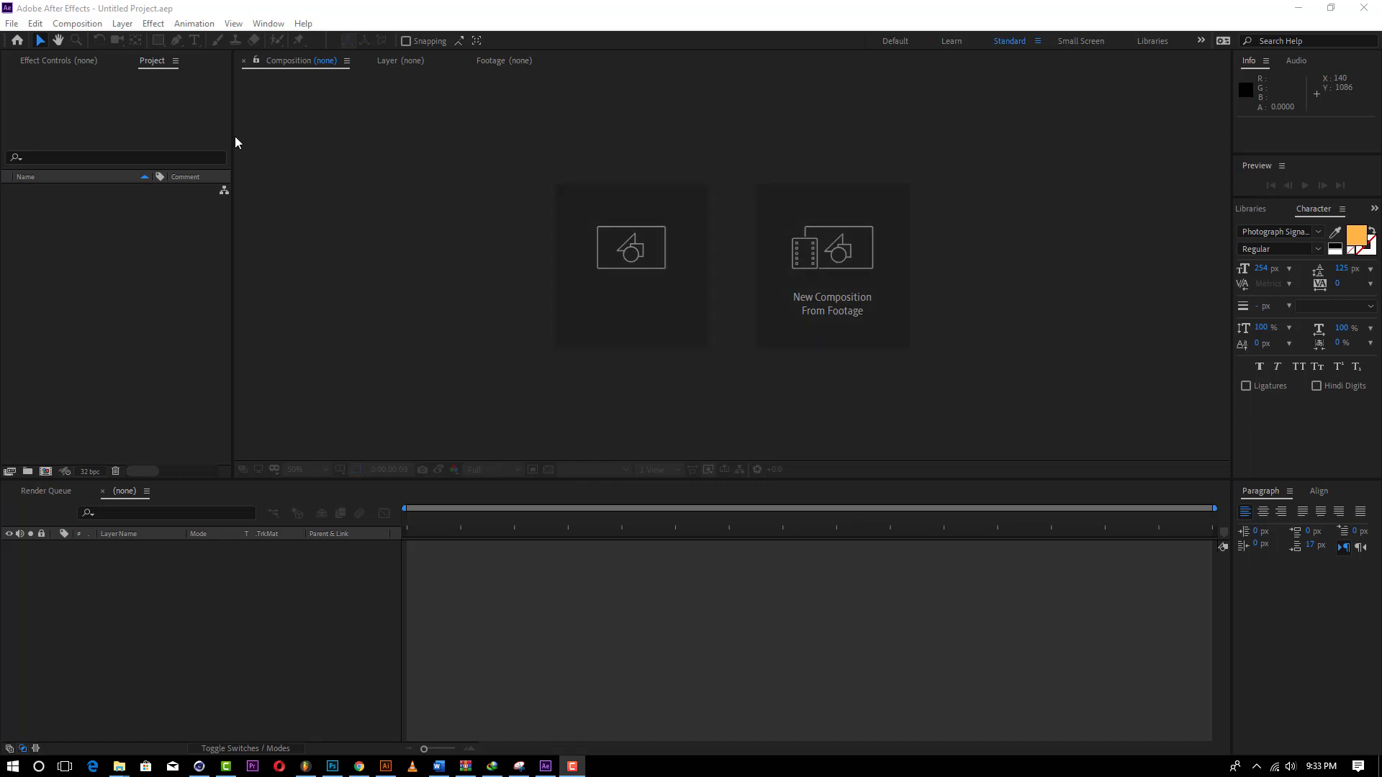
# Step: Create a new composition named 'Text' with a 0:00:05:00 duration
pyautogui.click(85, 28)
pyautogui.click(90, 40)
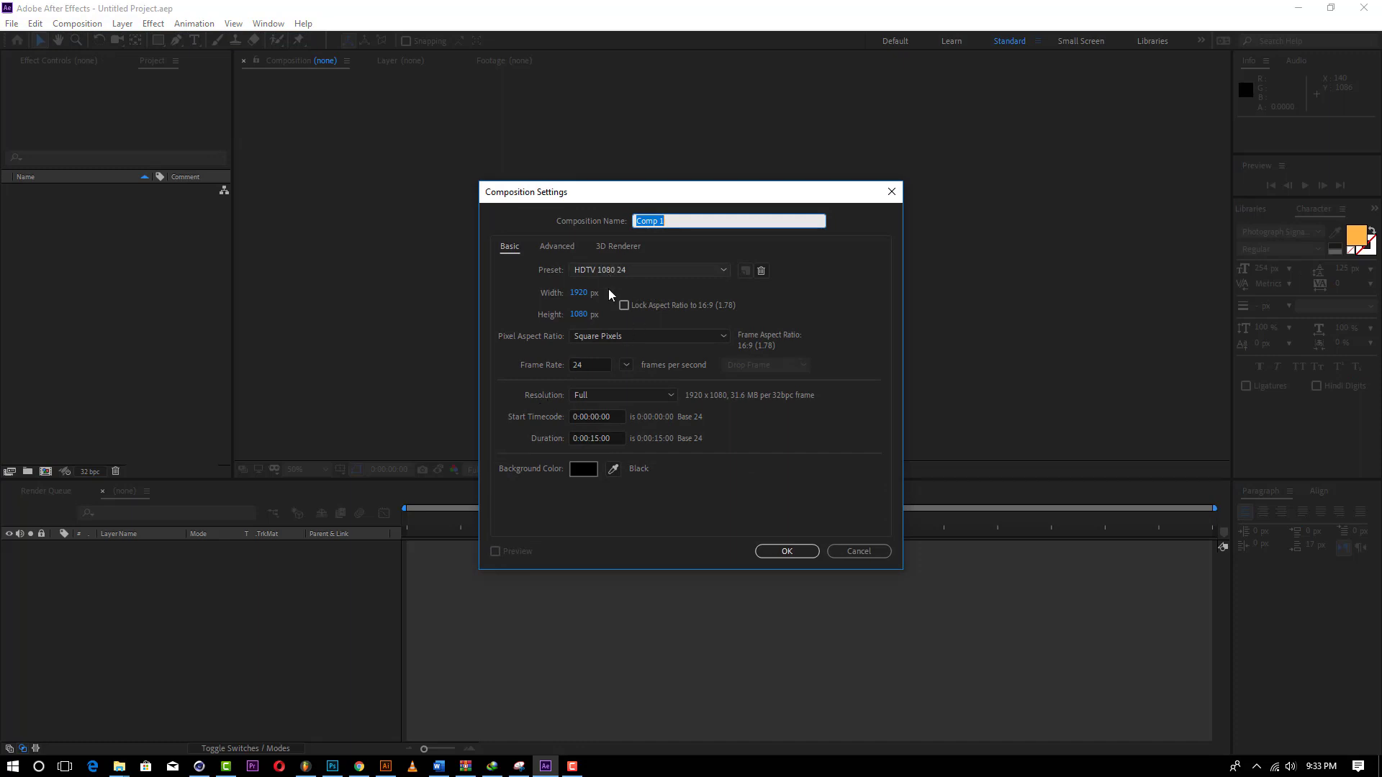
pyautogui.click(594, 434)
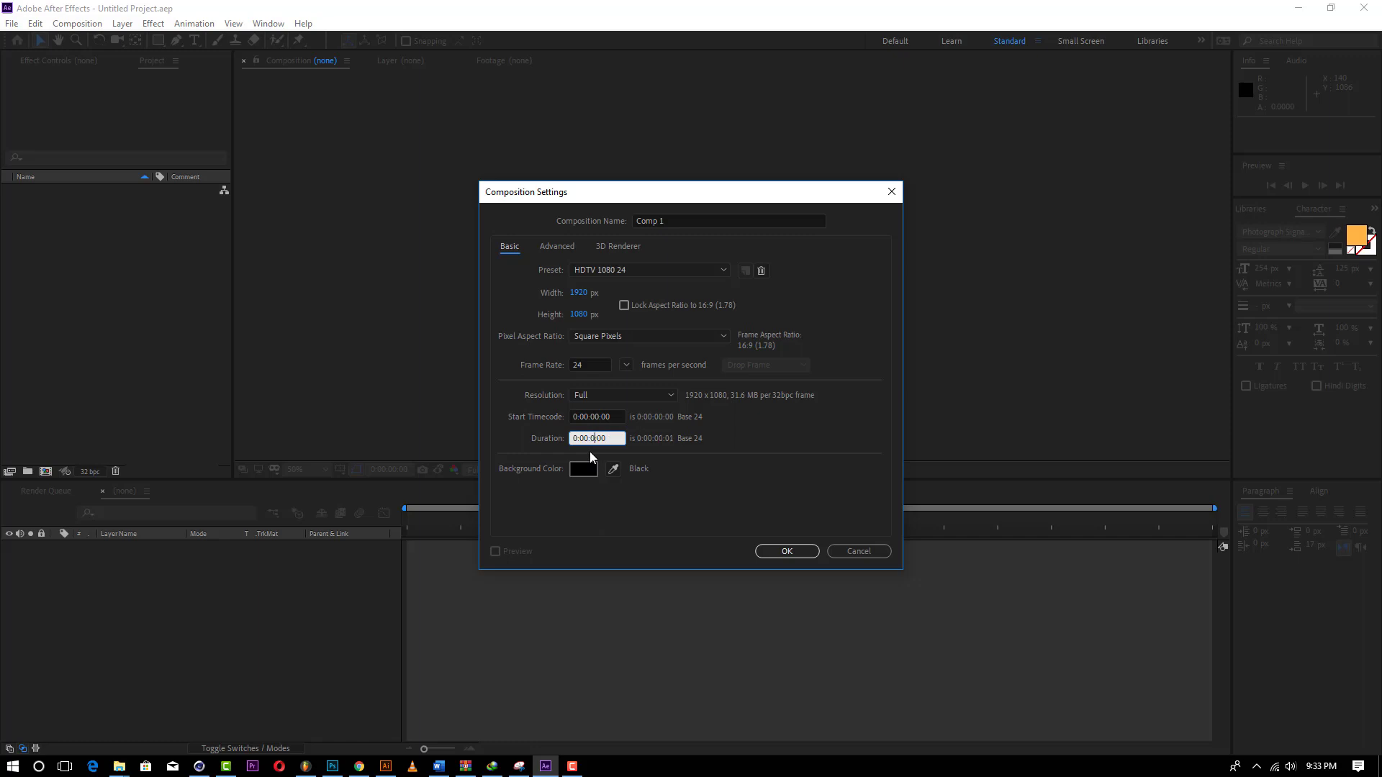
pyautogui.write('5')
pyautogui.click(674, 219)
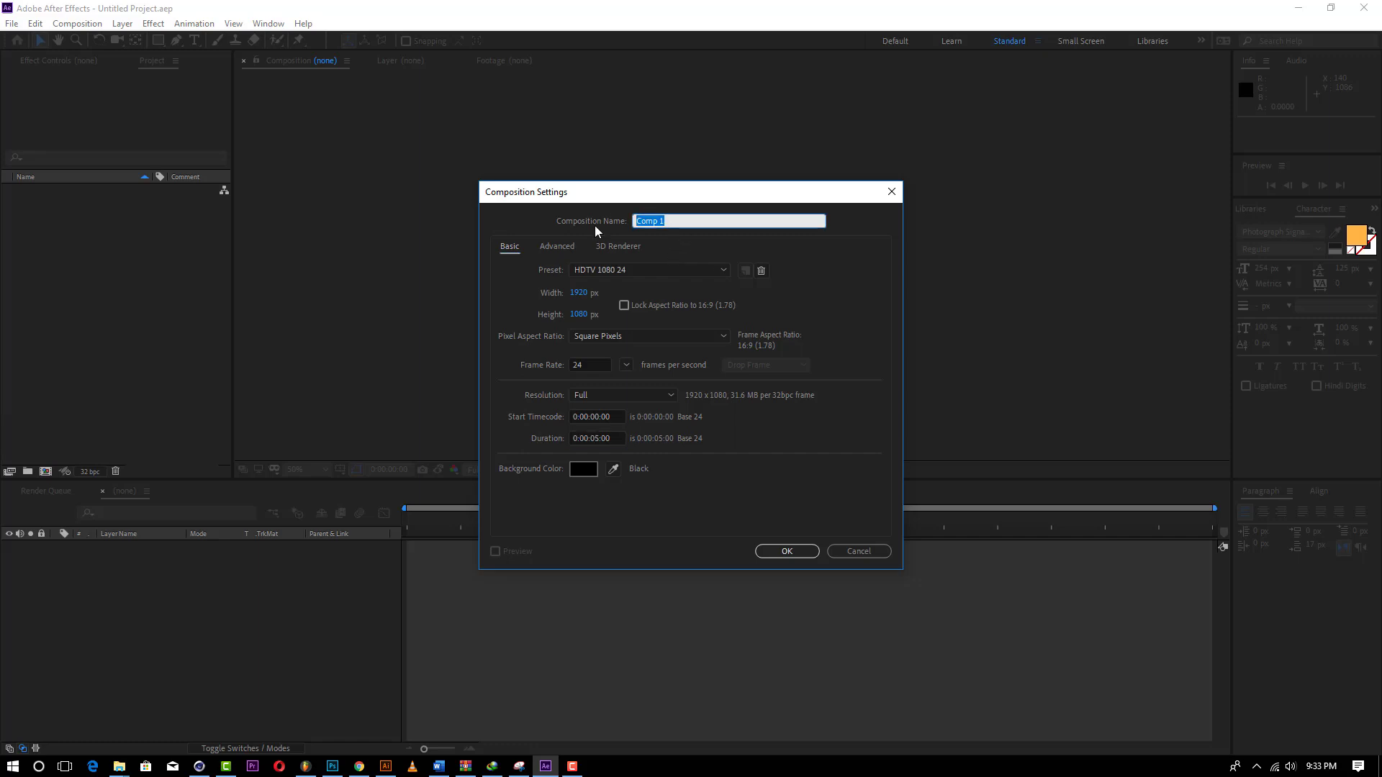
pyautogui.write('Tetx')
pyautogui.press('BackSpace')
pyautogui.write('xt')
pyautogui.press('Return')
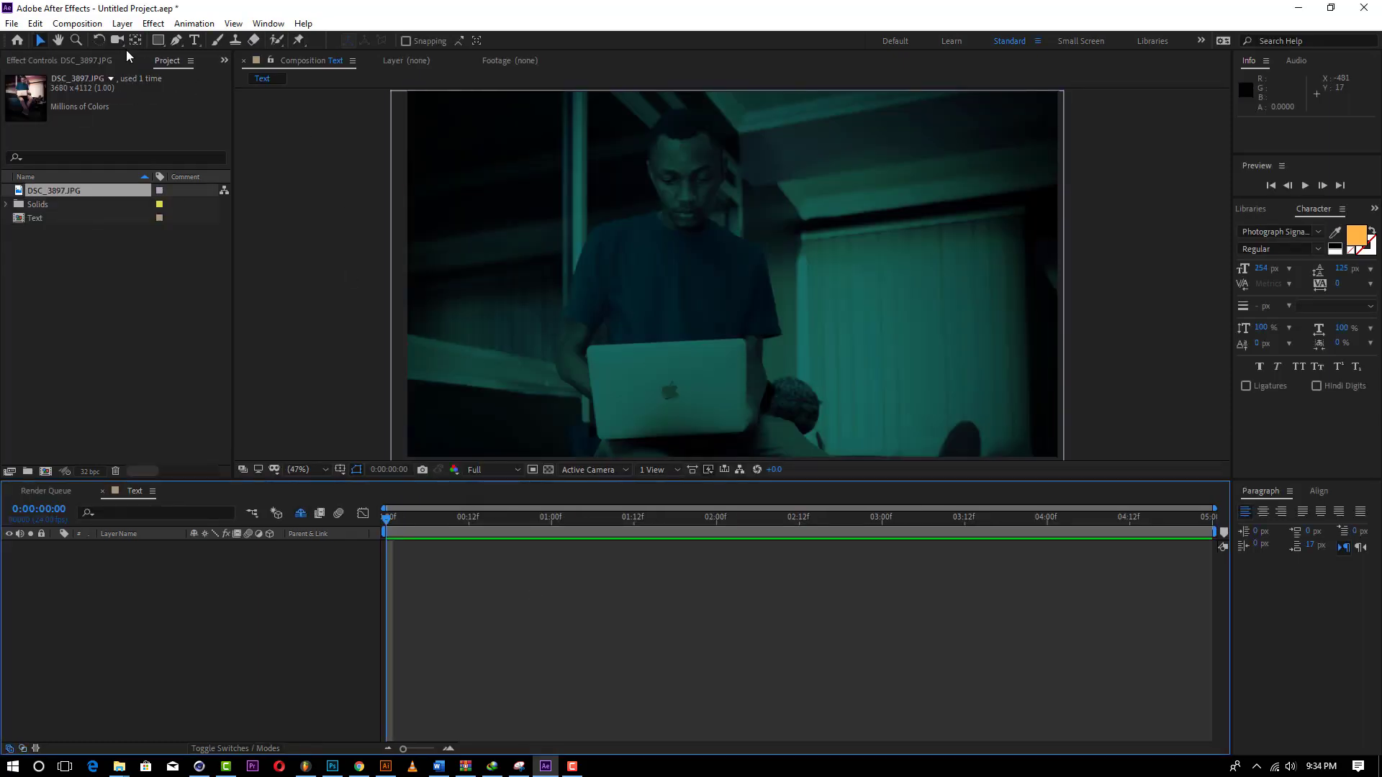
# Step: Type 'Rchstar' on the photo as a text layer in the Photograph Signature font
pyautogui.click(194, 40)
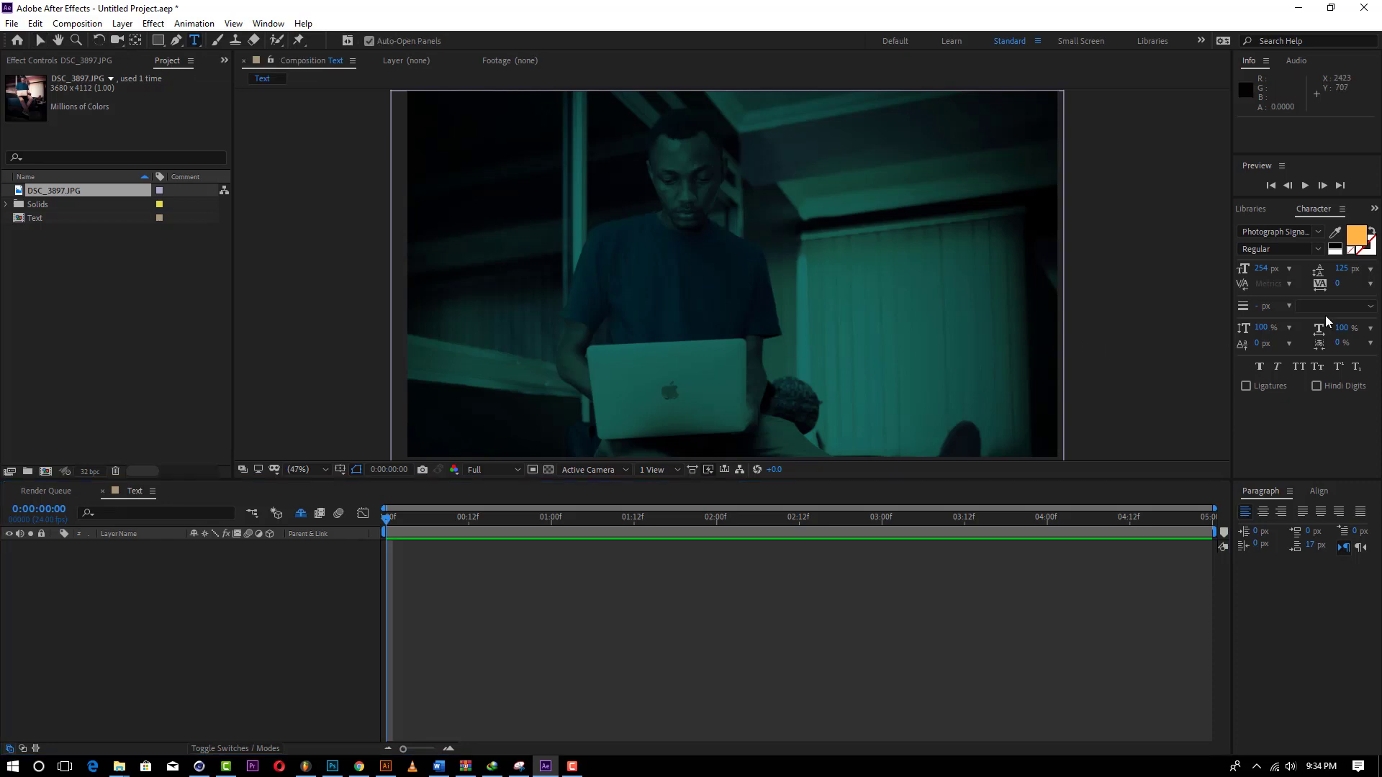
pyautogui.click(1319, 232)
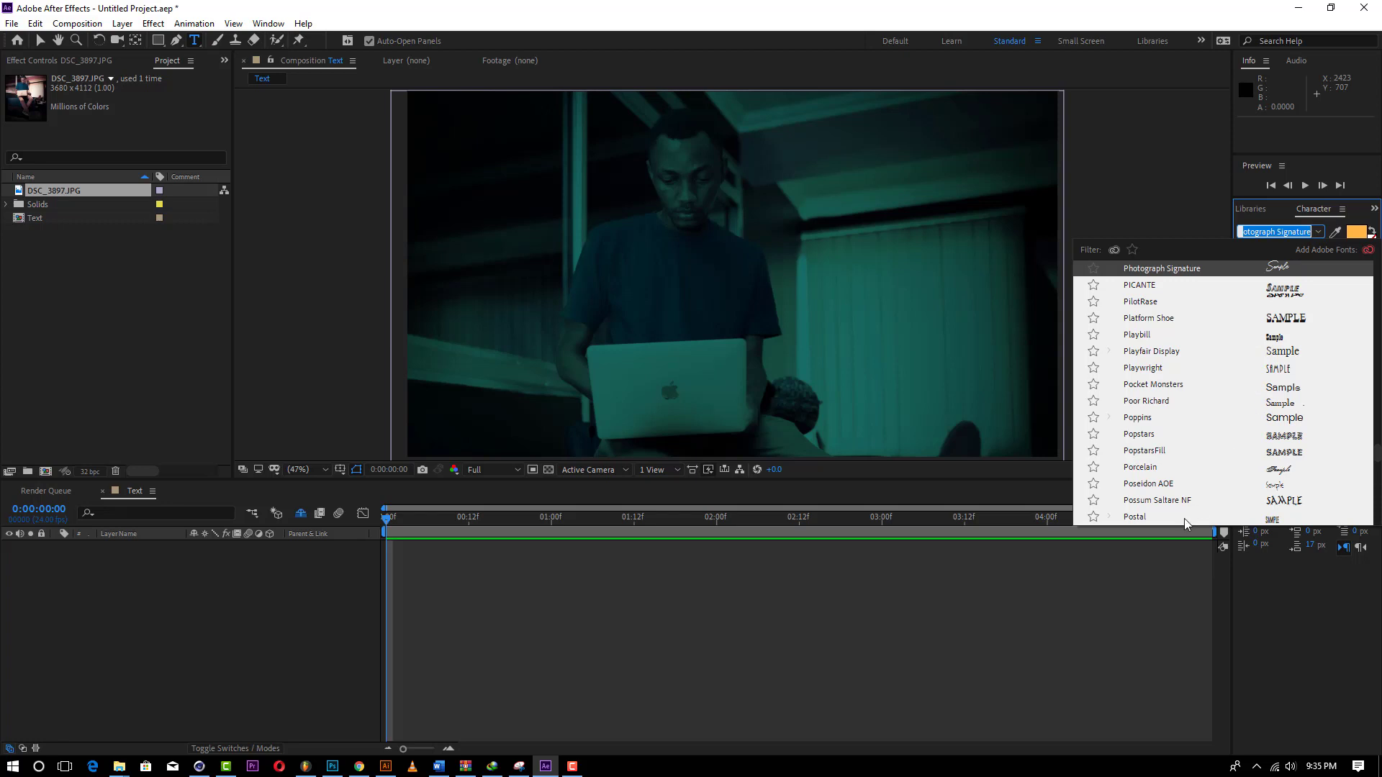
pyautogui.click(1108, 605)
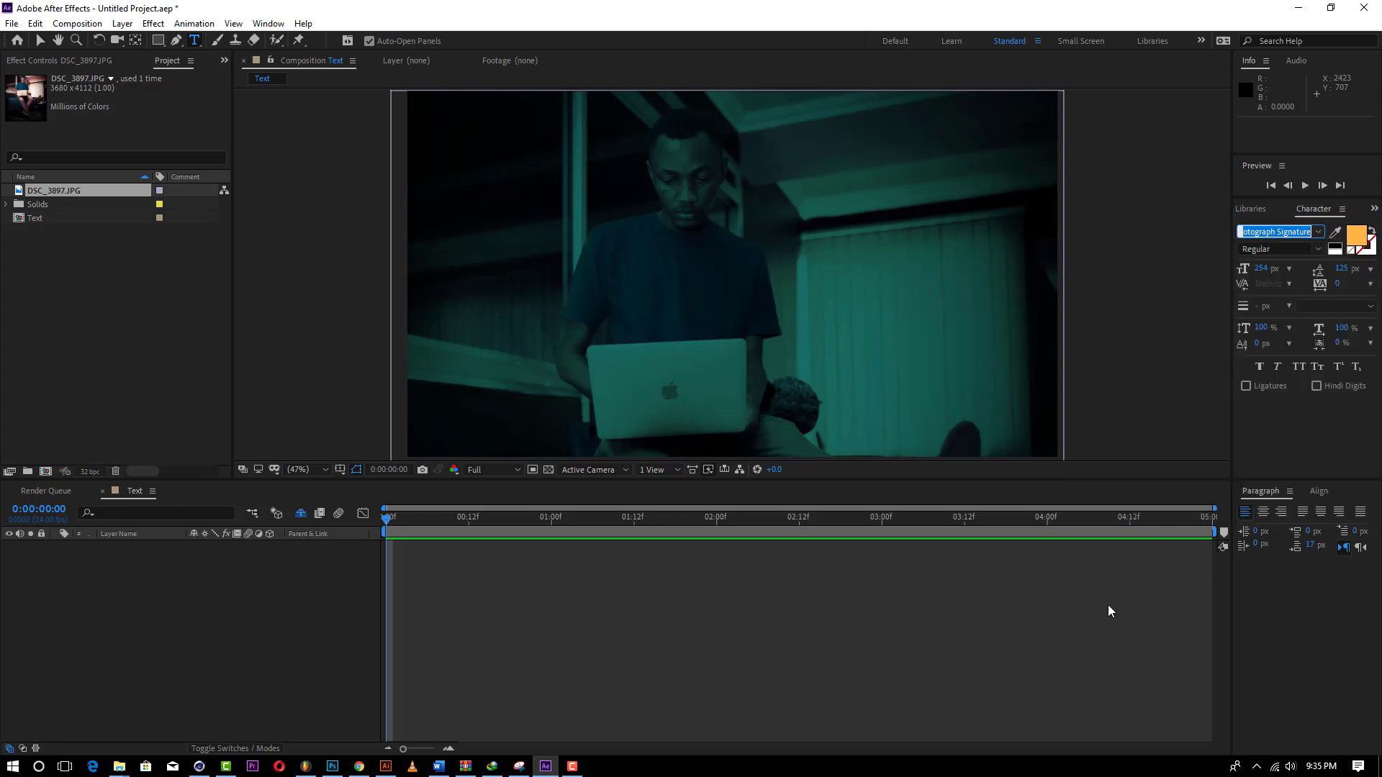
pyautogui.click(671, 277)
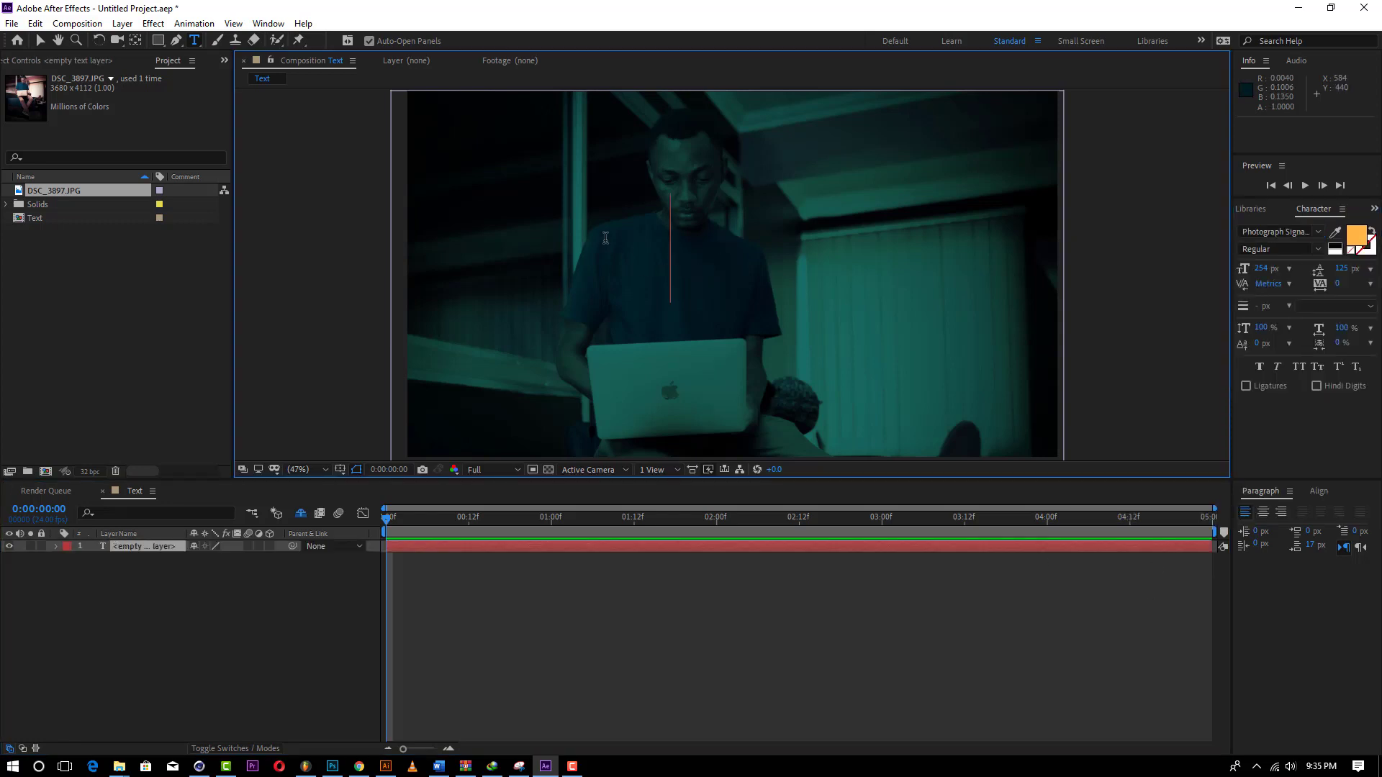
pyautogui.write('R')
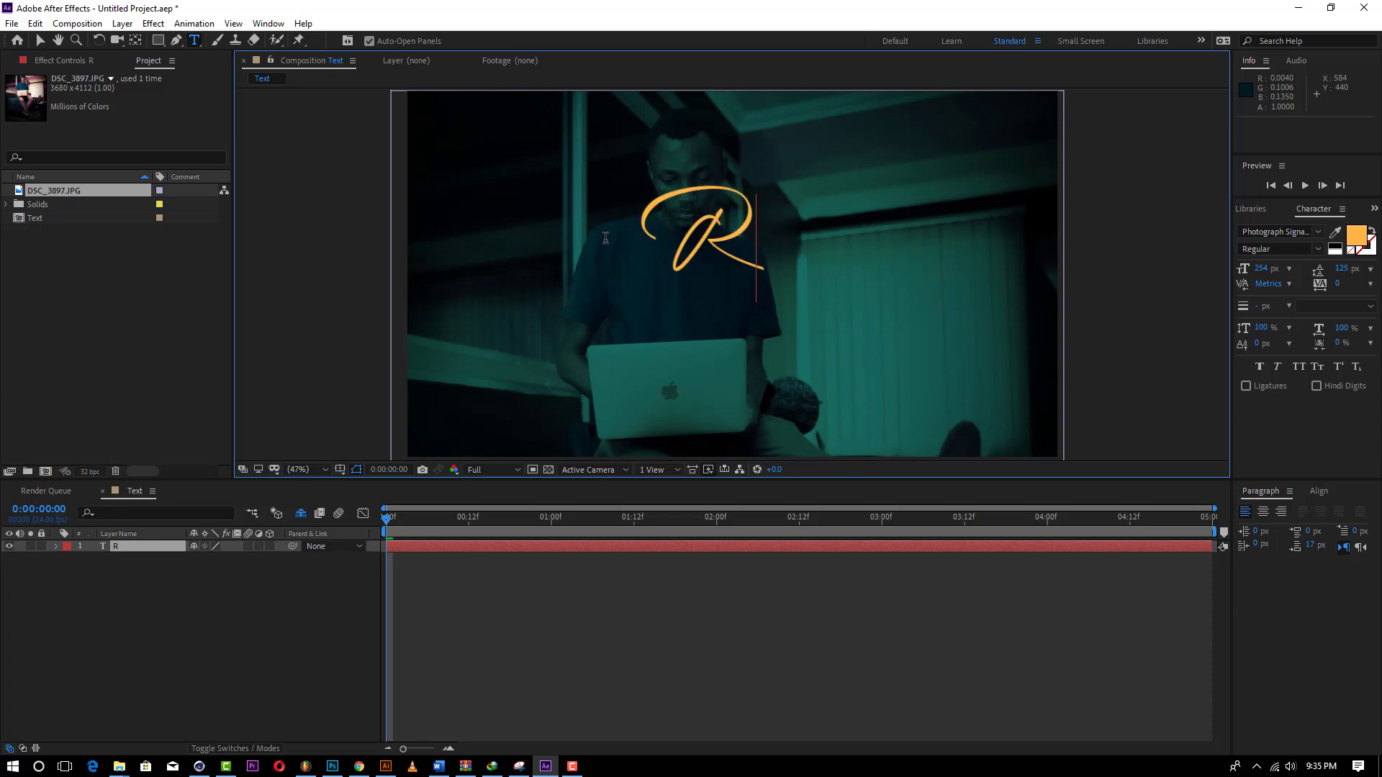
pyautogui.write('chstar')
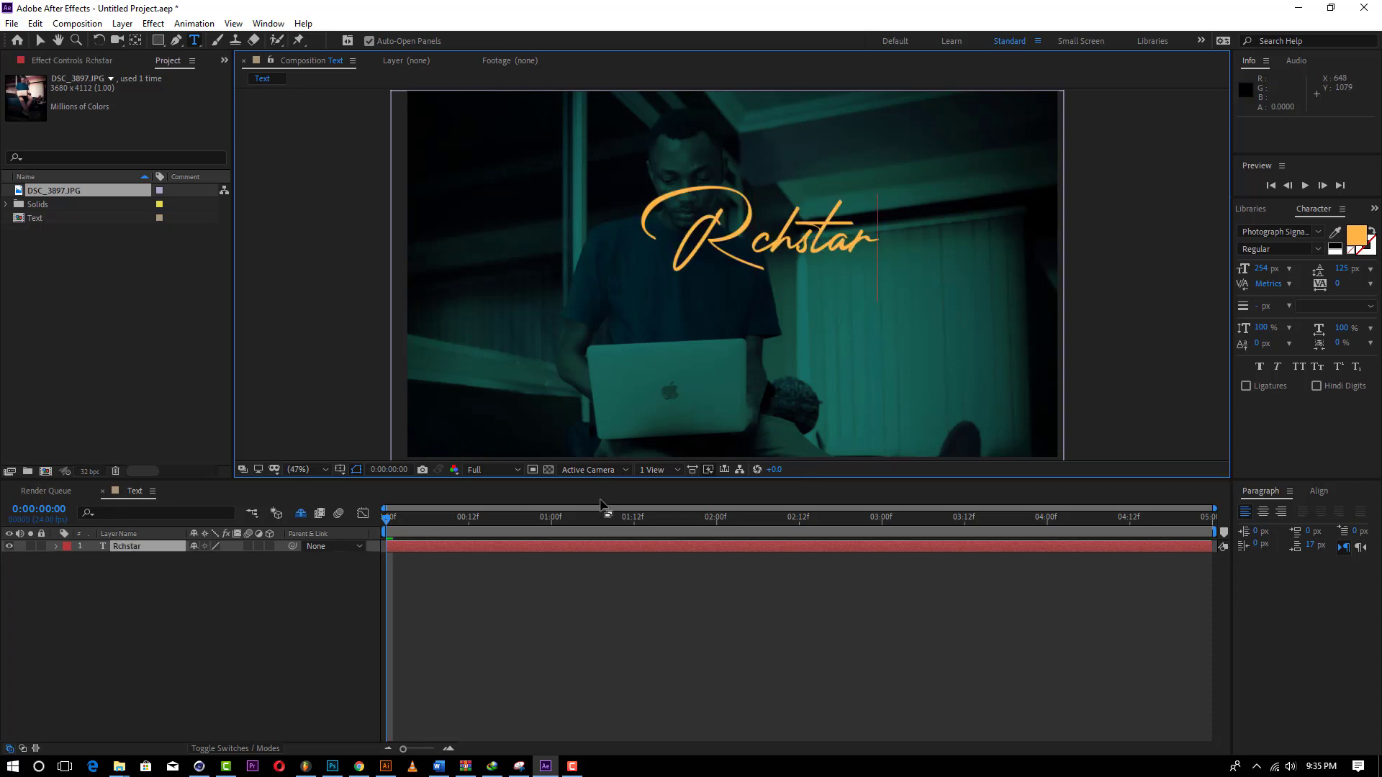
pyautogui.click(162, 545)
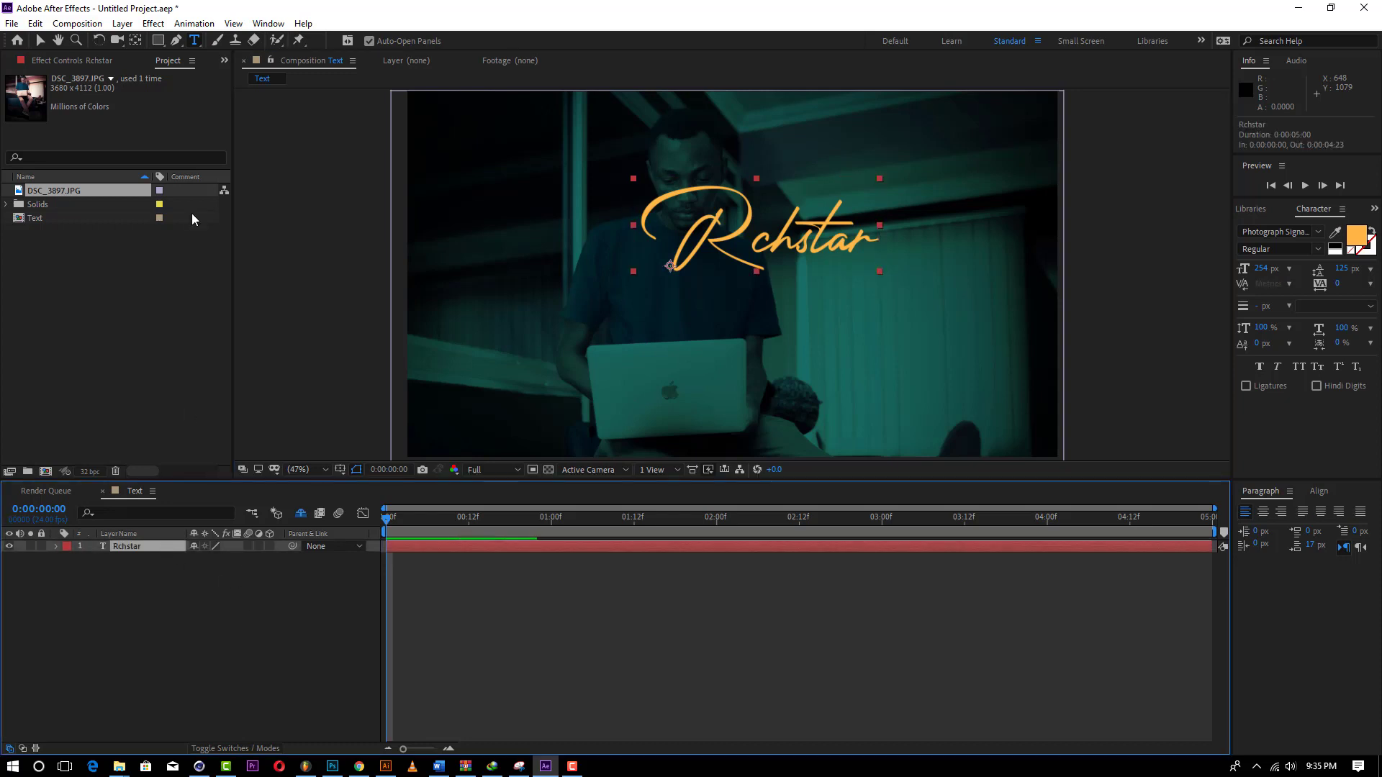
# Step: Turn on snapping and move the text layer's anchor point to the text's centre
pyautogui.click(40, 41)
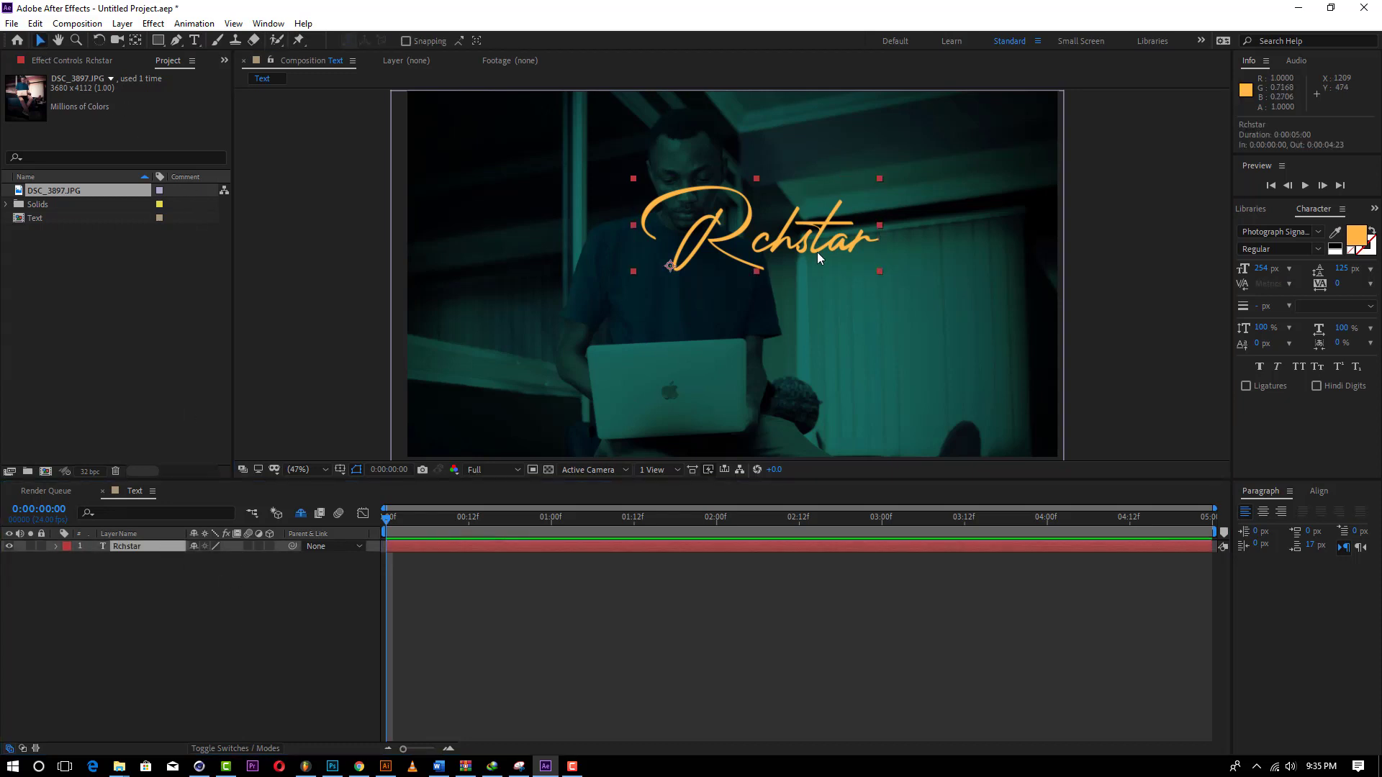
pyautogui.click(407, 43)
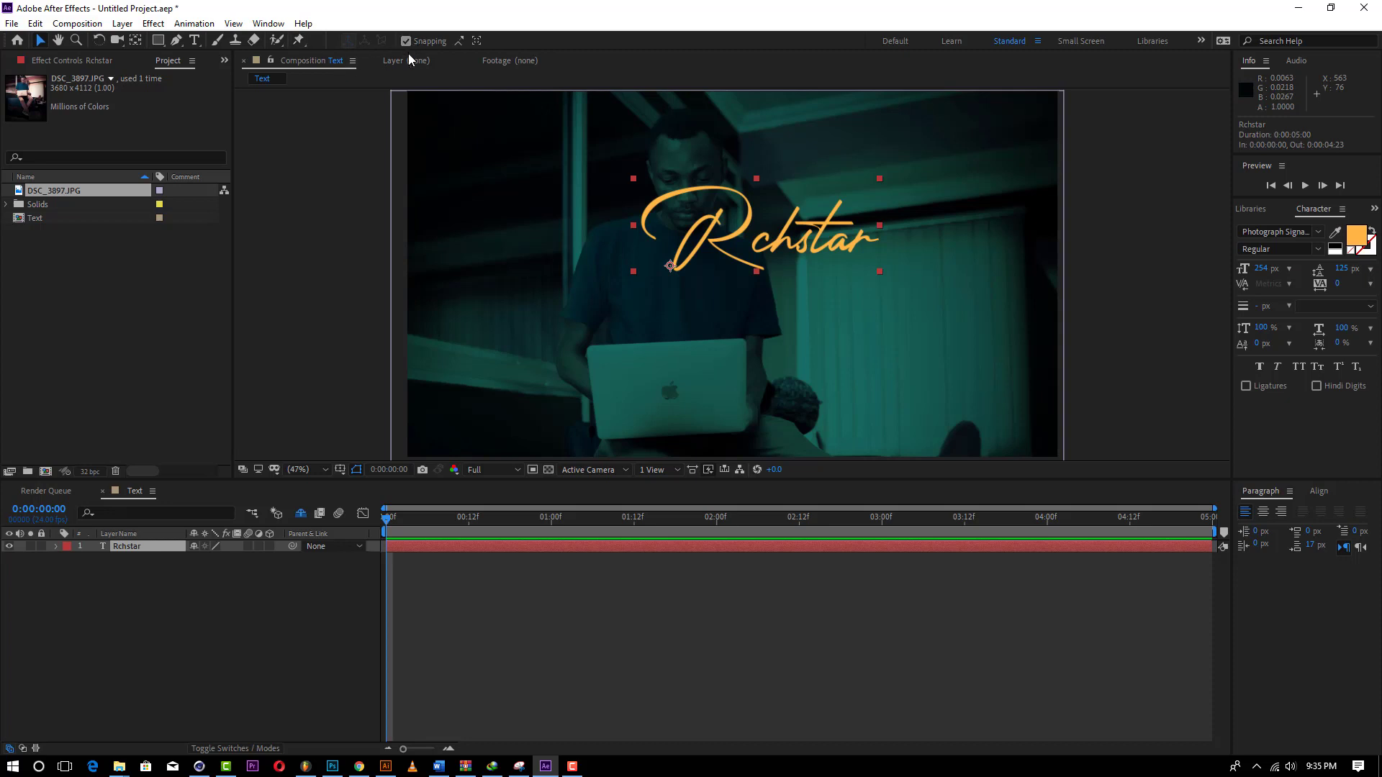
pyautogui.click(136, 42)
pyautogui.moveTo(670, 266); pyautogui.dragTo(775, 230)
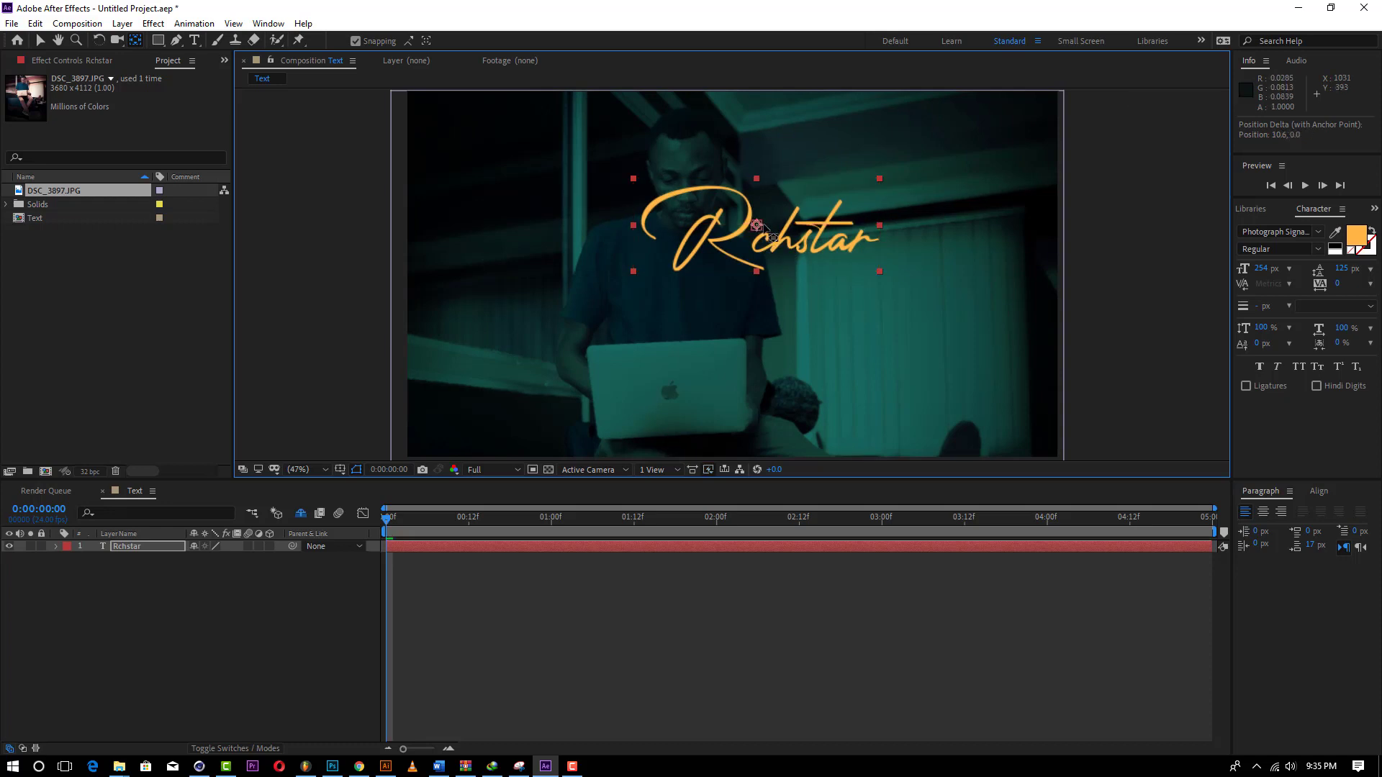
# Step: Enlarge the Rchstar text from 254 px to 286 px
pyautogui.click(191, 585)
pyautogui.click(152, 547)
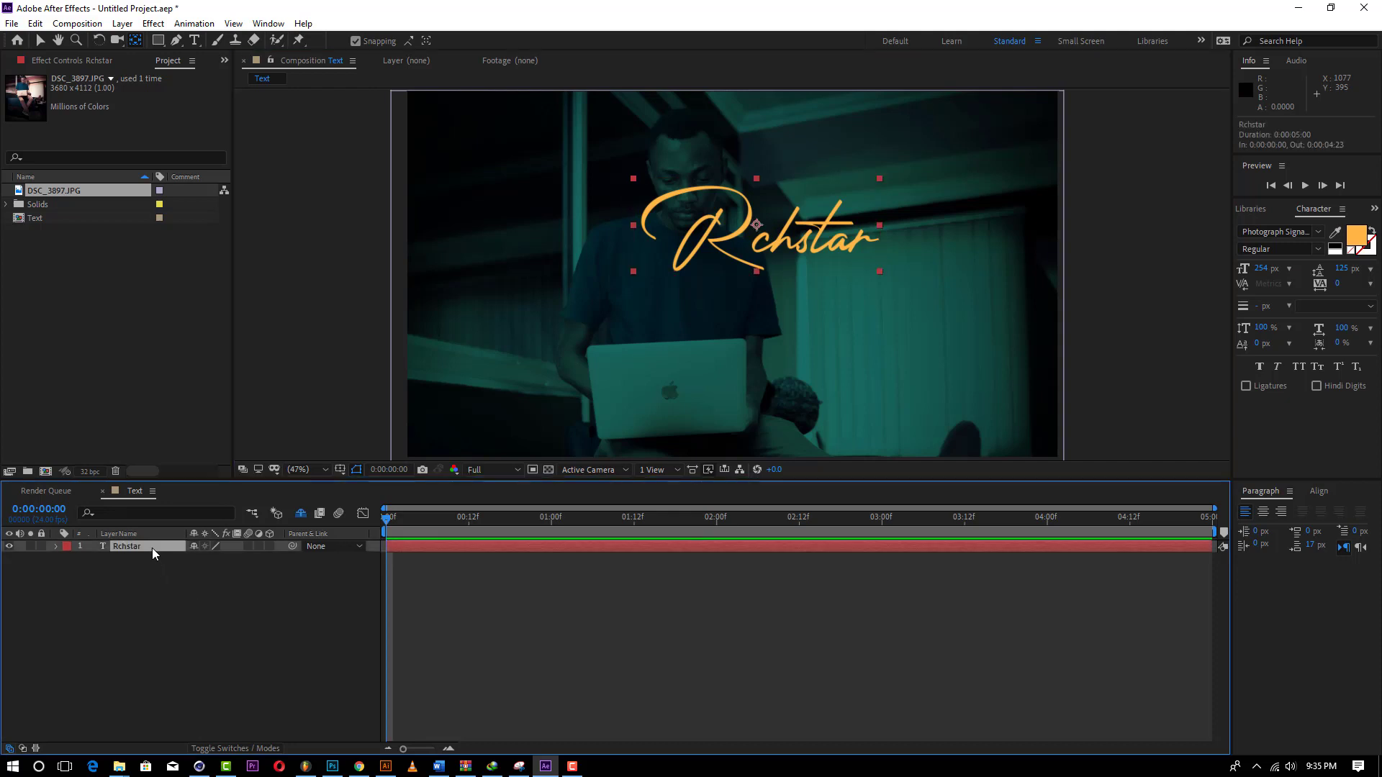
pyautogui.hotkey('ctrl', 't')
pyautogui.doubleClick(153, 546)
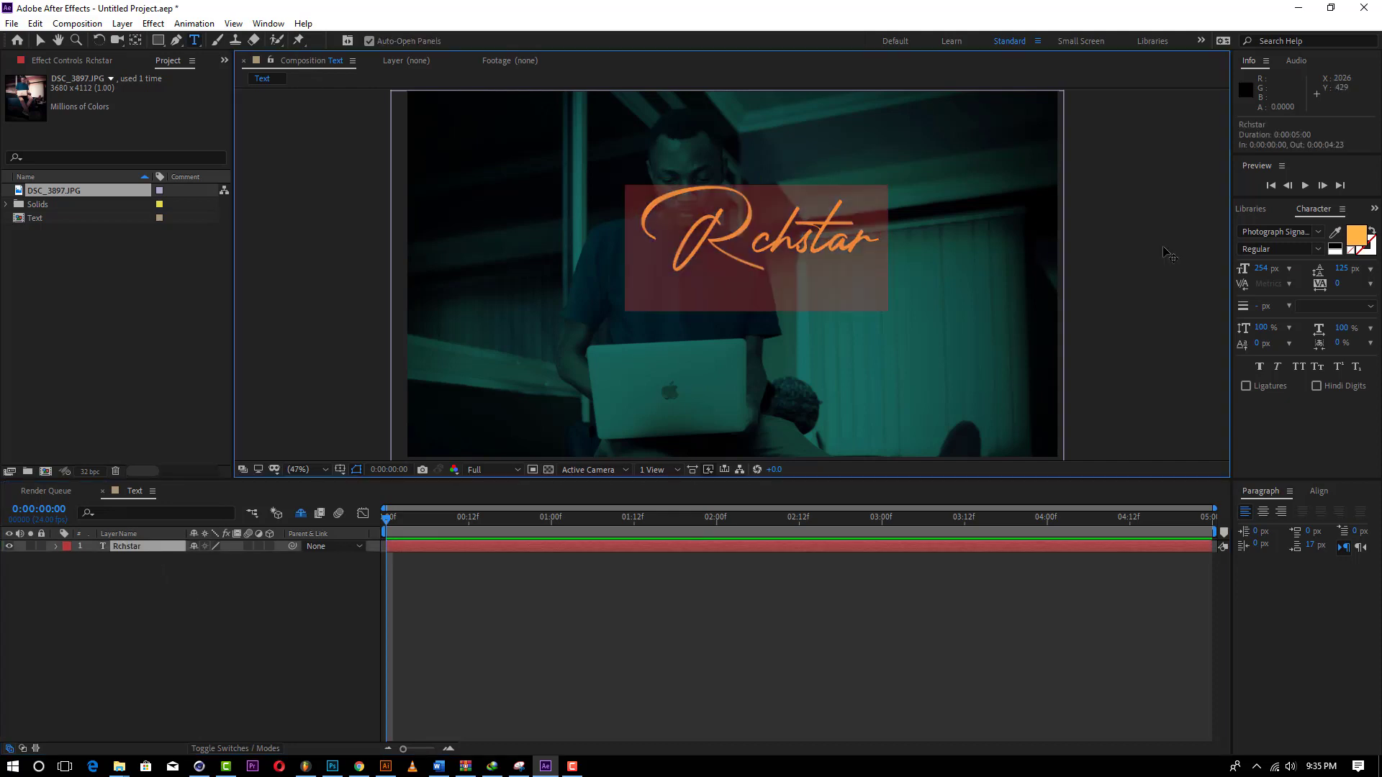
pyautogui.moveTo(1259, 269); pyautogui.dragTo(1012, 236)
pyautogui.click(40, 40)
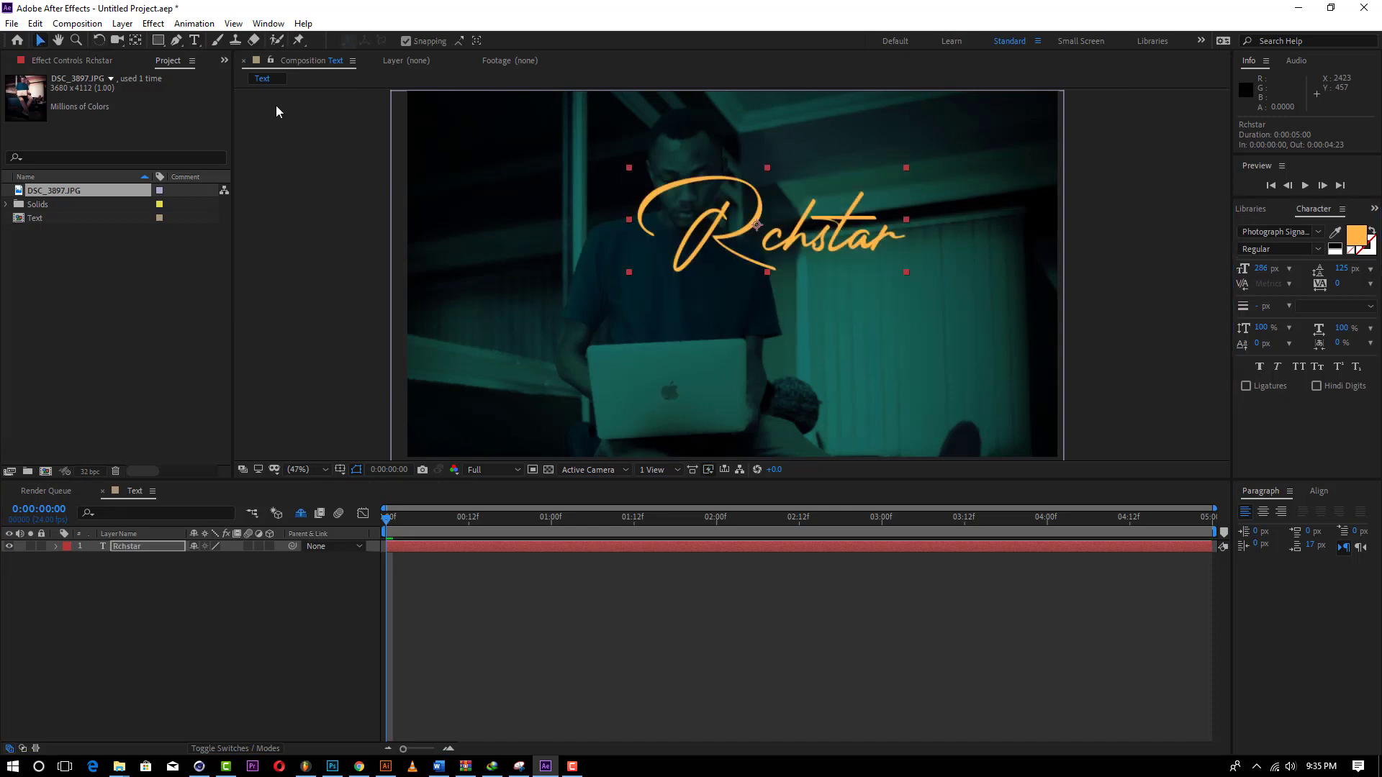
# Step: Centre the text horizontally and vertically in the composition with the Align panel
pyautogui.click(1320, 495)
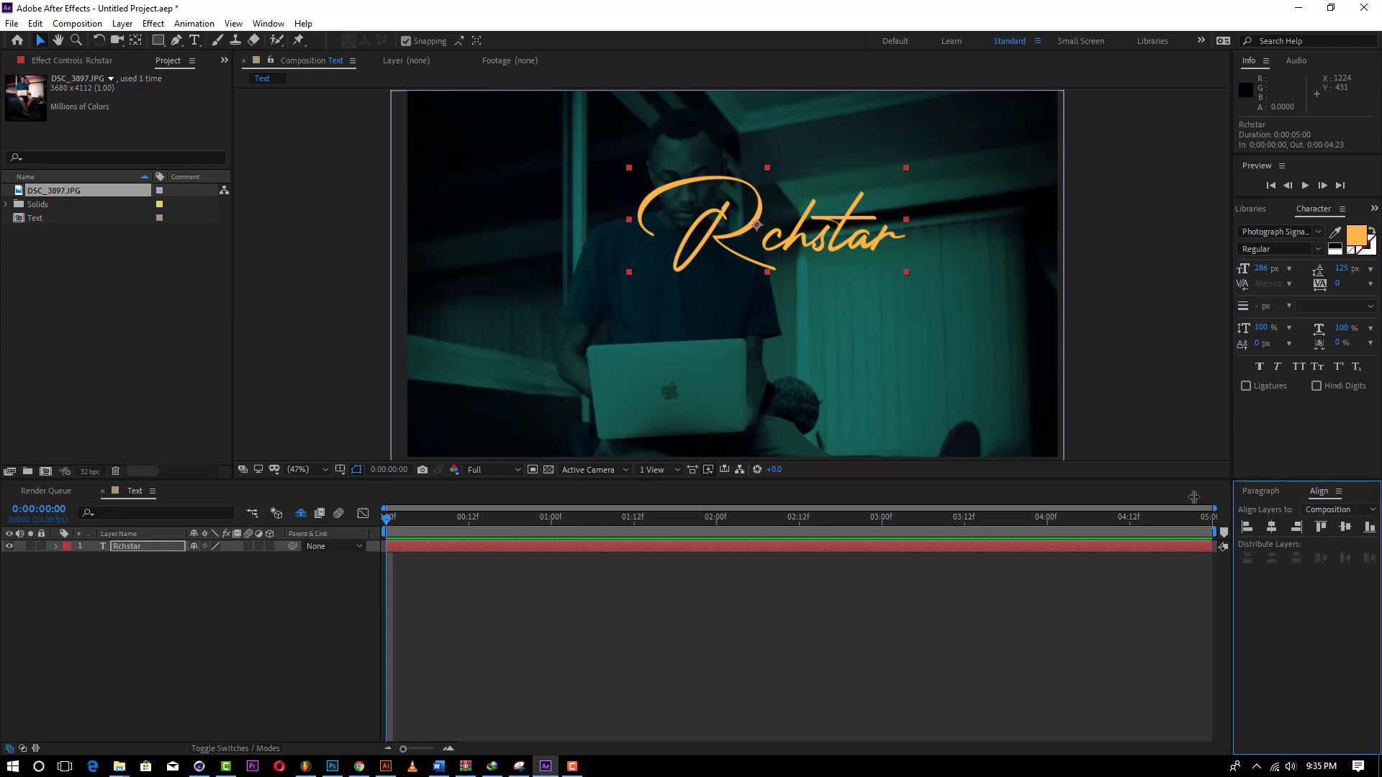
pyautogui.click(233, 23)
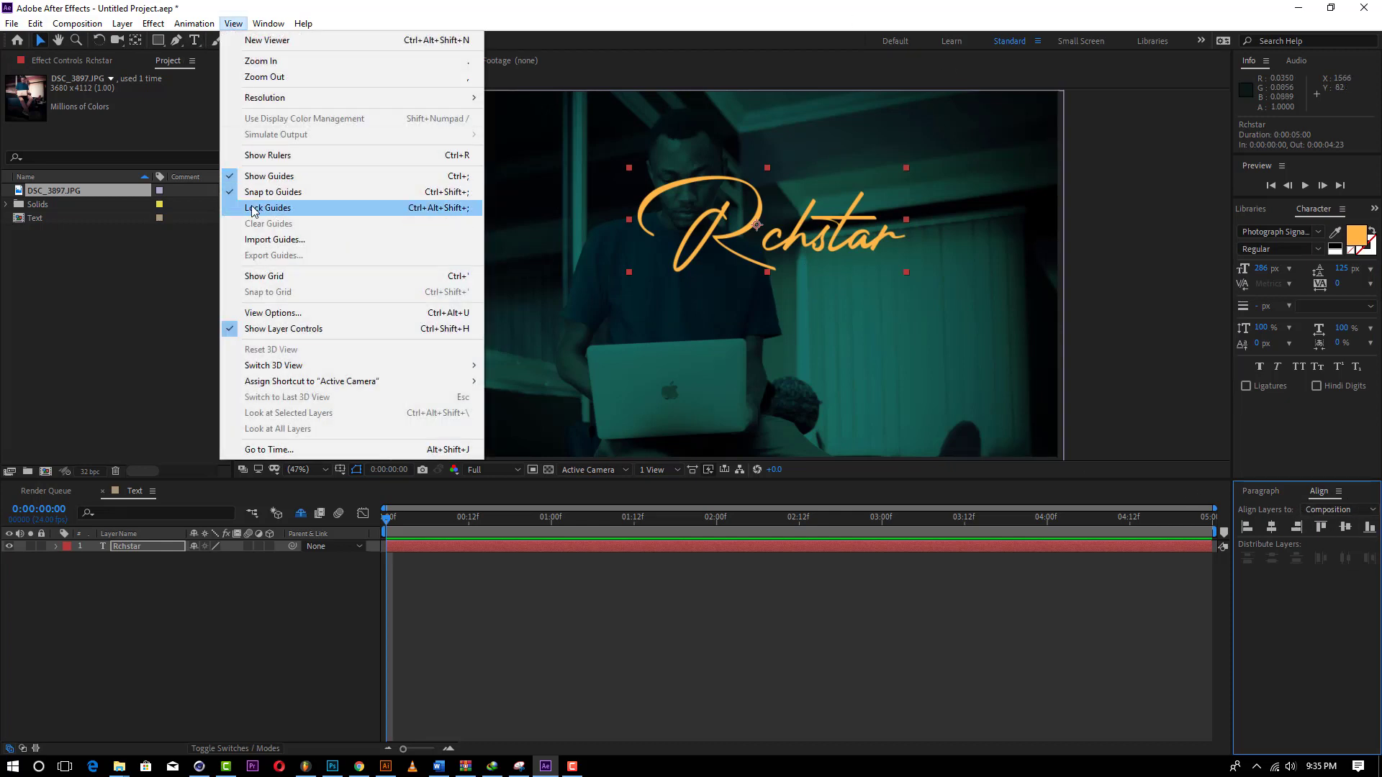
pyautogui.moveTo(269, 23)
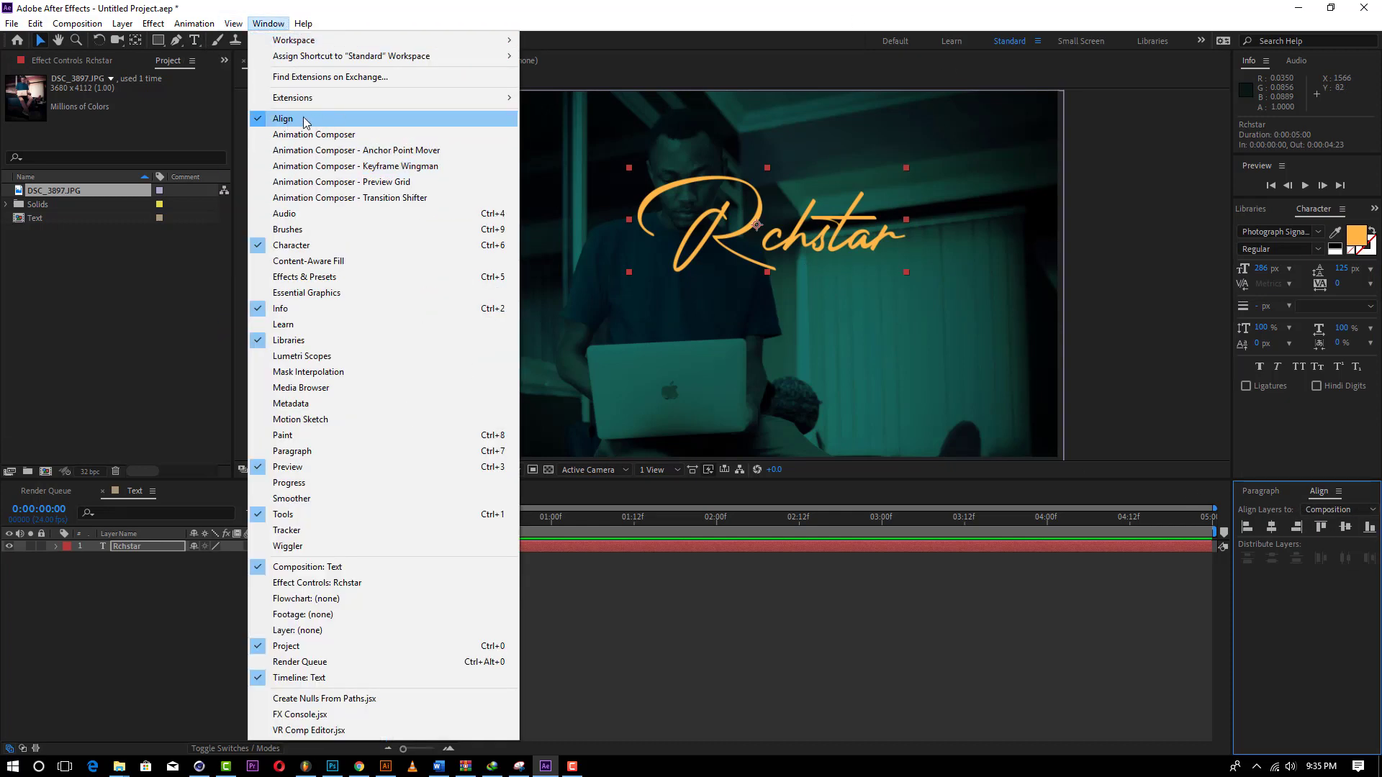
pyautogui.click(1297, 627)
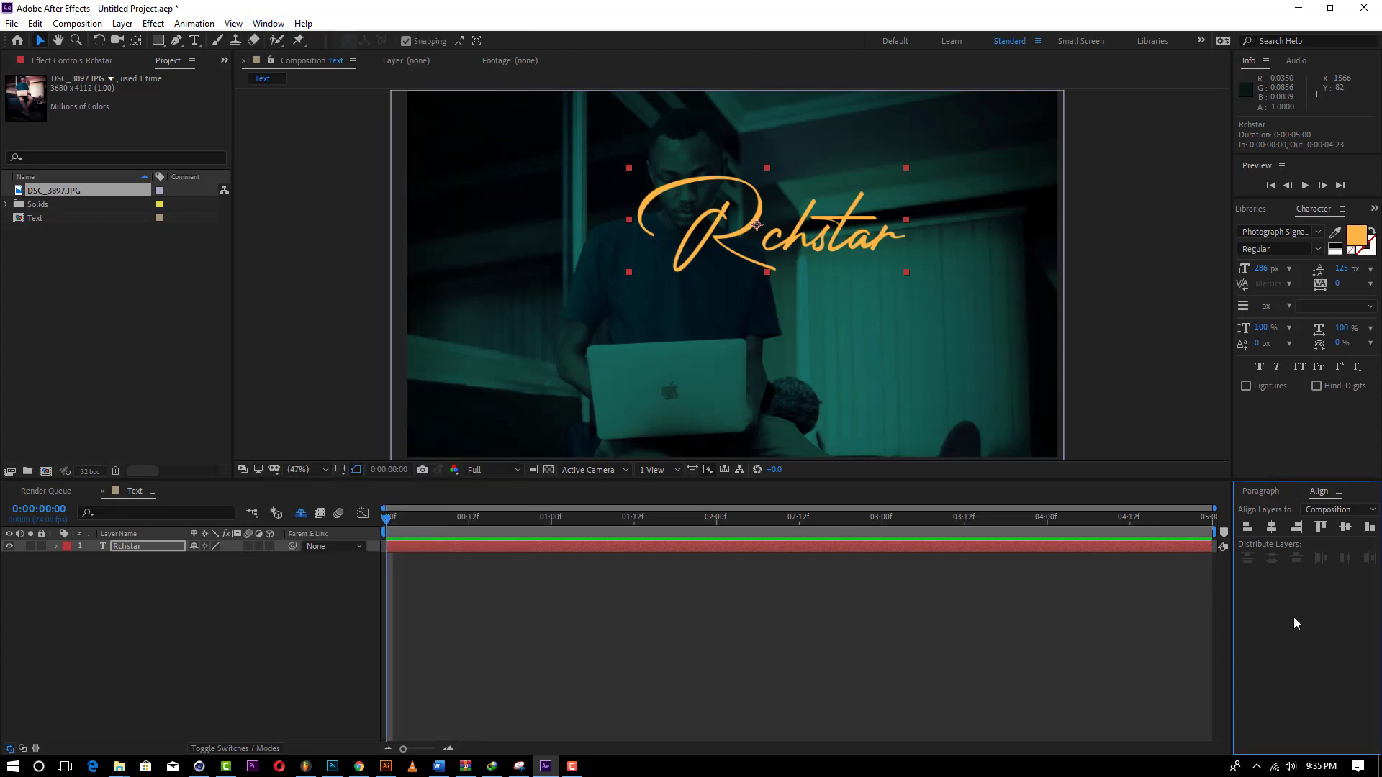
pyautogui.click(1272, 527)
pyautogui.click(1345, 527)
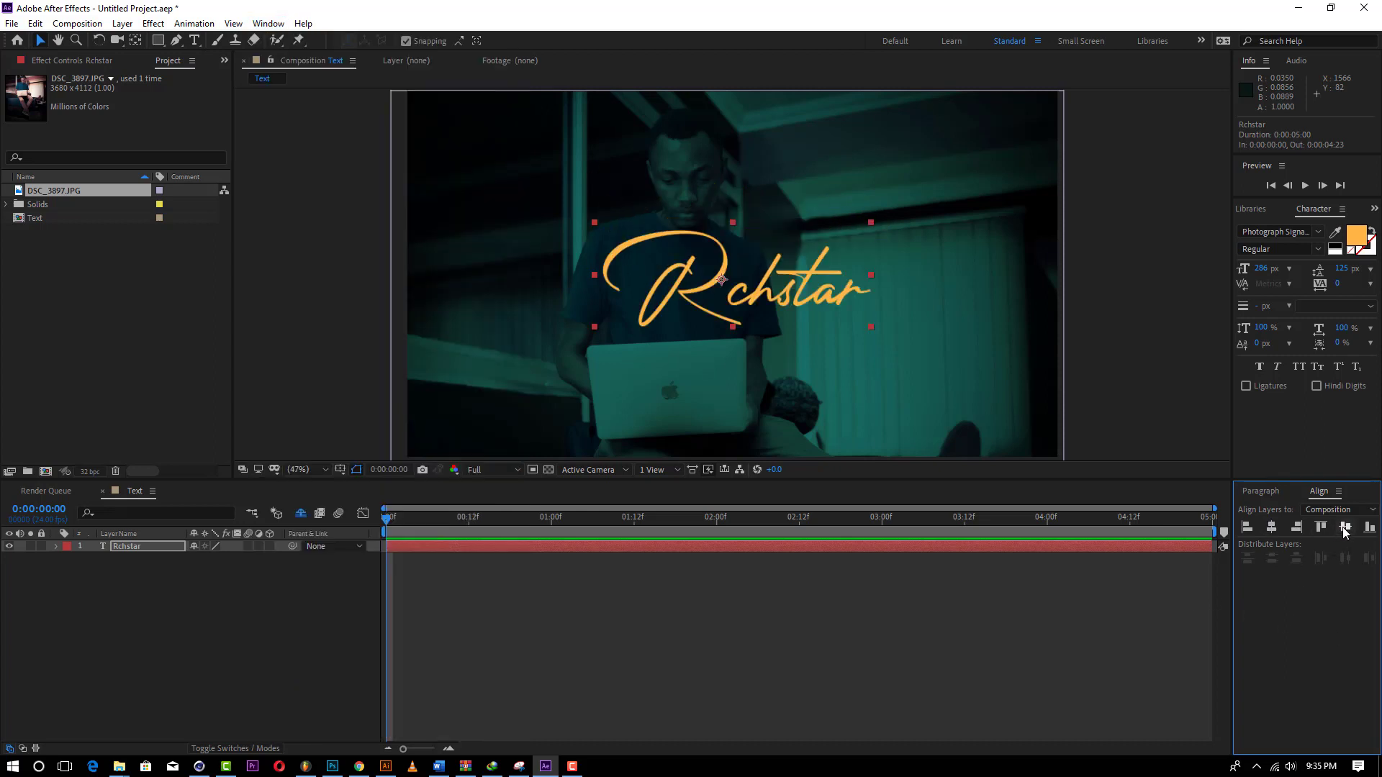
pyautogui.click(774, 647)
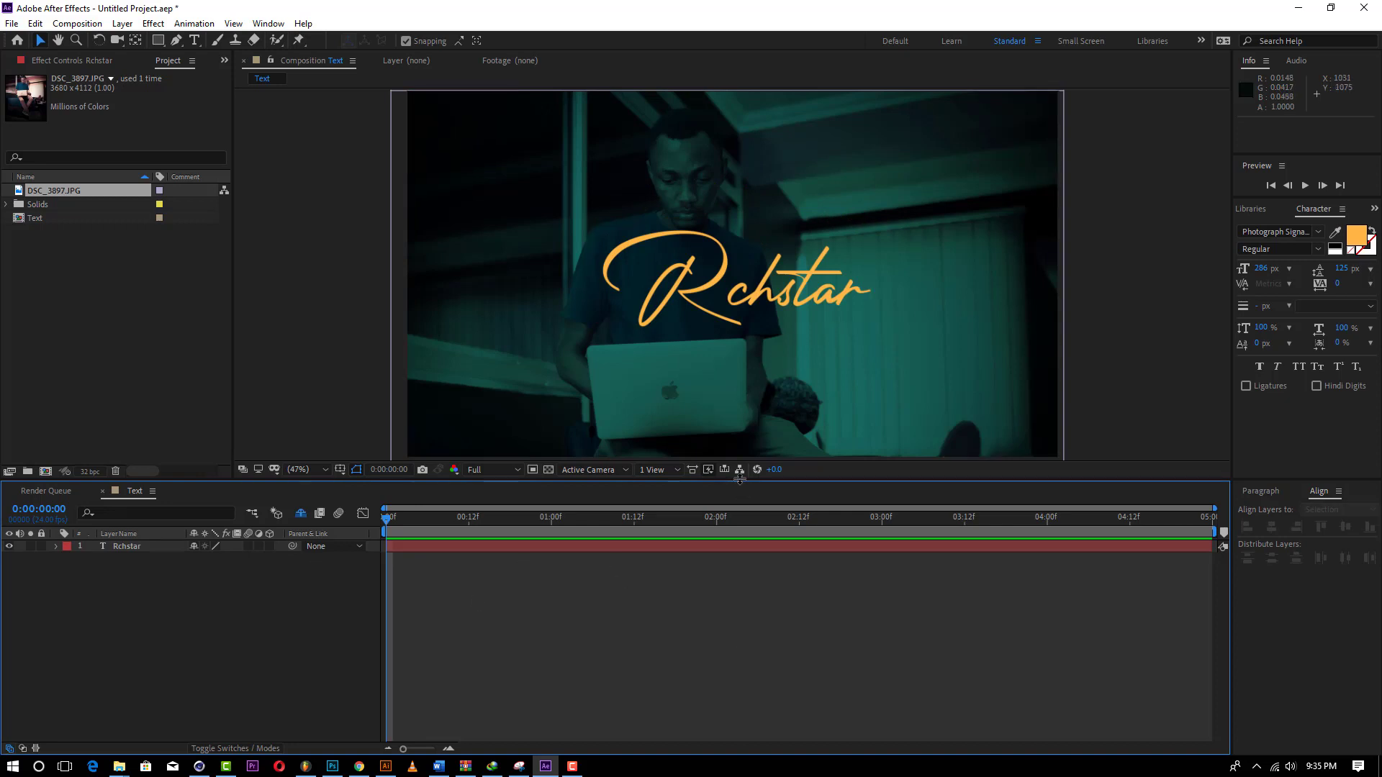
# Step: Zoom the viewer to 200%, pan onto the large R, and make the viewer taller
pyautogui.moveTo(742, 481); pyautogui.dragTo(748, 517)
pyautogui.press('/')
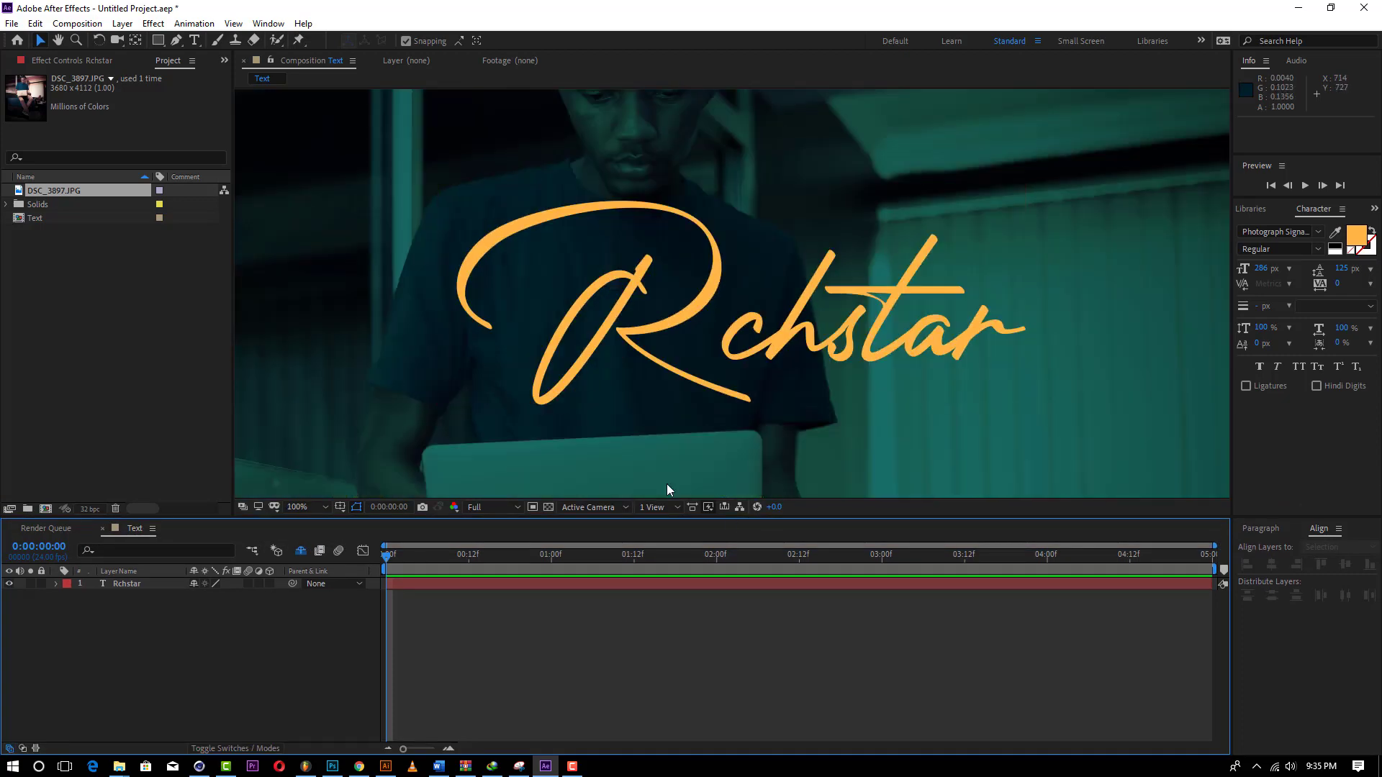
pyautogui.press('.')
pyautogui.moveTo(537, 405); pyautogui.dragTo(586, 348)
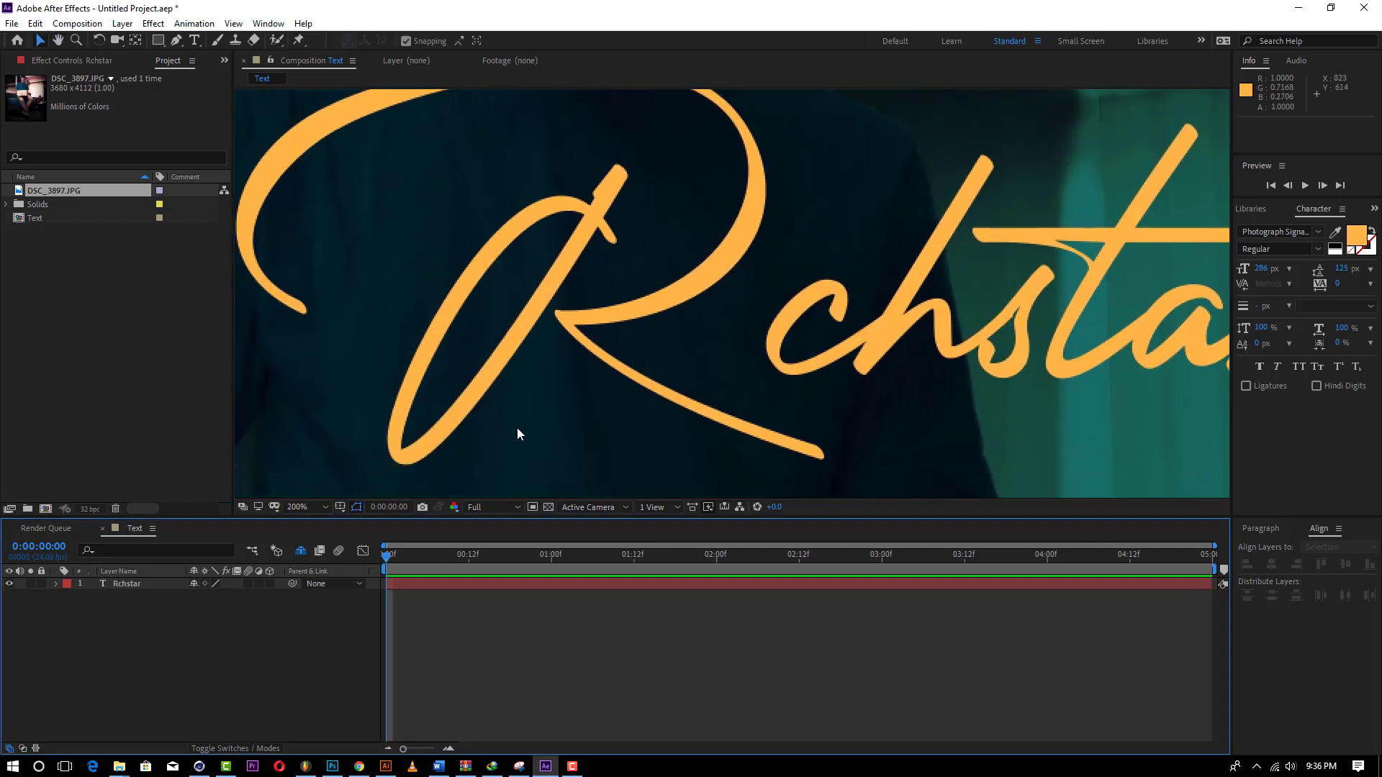
pyautogui.moveTo(520, 517); pyautogui.dragTo(510, 623)
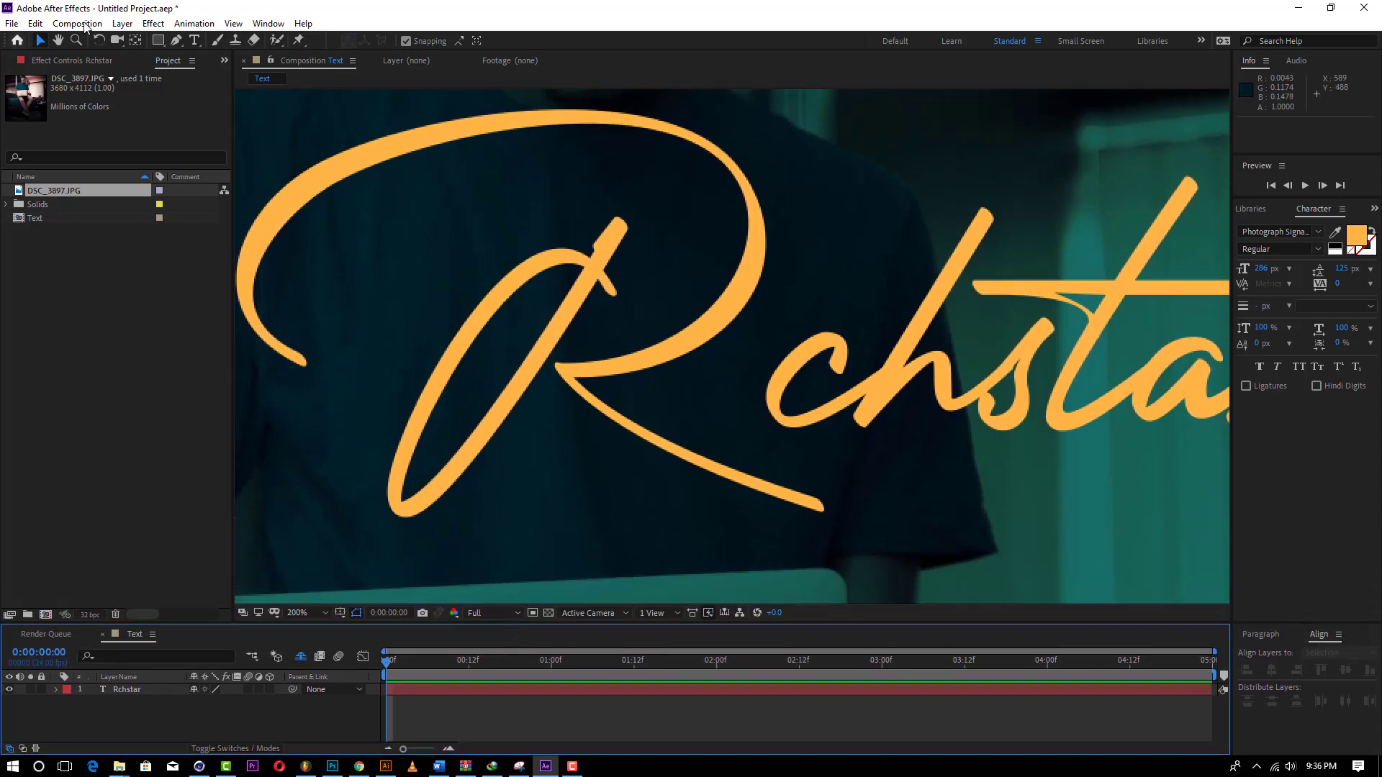
# Step: Set the Pen tool to draw with a 2 px stroke and no fill
pyautogui.click(180, 45)
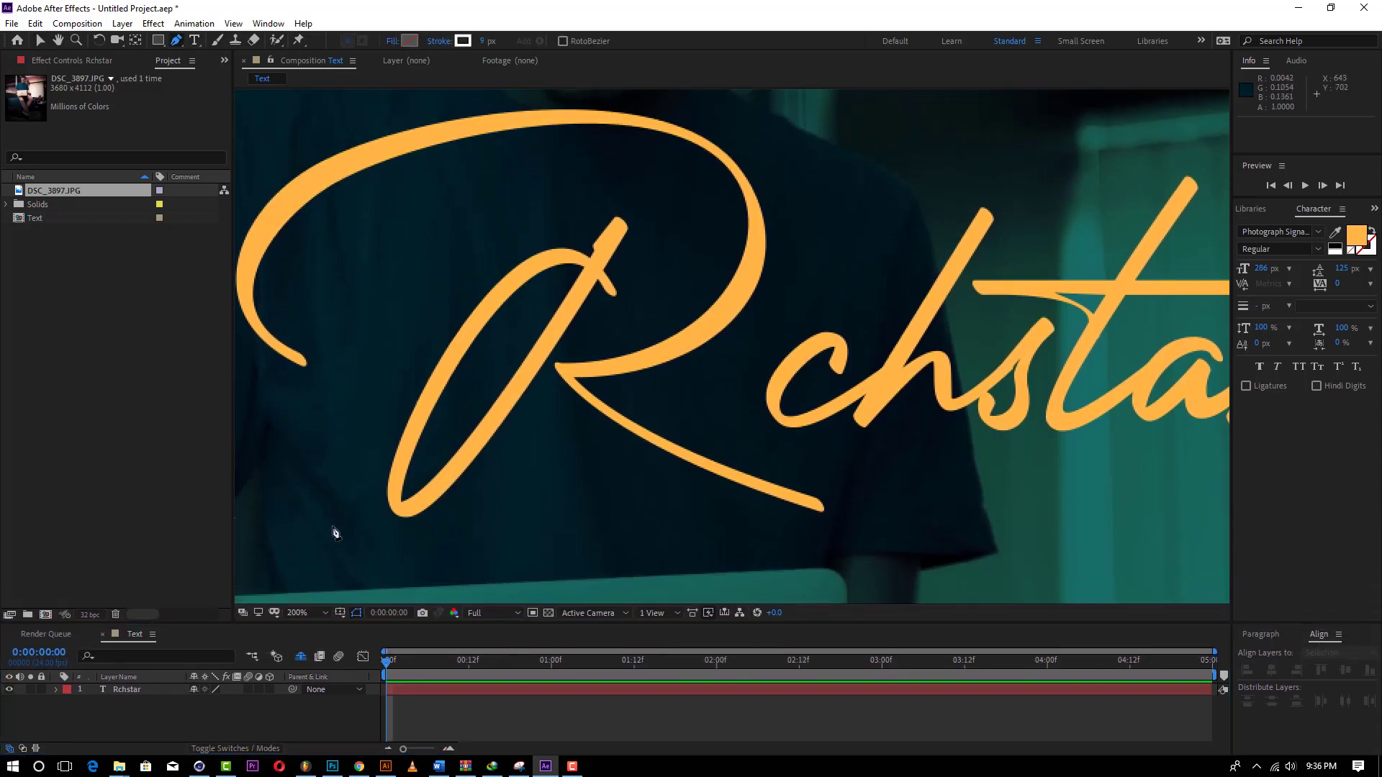
pyautogui.click(482, 43)
pyautogui.write('2')
pyautogui.press('Return')
pyautogui.click(399, 45)
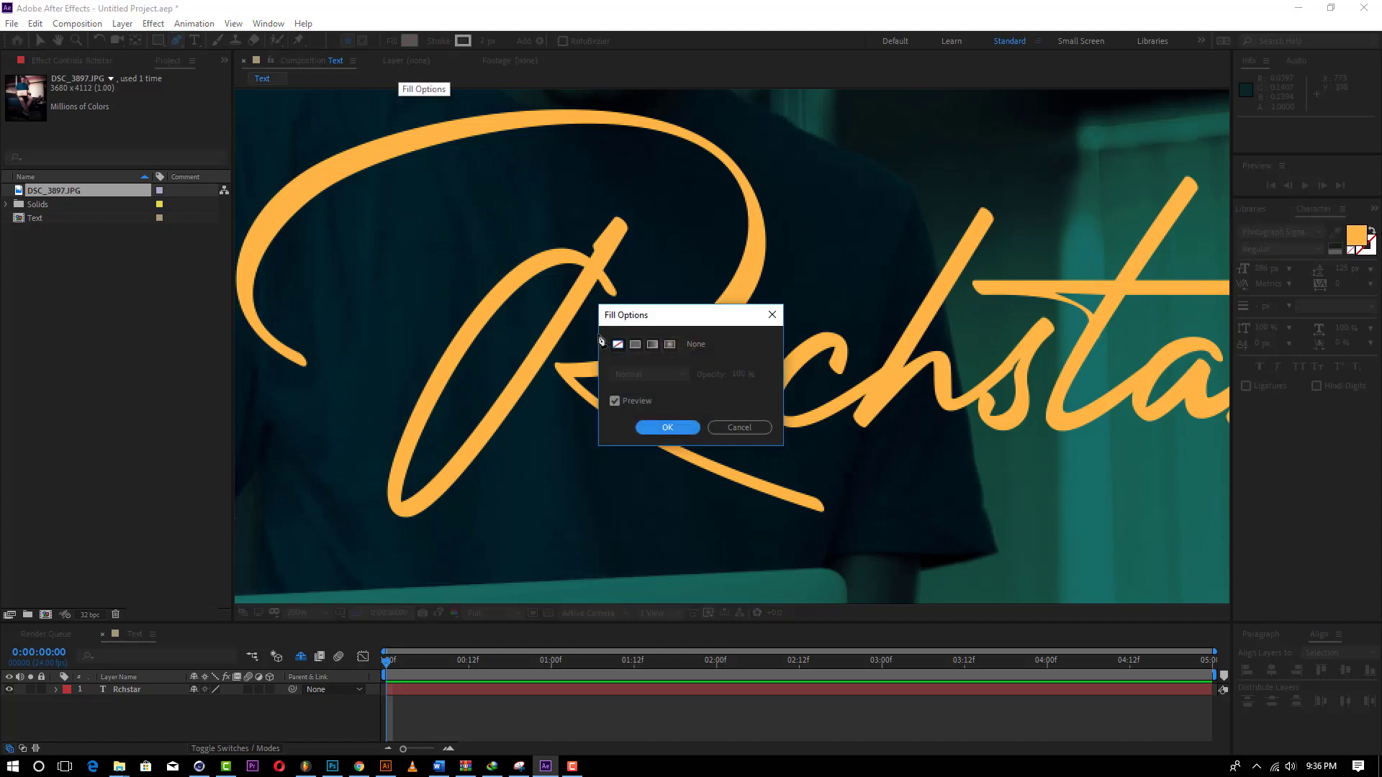
pyautogui.click(664, 428)
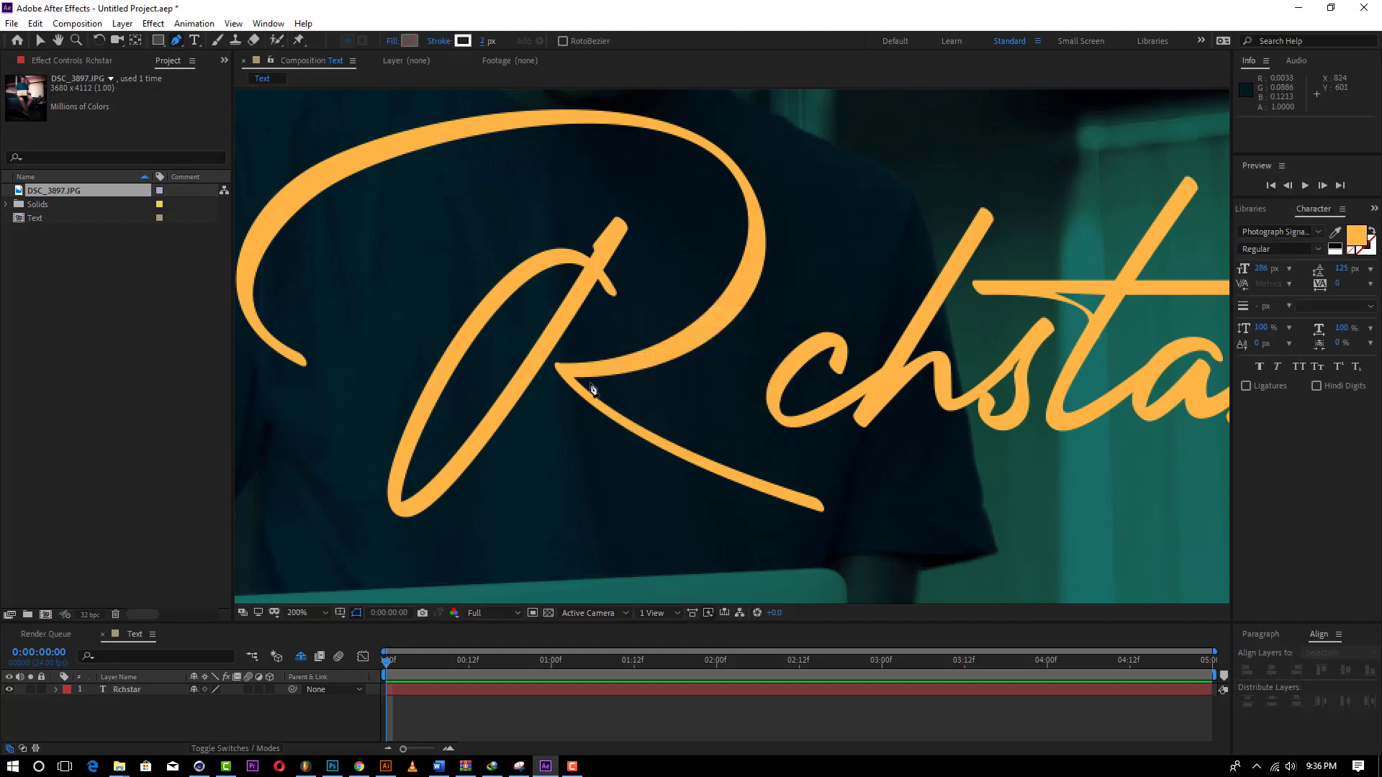
# Step: Begin a curved pen path along the R's left curl, undoing the misplaced last points
pyautogui.click(297, 358)
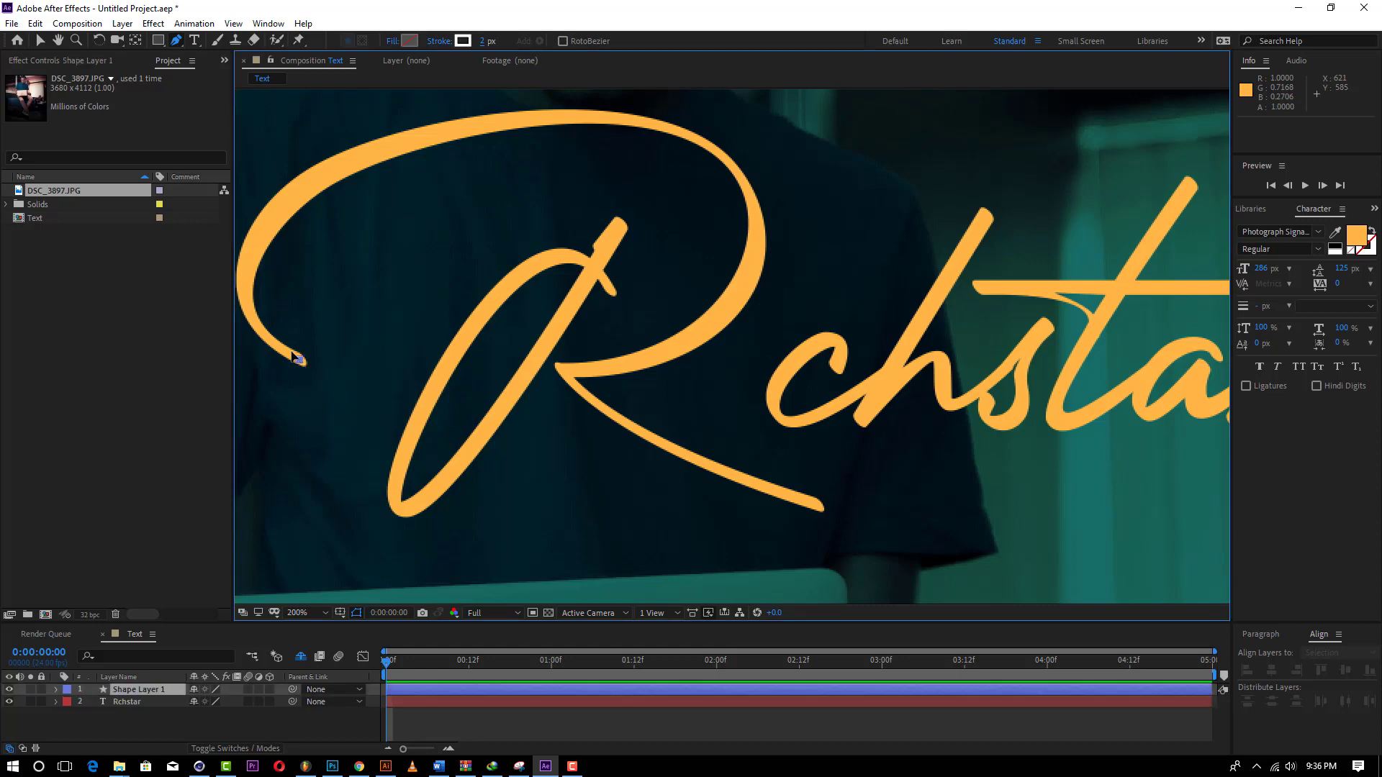
pyautogui.moveTo(251, 306); pyautogui.dragTo(257, 260)
pyautogui.moveTo(305, 195); pyautogui.dragTo(312, 200)
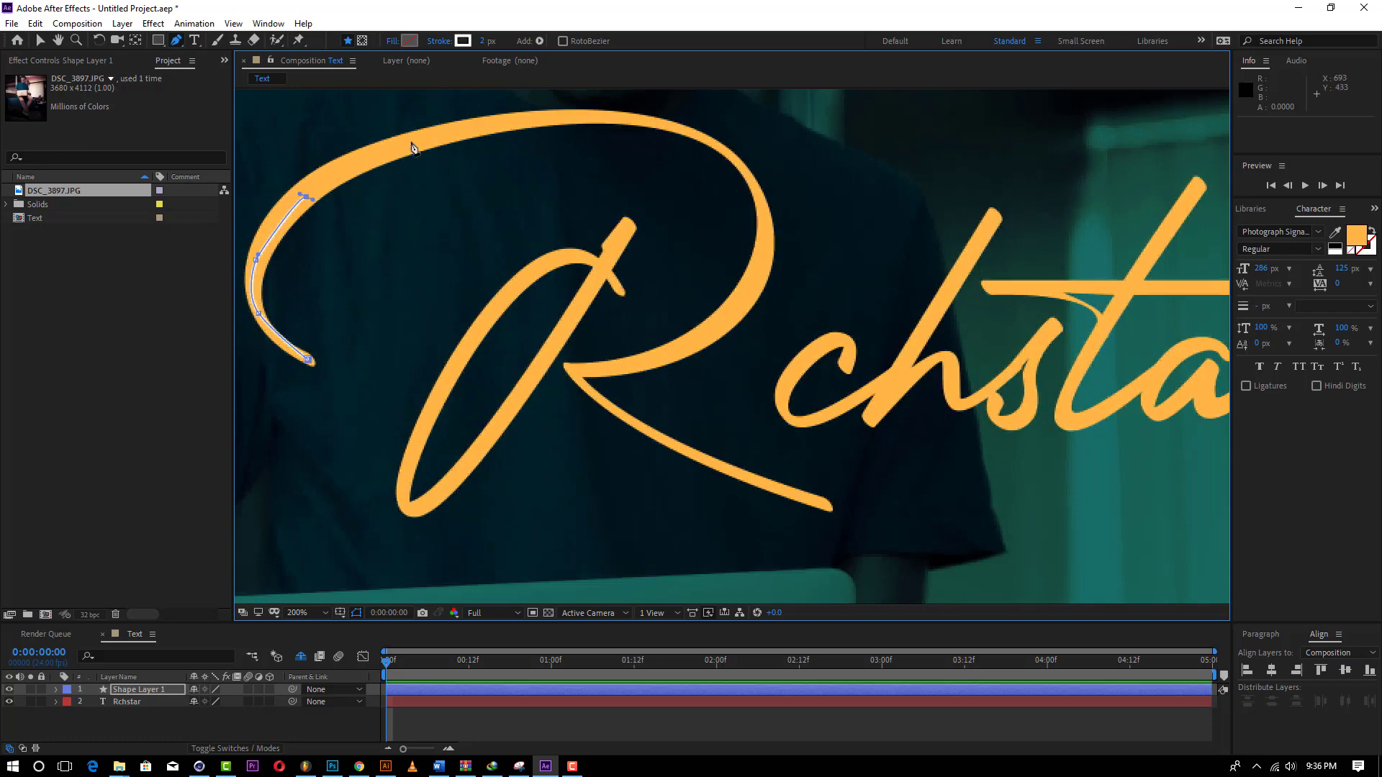
pyautogui.moveTo(411, 142); pyautogui.dragTo(443, 147)
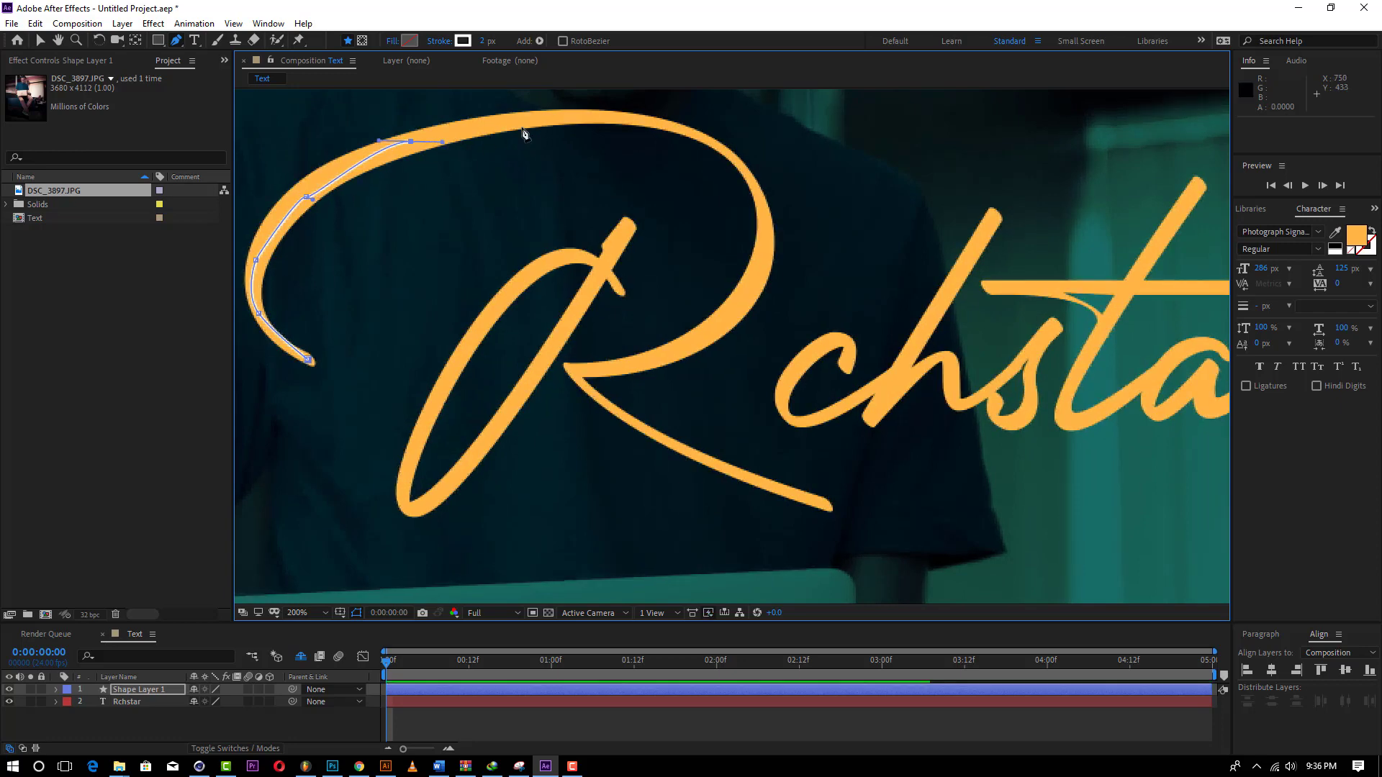
pyautogui.click(532, 121)
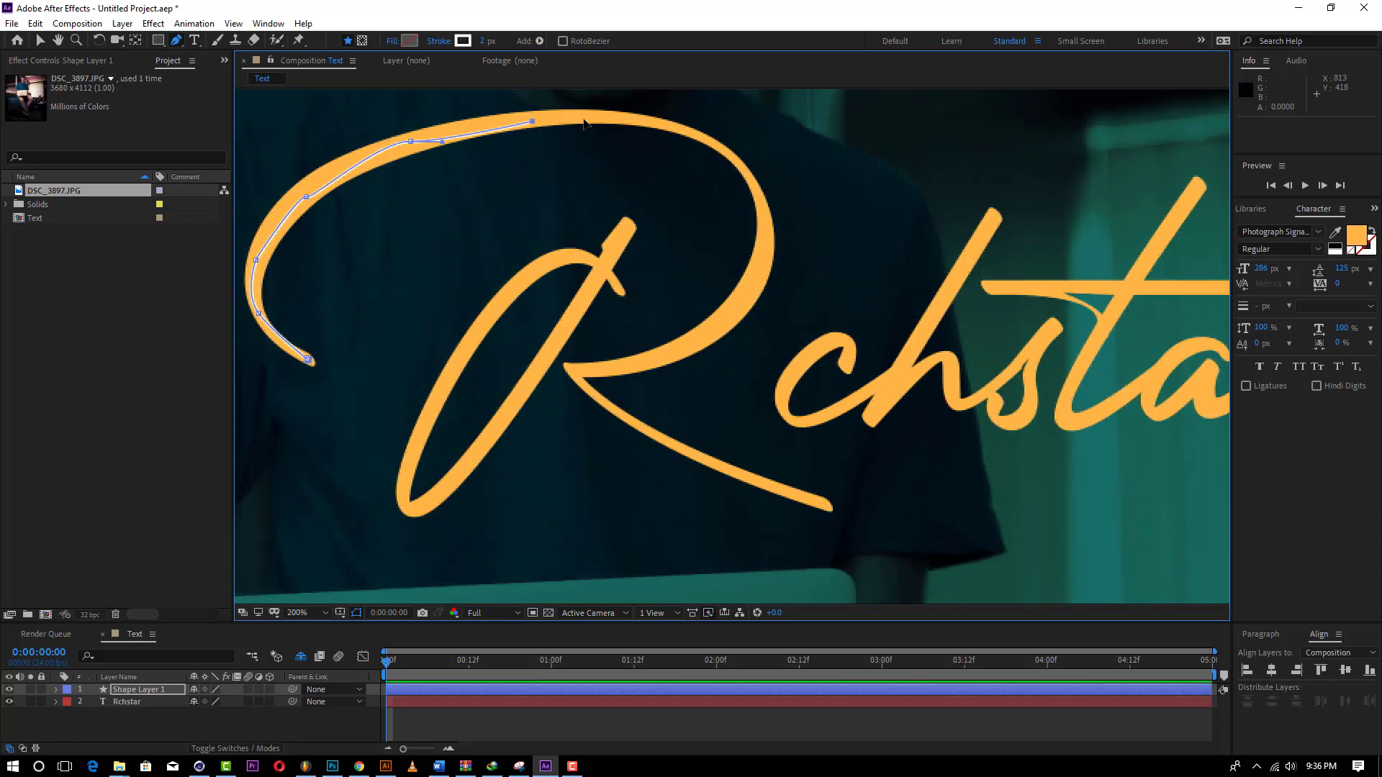
pyautogui.hotkey('ctrl', 'z')
pyautogui.hotkey('ctrl', 'z')
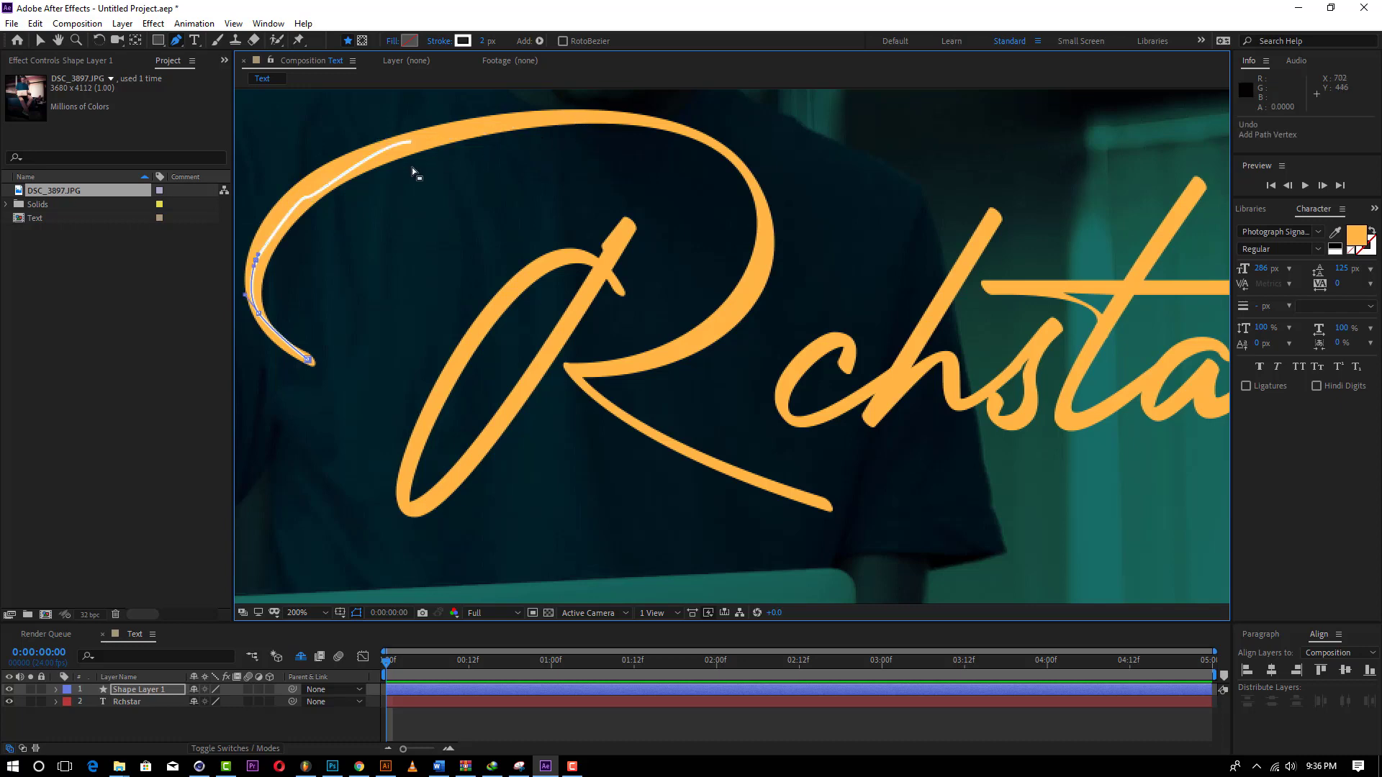
# Step: Trace the path across the top of the R and down its right curve
pyautogui.click(292, 202)
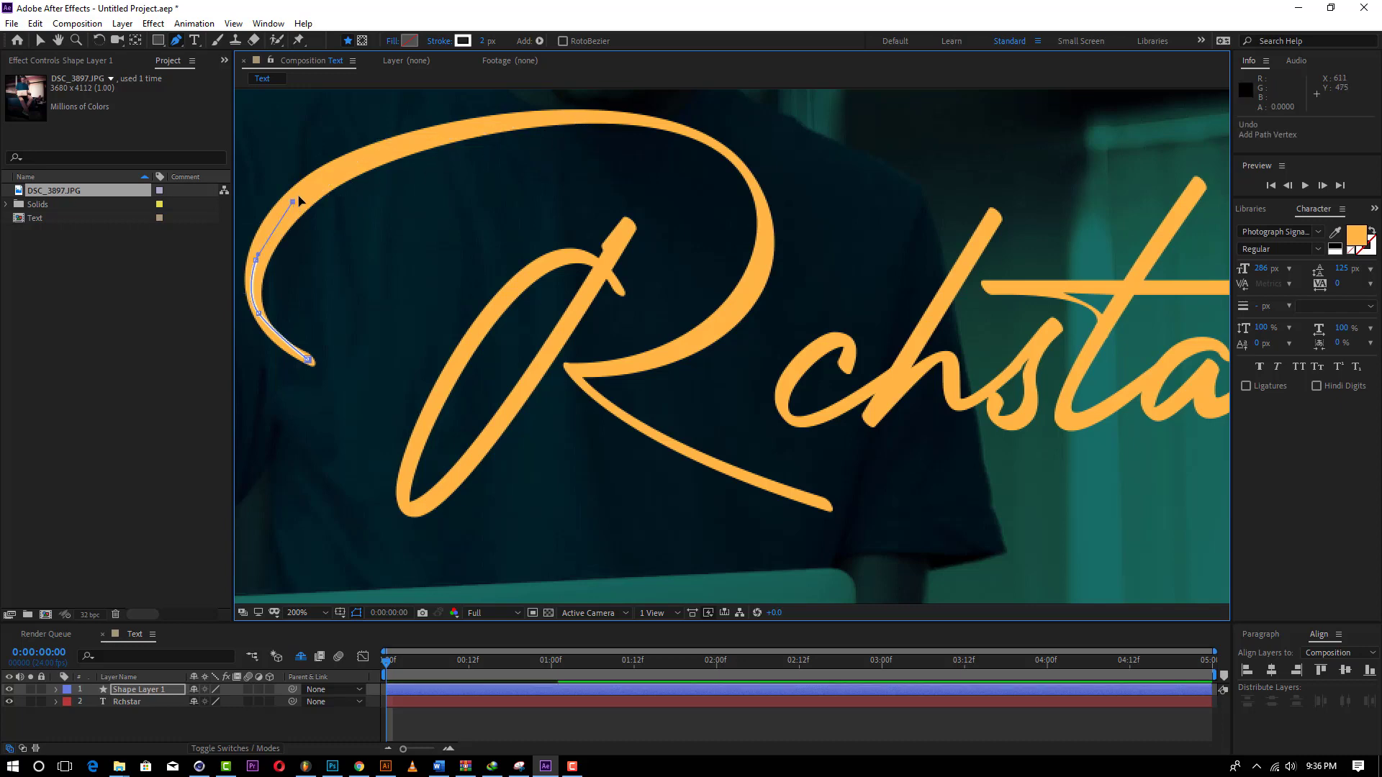
pyautogui.click(347, 166)
pyautogui.click(415, 139)
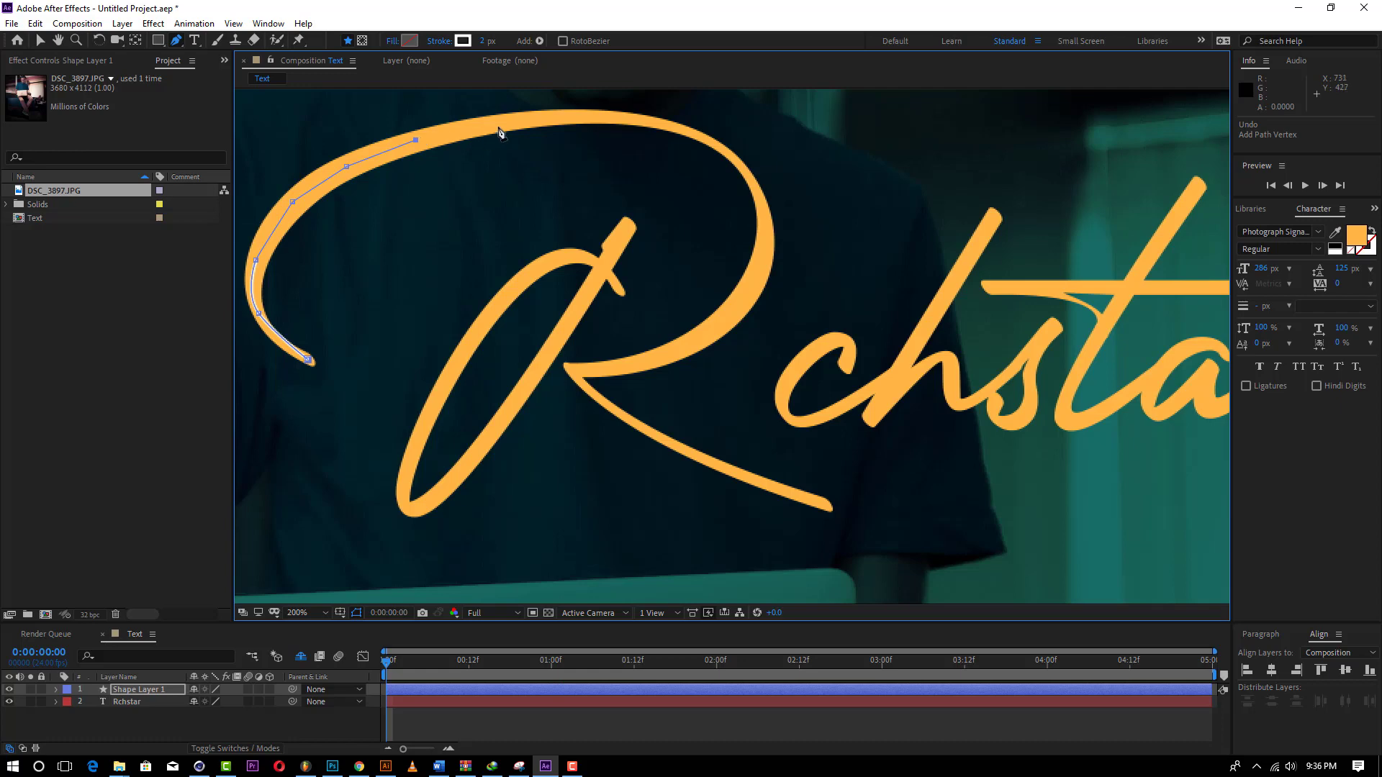
pyautogui.click(508, 121)
pyautogui.click(580, 117)
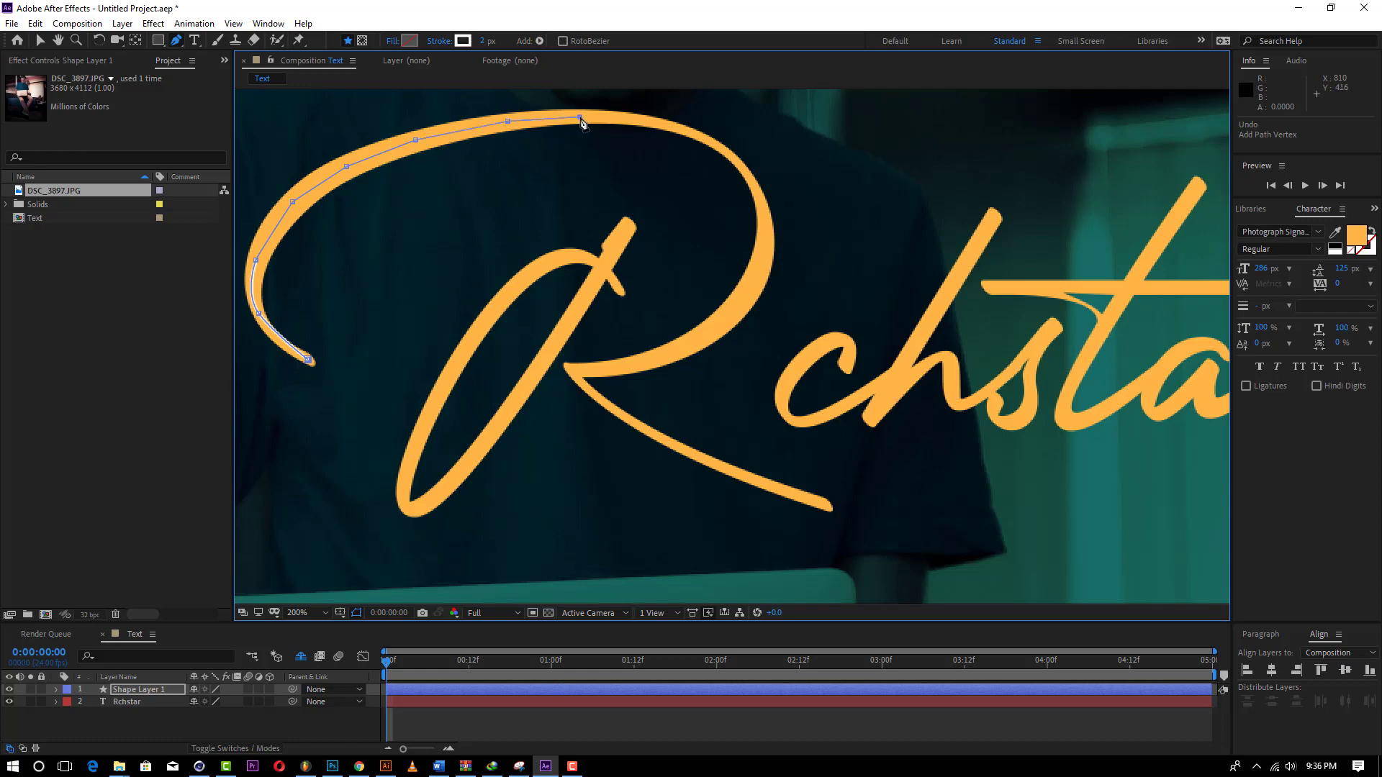
pyautogui.click(624, 117)
pyautogui.click(675, 127)
pyautogui.click(717, 147)
pyautogui.click(742, 167)
pyautogui.click(761, 208)
pyautogui.click(761, 250)
# Step: Continue the path around the R's bowl to the tail tip, then select Shape Layer 1
pyautogui.click(729, 314)
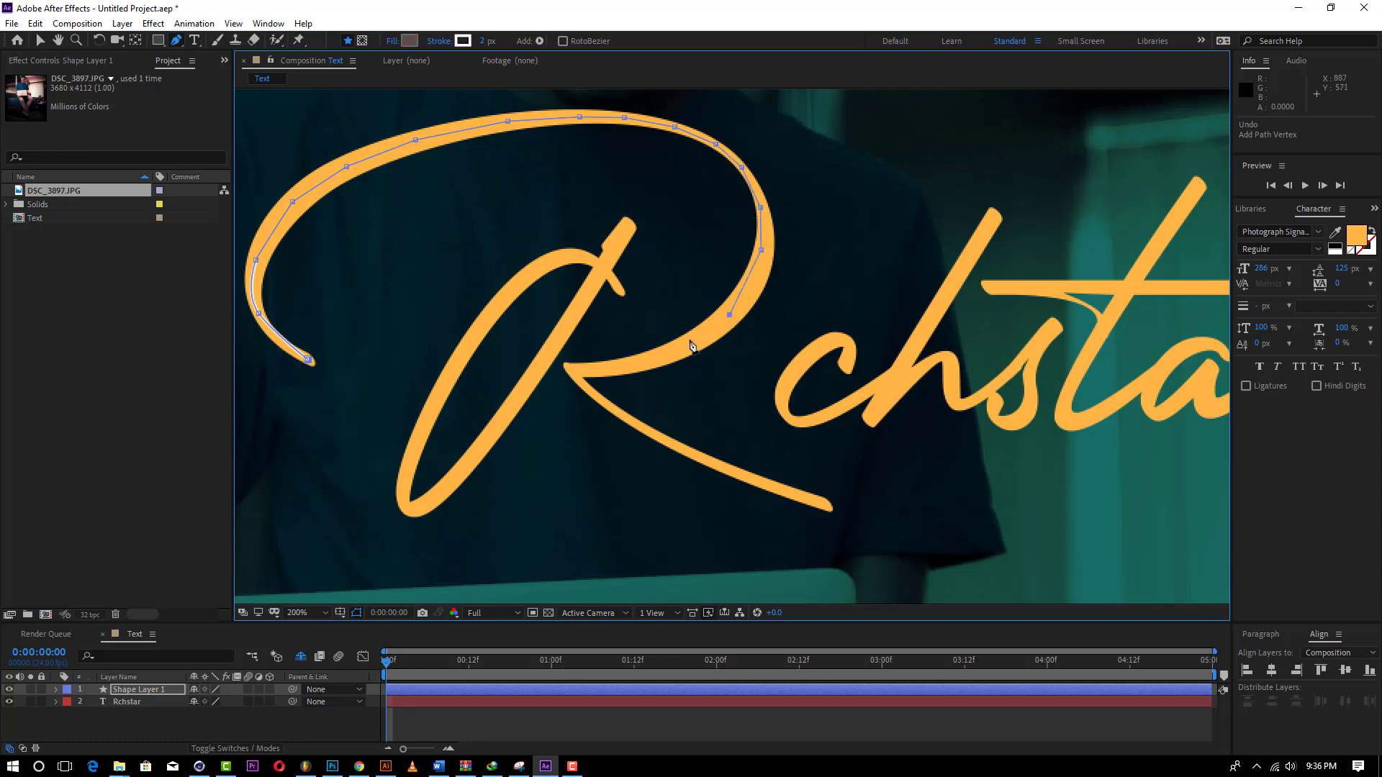
pyautogui.click(690, 339)
pyautogui.click(612, 363)
pyautogui.click(584, 368)
pyautogui.click(708, 458)
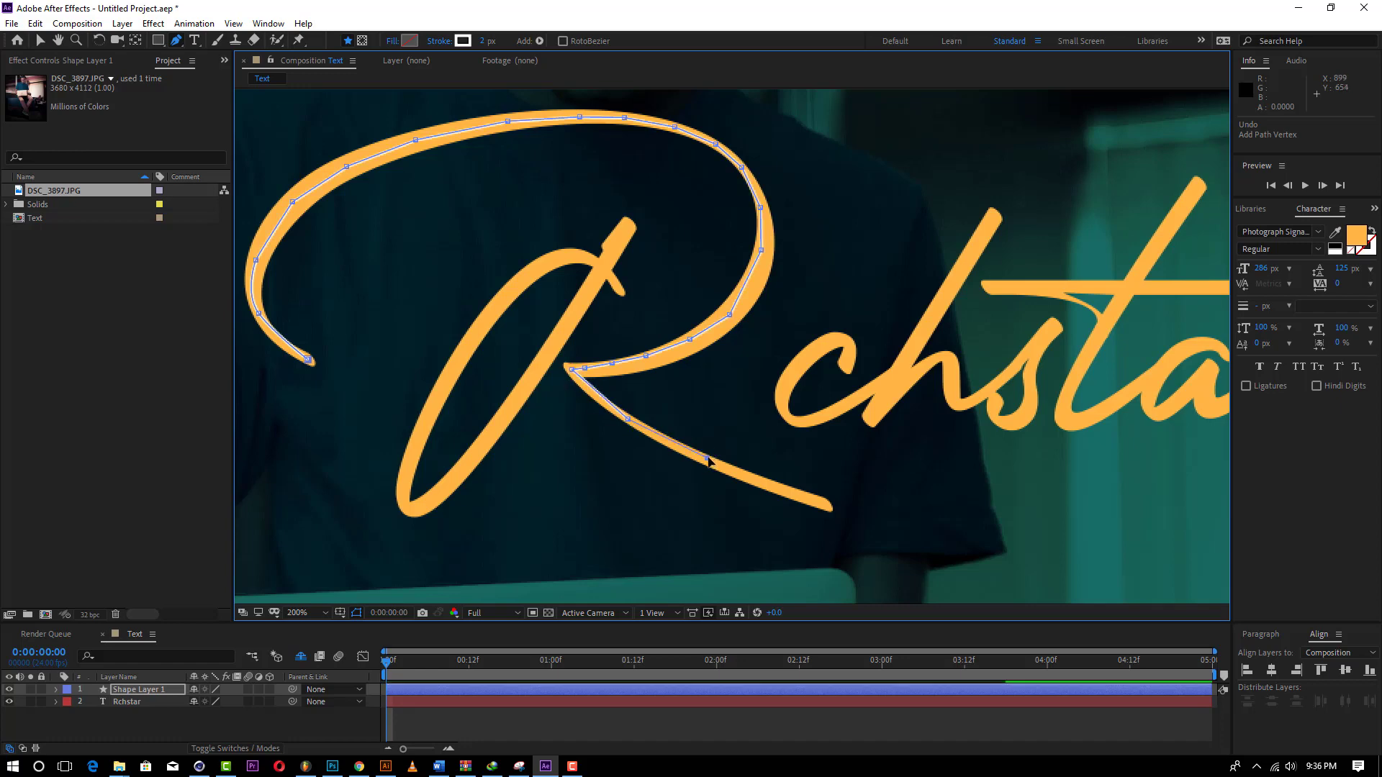
pyautogui.click(764, 484)
pyautogui.click(812, 498)
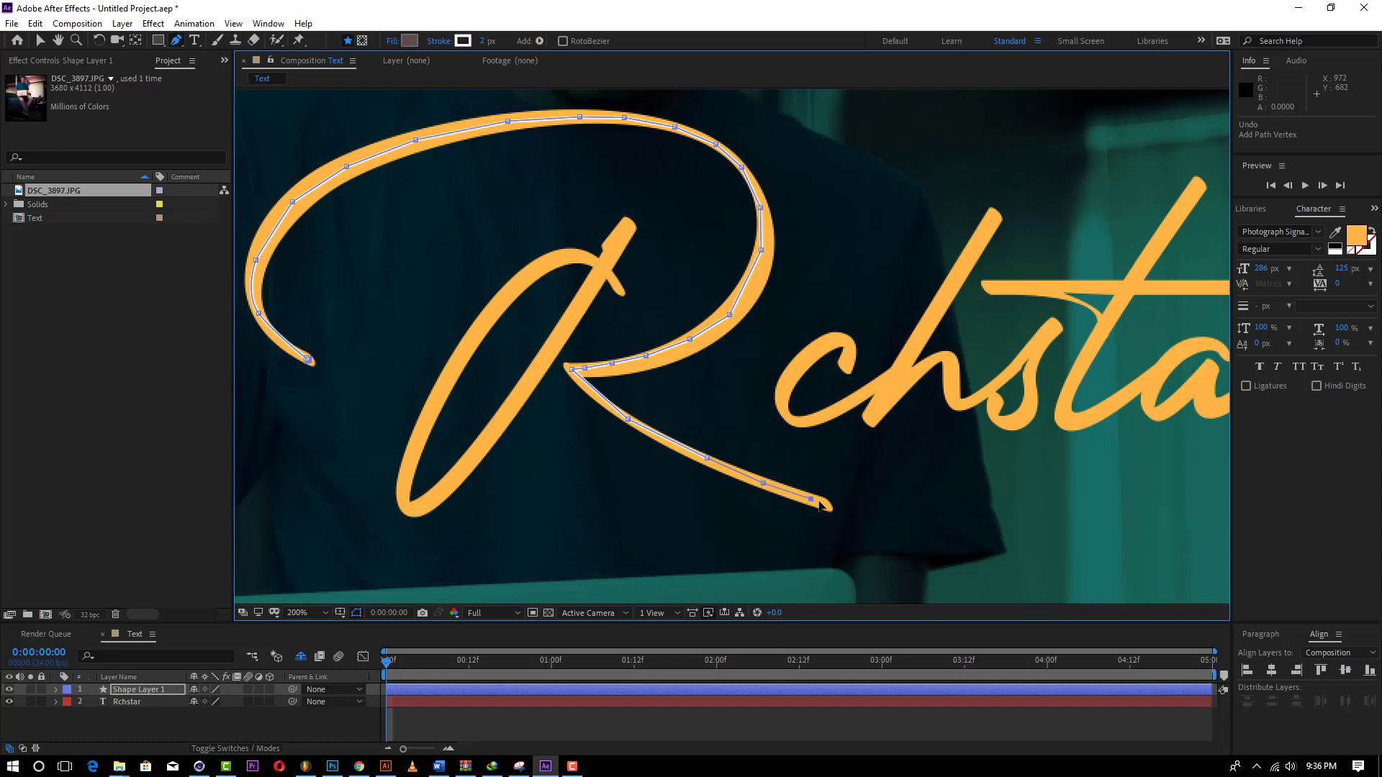
pyautogui.click(145, 716)
pyautogui.click(146, 693)
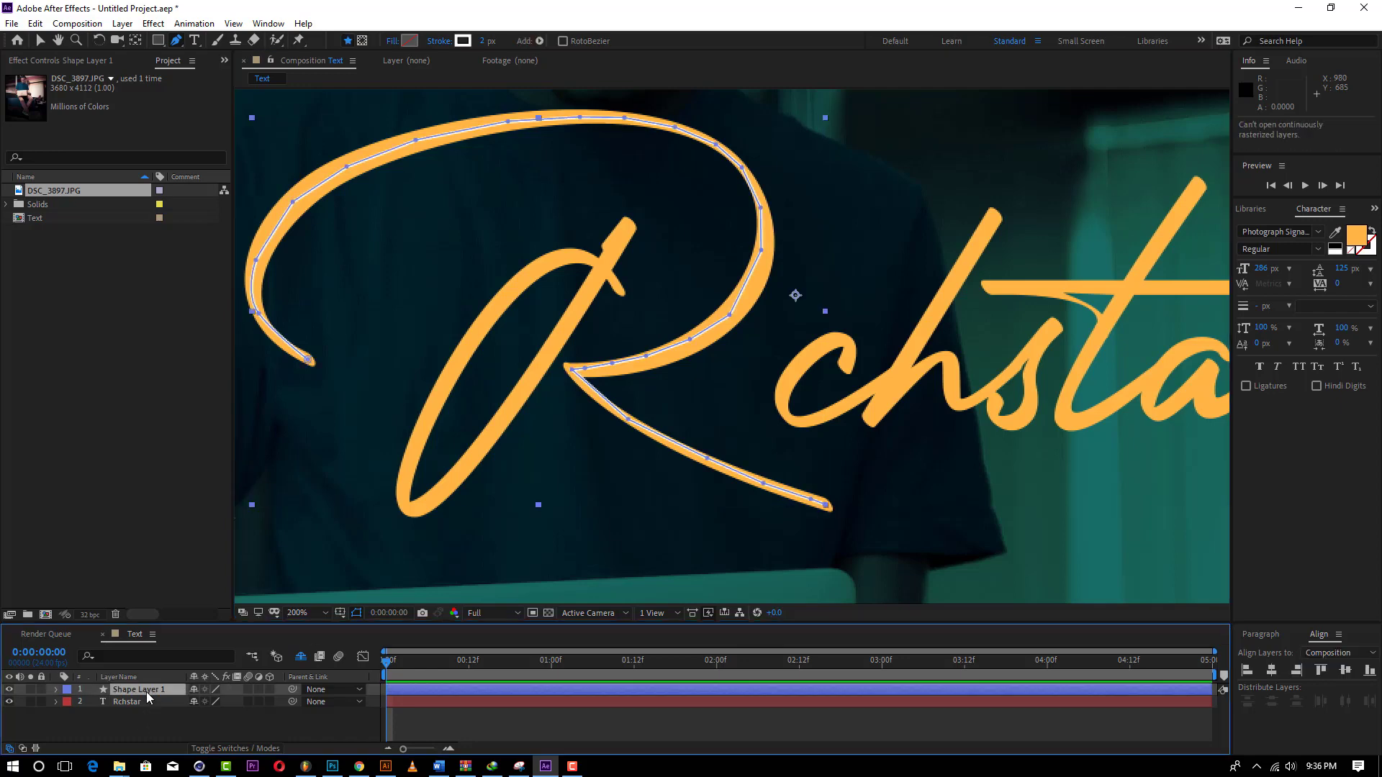
pyautogui.rightClick(147, 693)
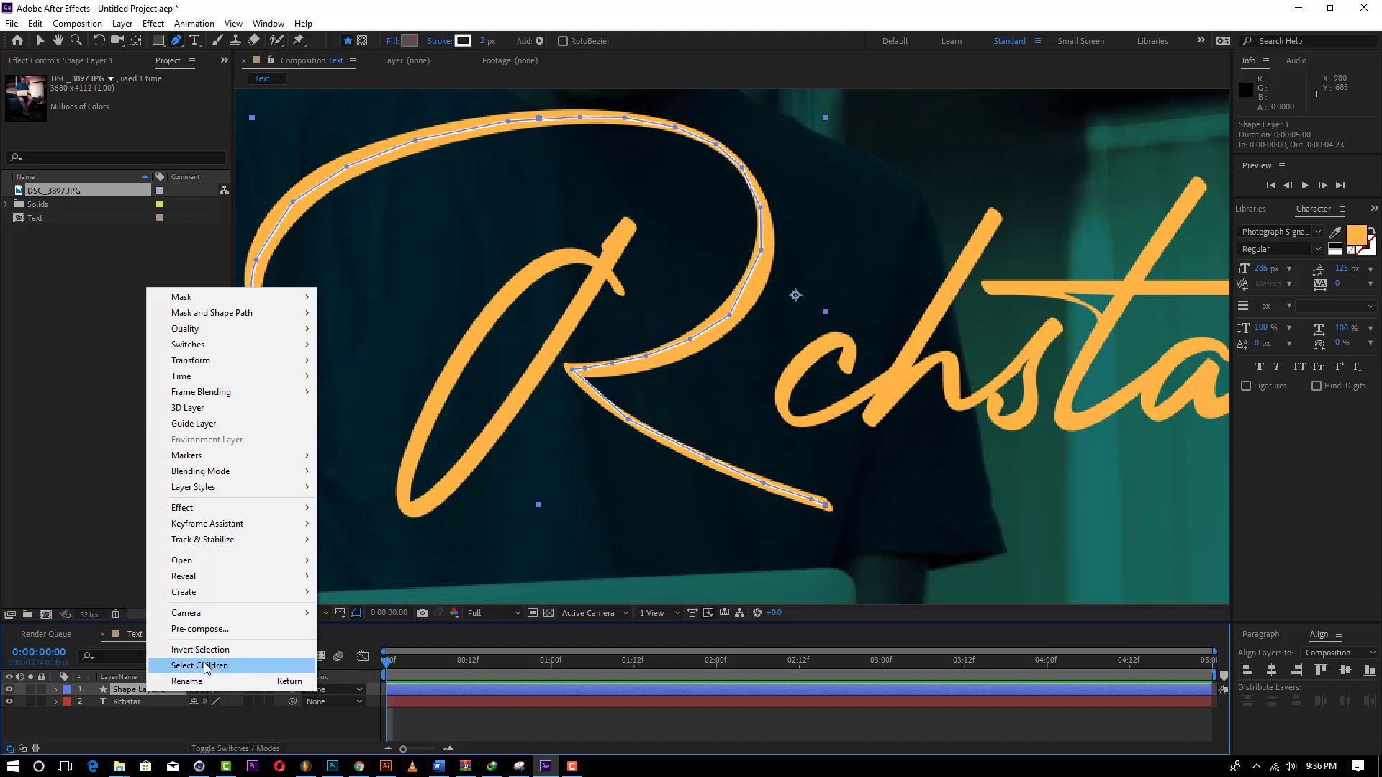
# Step: Rename Shape Layer 1 to 'r1'
pyautogui.click(189, 681)
pyautogui.write('r1')
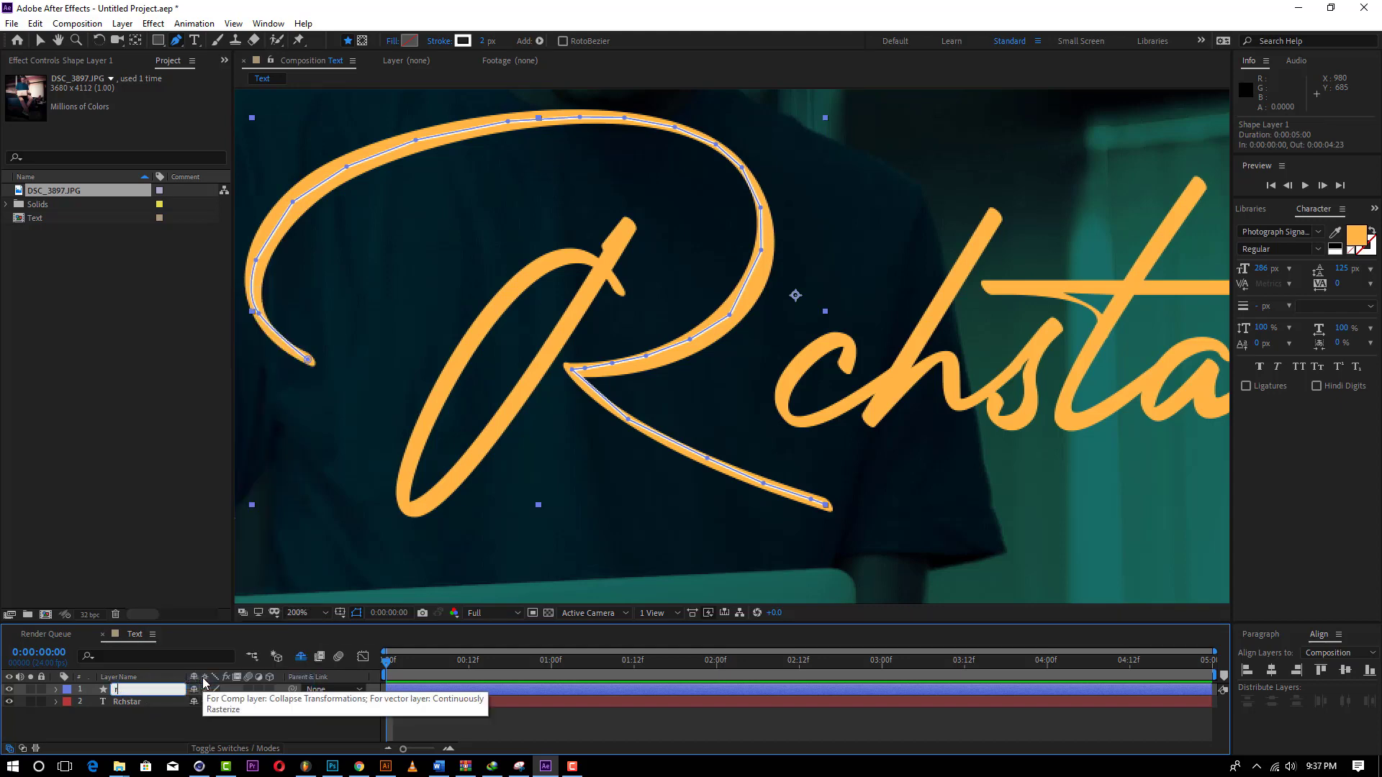
pyautogui.click(180, 729)
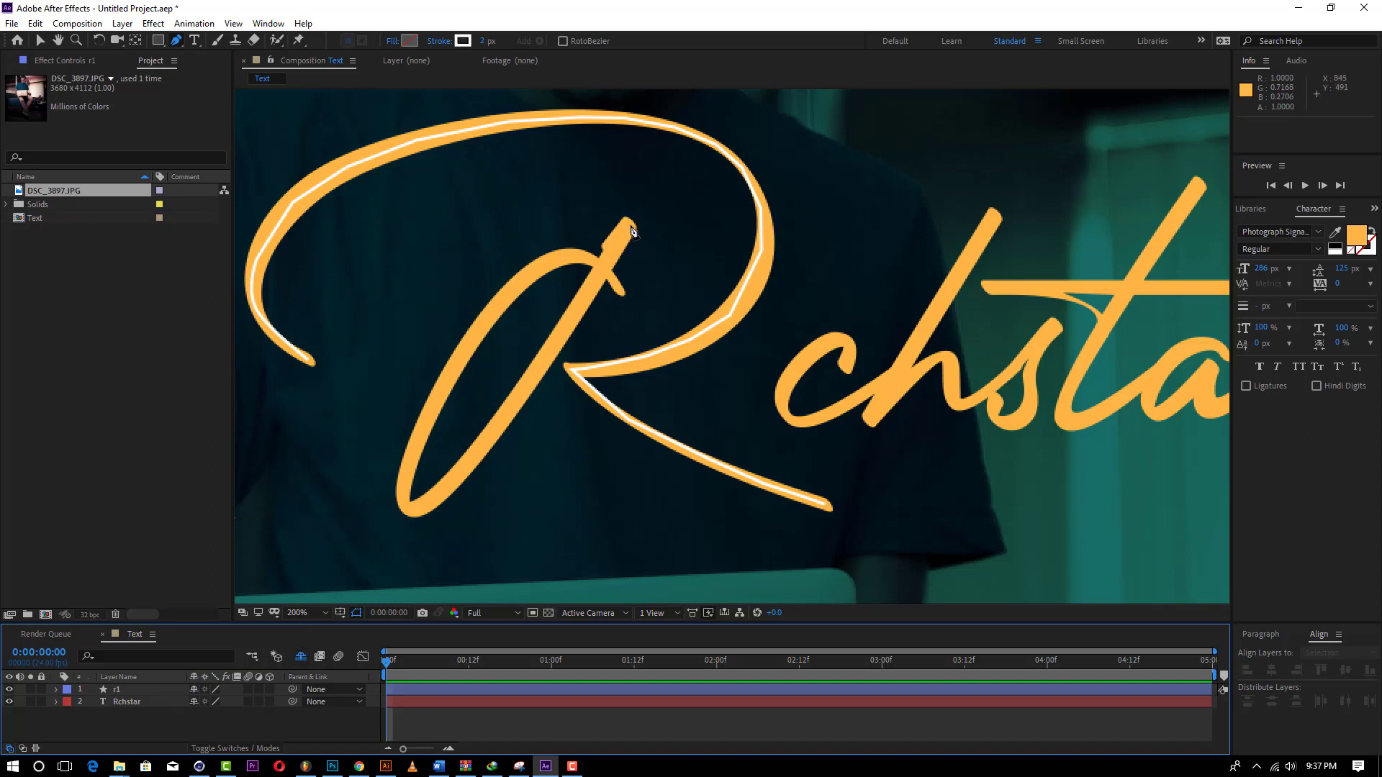
# Step: Start a new path over the R's inner loop, tracing down to the loop's bottom
pyautogui.click(619, 290)
pyautogui.click(598, 265)
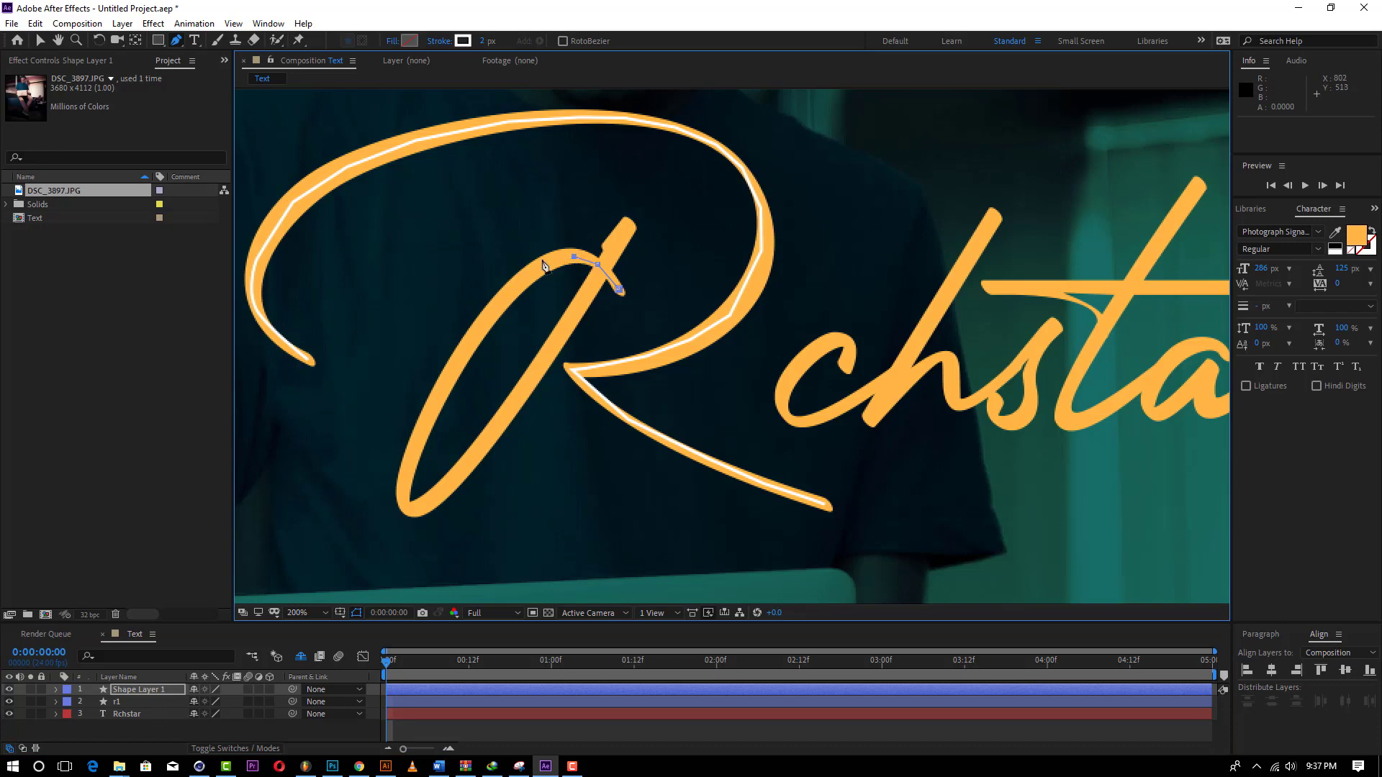
pyautogui.click(539, 265)
pyautogui.click(452, 367)
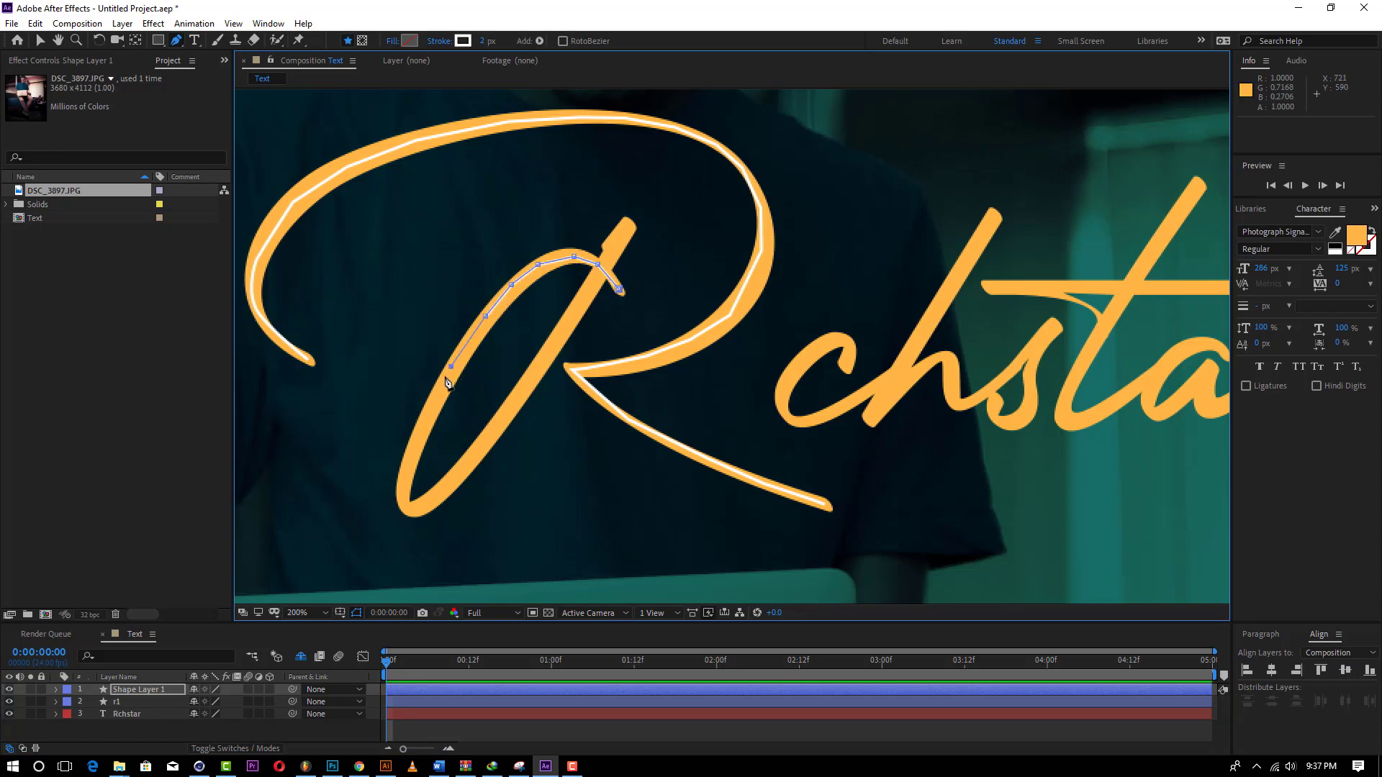
pyautogui.click(431, 406)
pyautogui.click(419, 436)
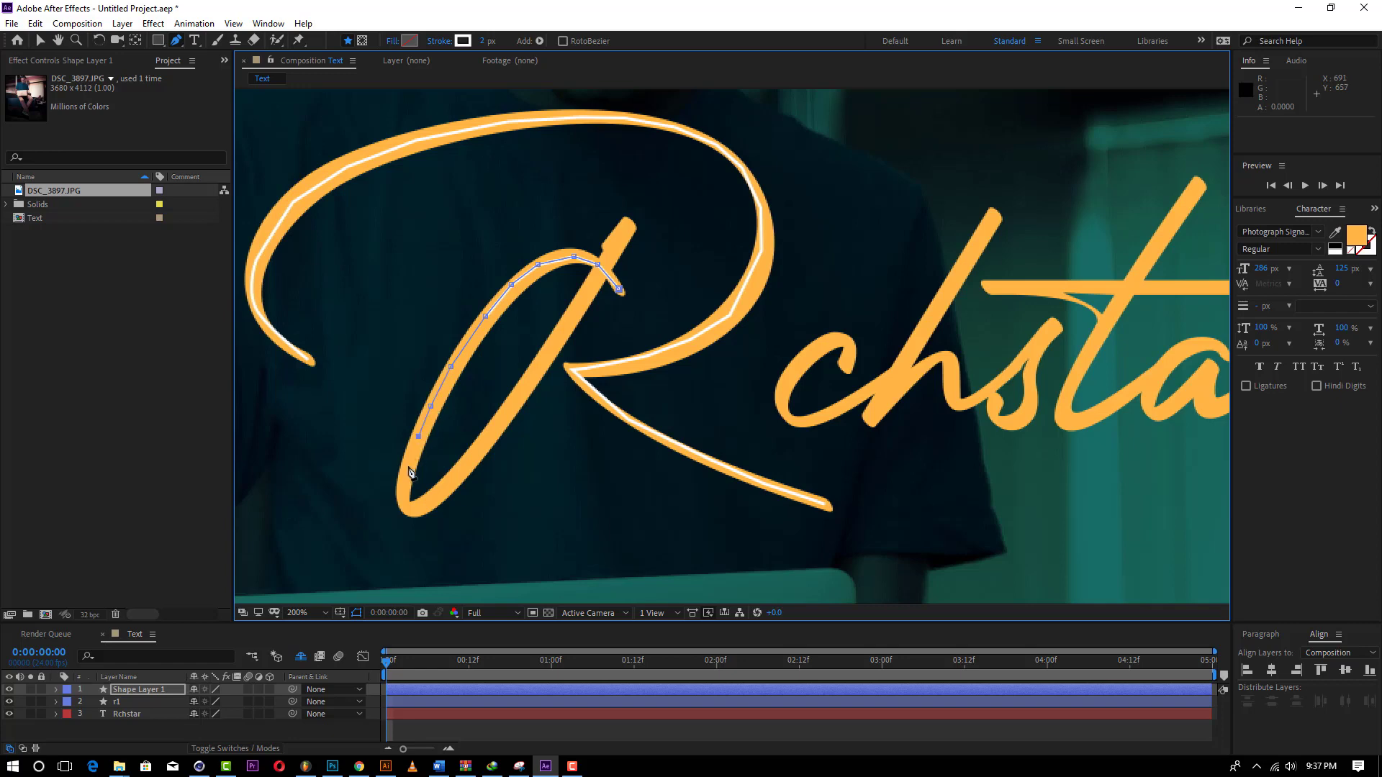
pyautogui.click(408, 466)
# Step: Trace the path back up the R's stem to its top, then pan to the rest of the word
pyautogui.click(461, 471)
pyautogui.click(489, 436)
pyautogui.click(518, 395)
pyautogui.click(546, 352)
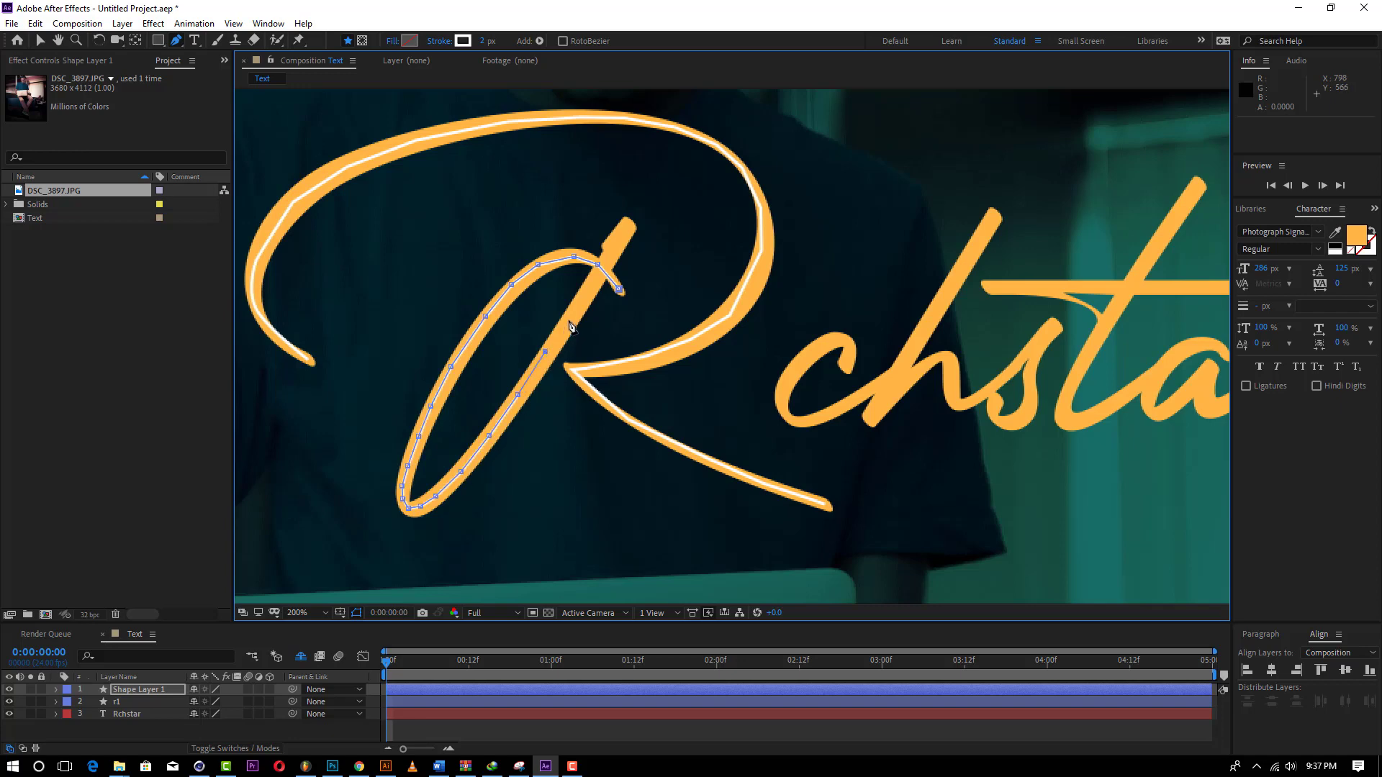
pyautogui.click(568, 320)
pyautogui.click(585, 290)
pyautogui.click(598, 278)
pyautogui.click(625, 229)
pyautogui.click(303, 722)
pyautogui.press('h')
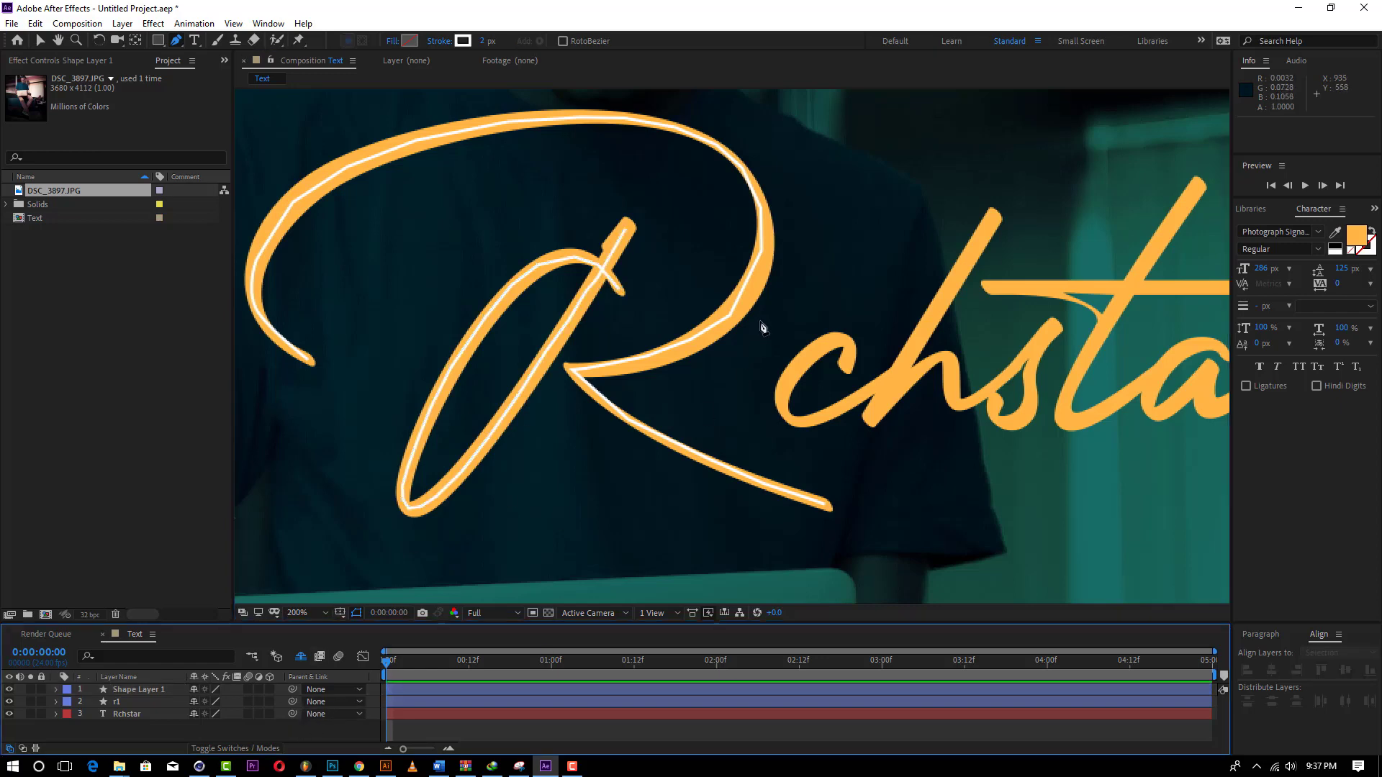
pyautogui.moveTo(765, 328); pyautogui.dragTo(568, 294)
# Step: Rename the new shape layer to R2
pyautogui.press('g')
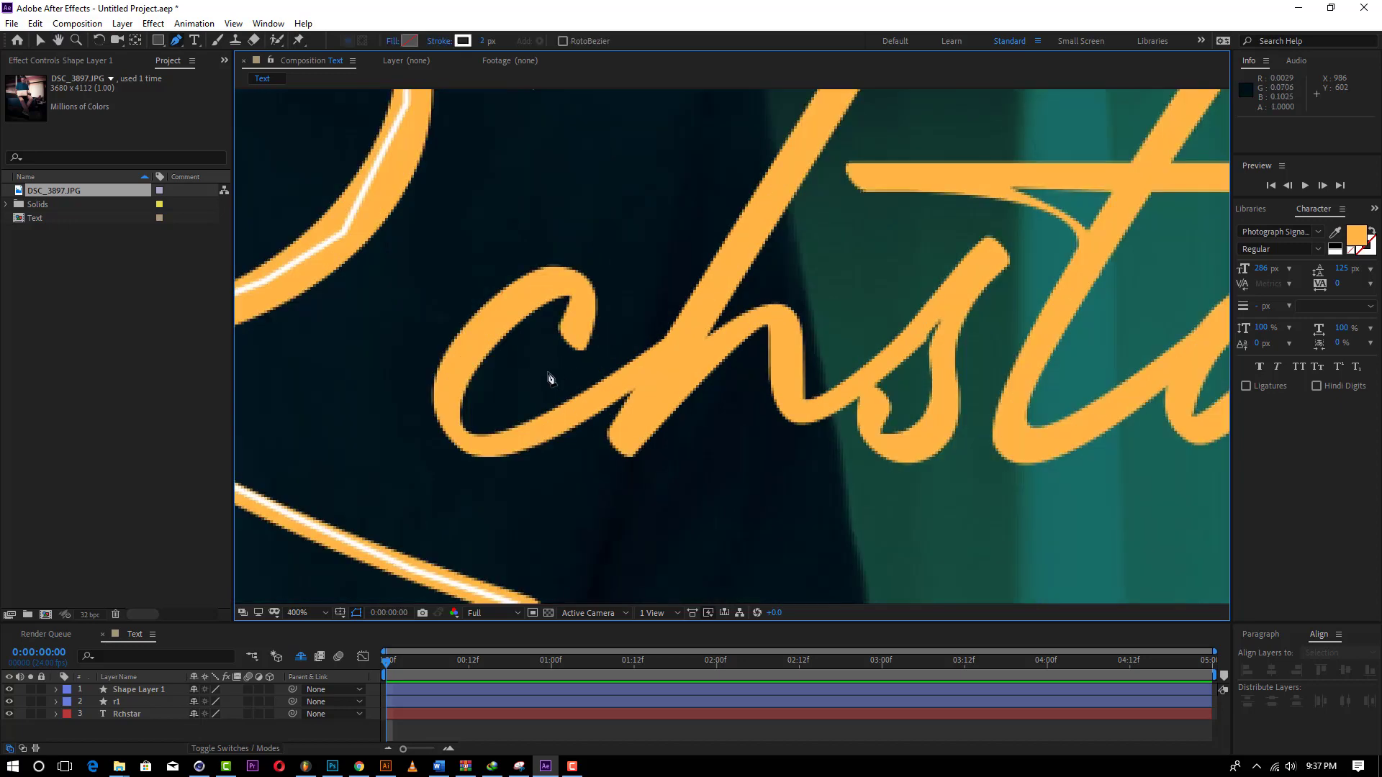
pyautogui.click(146, 694)
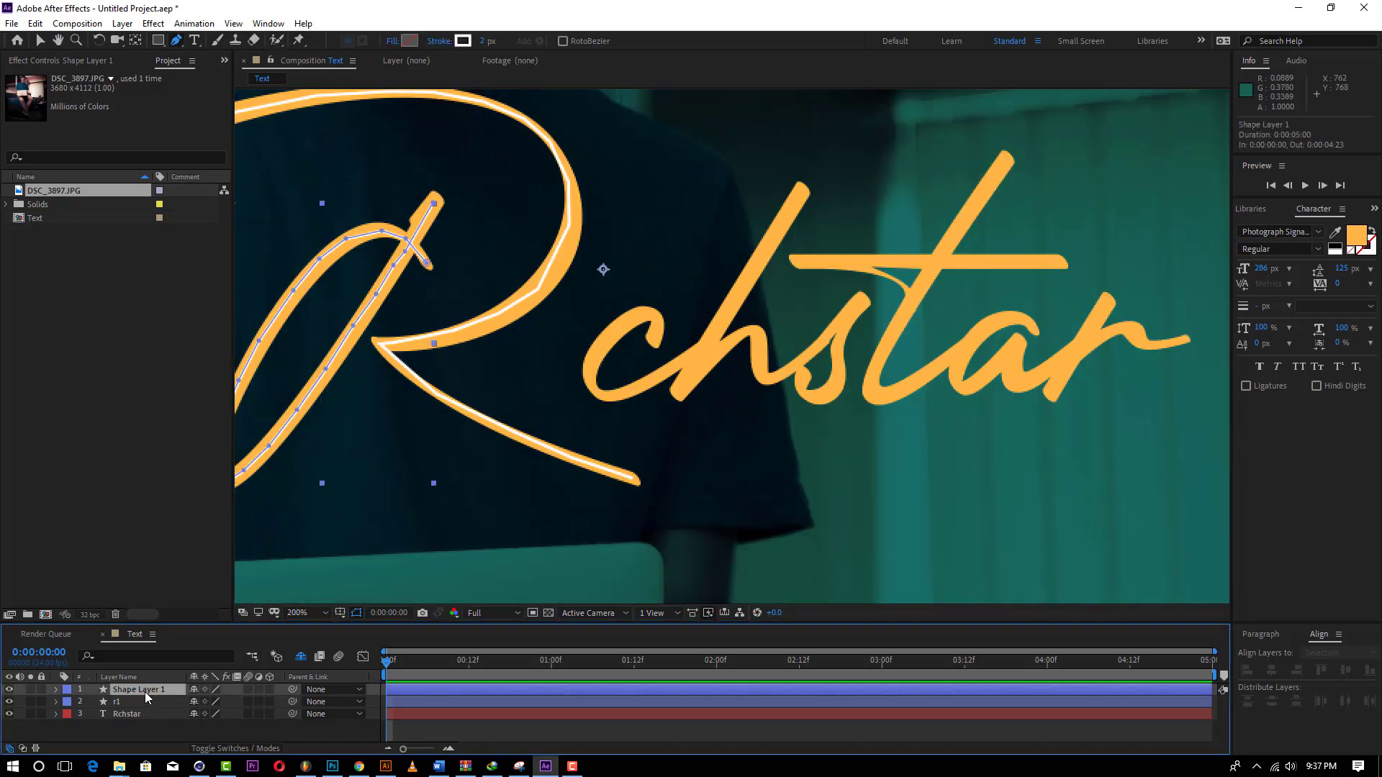
pyautogui.rightClick(146, 693)
pyautogui.click(285, 679)
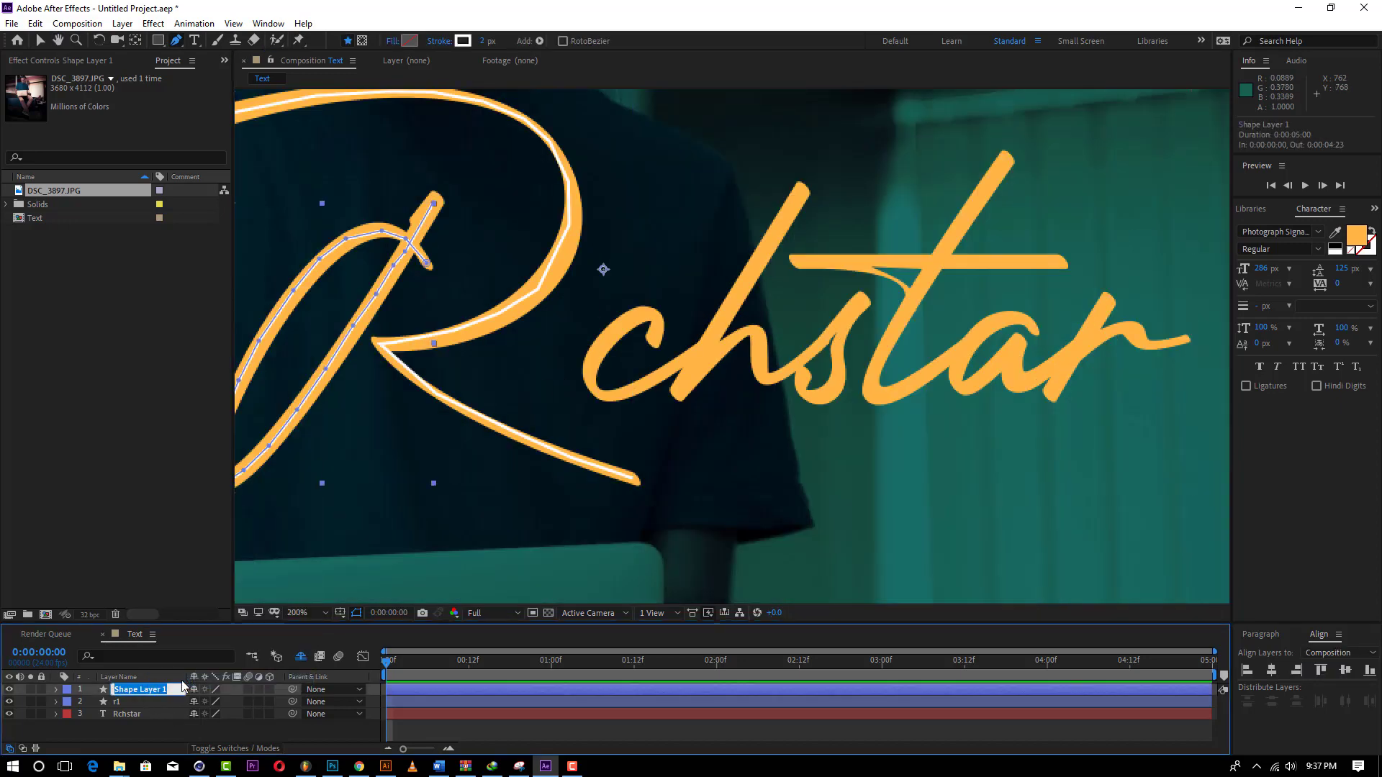
pyautogui.write('R2')
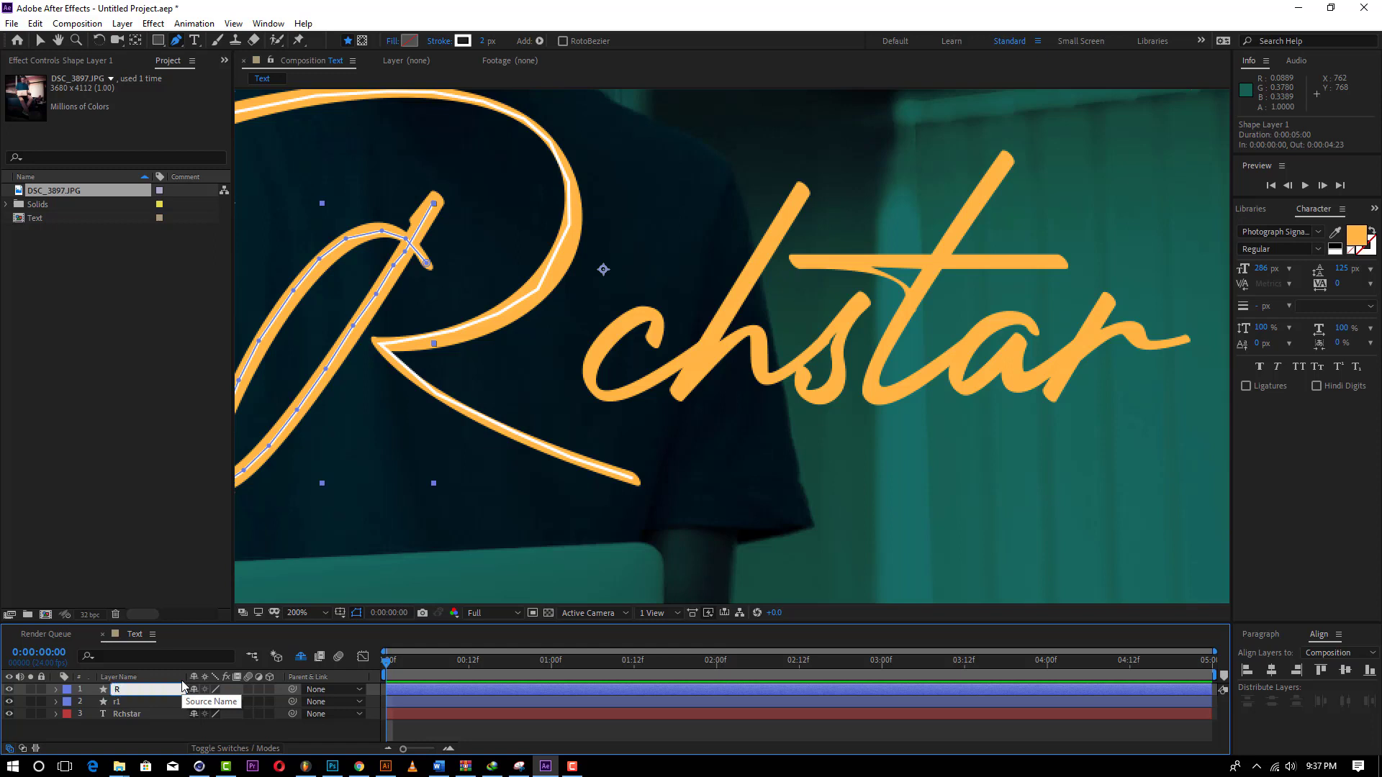
pyautogui.click(120, 731)
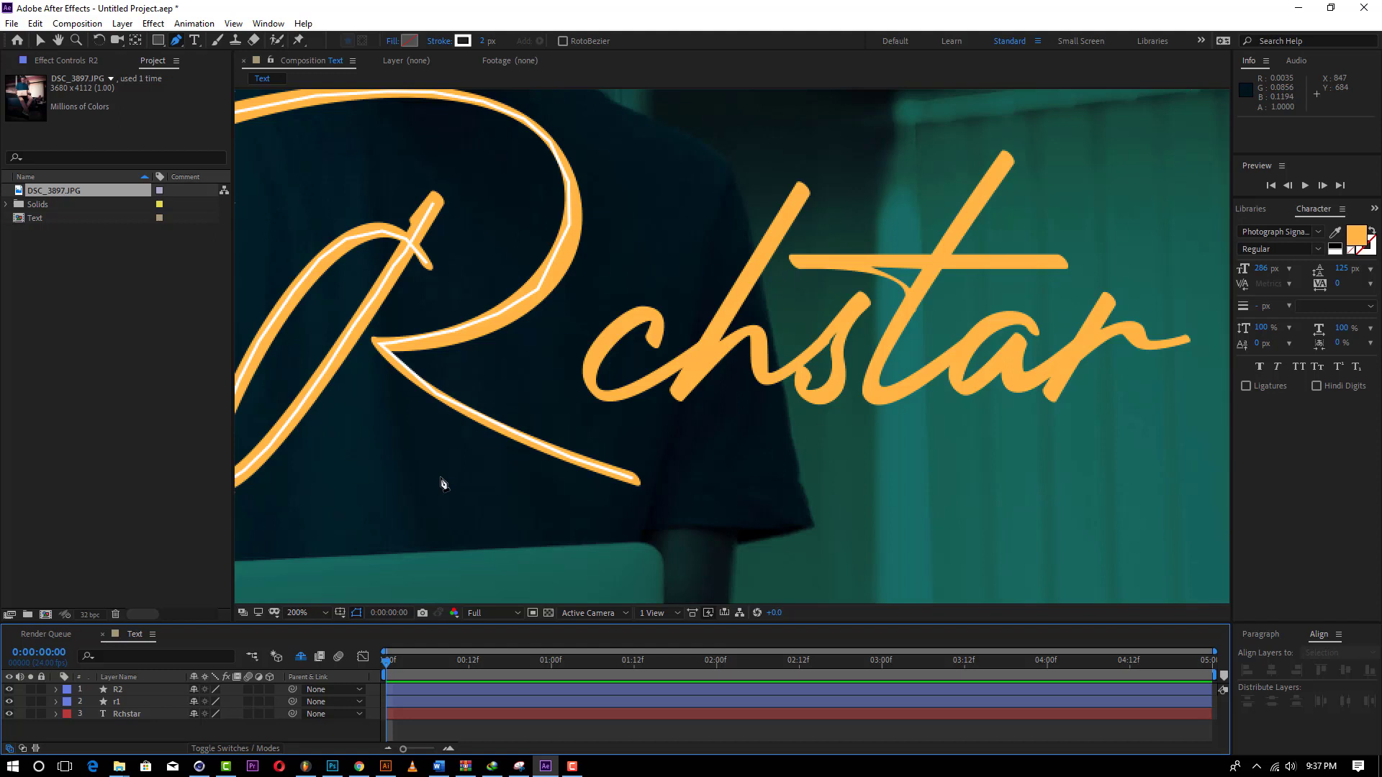
# Step: Start a new Pen path tracing the c loop and up the h stem
pyautogui.moveTo(654, 338); pyautogui.dragTo(655, 318)
pyautogui.press('capslock')
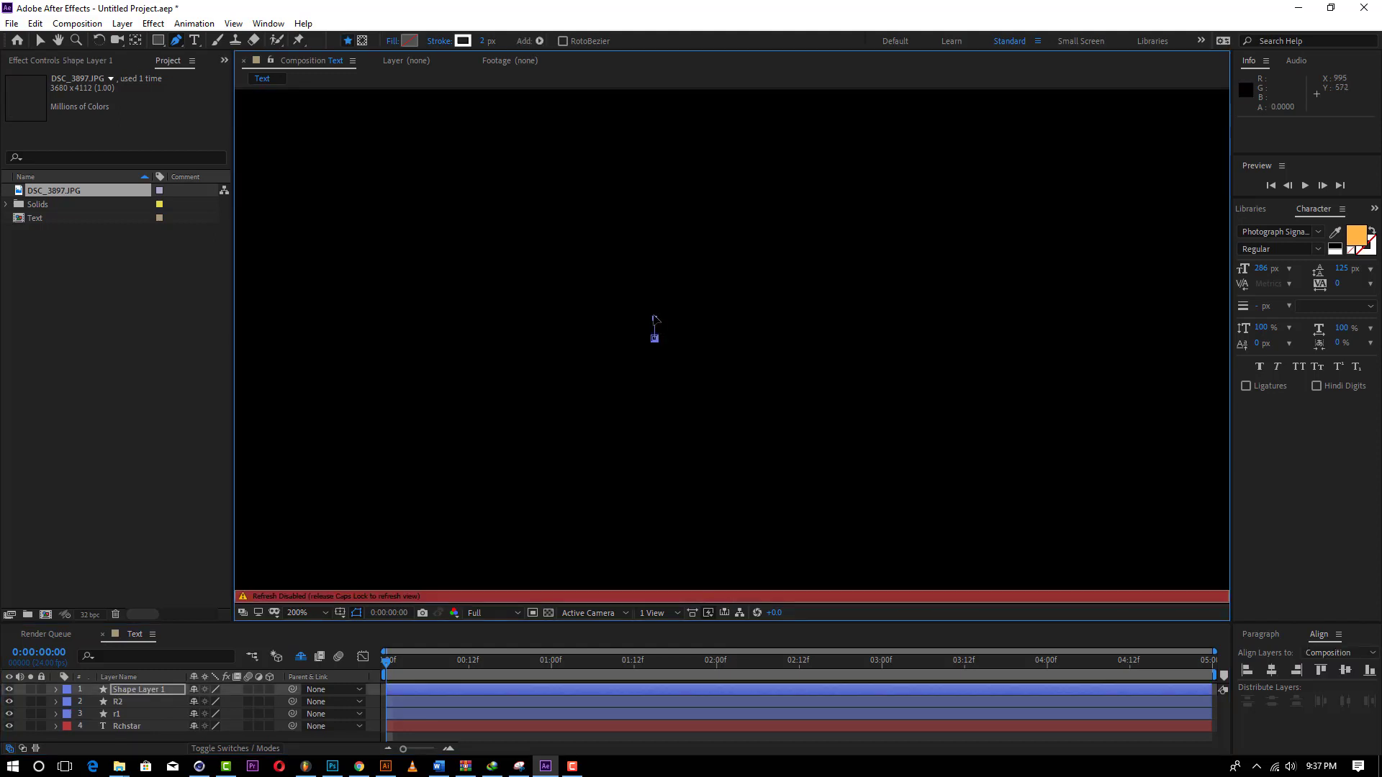
pyautogui.press('capslock')
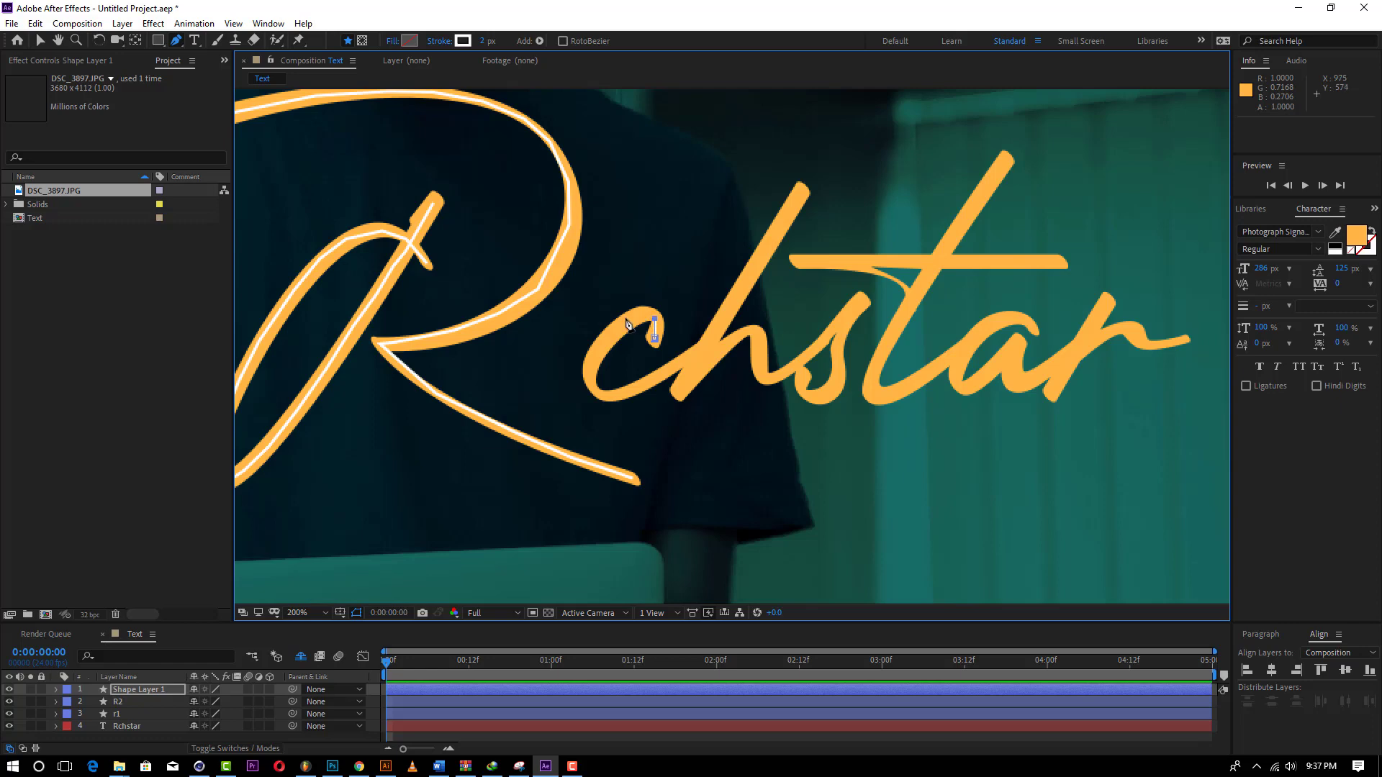
pyautogui.click(646, 311)
pyautogui.click(603, 342)
pyautogui.click(589, 379)
pyautogui.click(619, 393)
pyautogui.click(689, 356)
pyautogui.click(749, 268)
pyautogui.click(797, 191)
pyautogui.moveTo(812, 217); pyautogui.dragTo(756, 320)
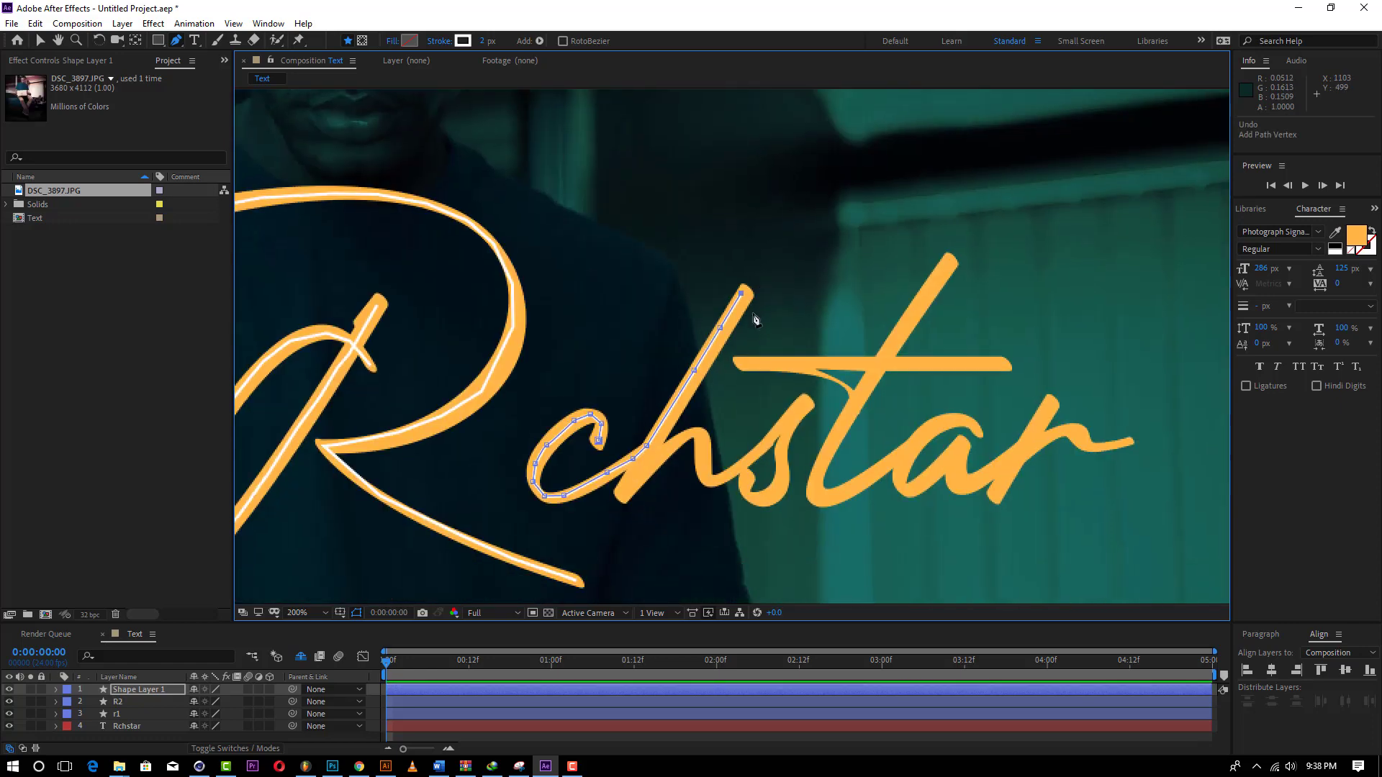
# Step: Continue the path down the h and along the s
pyautogui.scroll(2, 663, 432)
pyautogui.click(735, 250)
pyautogui.click(746, 373)
pyautogui.click(770, 472)
pyautogui.click(956, 317)
pyautogui.click(911, 408)
pyautogui.click(853, 508)
# Step: Rename the c-h-s path layer to CHS
pyautogui.rightClick(165, 691)
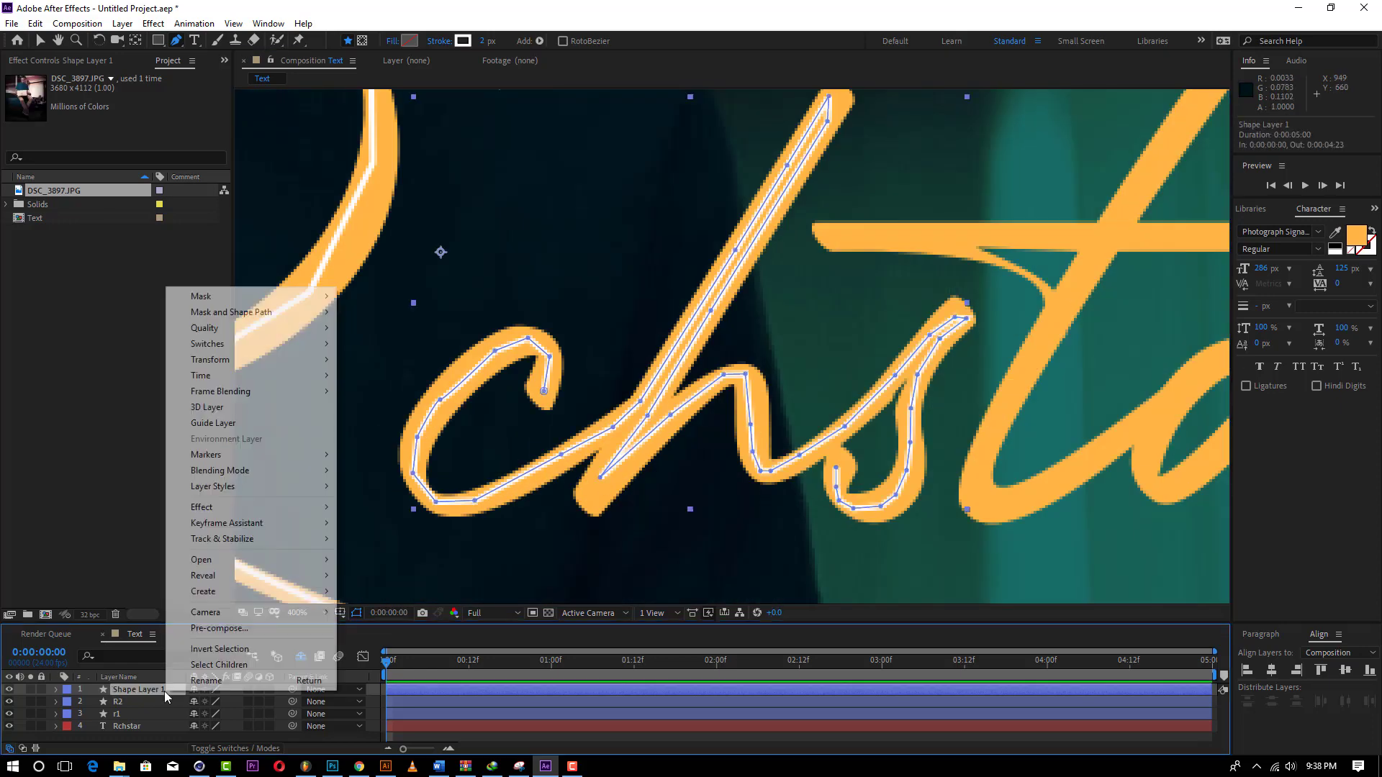
pyautogui.click(206, 681)
pyautogui.write('CHS')
pyautogui.press('Return')
pyautogui.click(122, 702)
# Step: Trace a new path down the t stem and along its base into the a
pyautogui.click(884, 96)
pyautogui.click(777, 249)
pyautogui.click(712, 368)
pyautogui.click(659, 481)
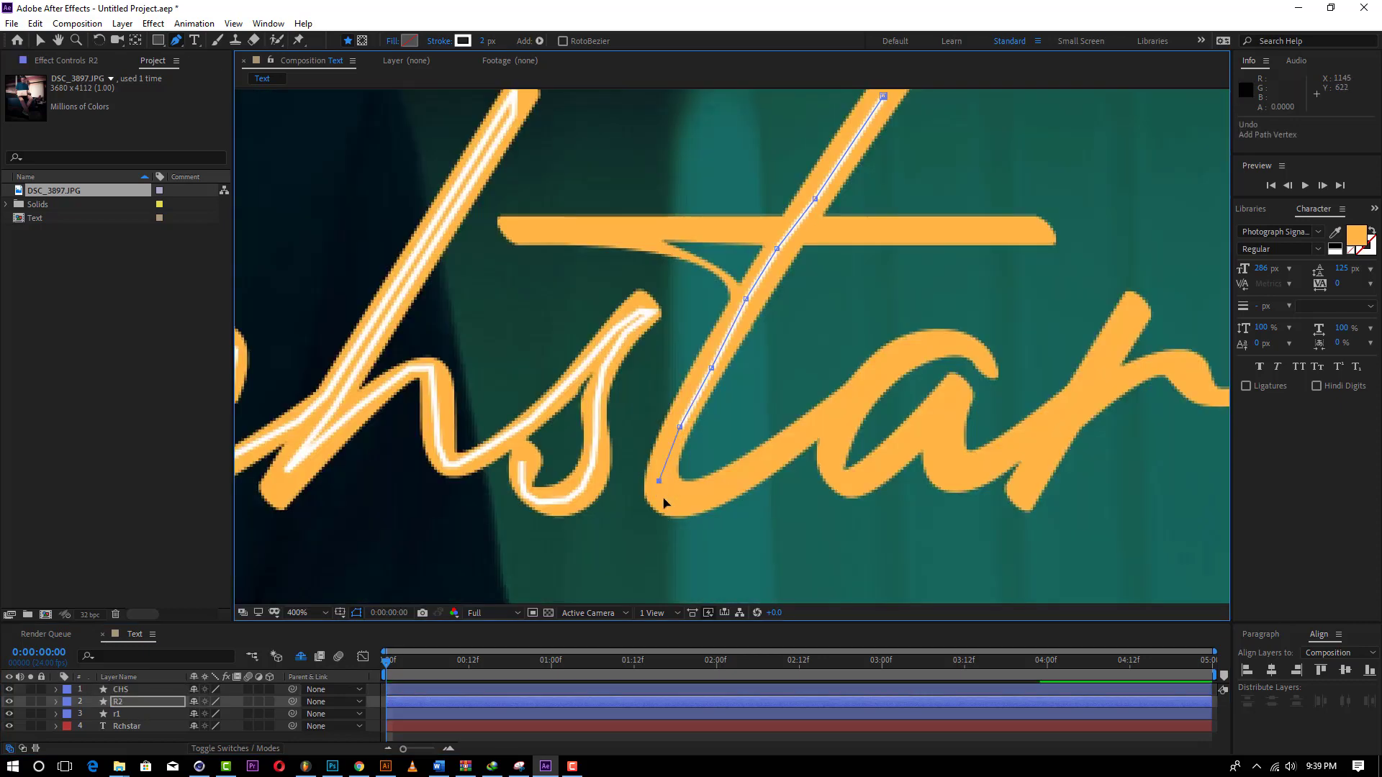
pyautogui.click(674, 502)
pyautogui.click(804, 444)
pyautogui.click(901, 350)
pyautogui.click(961, 338)
# Step: Continue the path around the a's loop and through the r
pyautogui.click(992, 366)
pyautogui.click(843, 429)
pyautogui.click(881, 468)
pyautogui.click(950, 436)
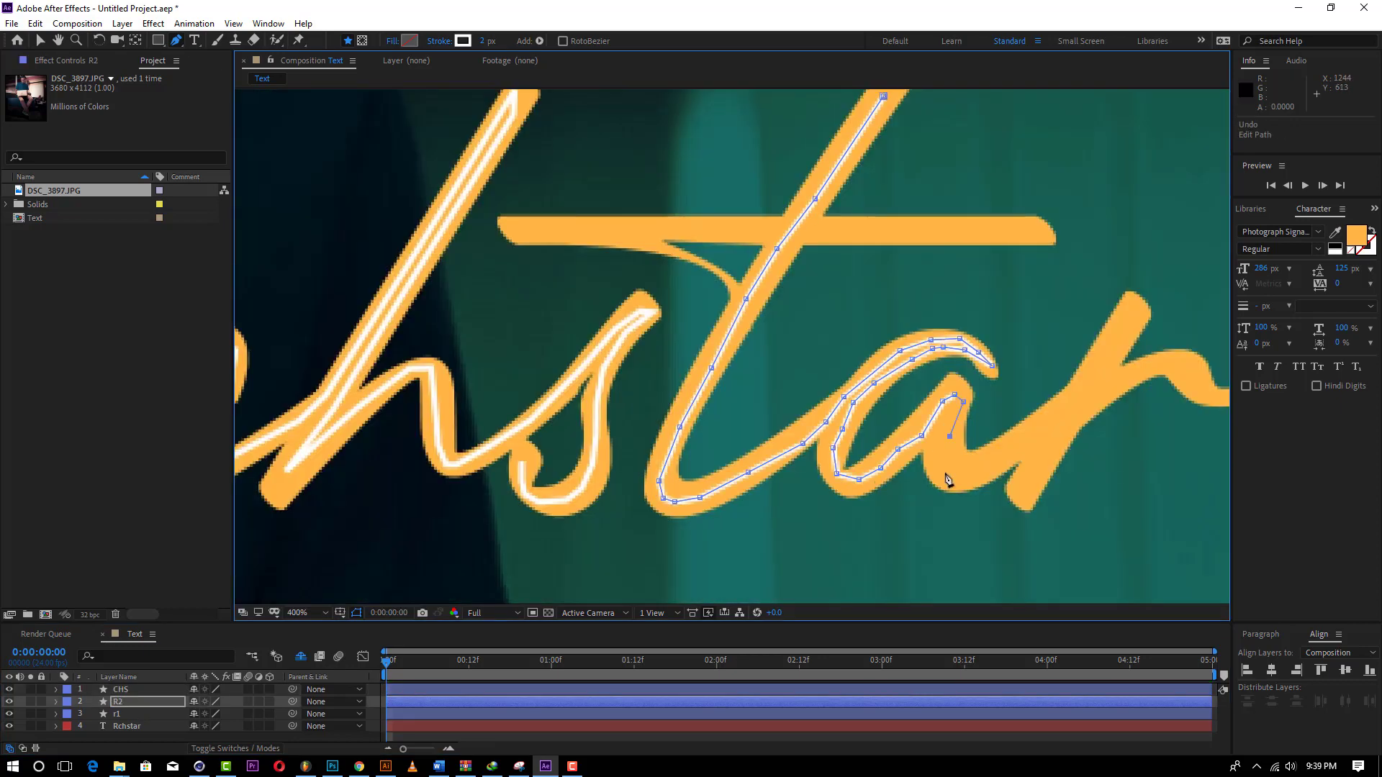
pyautogui.click(1071, 404)
pyautogui.click(1144, 304)
pyautogui.click(1039, 478)
# Step: Name the tar stroke layer TAR and leave the Pen tool
pyautogui.hscroll(3, 1079, 392)
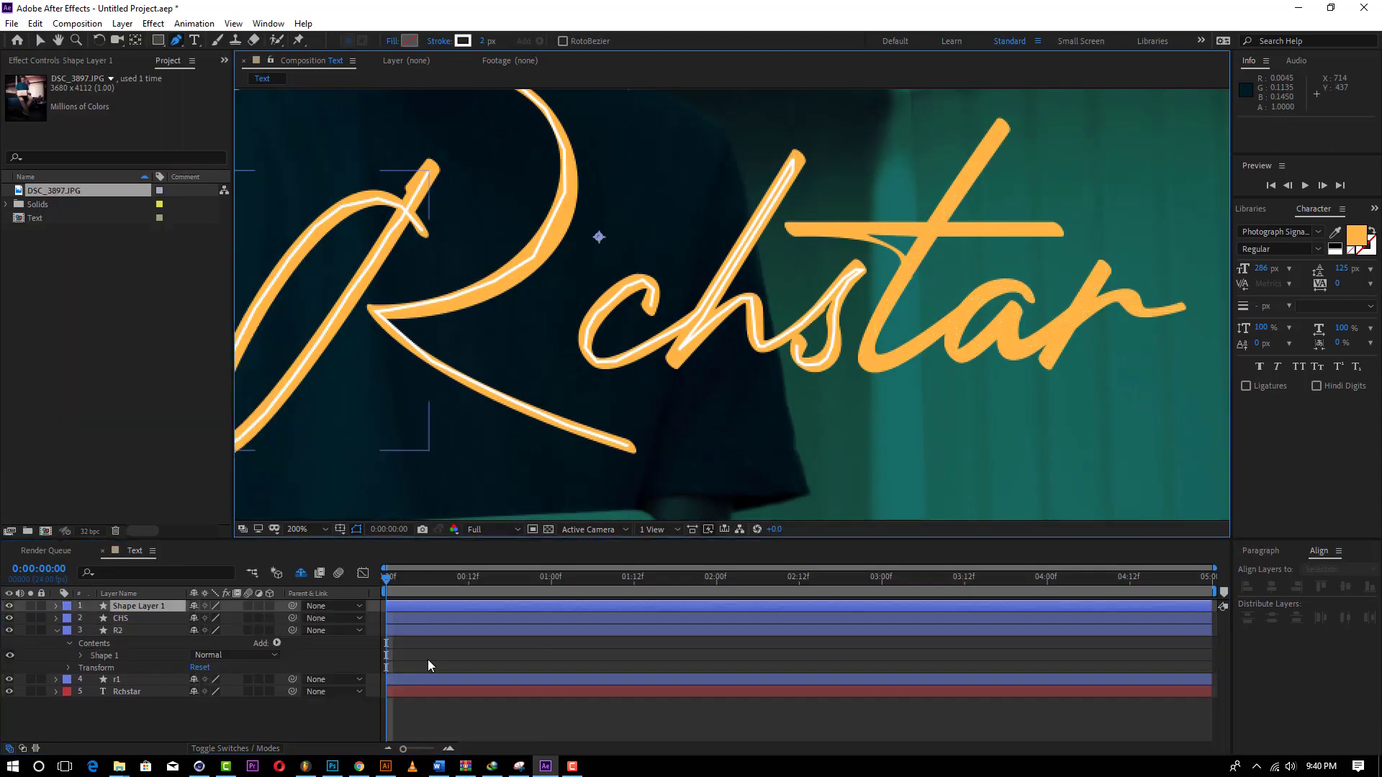
pyautogui.press('Return')
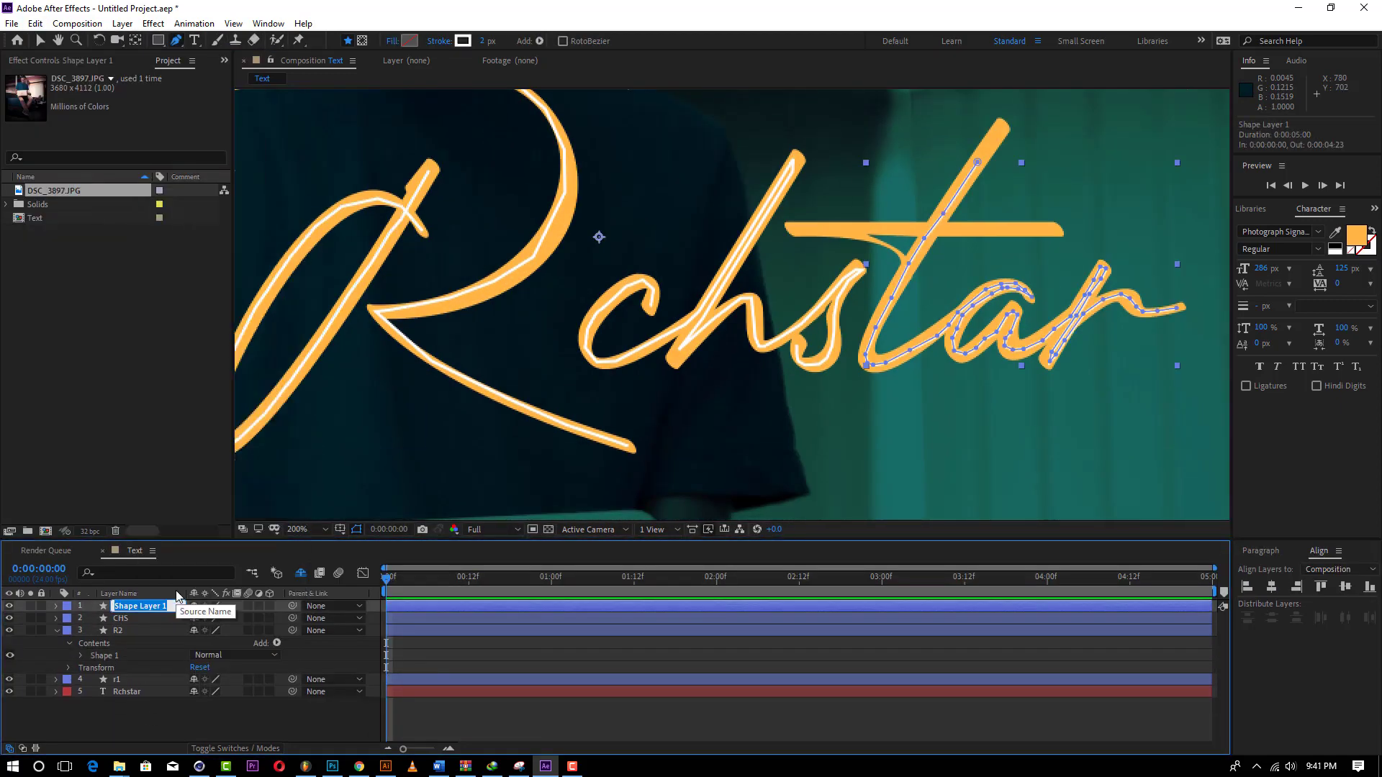
pyautogui.write('TAR')
pyautogui.press('Return')
pyautogui.press('v')
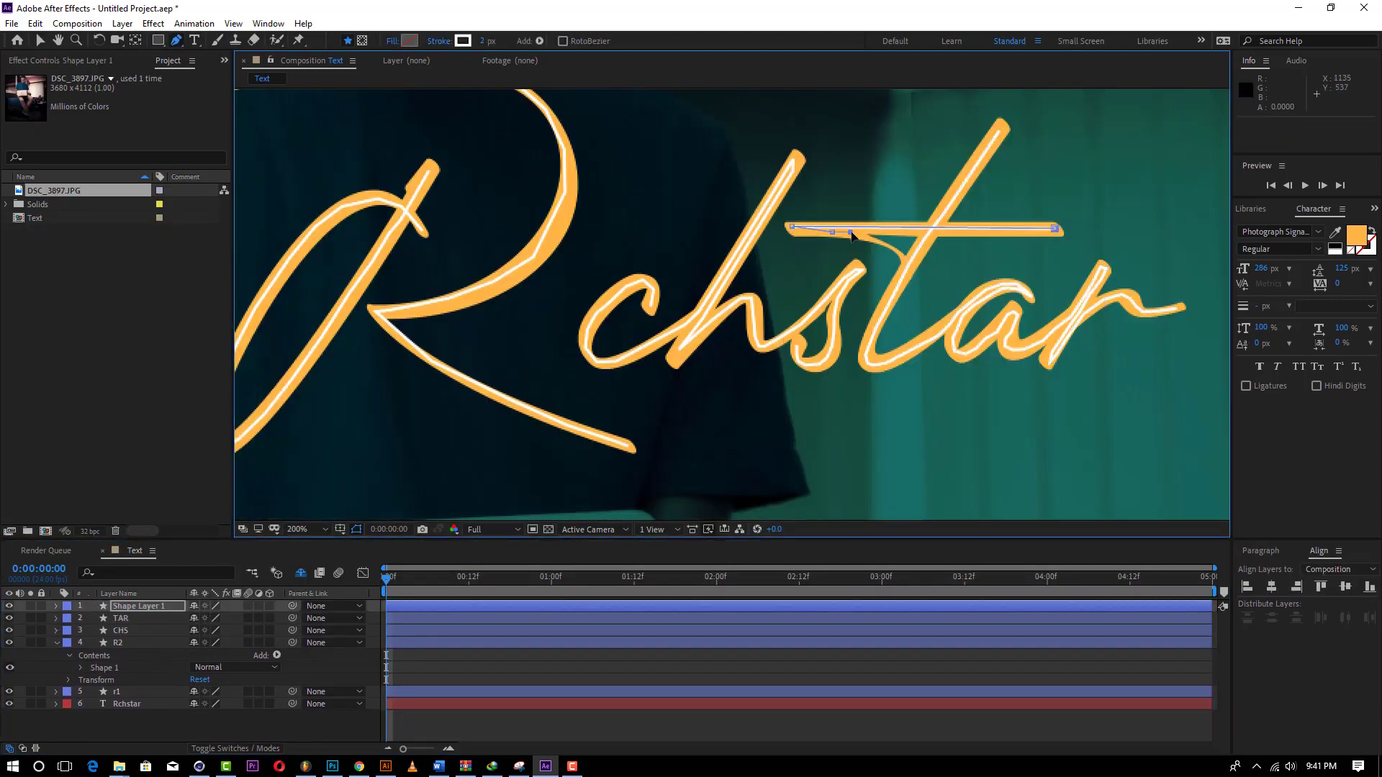
pyautogui.rightClick(370, 592)
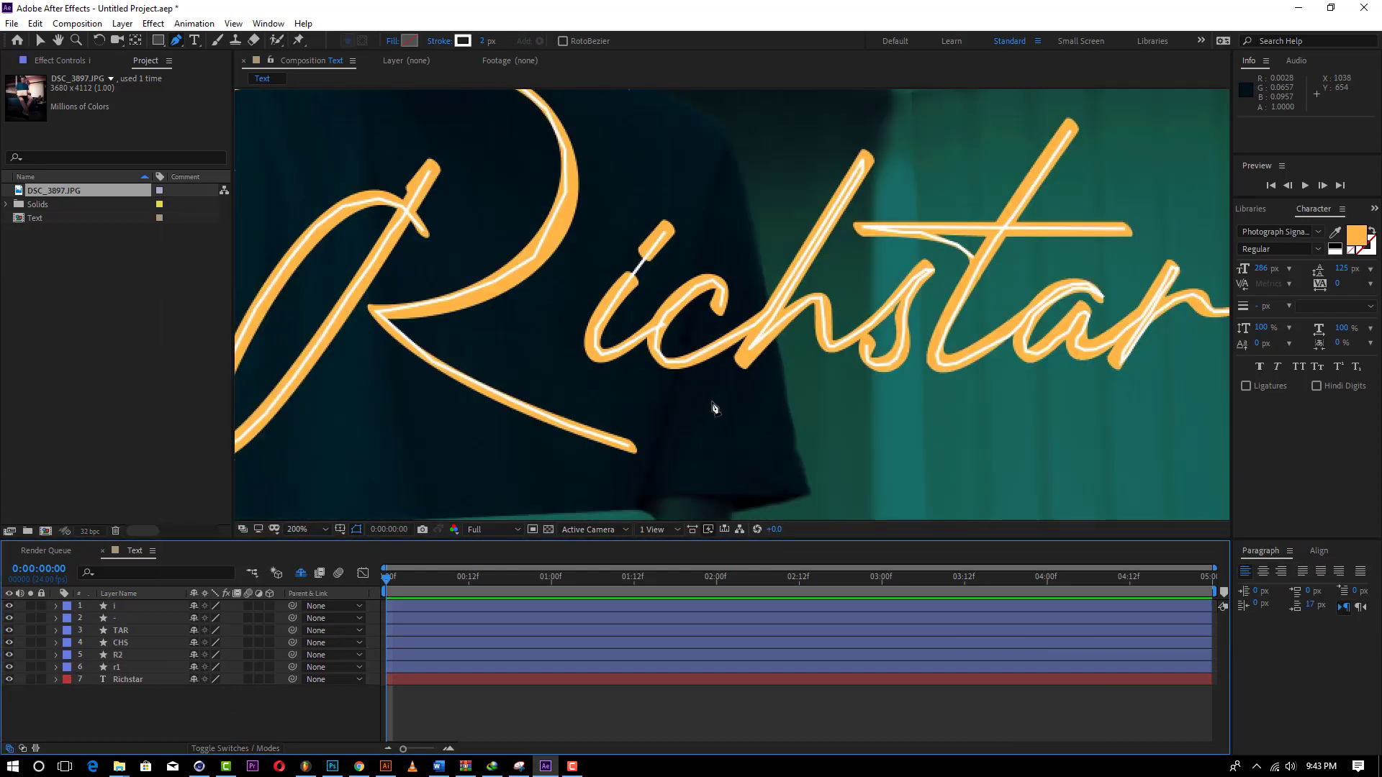
# Step: Zoom out, check each stroke layer from r1 through i, then select the Richstar text layer
pyautogui.press(',')
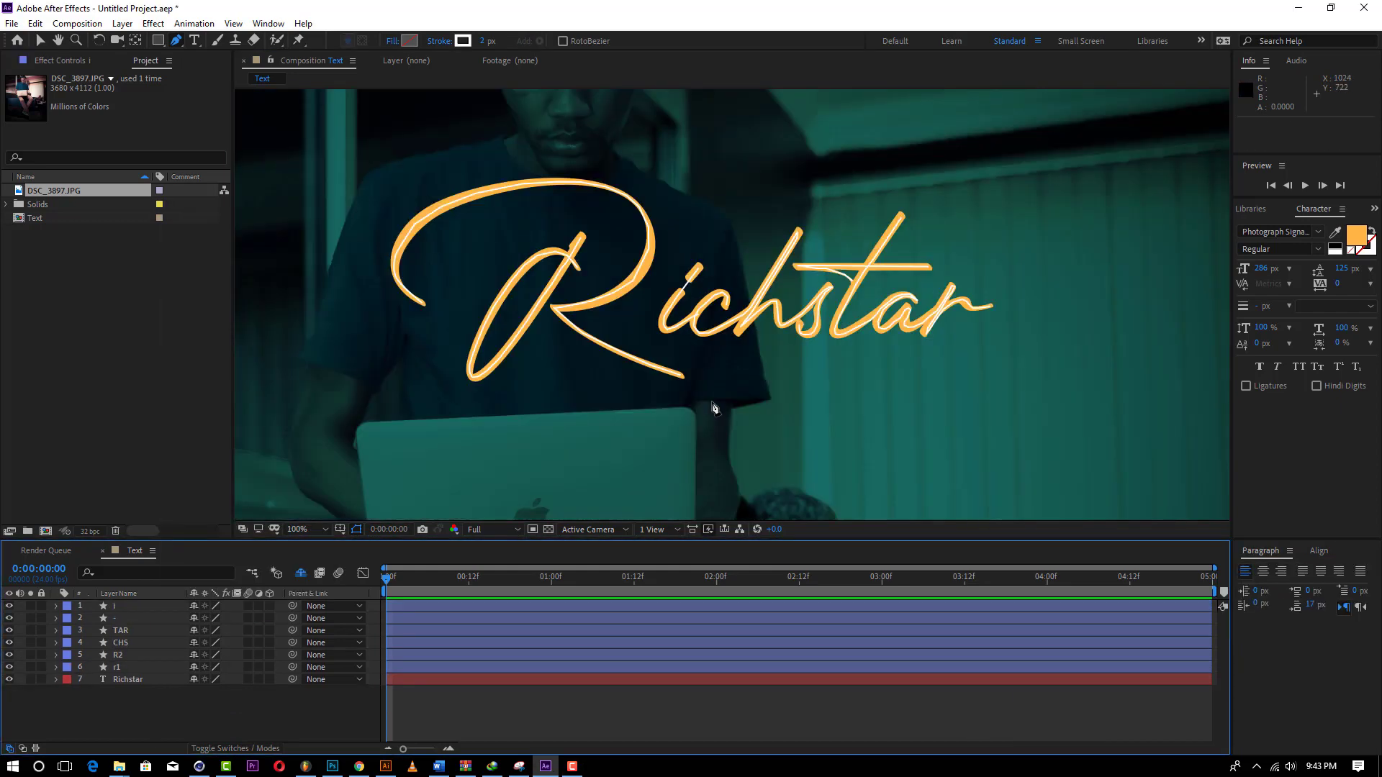
pyautogui.click(128, 681)
pyautogui.click(127, 668)
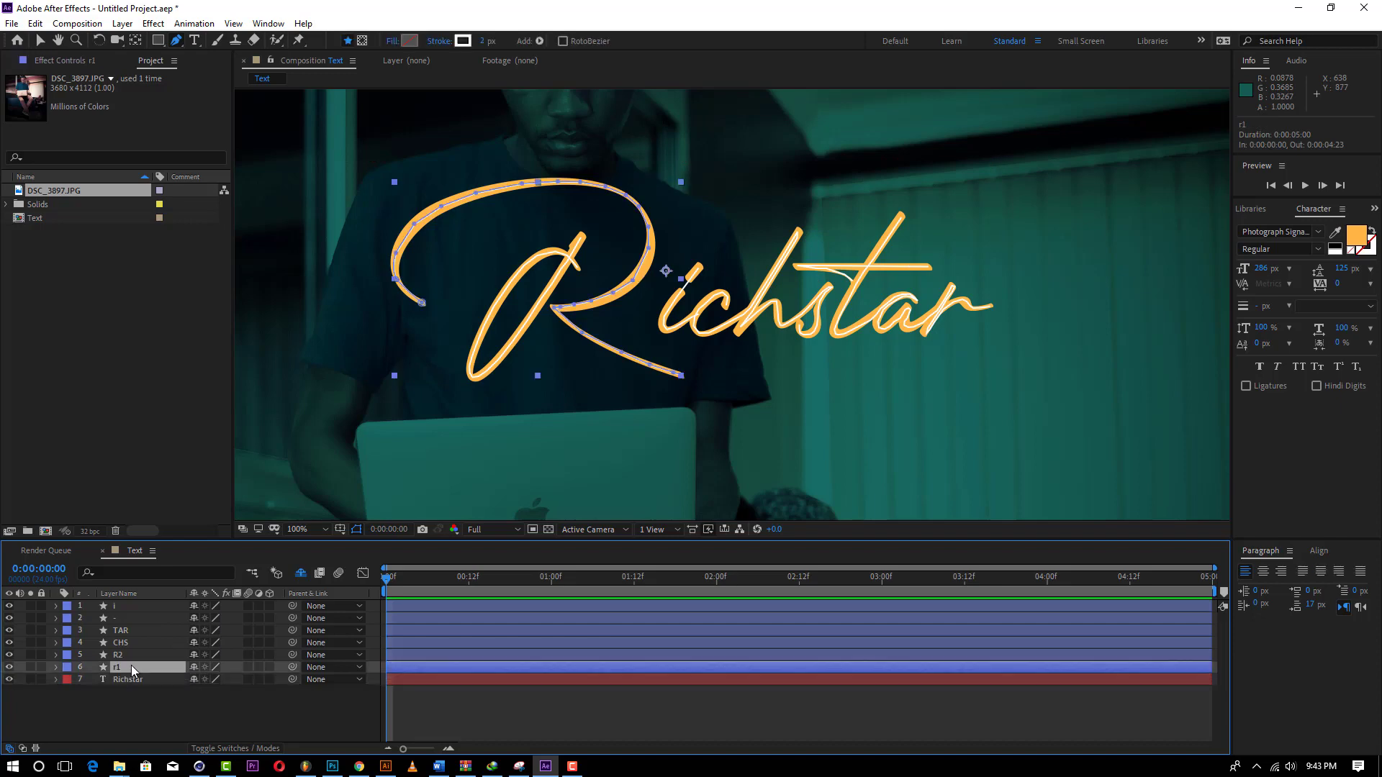
pyautogui.click(127, 655)
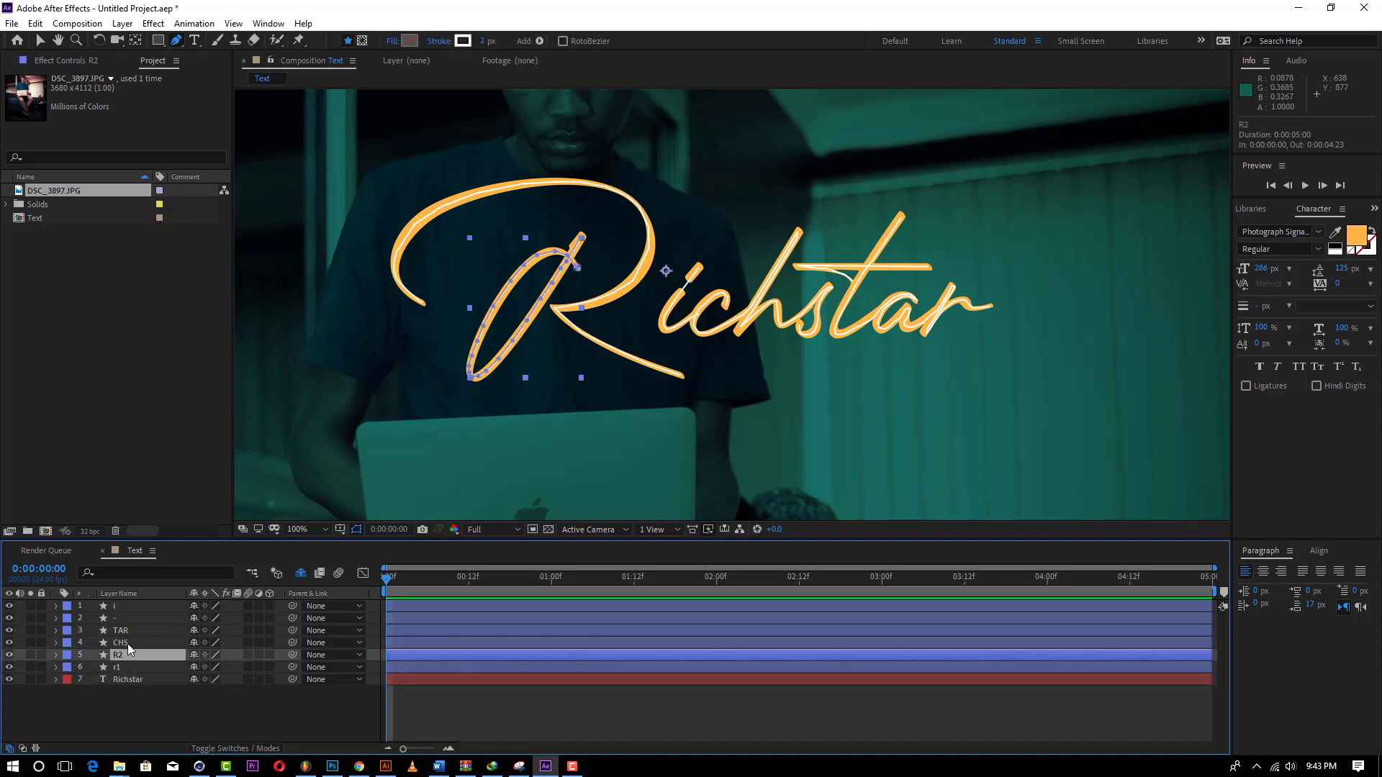
pyautogui.click(128, 643)
pyautogui.click(127, 632)
pyautogui.click(119, 619)
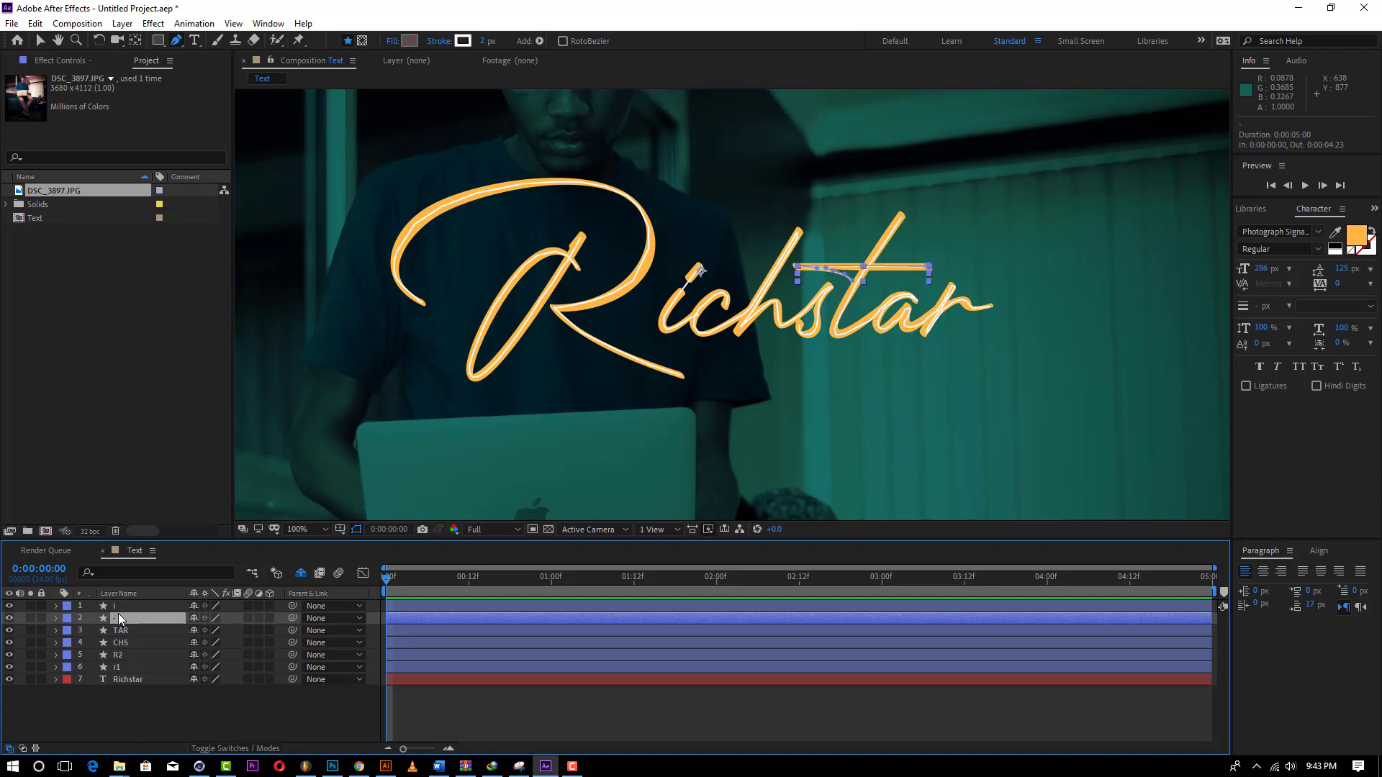
pyautogui.click(118, 605)
pyautogui.click(158, 715)
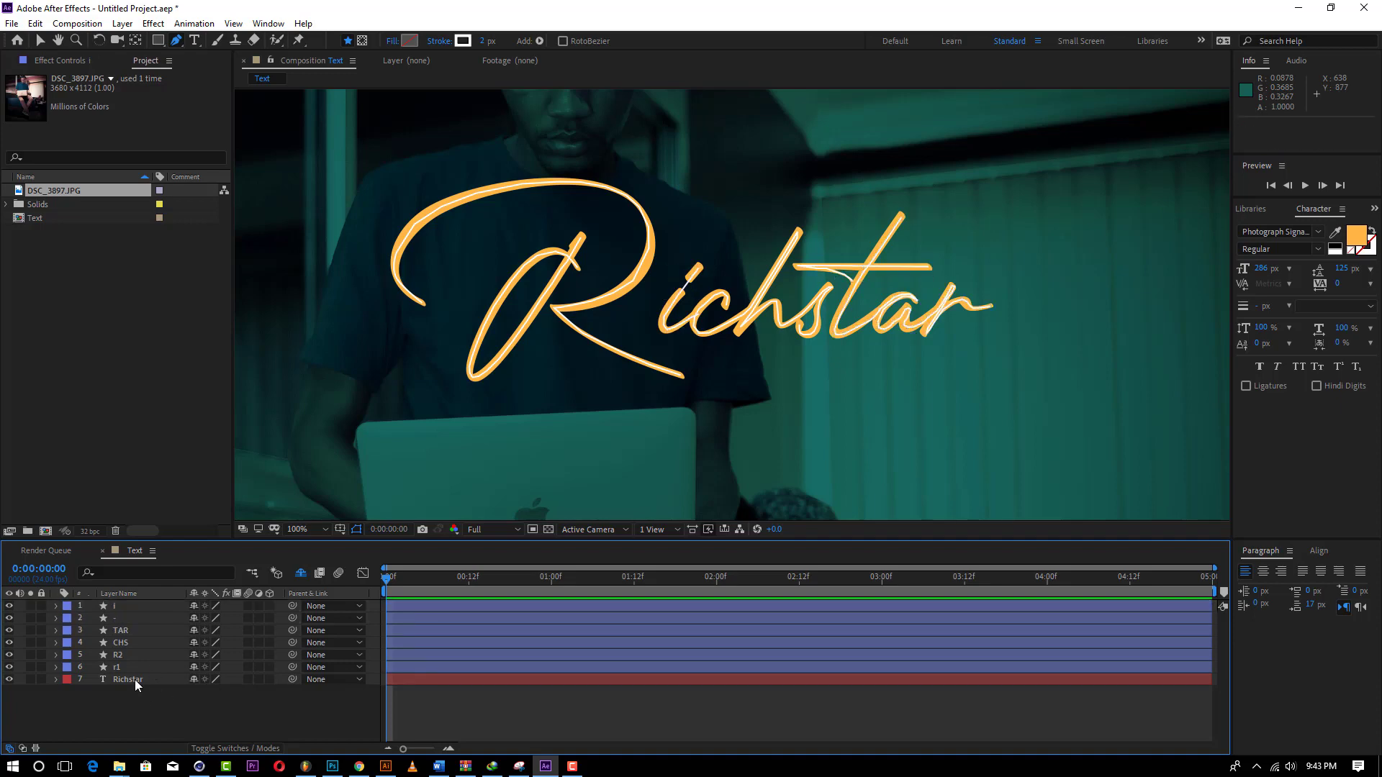
pyautogui.click(136, 679)
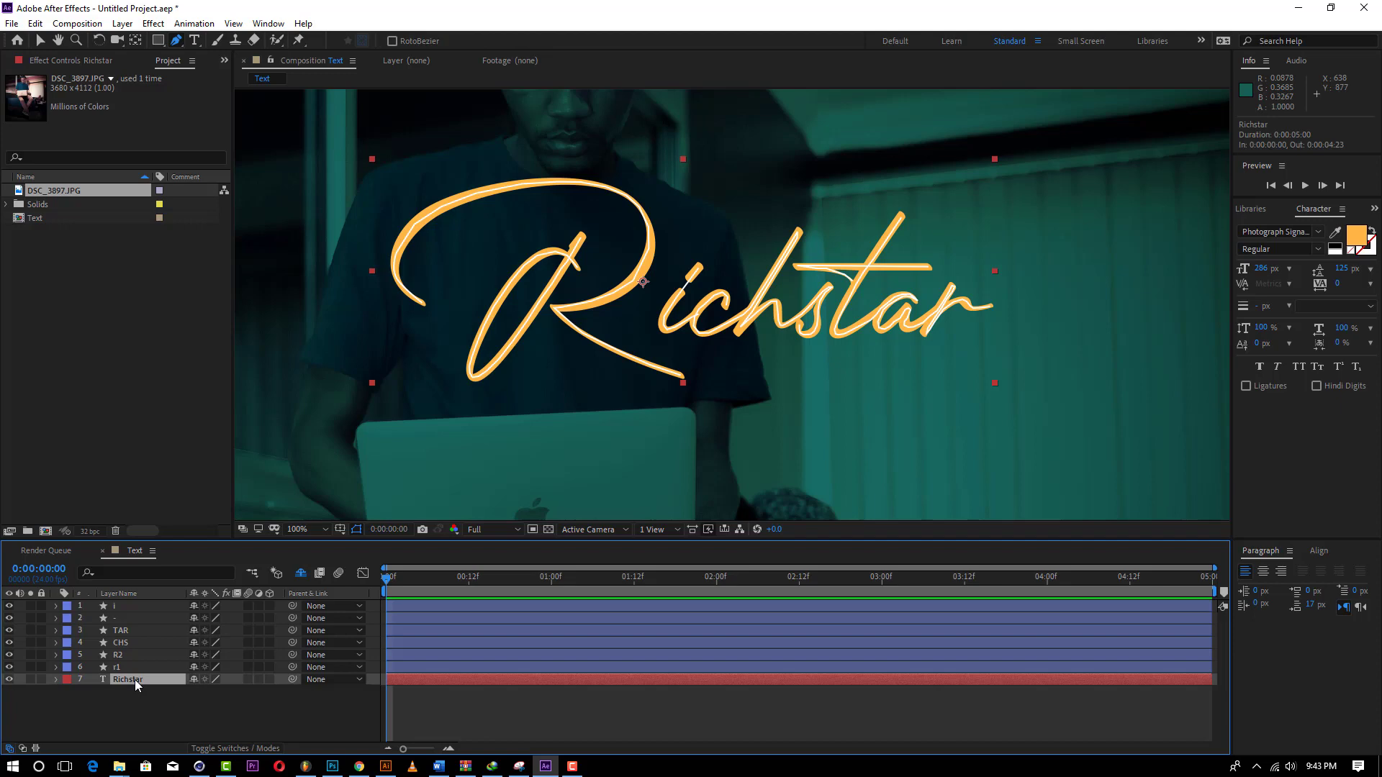
# Step: Duplicate the Richstar layer with Ctrl+D and move Richstar 7 to the top
pyautogui.hotkey('ctrl', 'd')
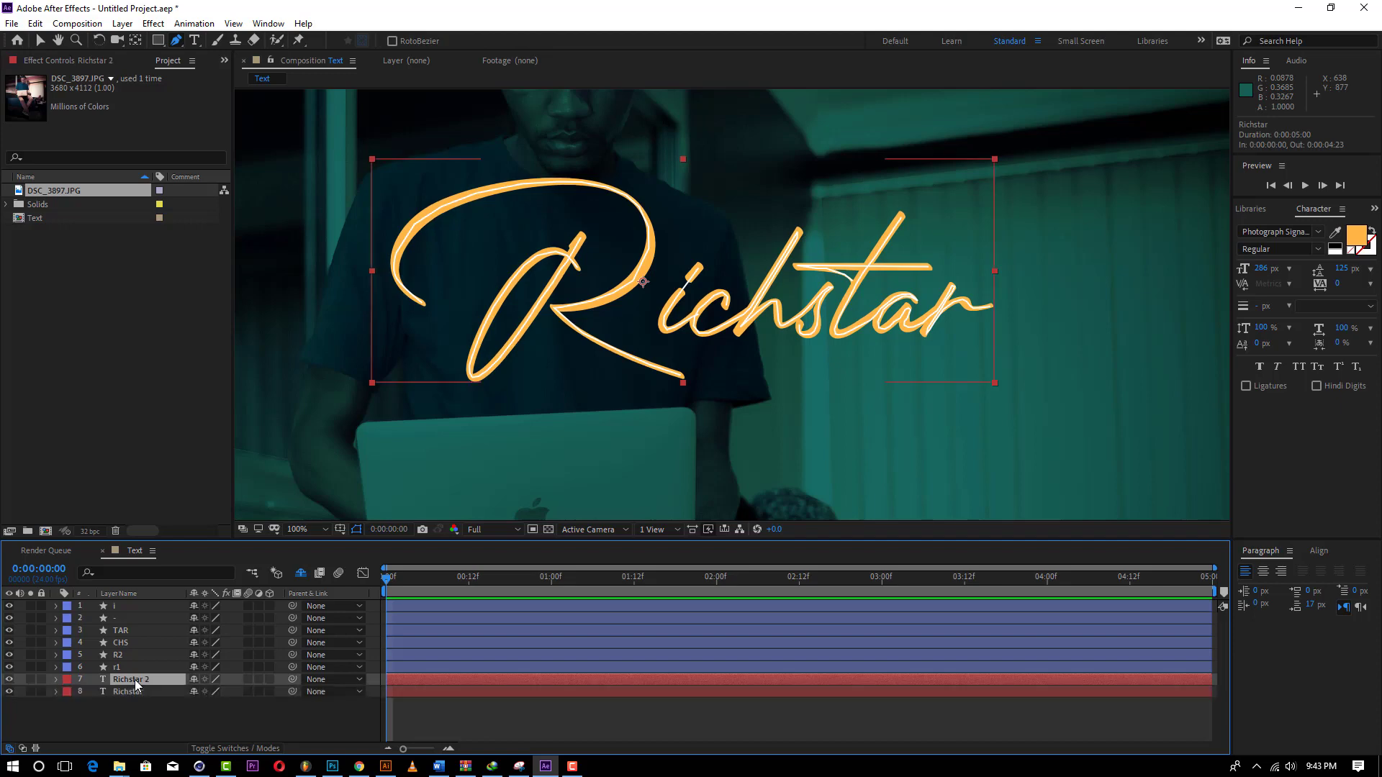
pyautogui.hotkey('ctrl', 'd')
pyautogui.hotkey('ctrl', 'd')
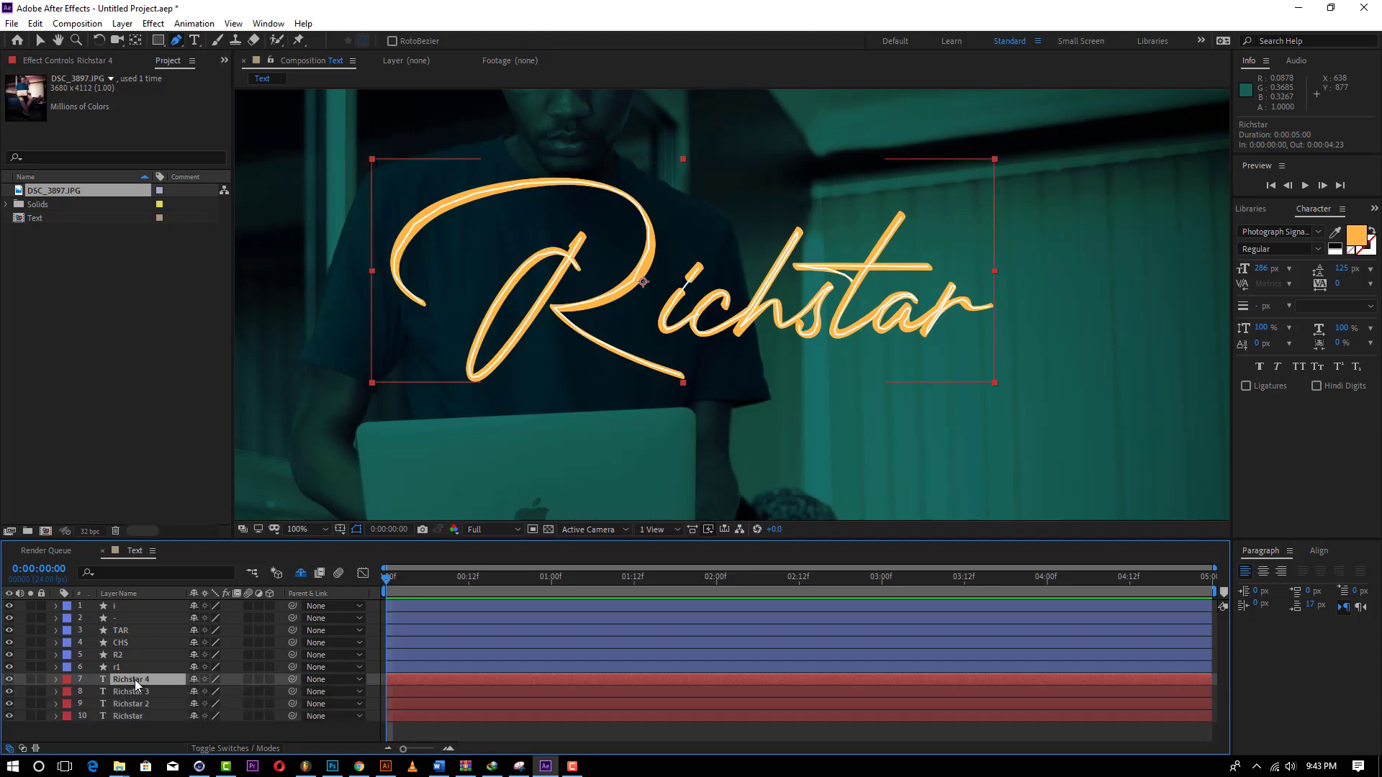
pyautogui.hotkey('ctrl', 'd')
pyautogui.hotkey('ctrl', 'd')
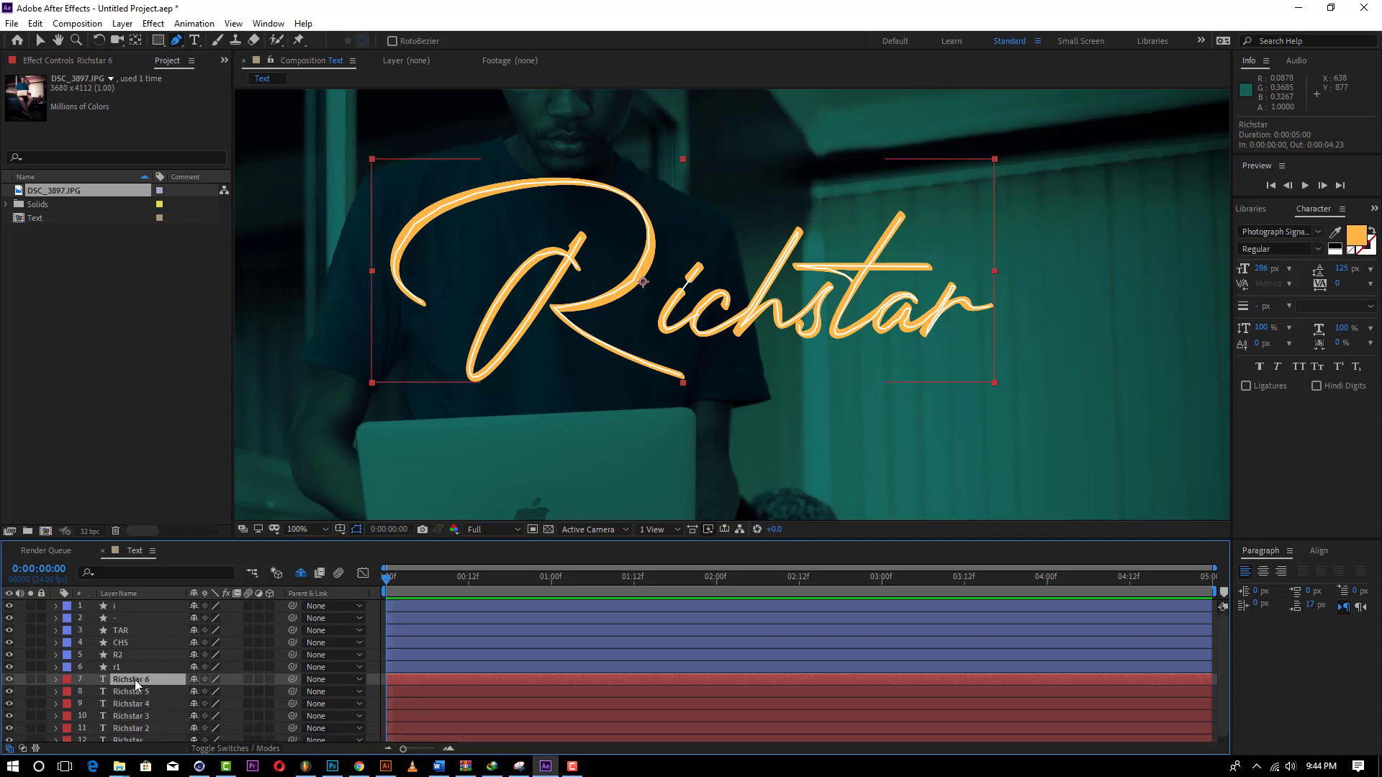
pyautogui.hotkey('ctrl', 'd')
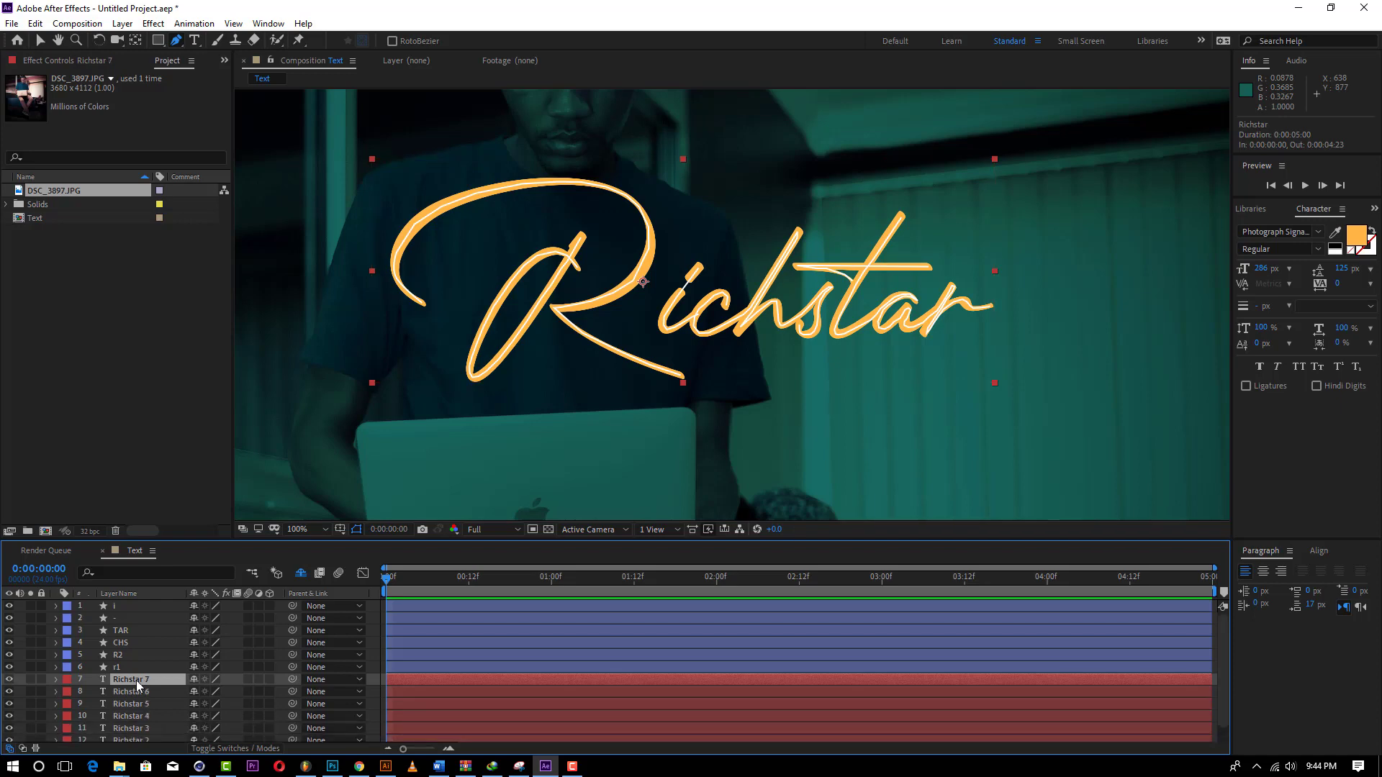
pyautogui.moveTo(135, 673); pyautogui.dragTo(127, 609)
# Step: Place Richstar 6, 5, 4 and 3 above their stroke layers and enlarge the timeline
pyautogui.click(122, 618)
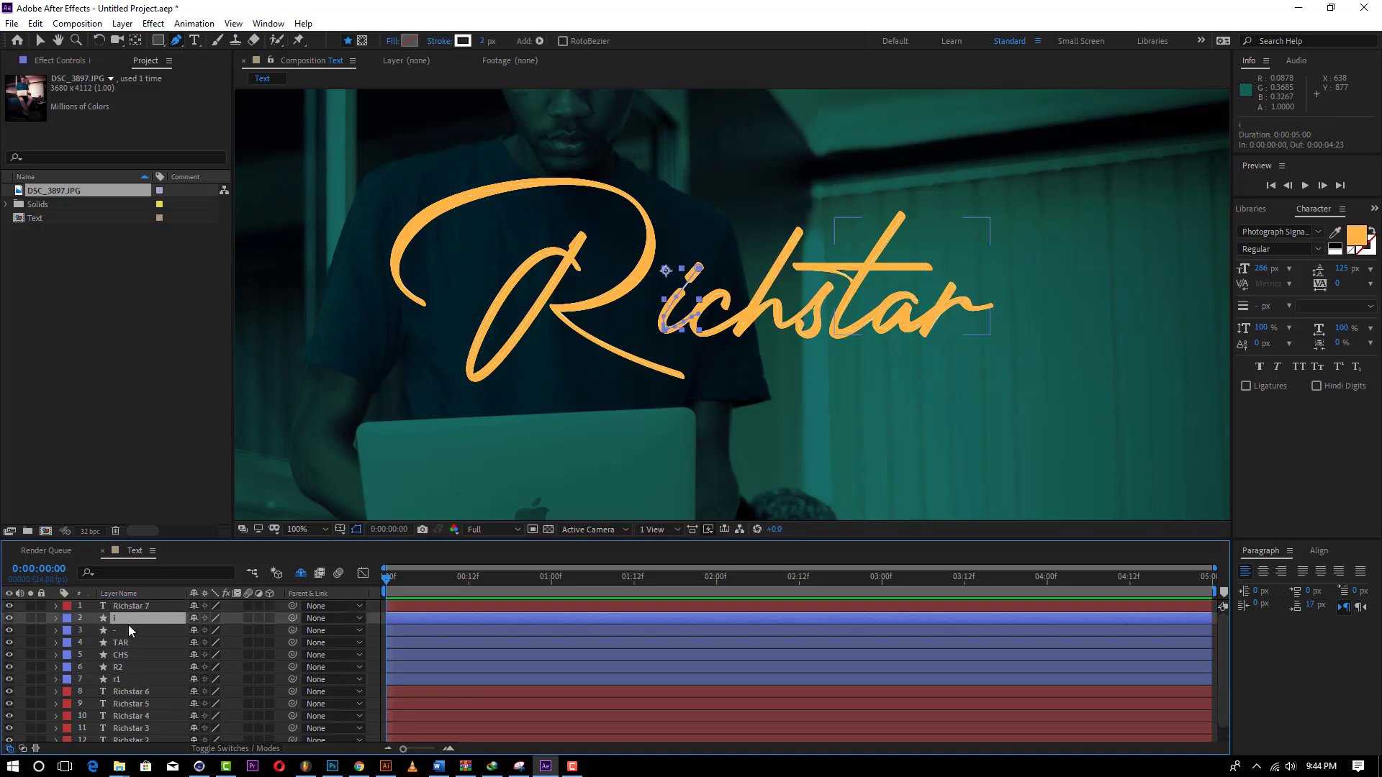
pyautogui.click(131, 607)
pyautogui.click(128, 618)
pyautogui.click(125, 630)
pyautogui.moveTo(132, 685); pyautogui.dragTo(121, 629)
pyautogui.moveTo(133, 706); pyautogui.dragTo(129, 650)
pyautogui.moveTo(134, 716); pyautogui.dragTo(135, 681)
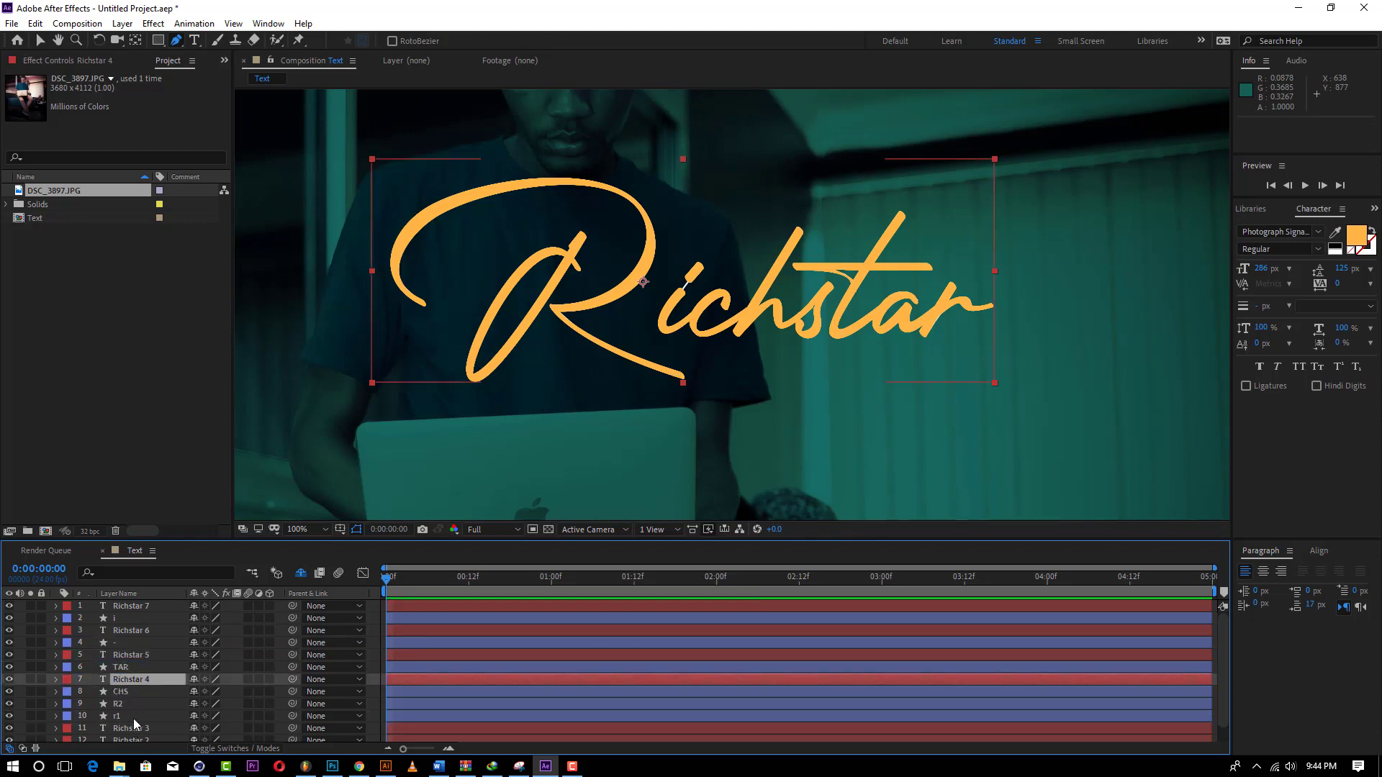
pyautogui.moveTo(135, 729); pyautogui.dragTo(129, 708)
pyautogui.scroll(-1, 133, 704)
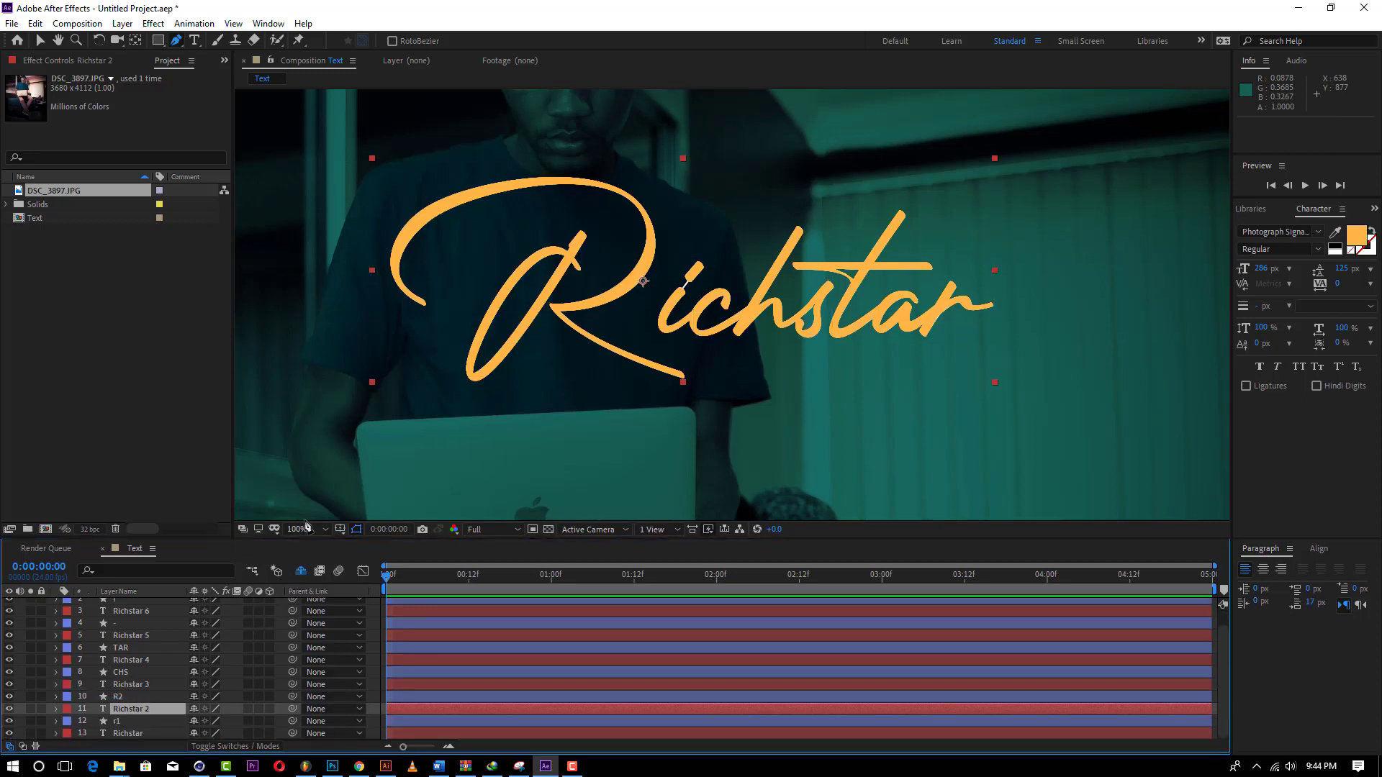
pyautogui.moveTo(306, 539); pyautogui.dragTo(308, 449)
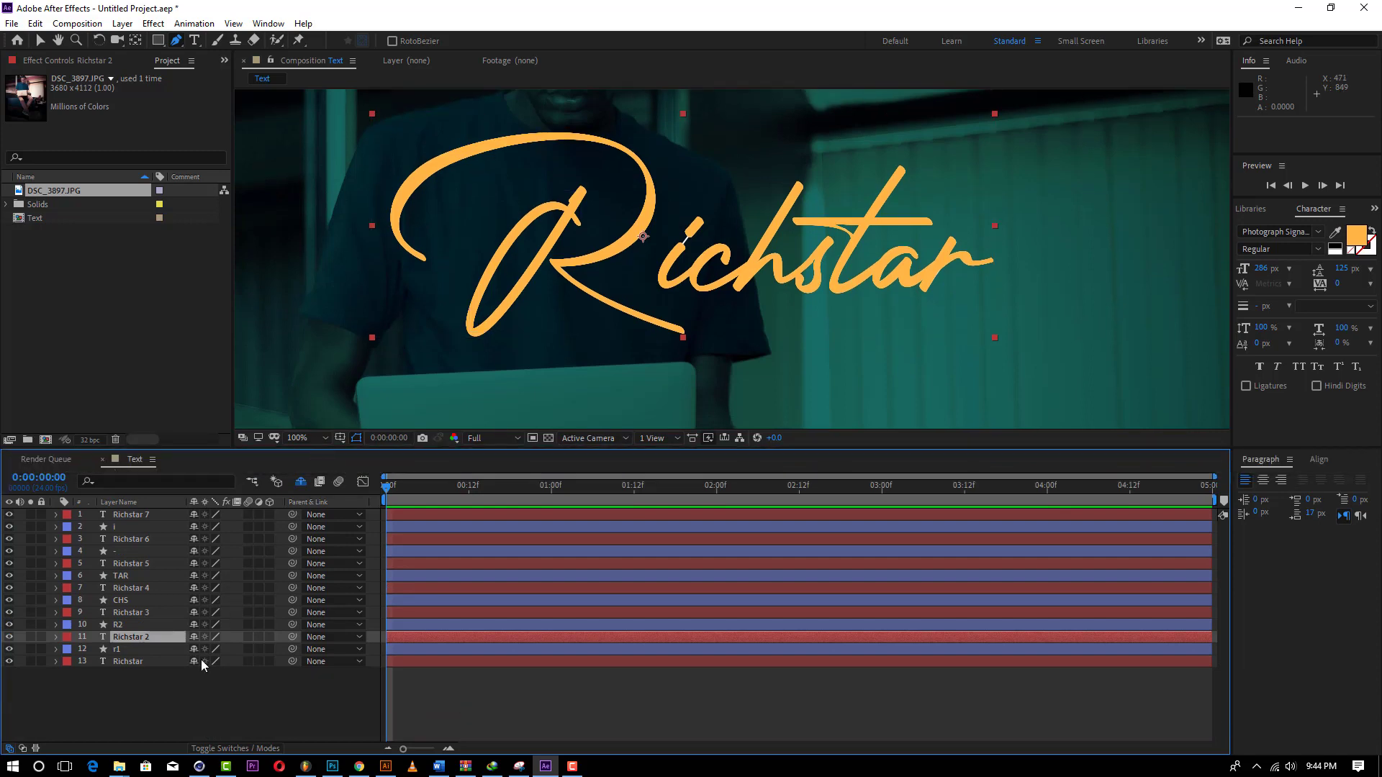
# Step: Set r1's track matte to Richstar 2 and R2's to Richstar 3 as Alpha Mattes
pyautogui.click(235, 749)
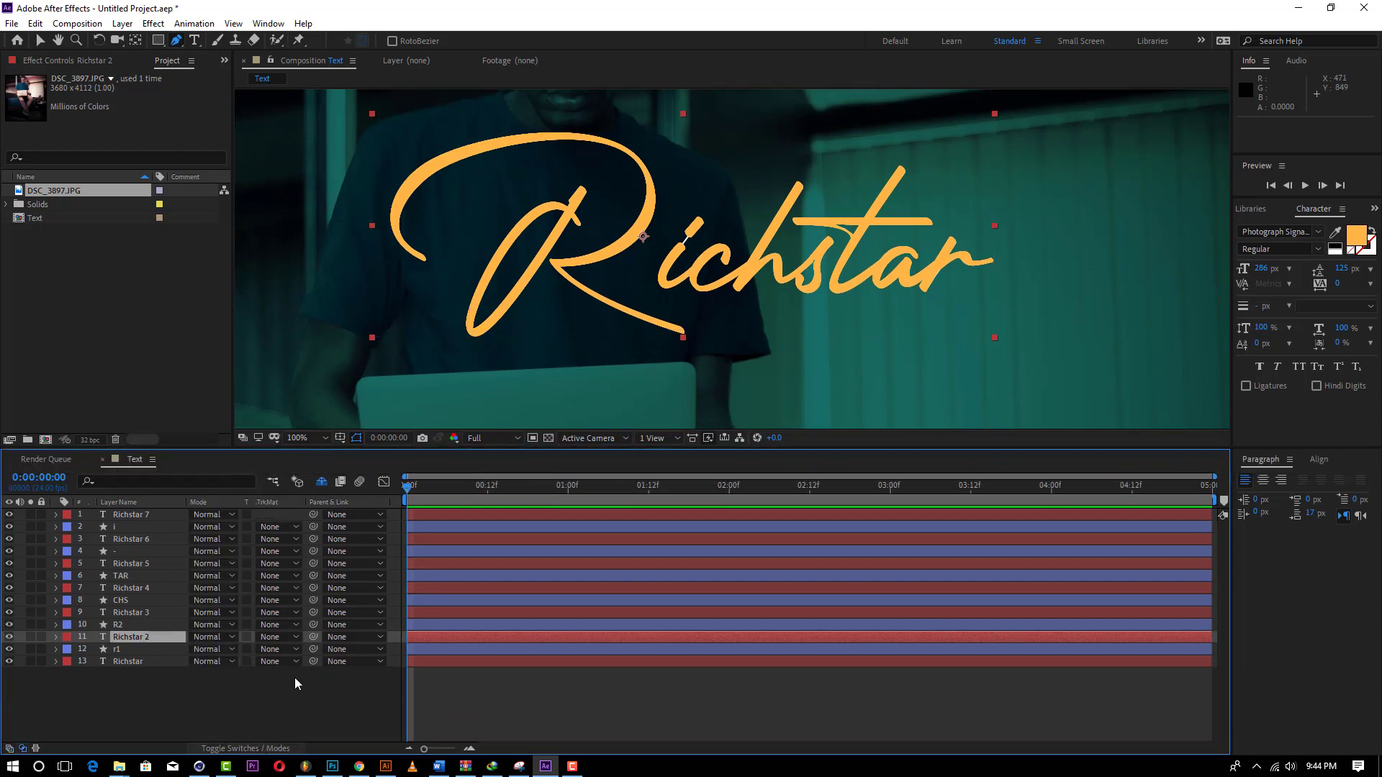
pyautogui.click(121, 650)
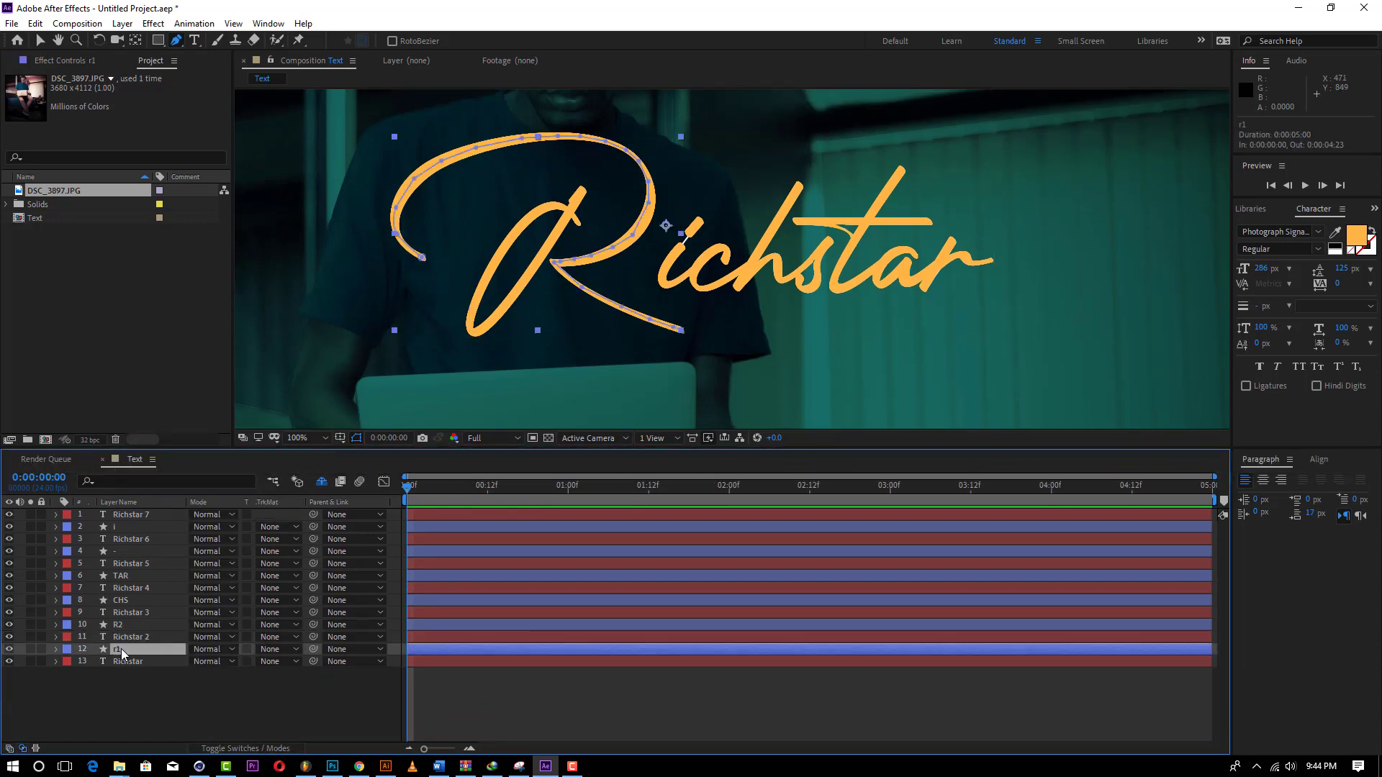
pyautogui.click(290, 648)
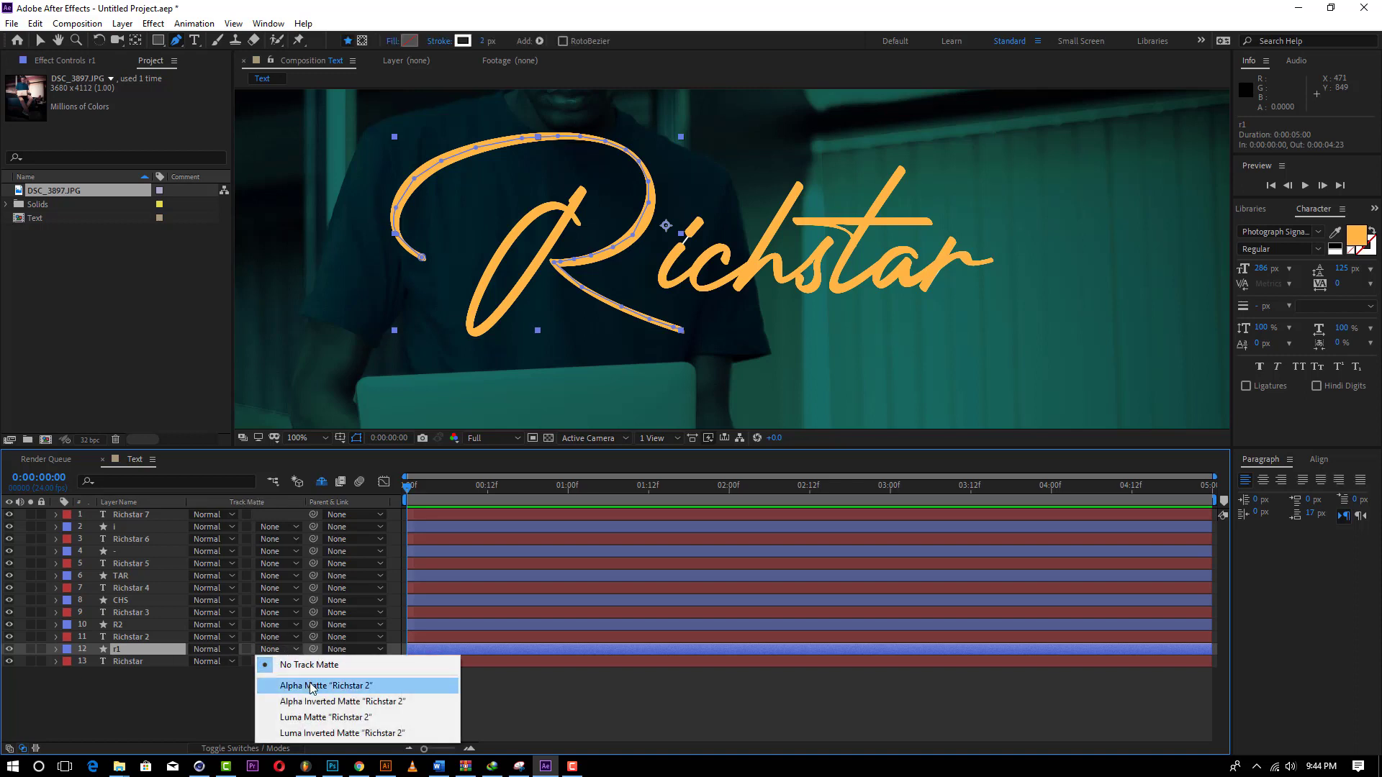
pyautogui.click(312, 686)
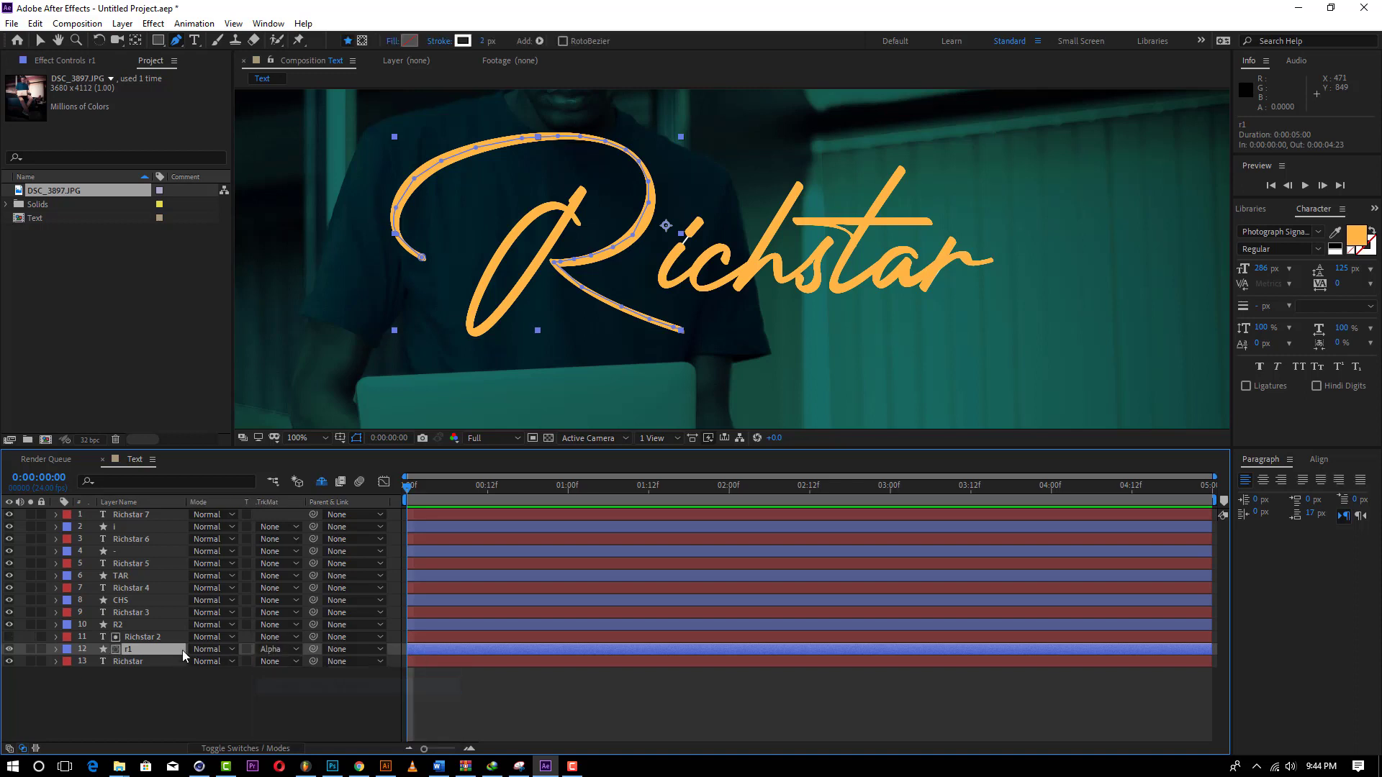
pyautogui.click(135, 623)
pyautogui.click(287, 625)
pyautogui.click(312, 658)
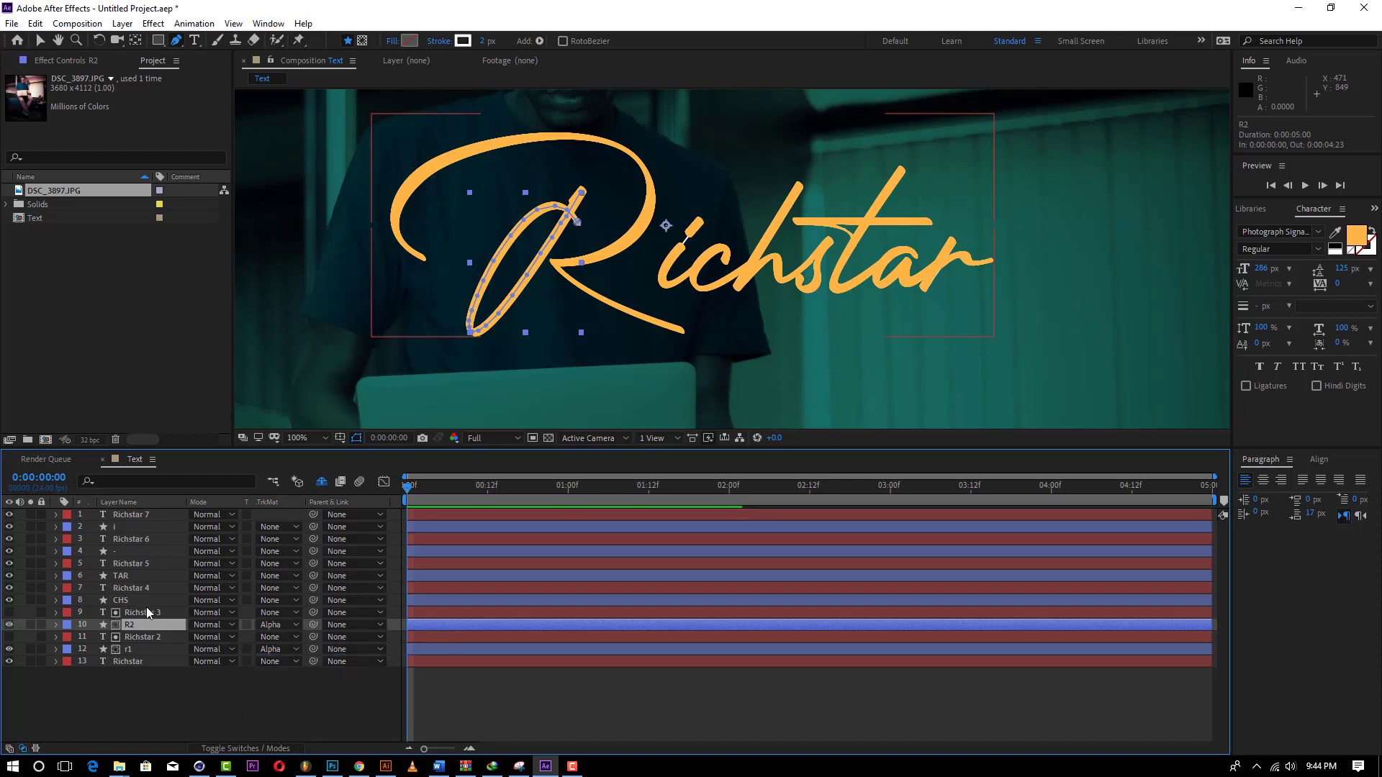
# Step: Give CHS the Richstar 4 and TAR the Richstar 5 alpha matte
pyautogui.click(232, 604)
pyautogui.click(268, 602)
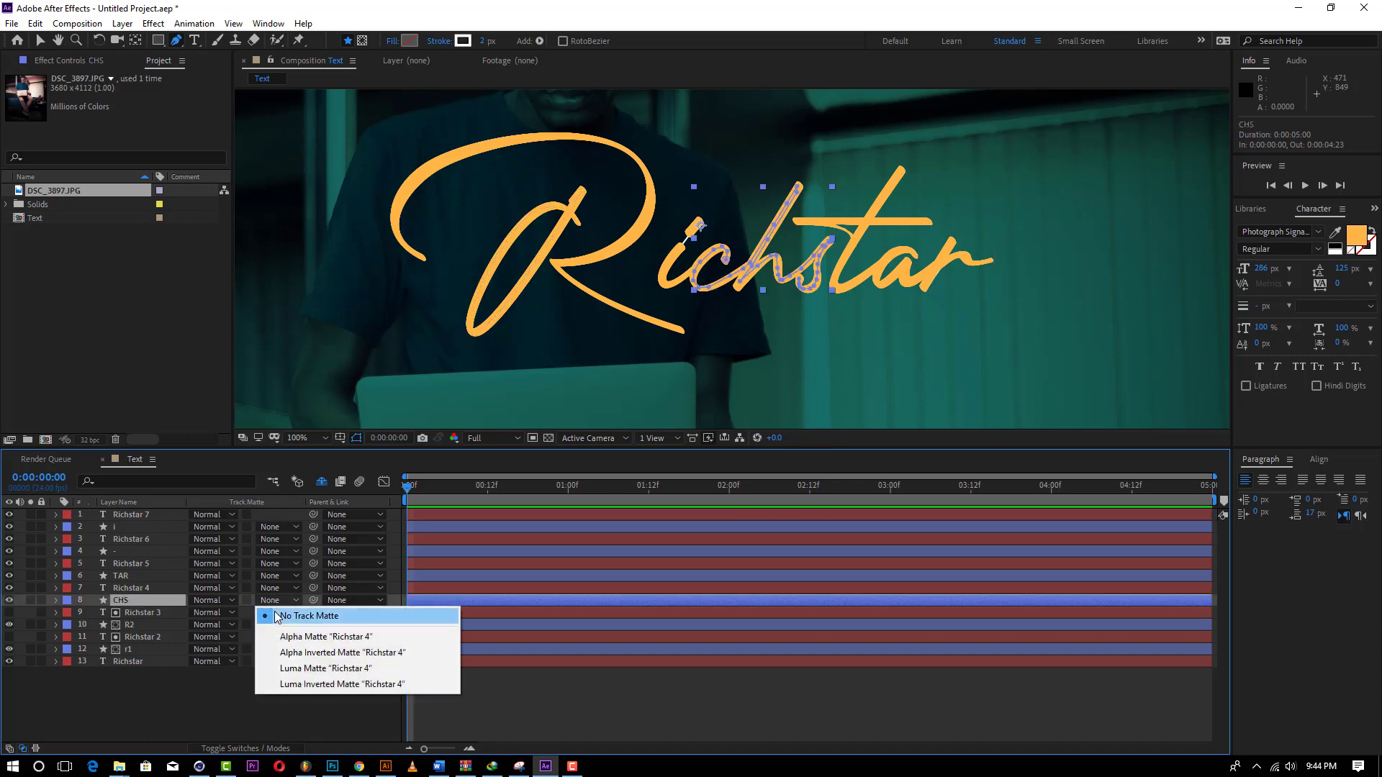
pyautogui.click(305, 638)
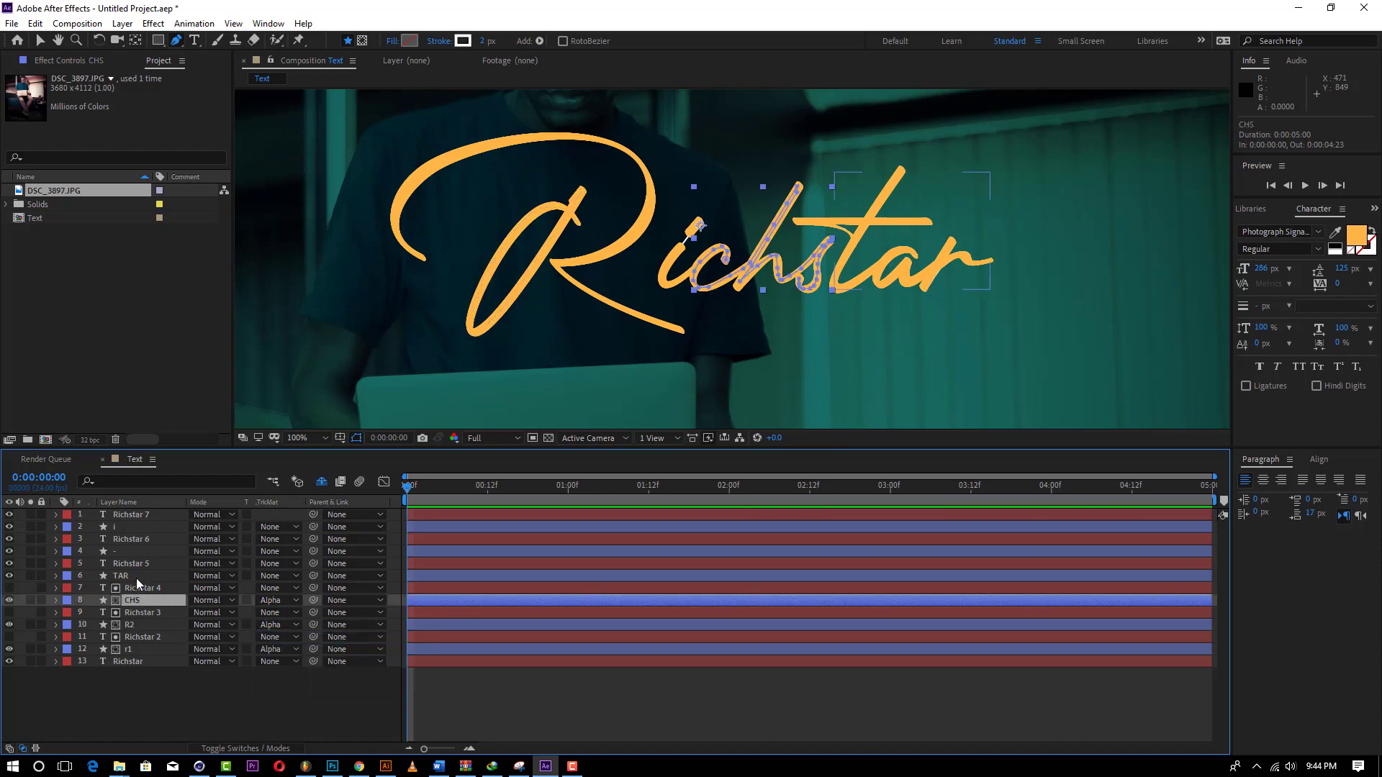
pyautogui.click(285, 576)
pyautogui.click(316, 612)
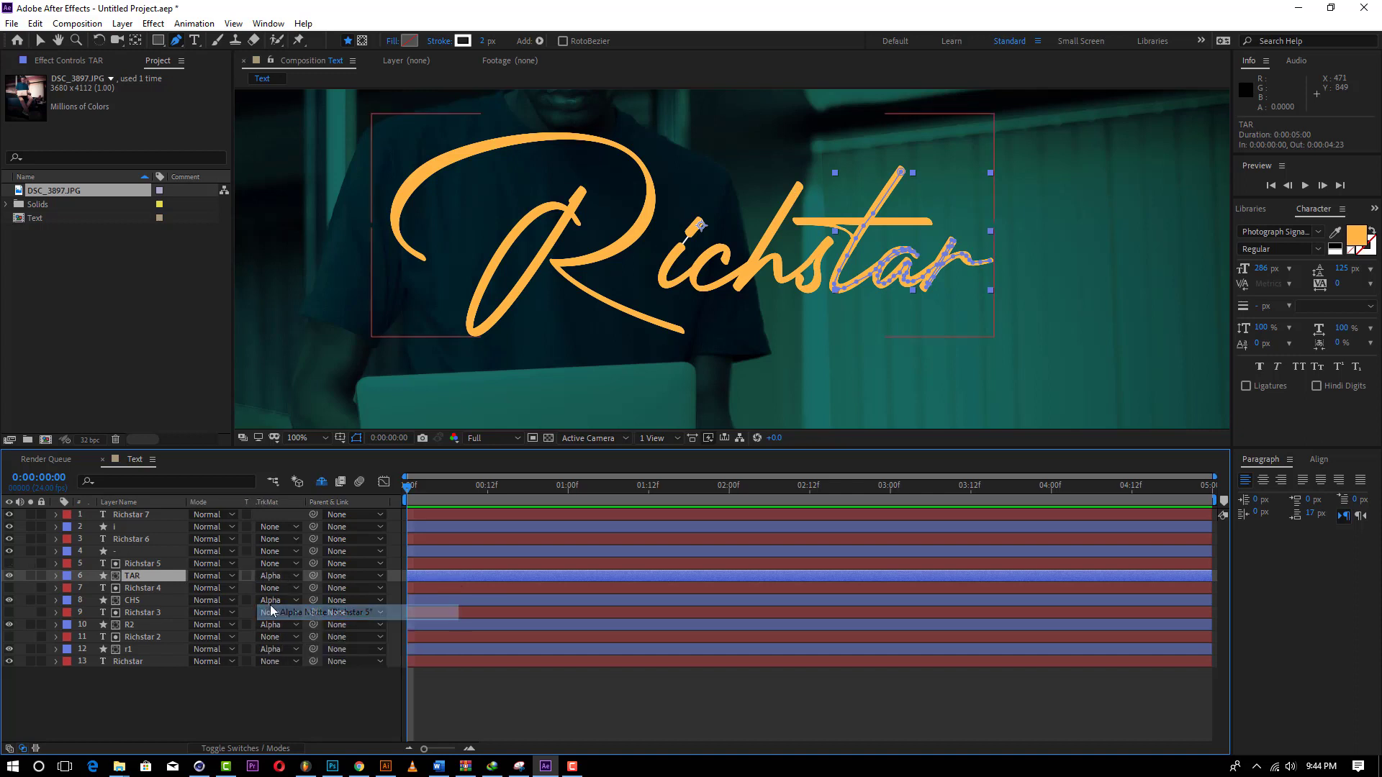
# Step: Give the '-' layer the Richstar 6 and i the Richstar 7 alpha matte
pyautogui.click(139, 550)
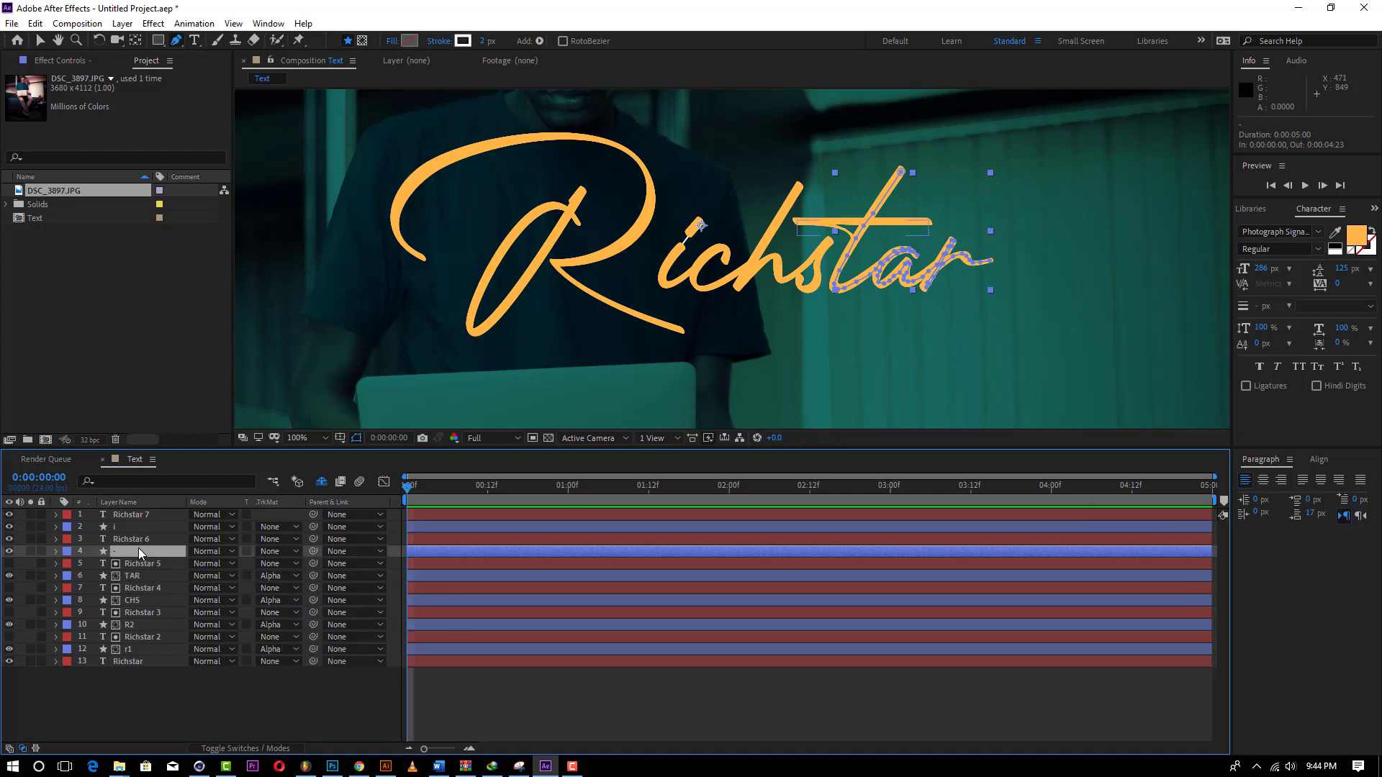
pyautogui.click(277, 553)
pyautogui.click(317, 584)
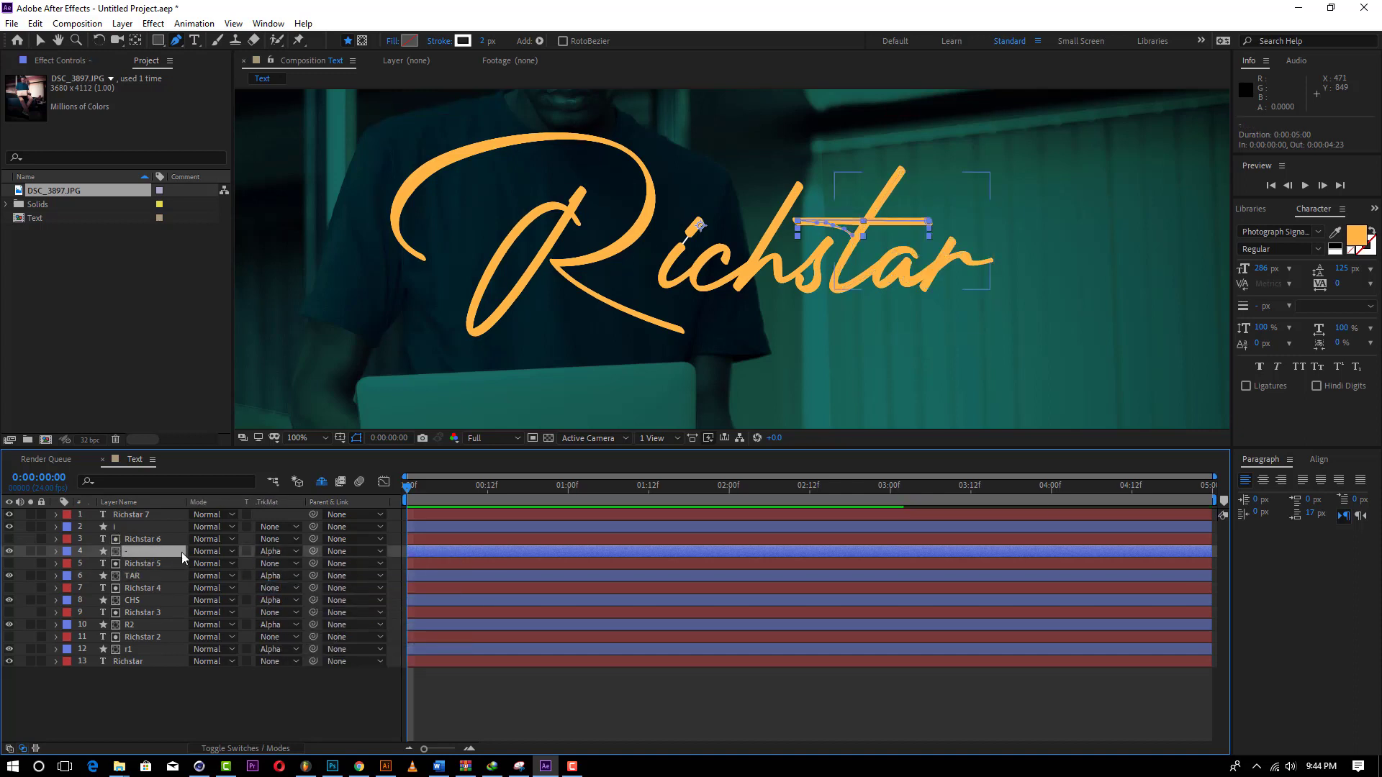
pyautogui.click(131, 529)
pyautogui.click(276, 527)
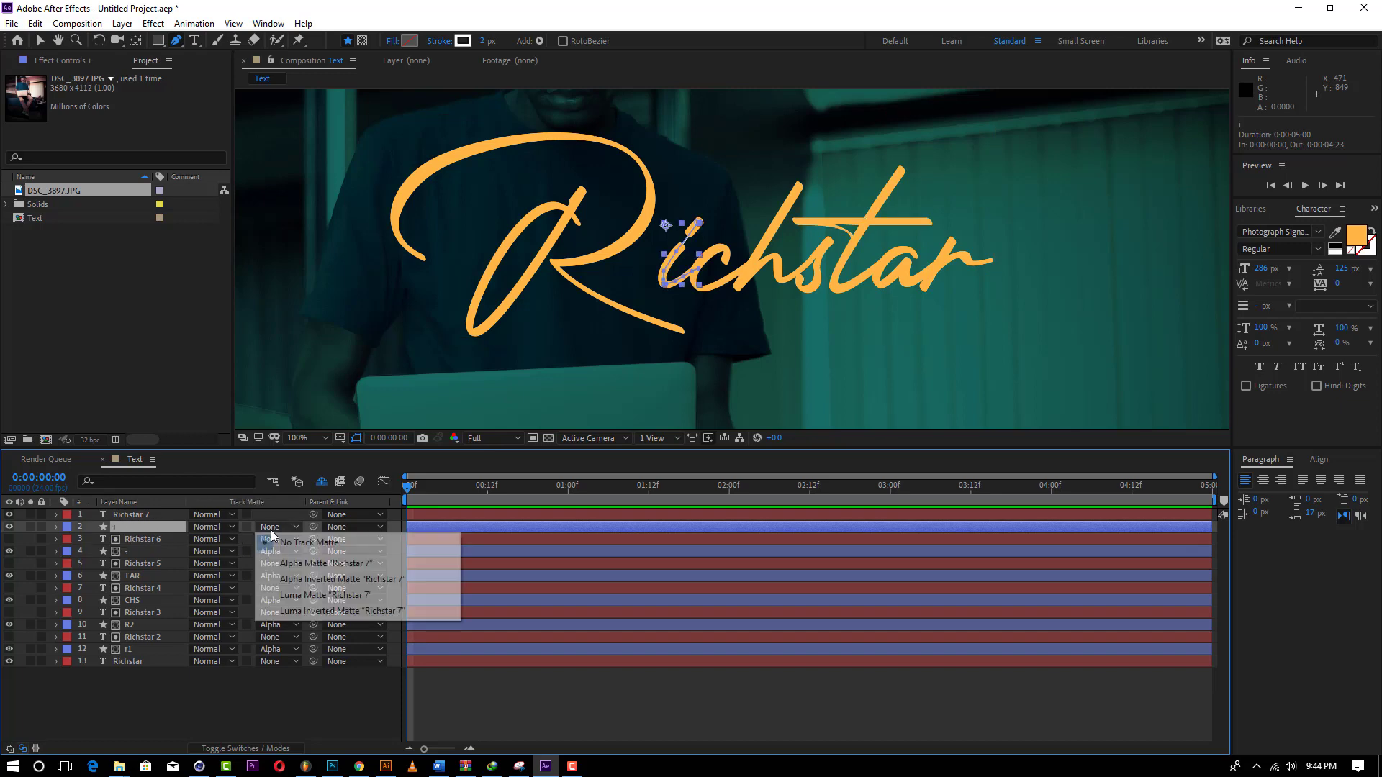
pyautogui.click(301, 565)
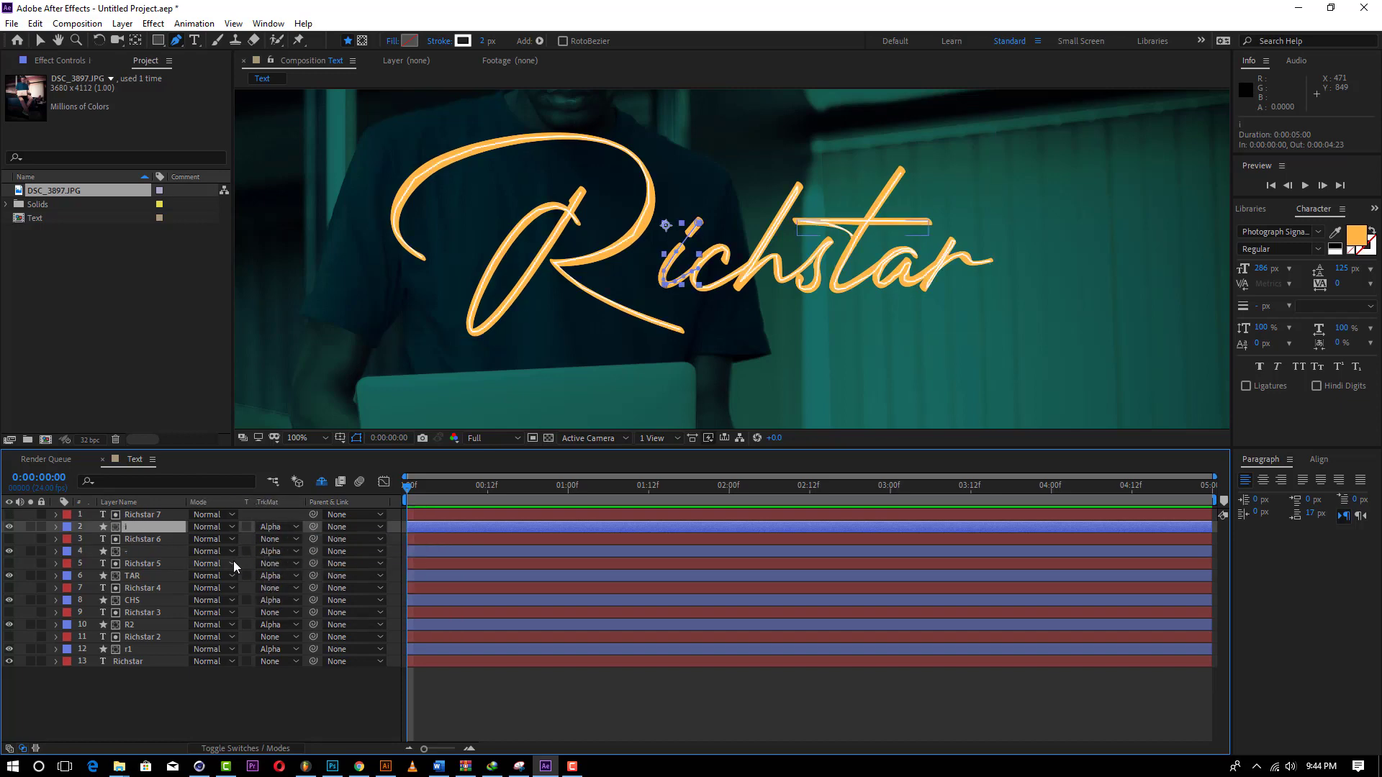
pyautogui.click(14, 675)
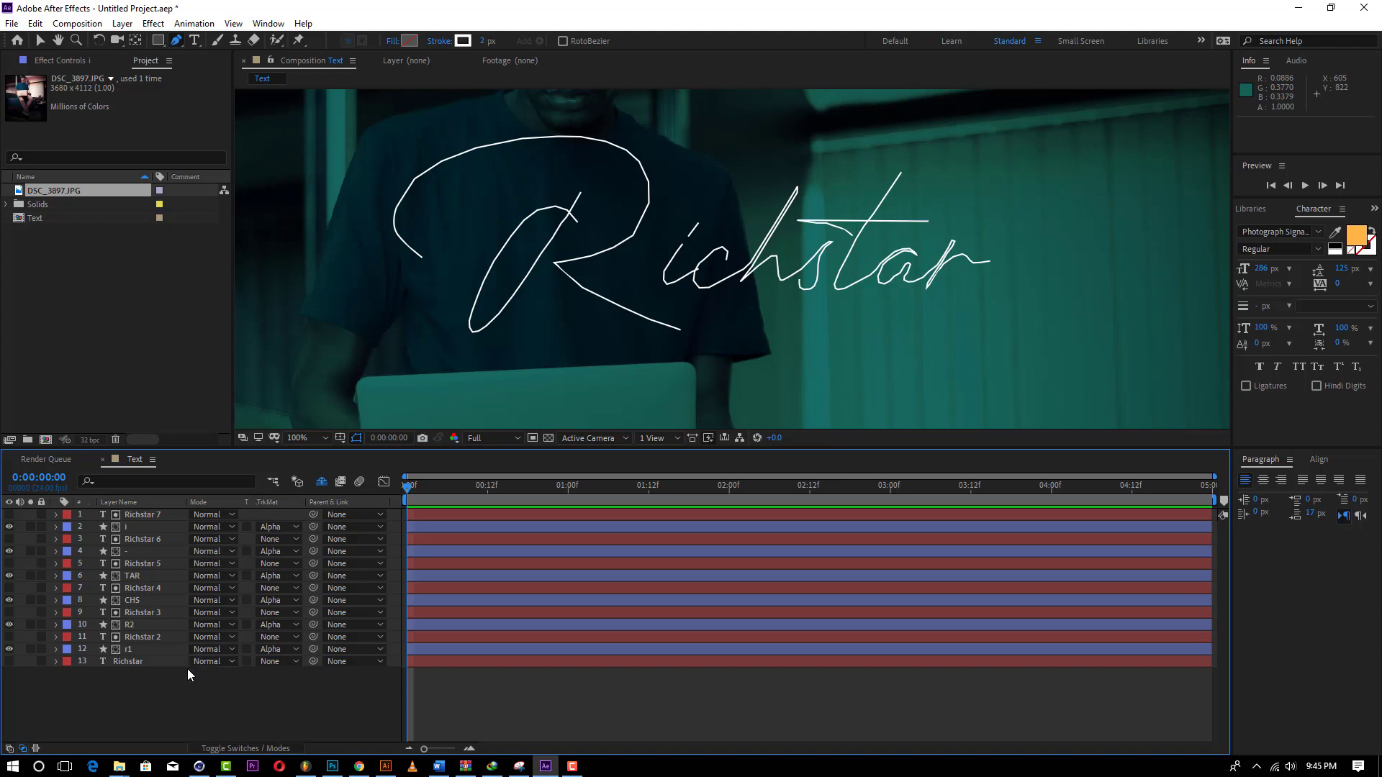
# Step: Select Richstar through Richstar 7 and mark them shy to hide them from the layer list
pyautogui.click(137, 664)
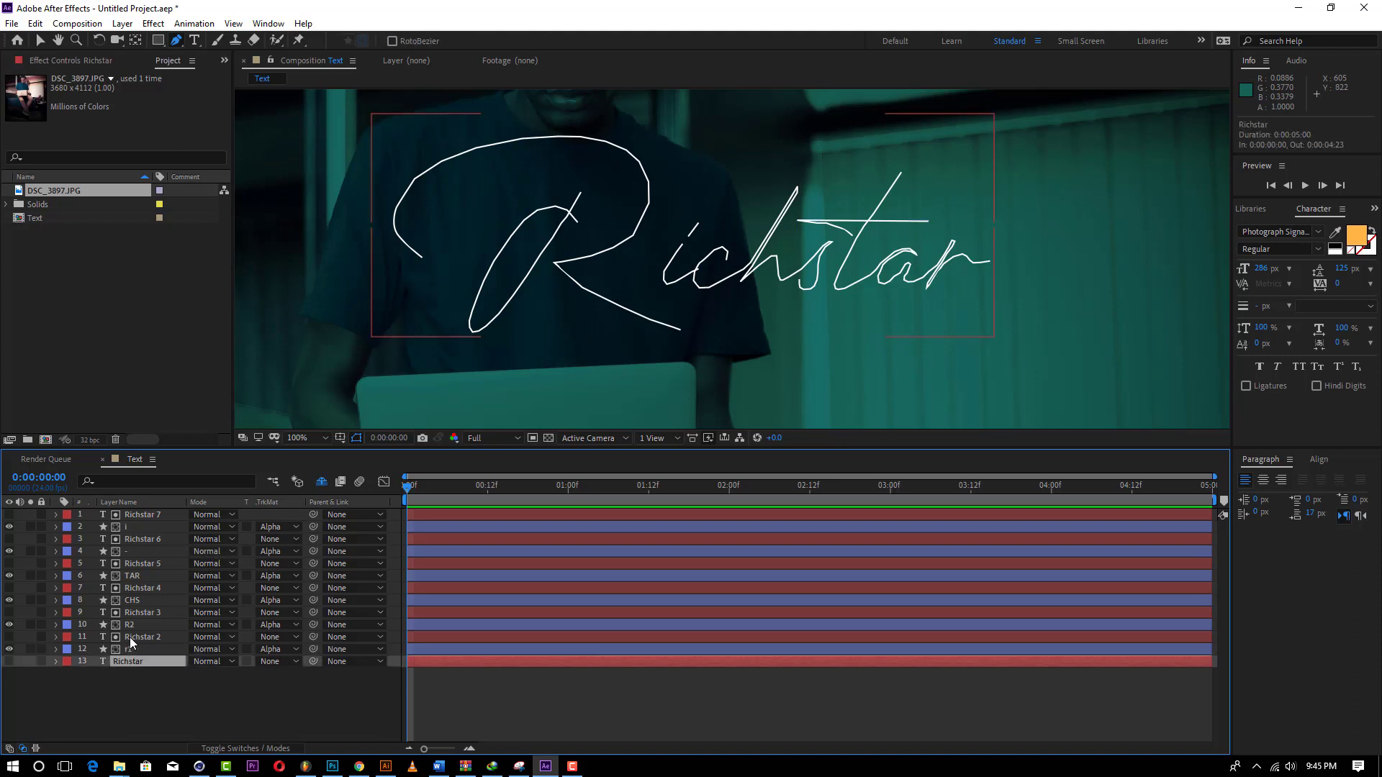
pyautogui.keyDown('ctrl'); pyautogui.click(129, 637); pyautogui.keyUp('ctrl')
pyautogui.keyDown('ctrl'); pyautogui.click(134, 614); pyautogui.keyUp('ctrl')
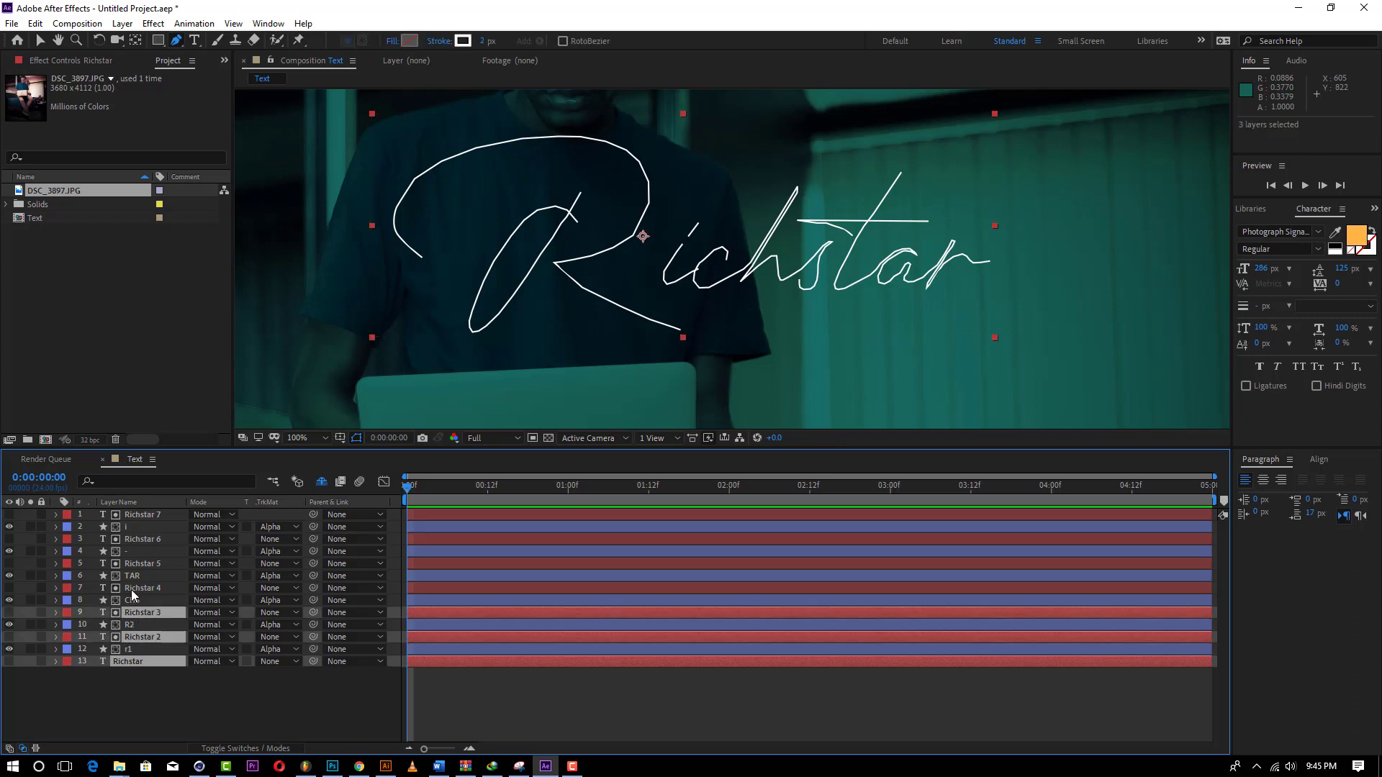
pyautogui.keyDown('ctrl'); pyautogui.click(131, 589); pyautogui.keyUp('ctrl')
pyautogui.keyDown('ctrl'); pyautogui.click(138, 563); pyautogui.keyUp('ctrl')
pyautogui.keyDown('ctrl'); pyautogui.click(142, 540); pyautogui.keyUp('ctrl')
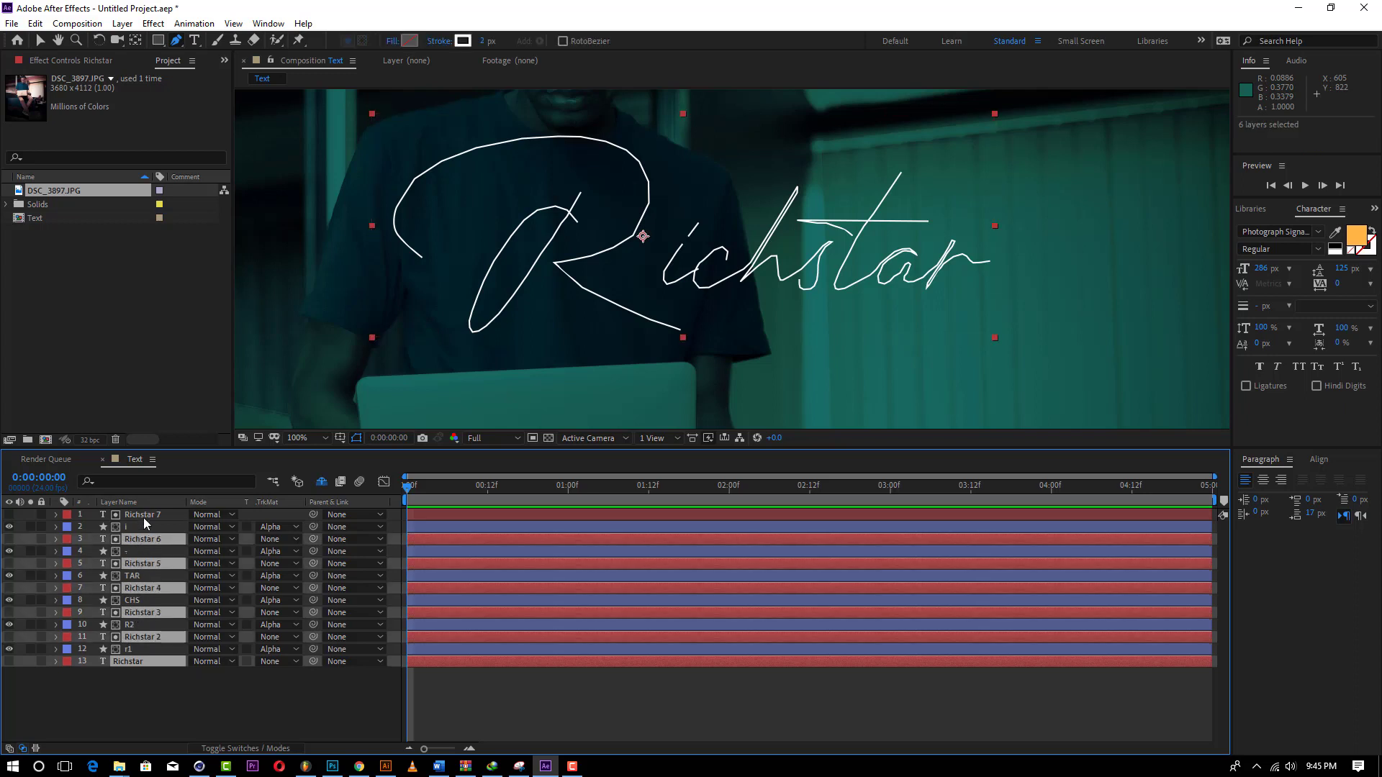
pyautogui.keyDown('ctrl'); pyautogui.click(145, 514); pyautogui.keyUp('ctrl')
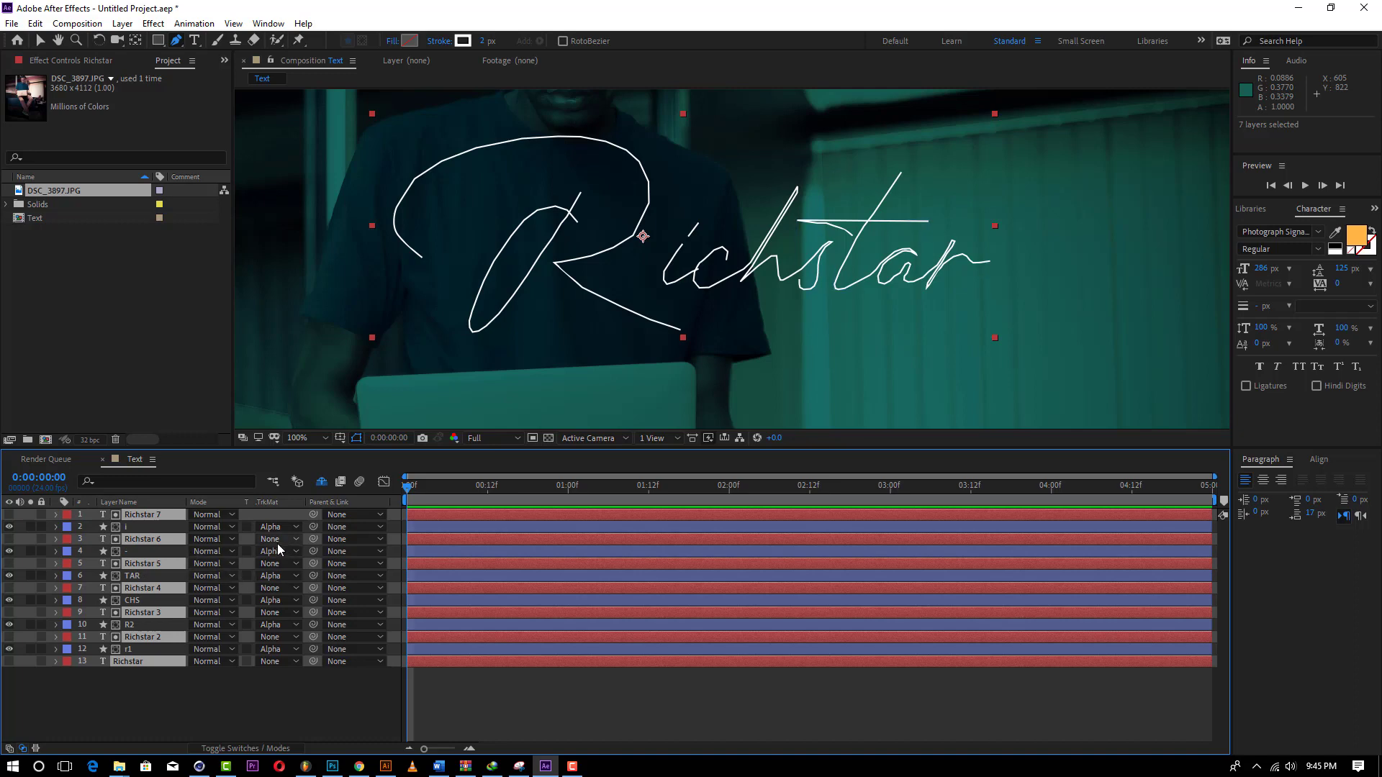
pyautogui.click(281, 749)
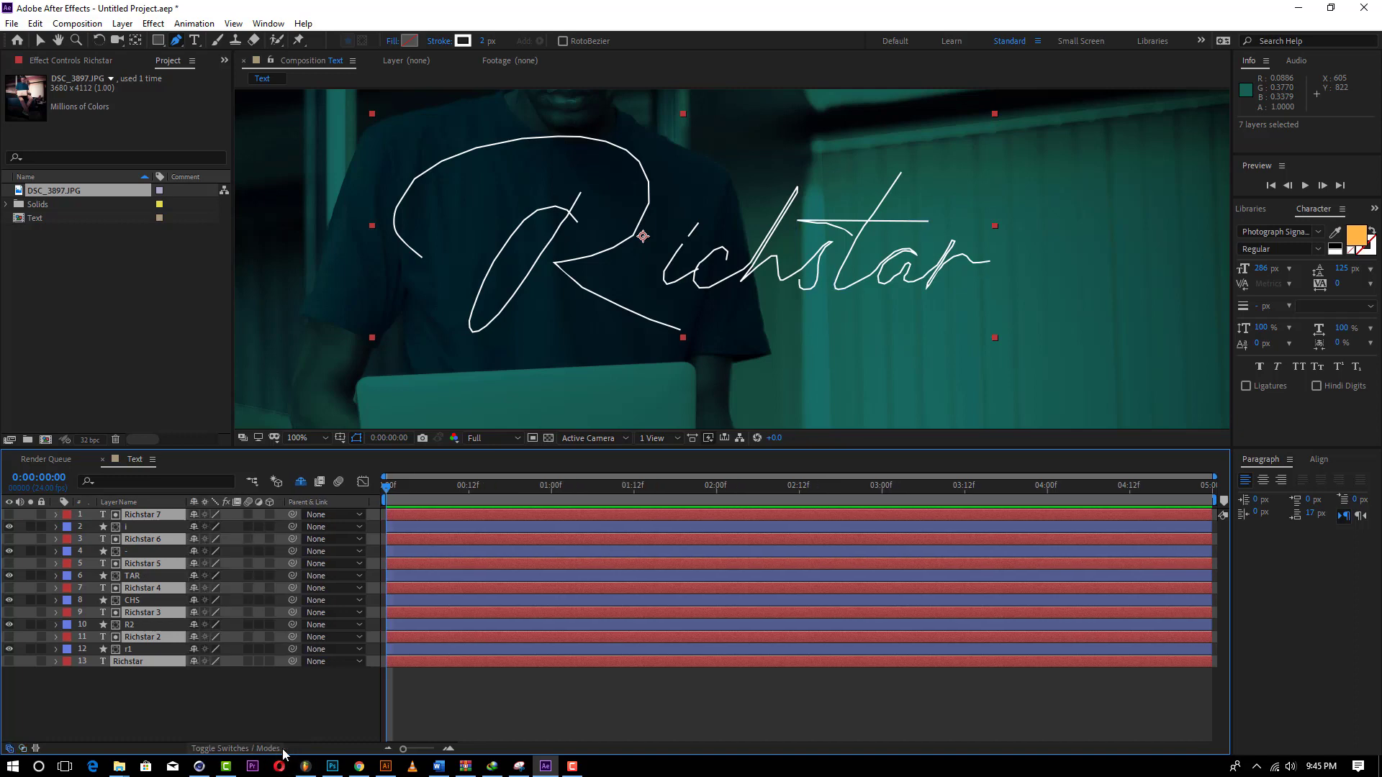
pyautogui.click(194, 515)
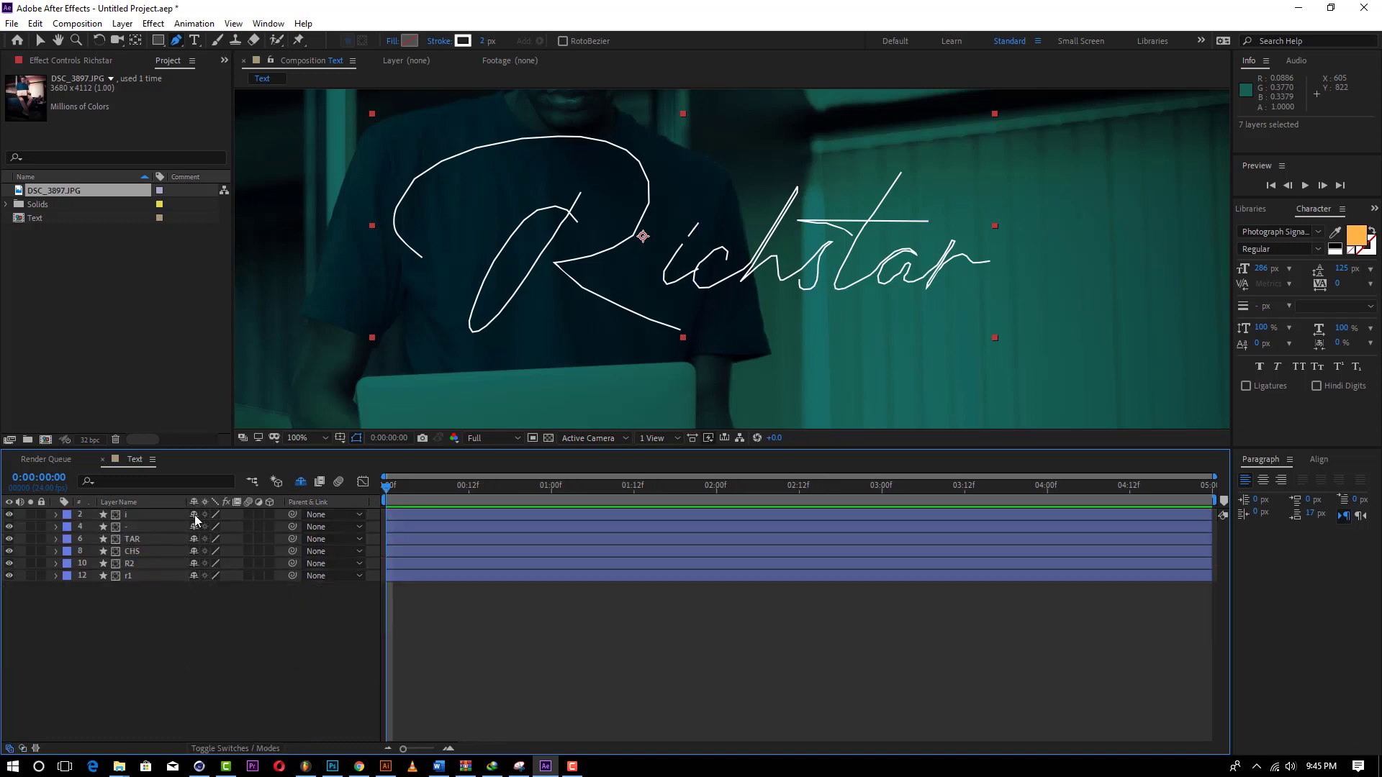
# Step: Select the six letter shape layers and raise their stroke width to 24 px
pyautogui.click(209, 597)
pyautogui.moveTo(191, 598); pyautogui.dragTo(131, 511)
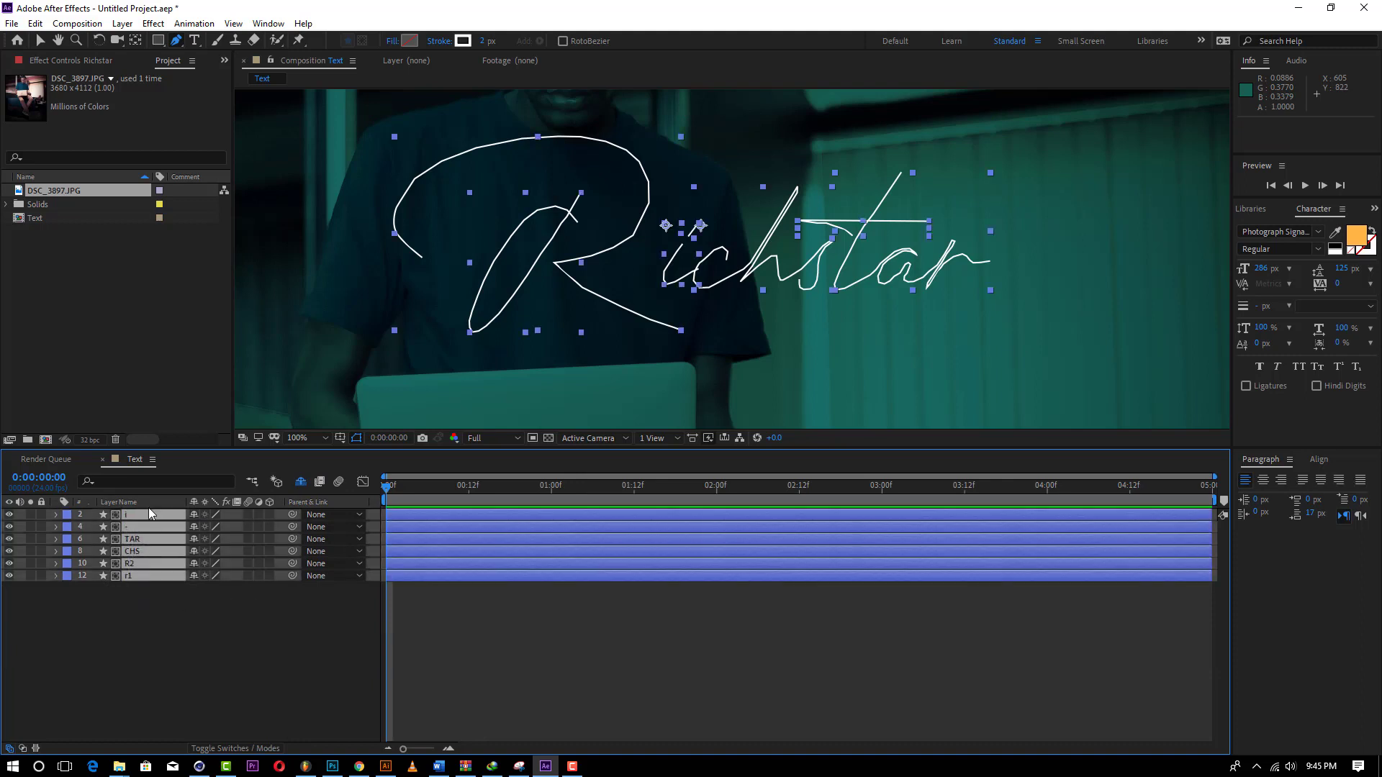
pyautogui.click(487, 41)
pyautogui.write('8')
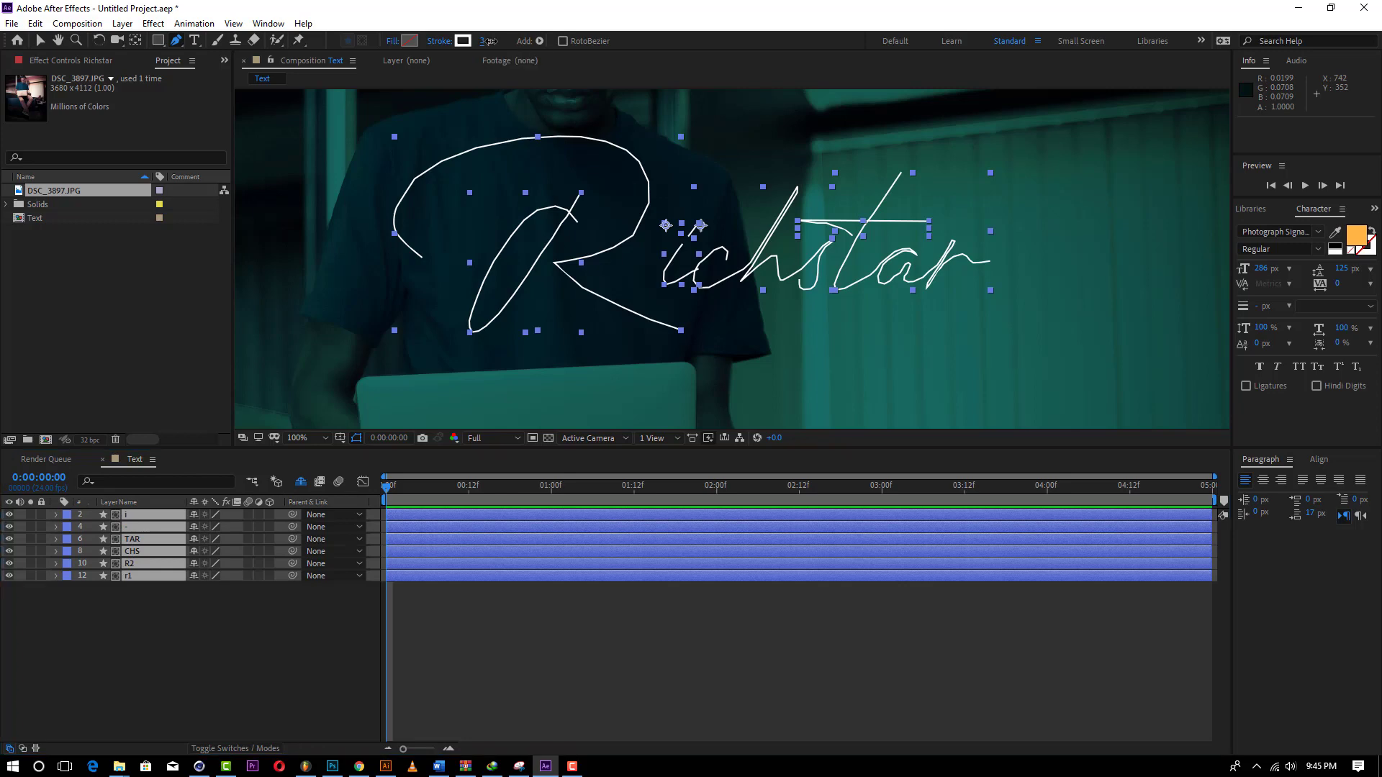
pyautogui.press('Return')
pyautogui.moveTo(494, 41); pyautogui.dragTo(504, 42)
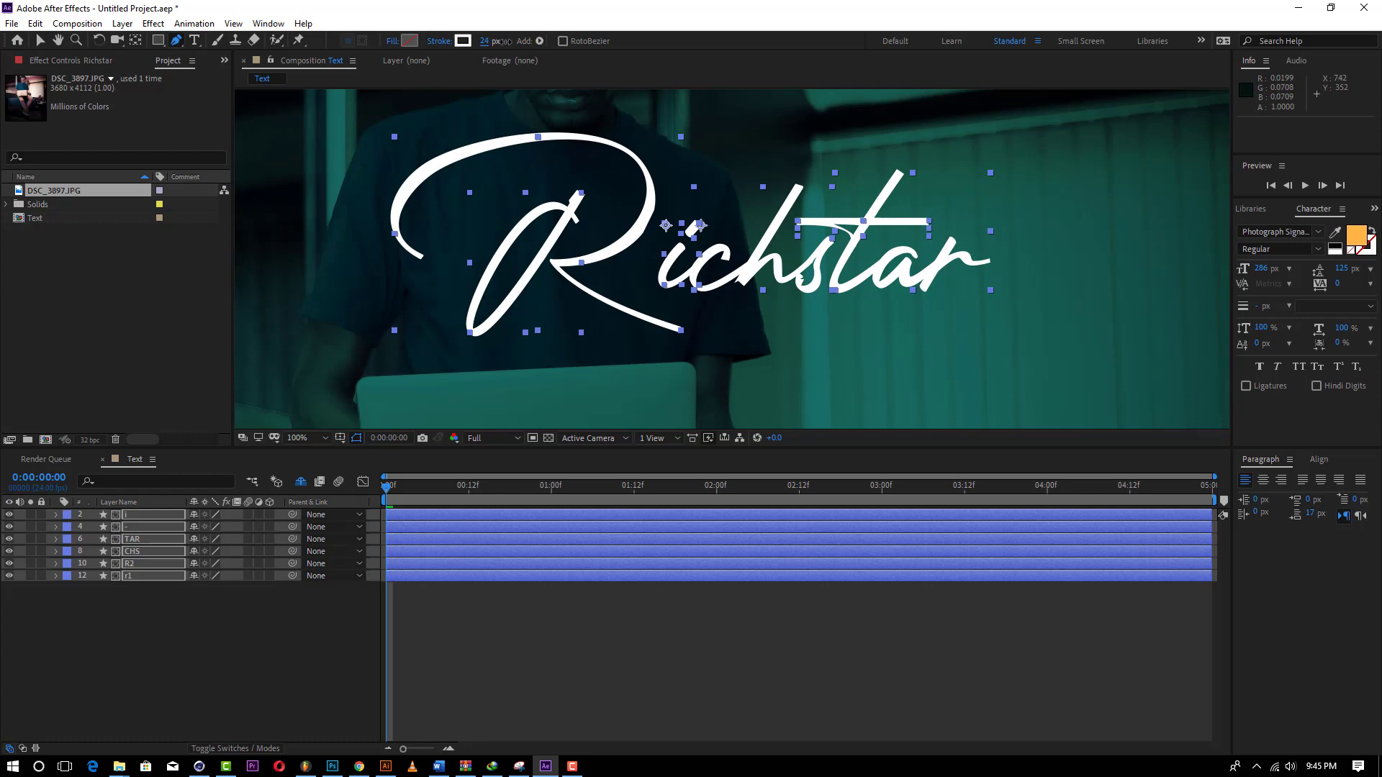
pyautogui.click(348, 643)
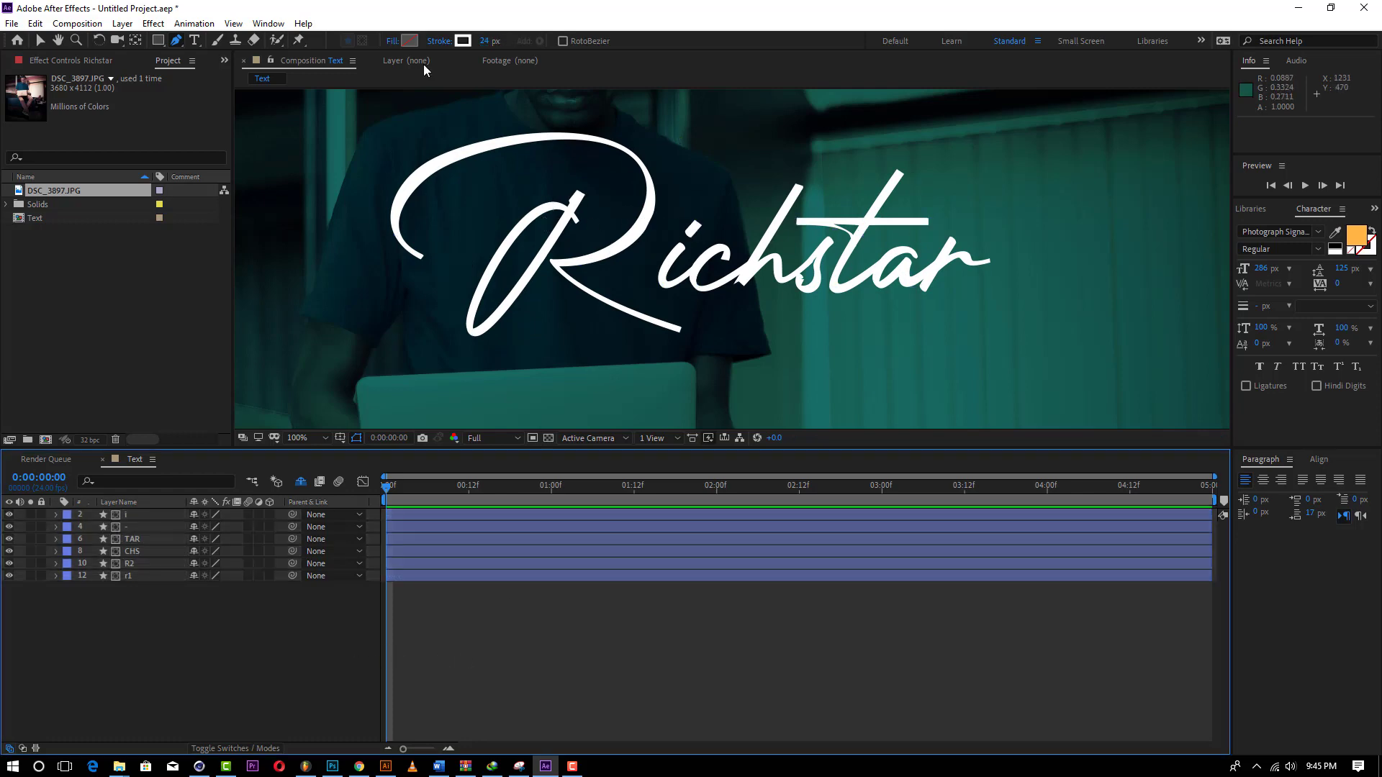
pyautogui.click(40, 40)
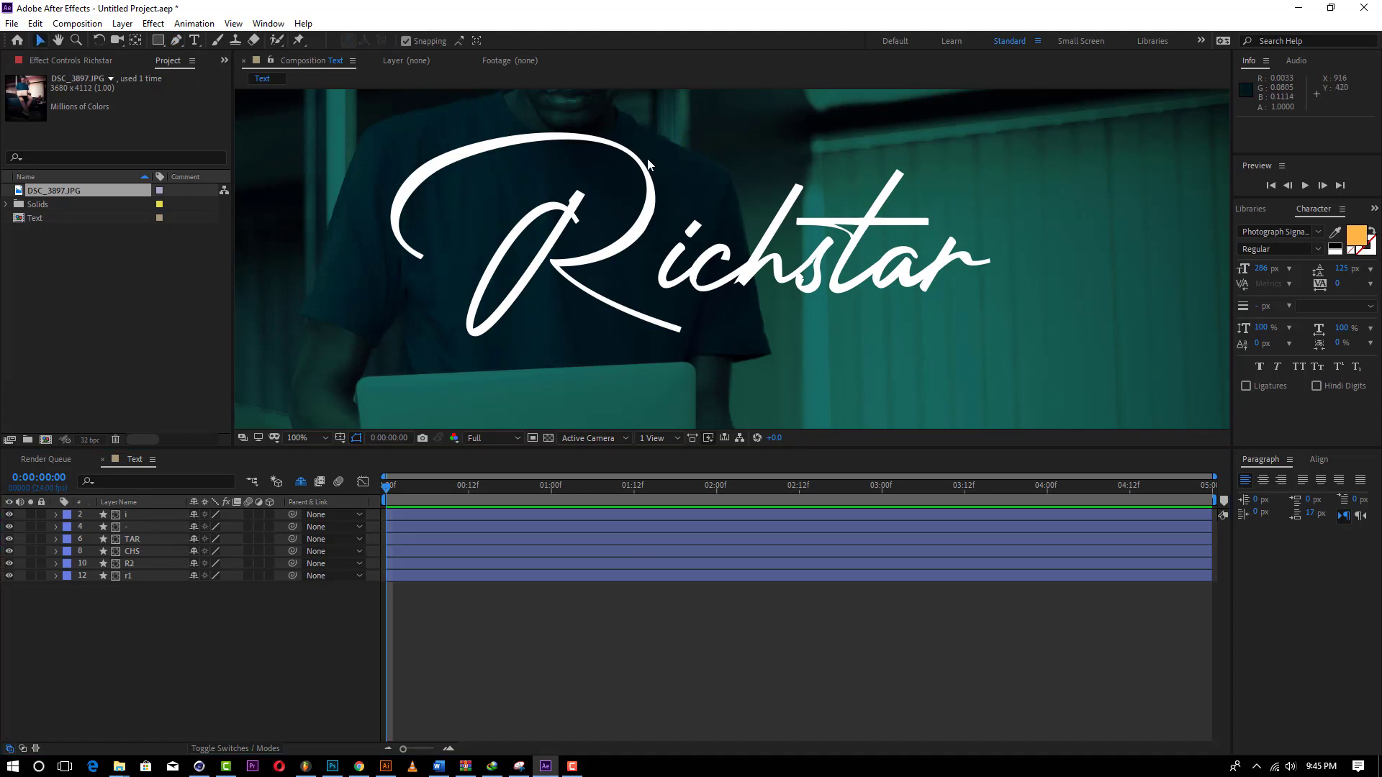
# Step: Add Trim Paths to the r1 shape layer
pyautogui.click(159, 583)
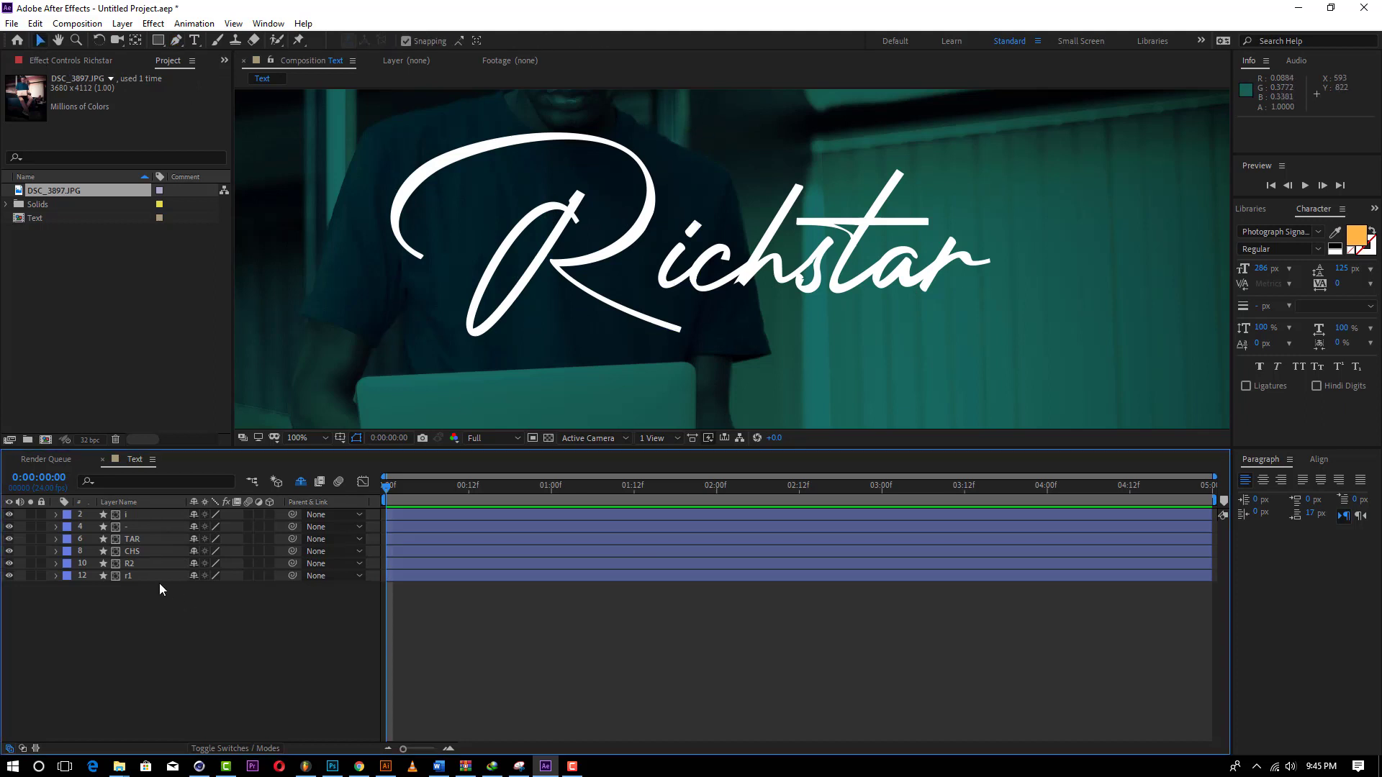
pyautogui.click(153, 578)
pyautogui.click(55, 576)
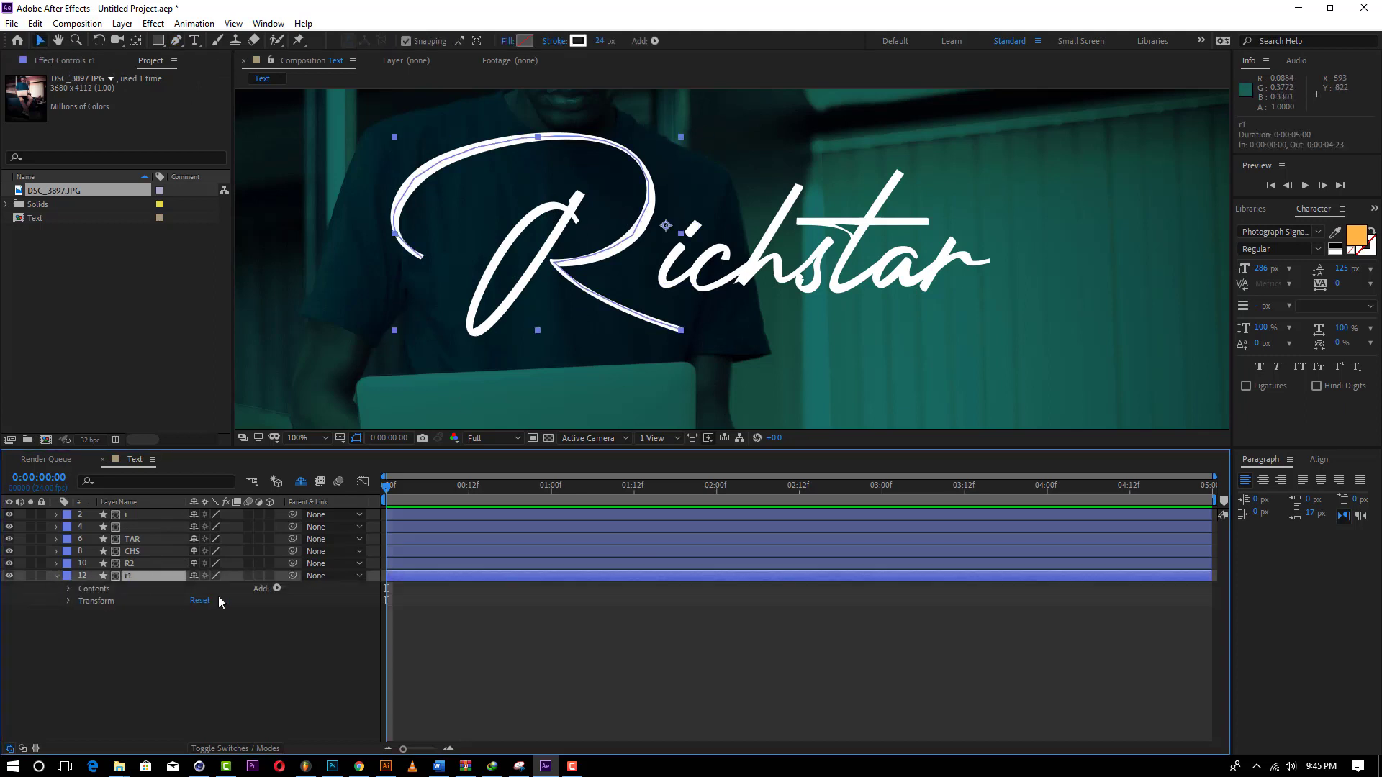
pyautogui.click(276, 589)
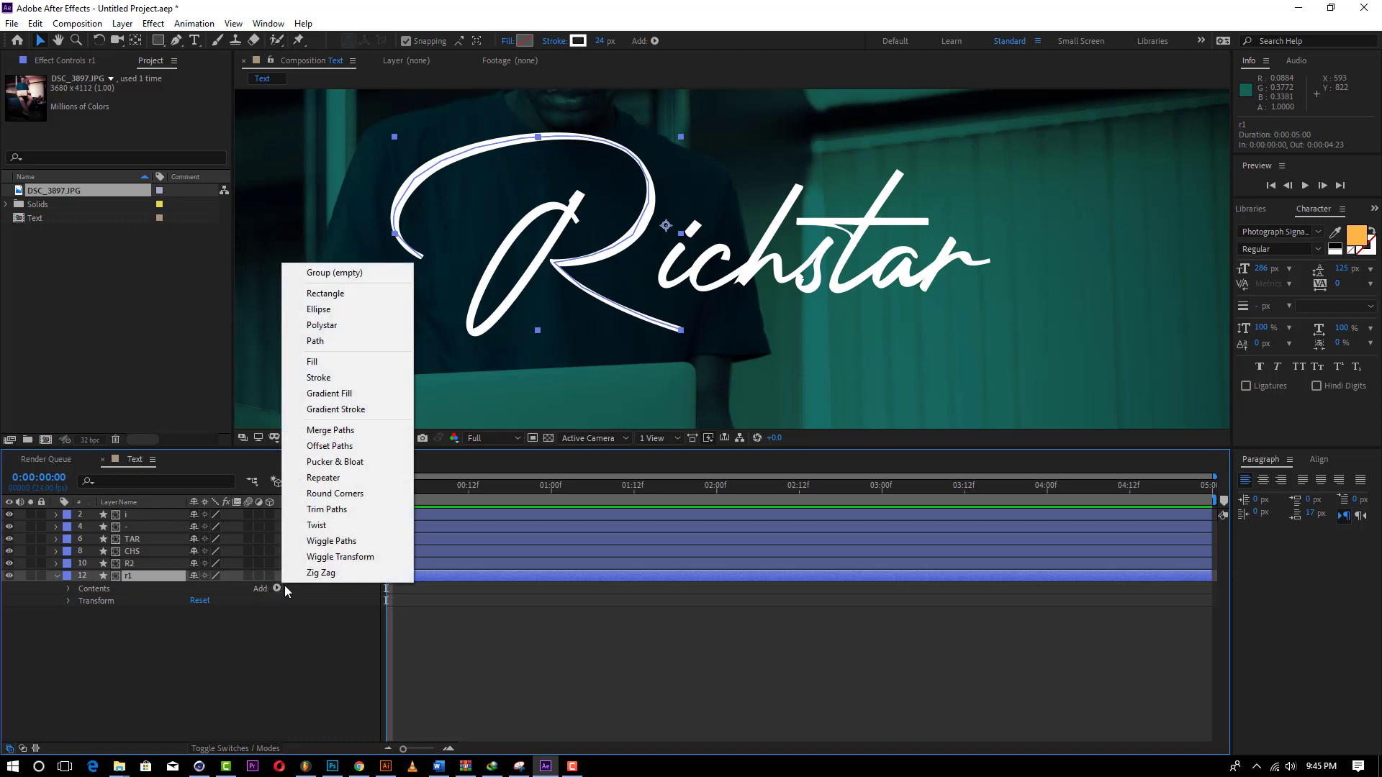
pyautogui.click(327, 510)
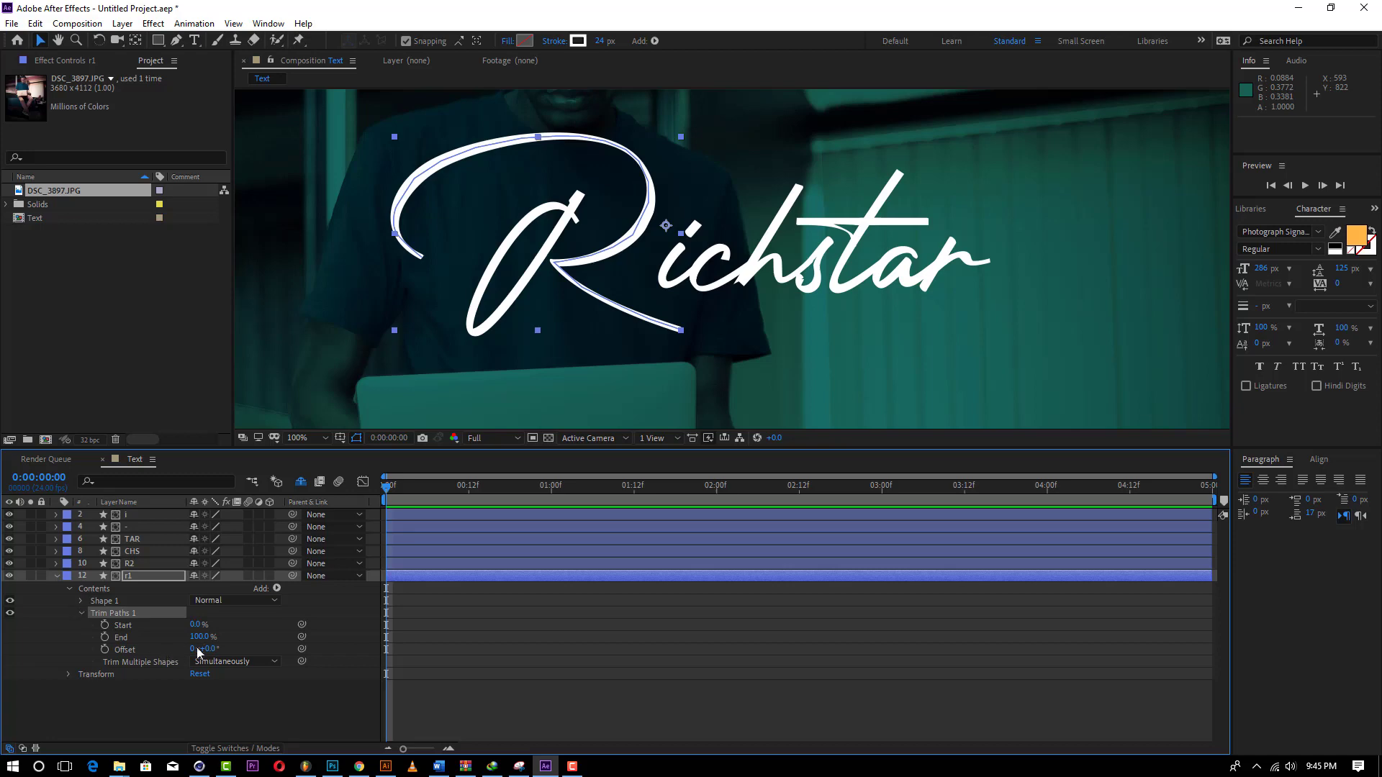
# Step: Keyframe Trim Paths End at 0% on frame 0 and 100% at one second
pyautogui.moveTo(202, 637)
pyautogui.mouseDown()
pyautogui.moveTo(125, 637)
pyautogui.moveTo(103, 620)
pyautogui.mouseUp()
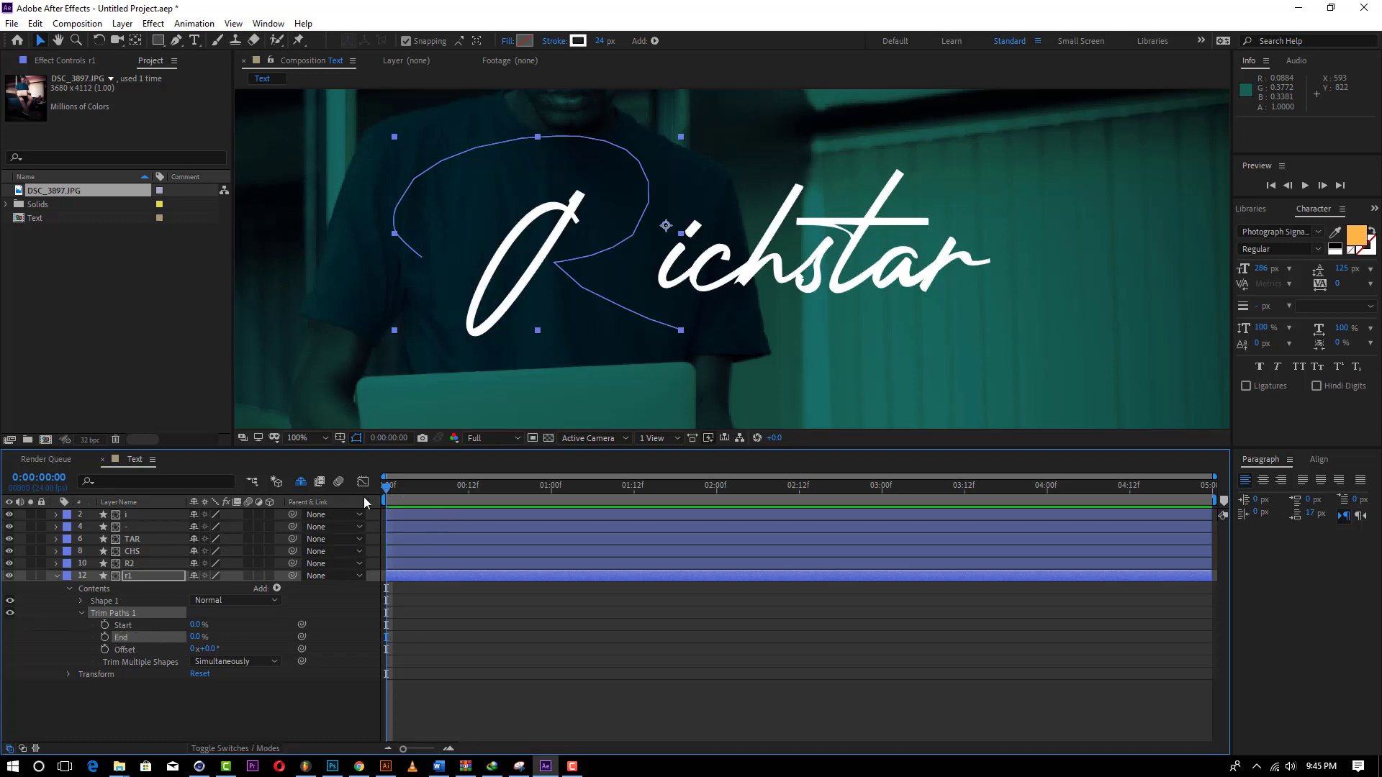
pyautogui.click(227, 629)
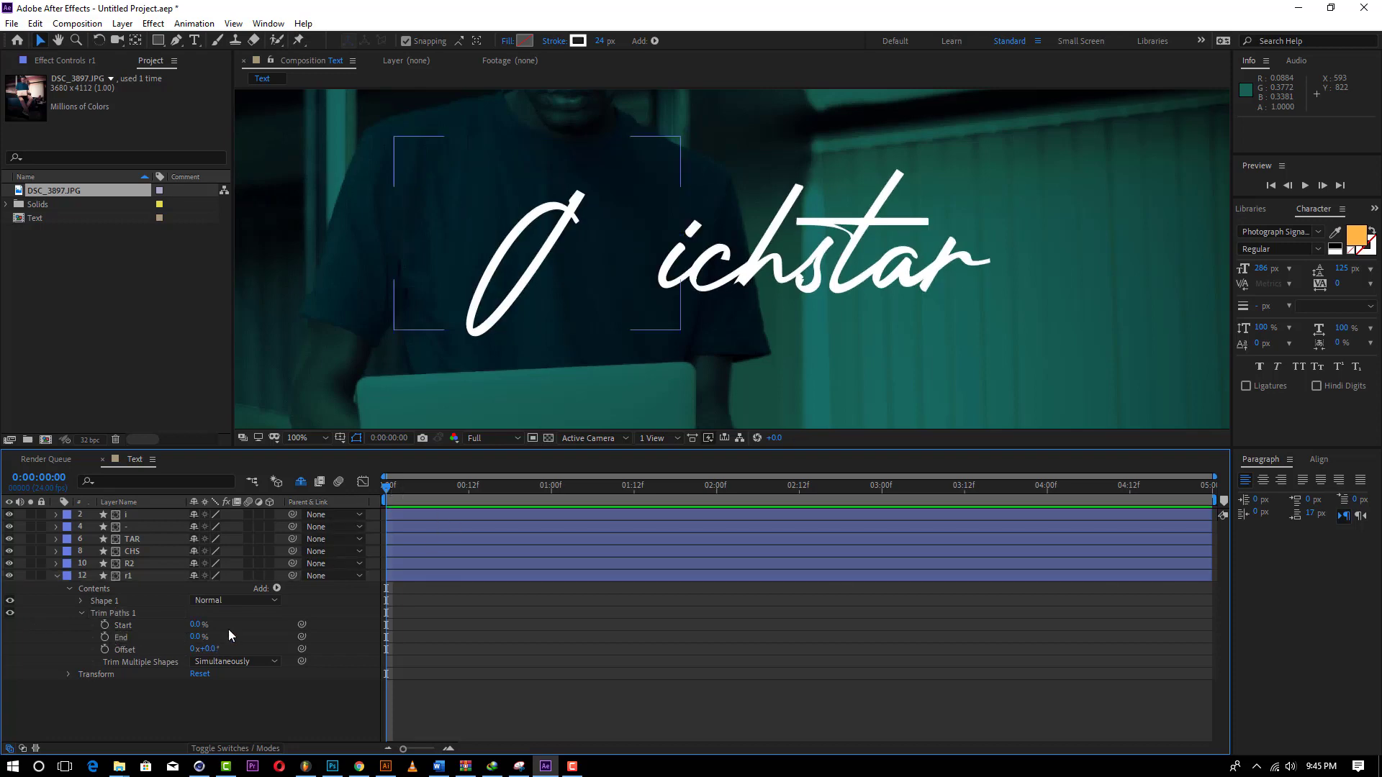
pyautogui.click(105, 638)
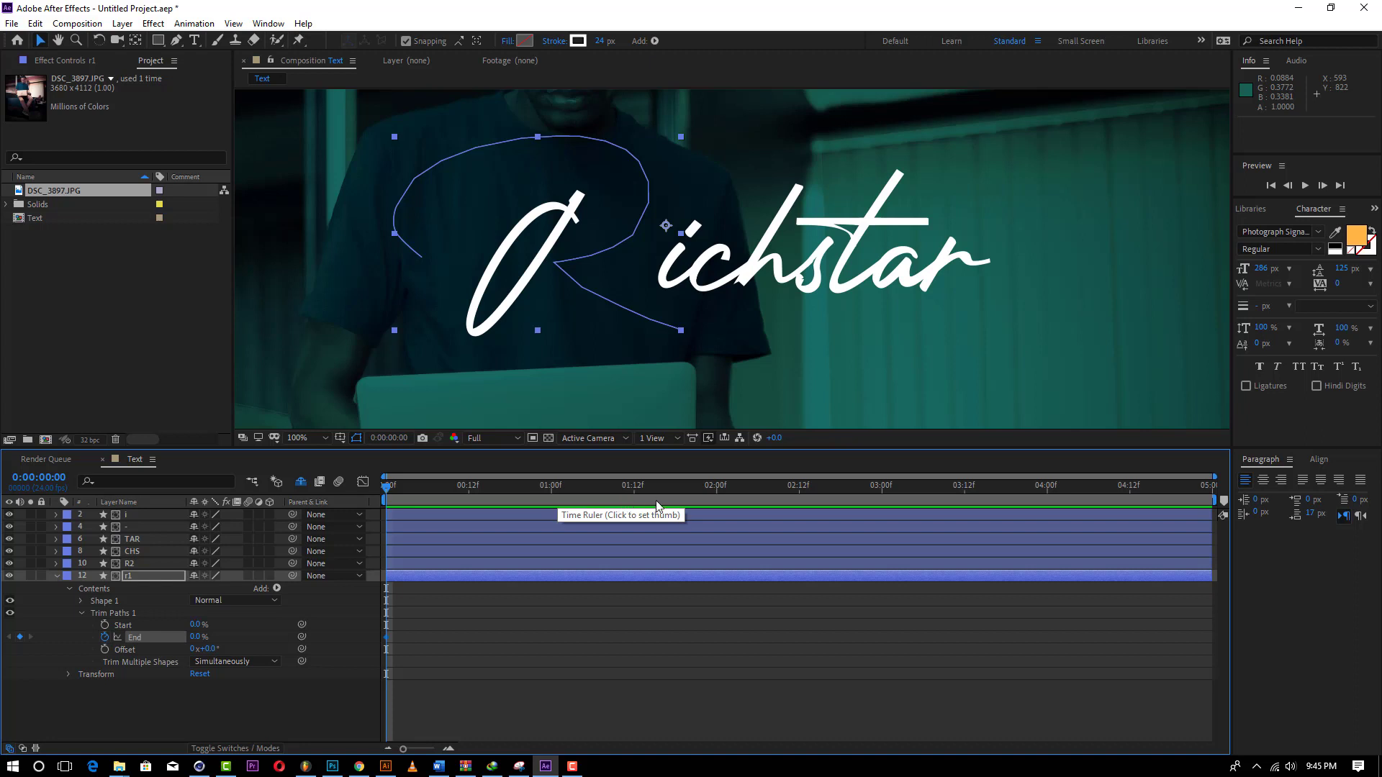
pyautogui.click(551, 488)
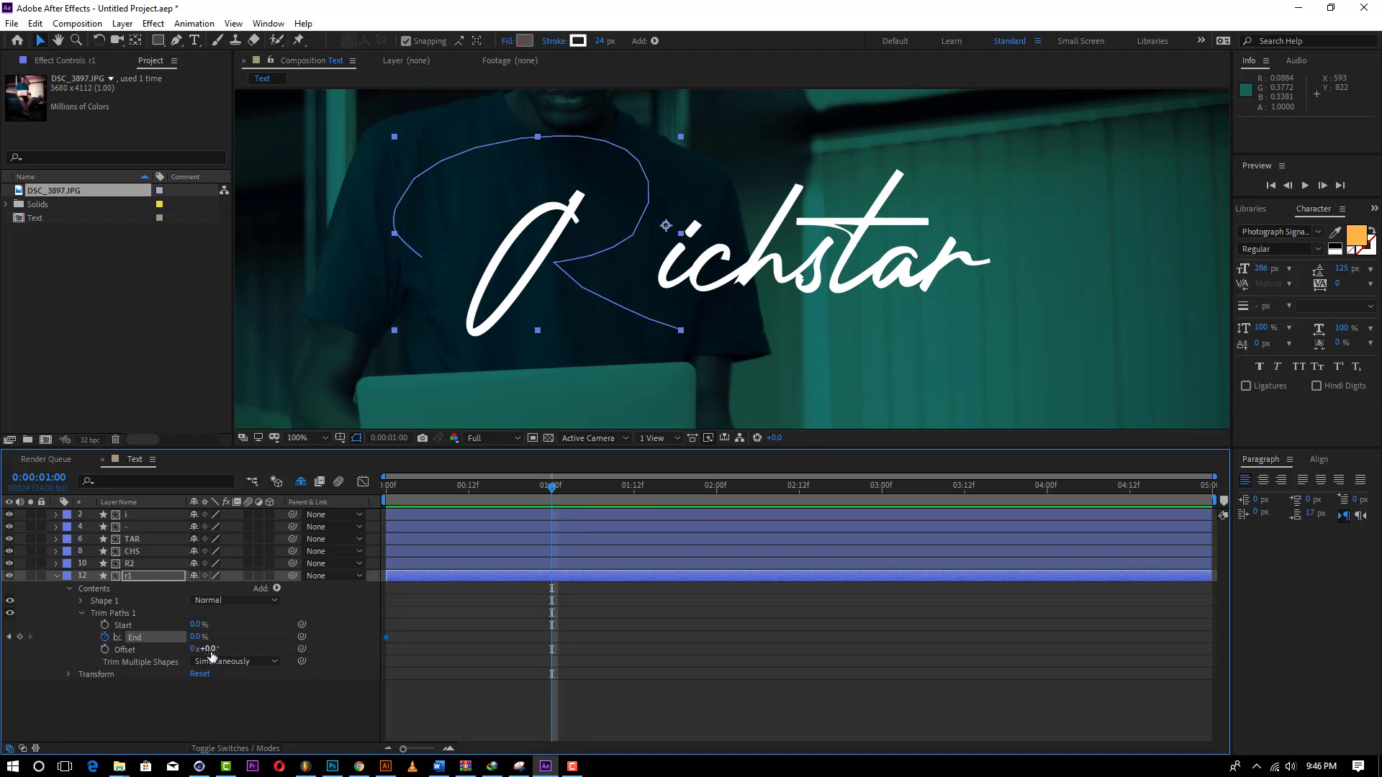
pyautogui.moveTo(196, 637); pyautogui.dragTo(446, 618)
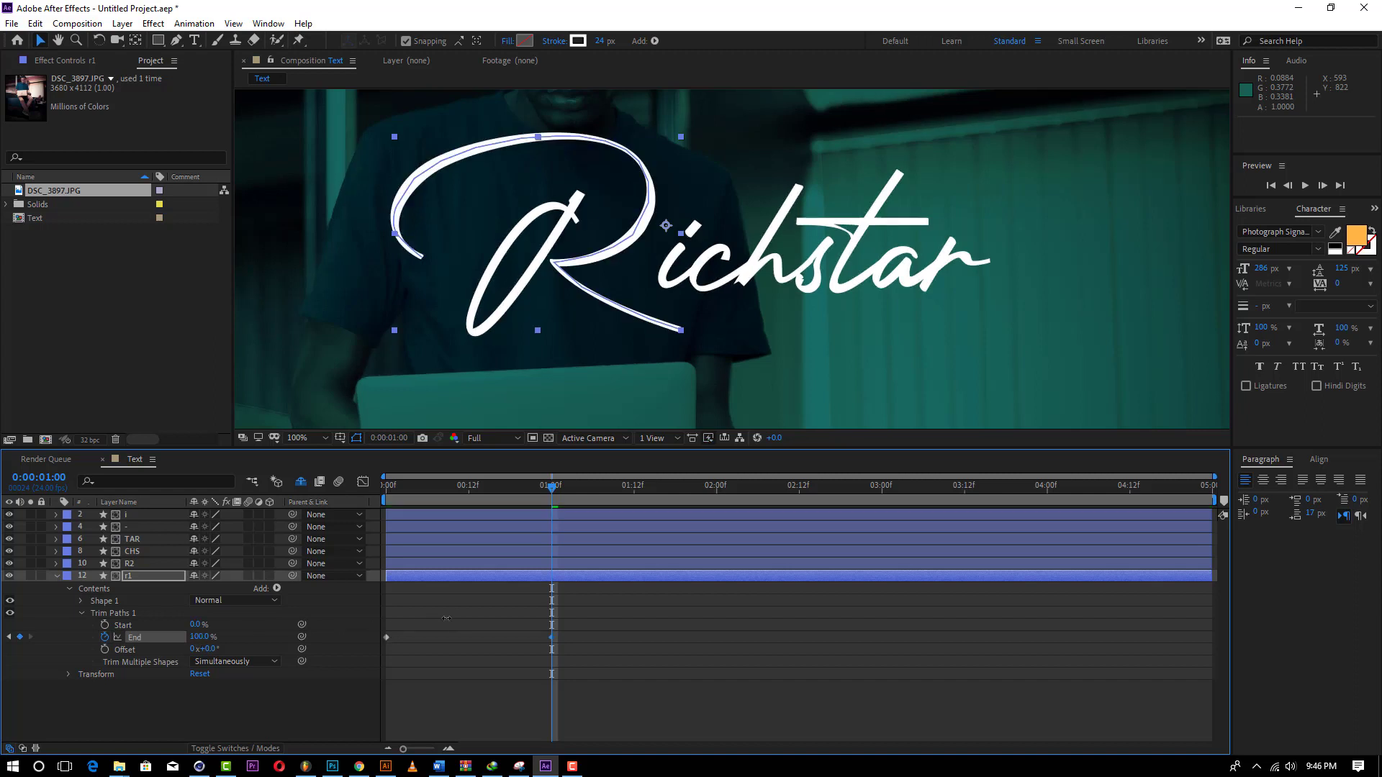
pyautogui.moveTo(477, 483); pyautogui.dragTo(388, 495)
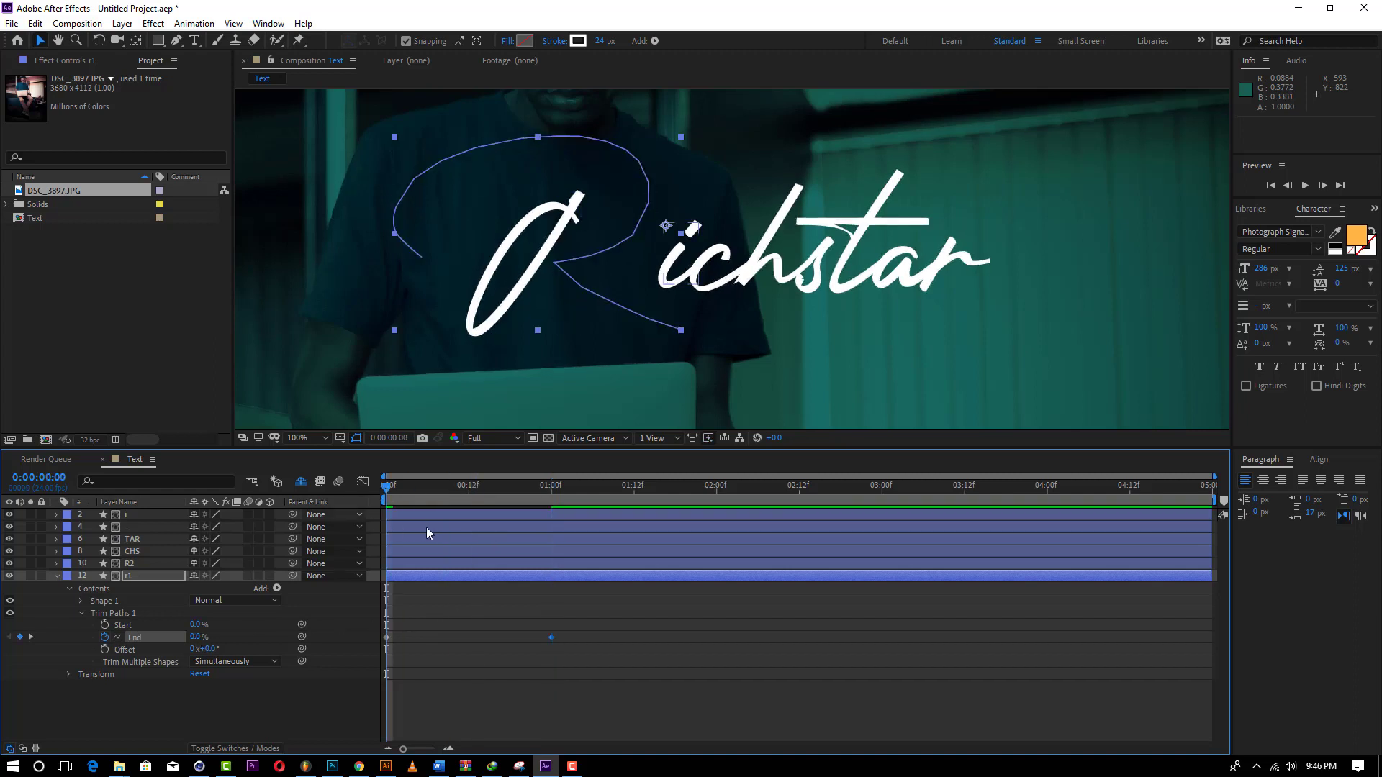
# Step: Preview the R draw-on and apply Easy Ease to both End keyframes
pyautogui.press('space')
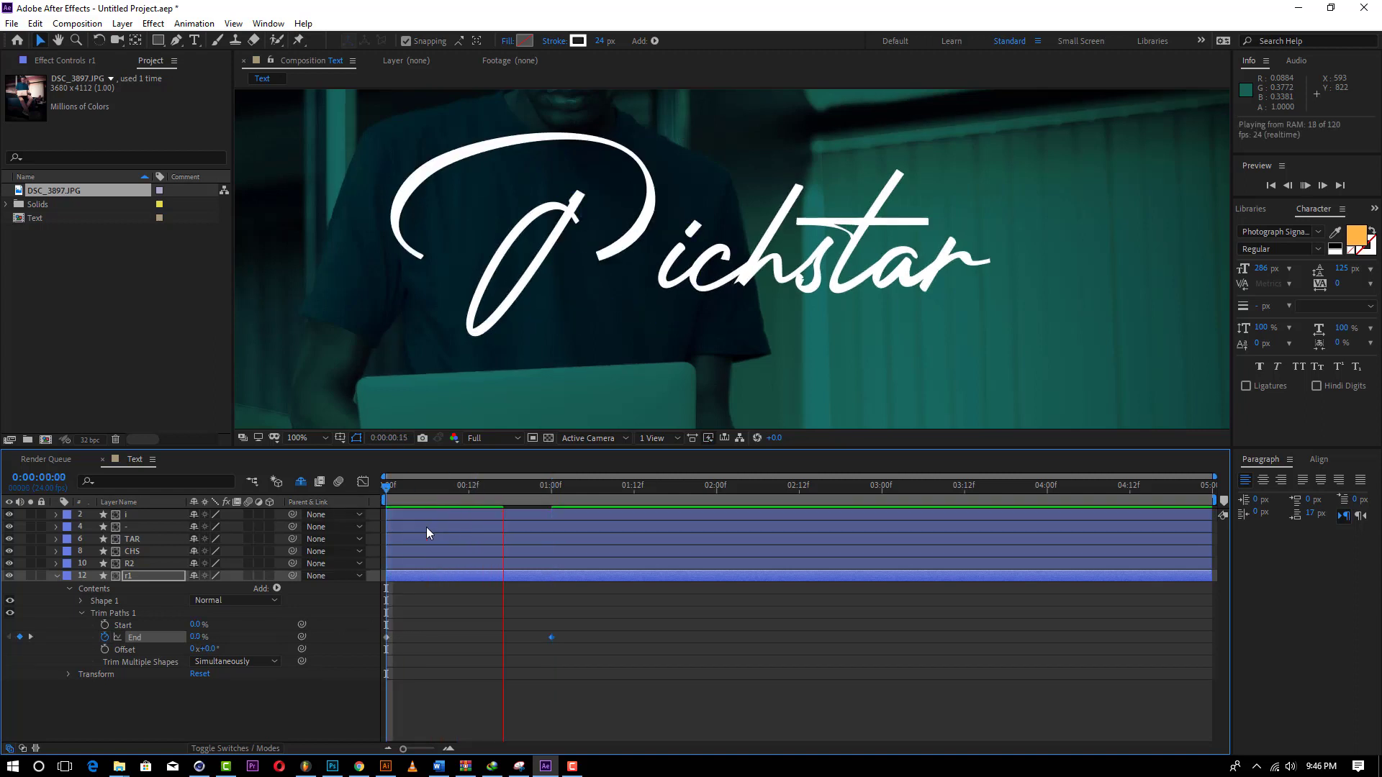
pyautogui.click(550, 487)
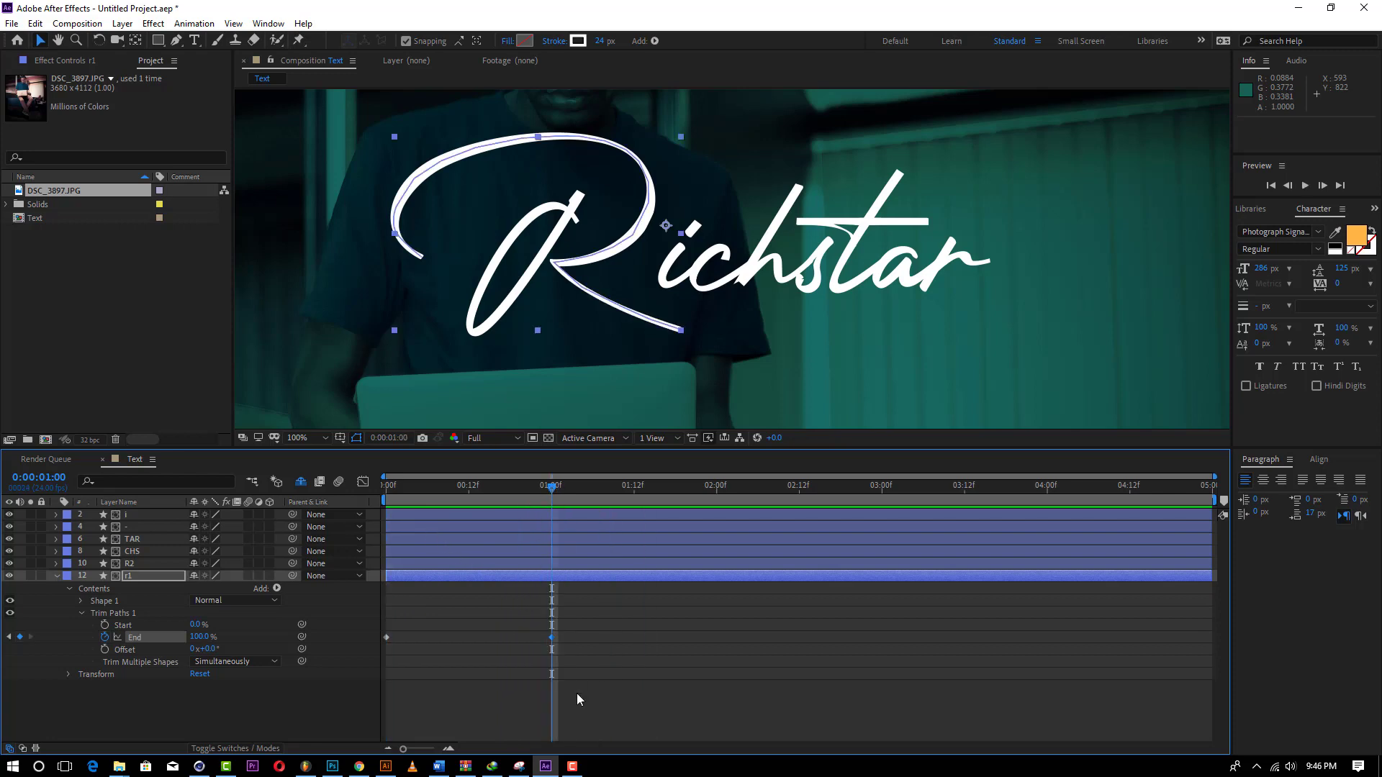
pyautogui.moveTo(560, 623); pyautogui.dragTo(383, 663)
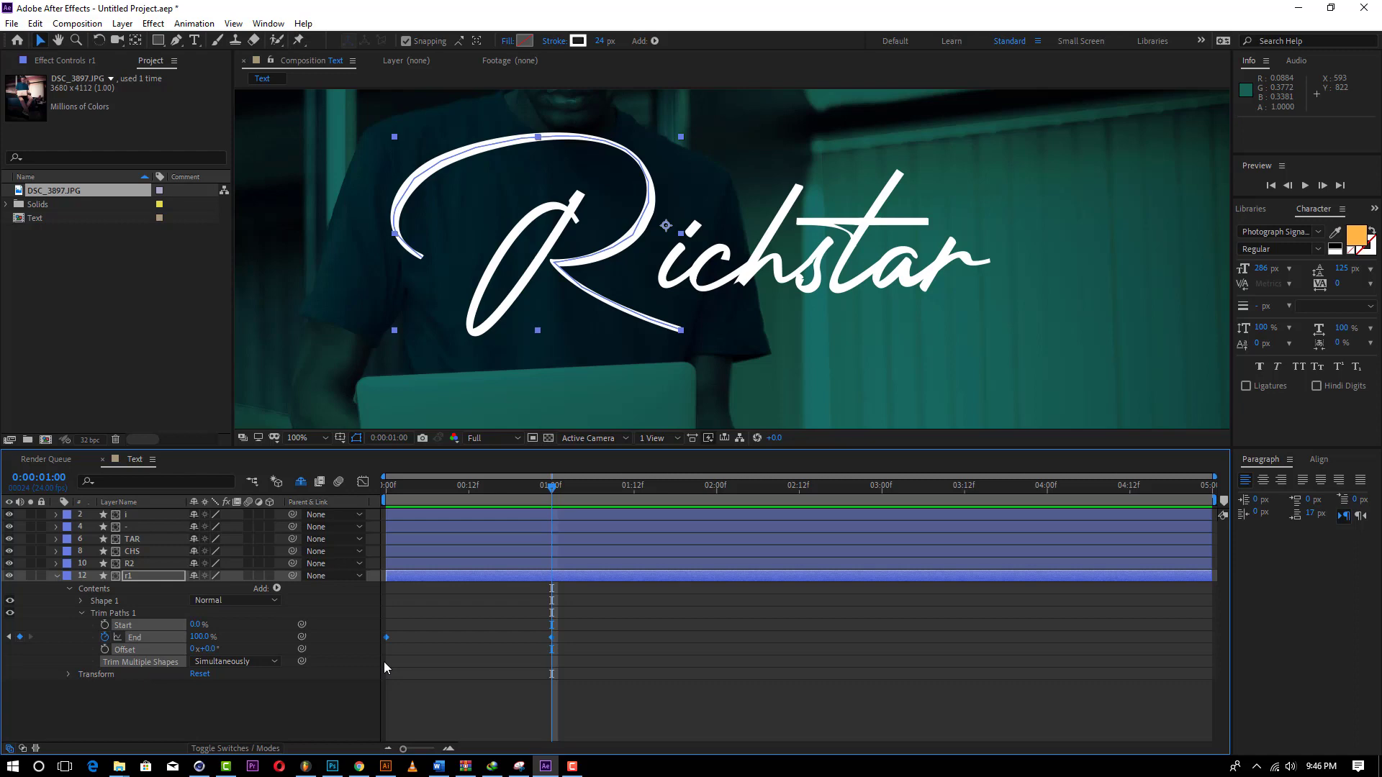
pyautogui.rightClick(554, 640)
pyautogui.moveTo(638, 634)
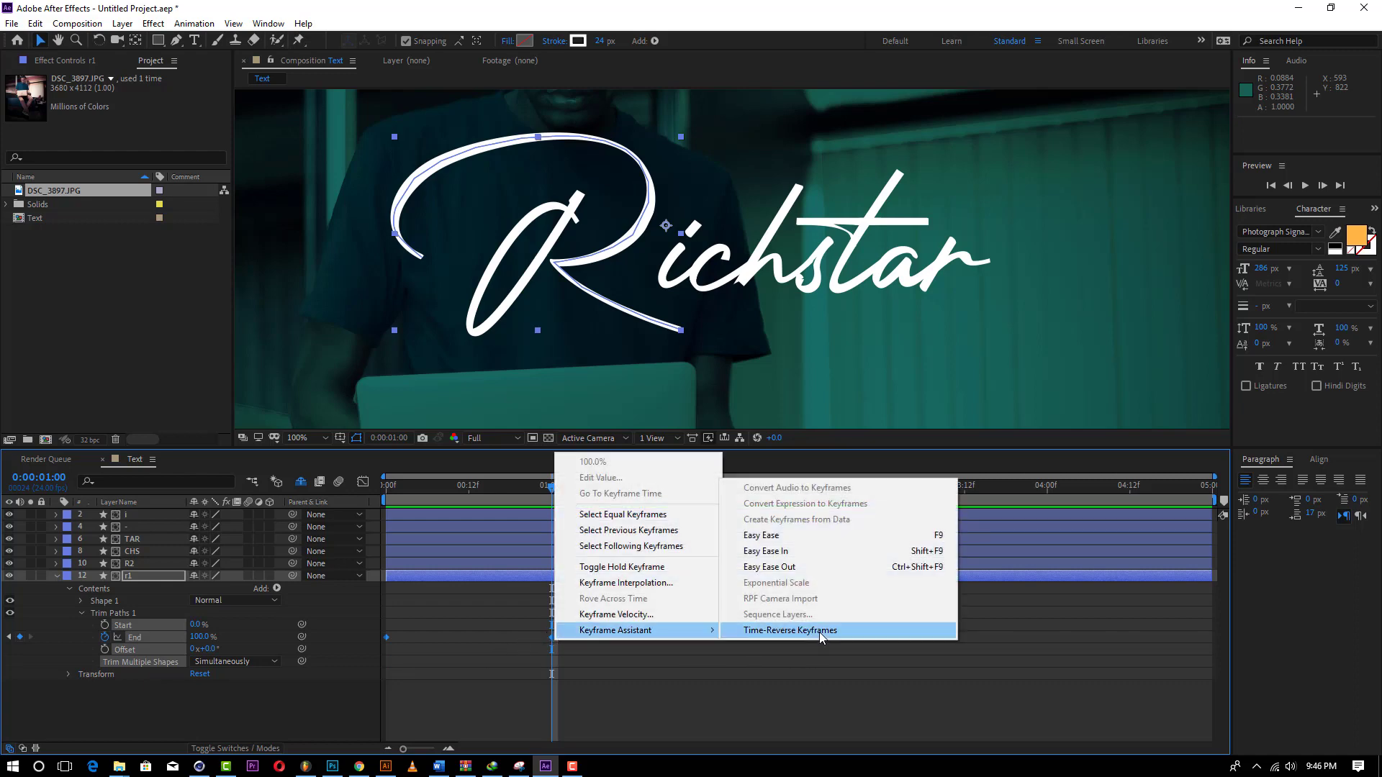
pyautogui.click(792, 535)
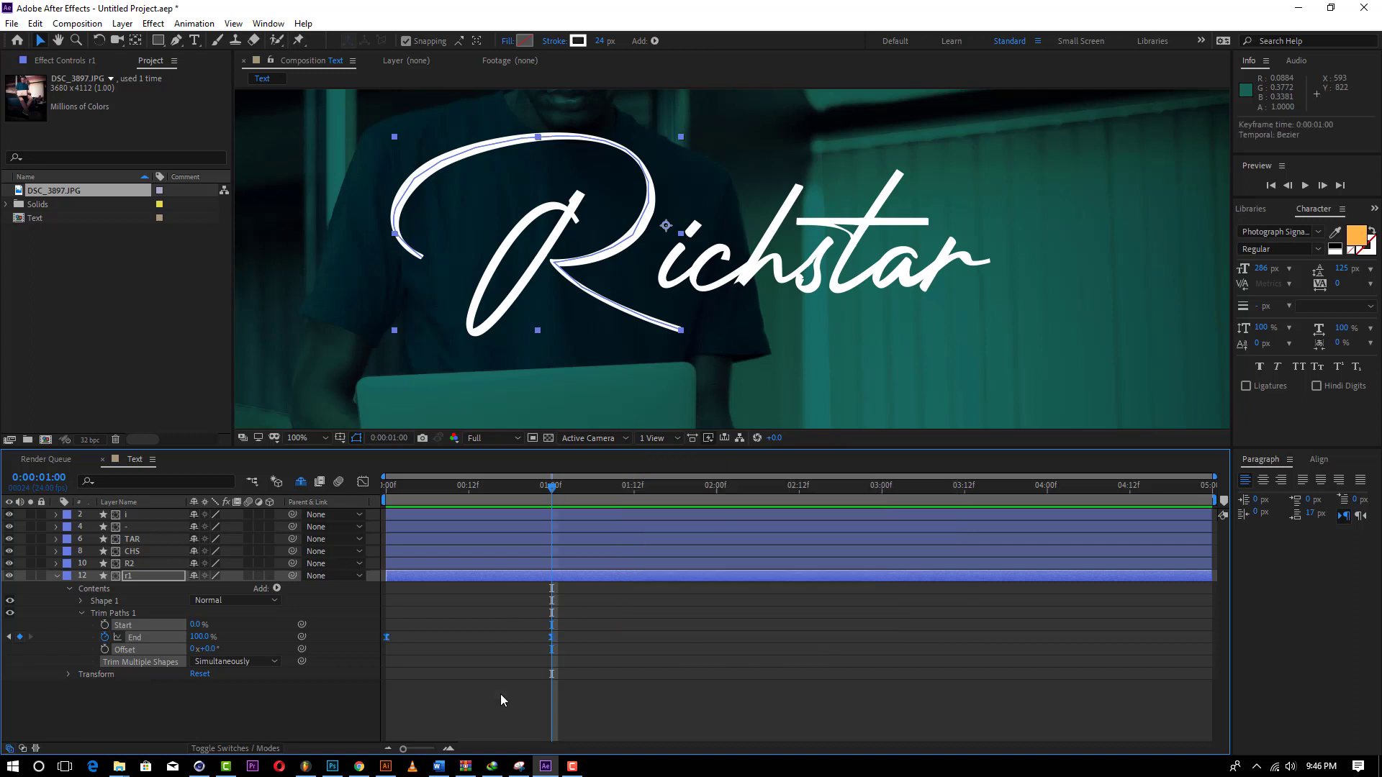
# Step: Preview the eased R stroke from the start and show the End value graph
pyautogui.moveTo(426, 487); pyautogui.dragTo(357, 507)
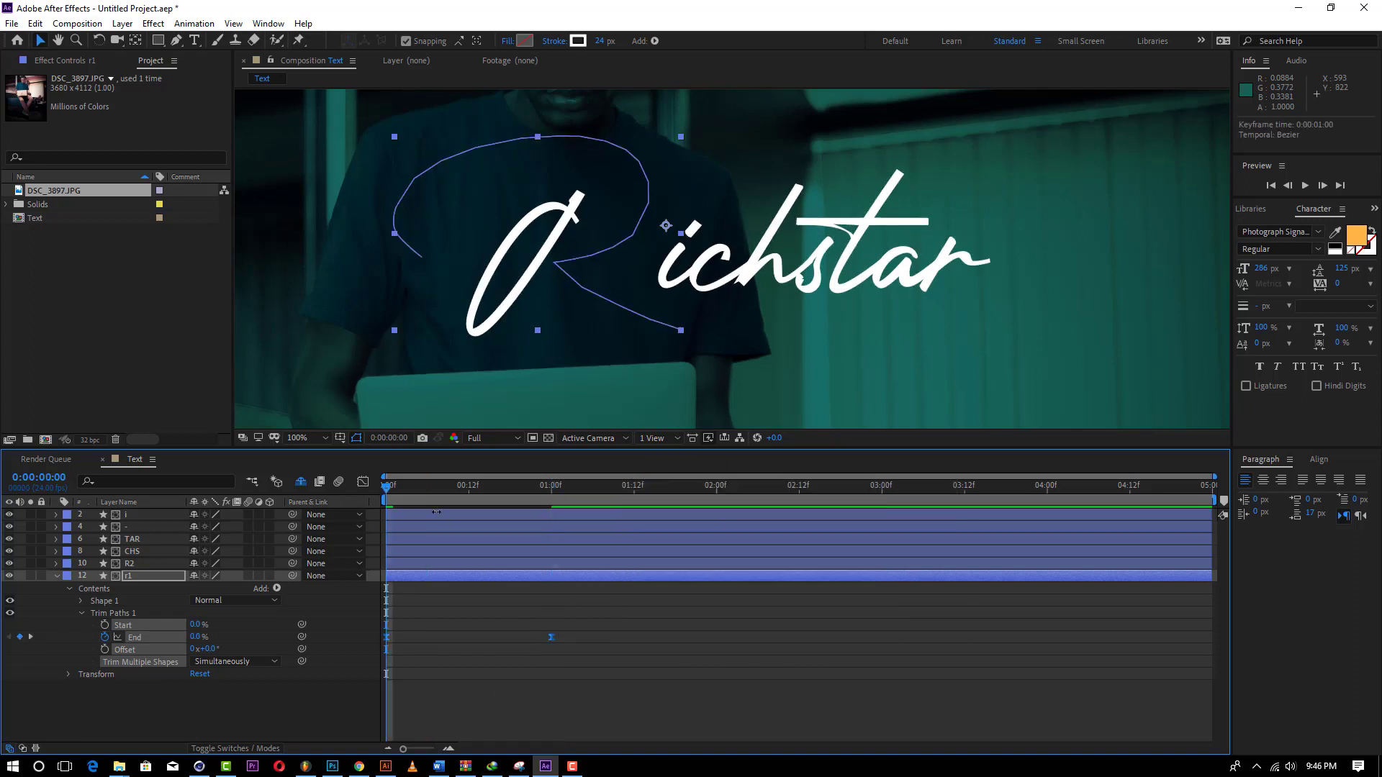
pyautogui.press('space')
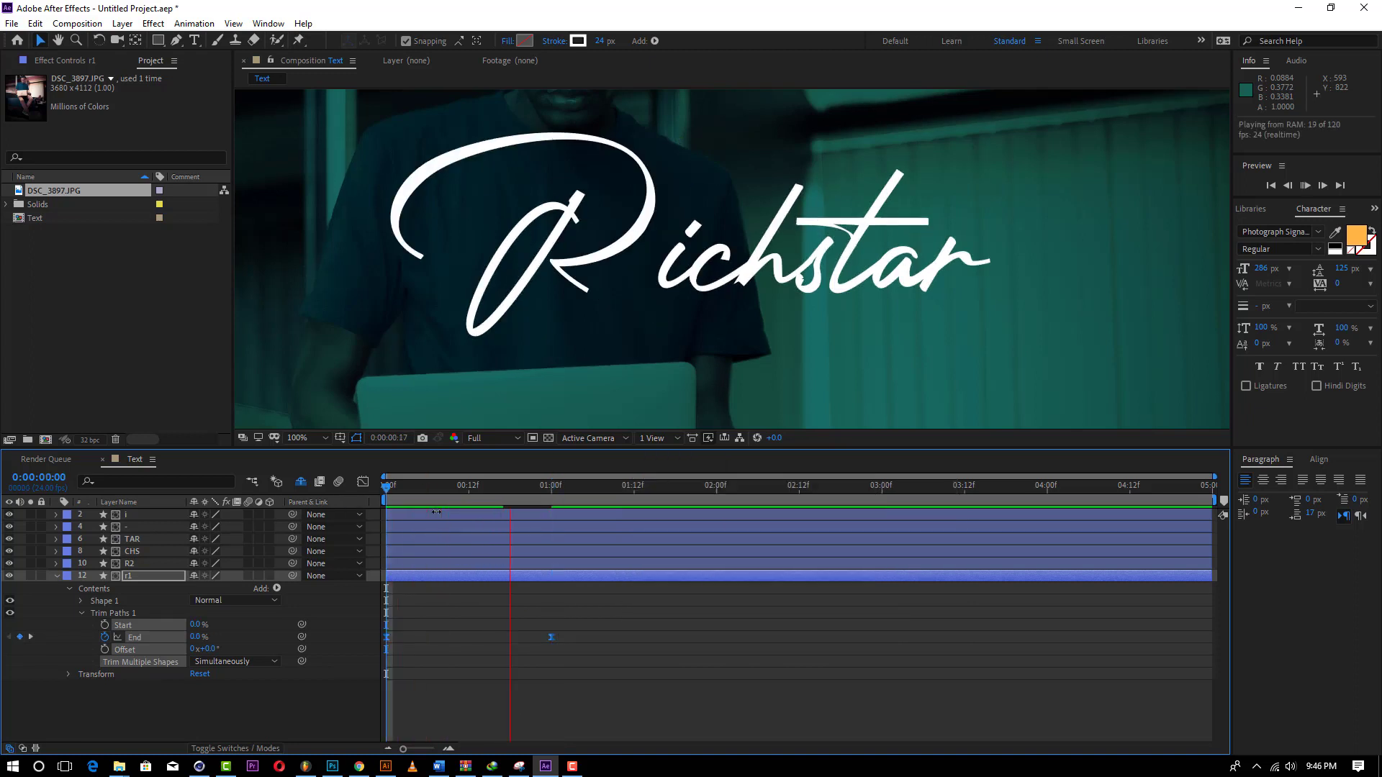
pyautogui.click(517, 486)
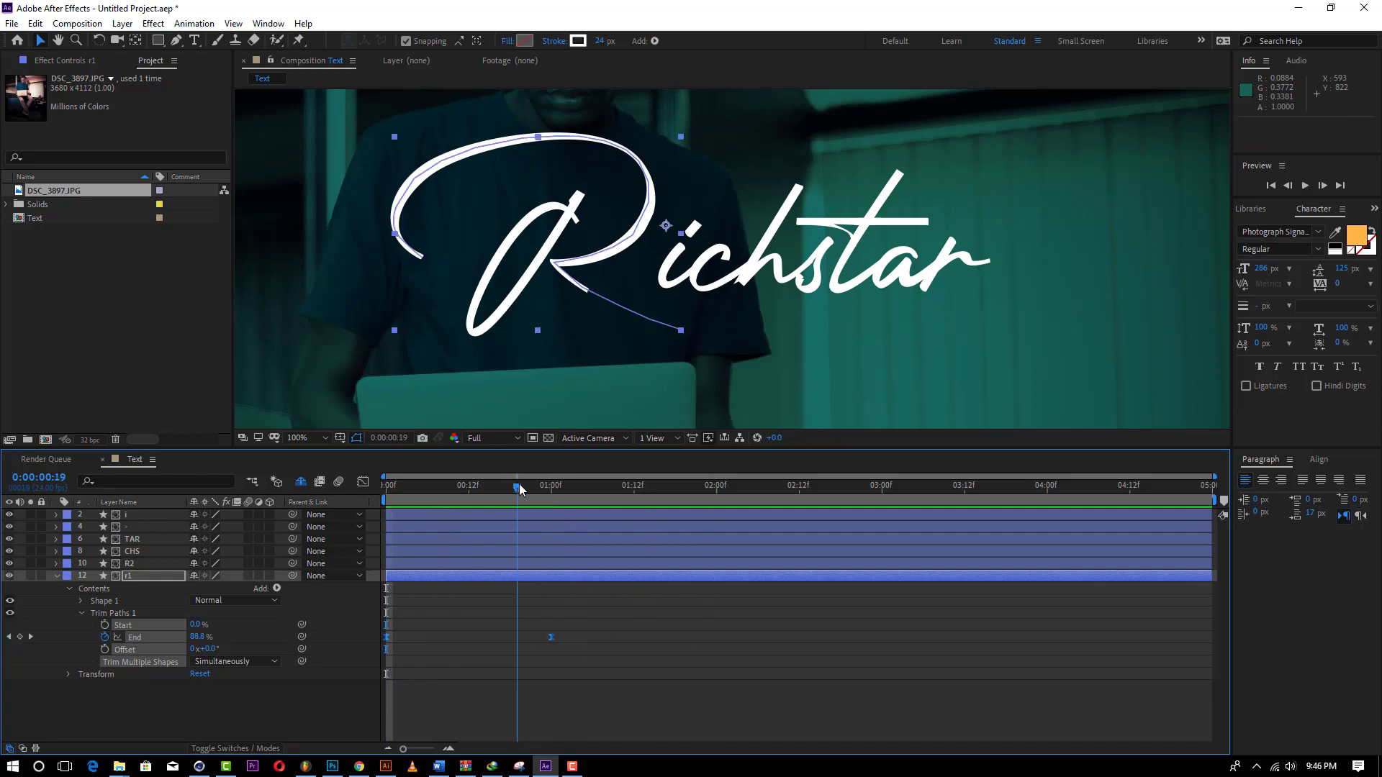
pyautogui.moveTo(519, 484); pyautogui.dragTo(551, 486)
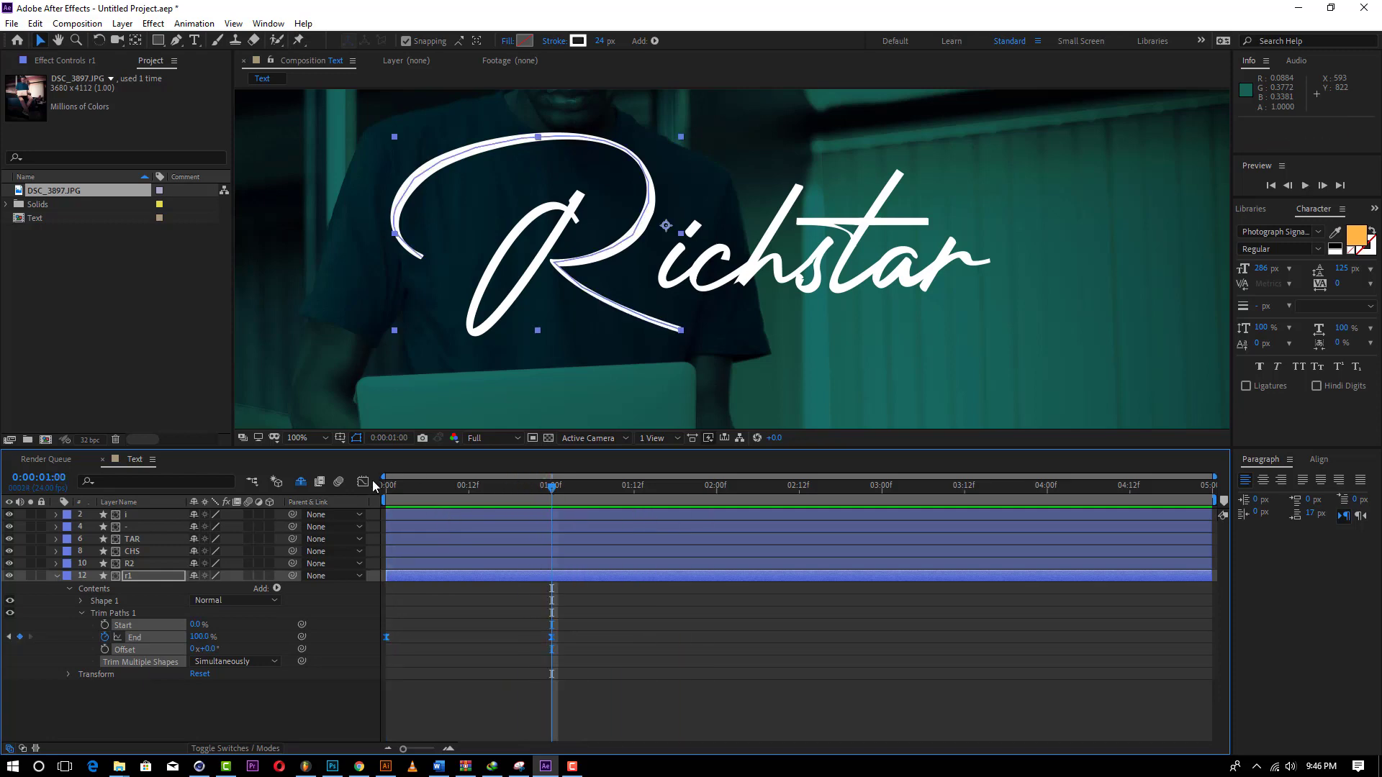
pyautogui.click(362, 482)
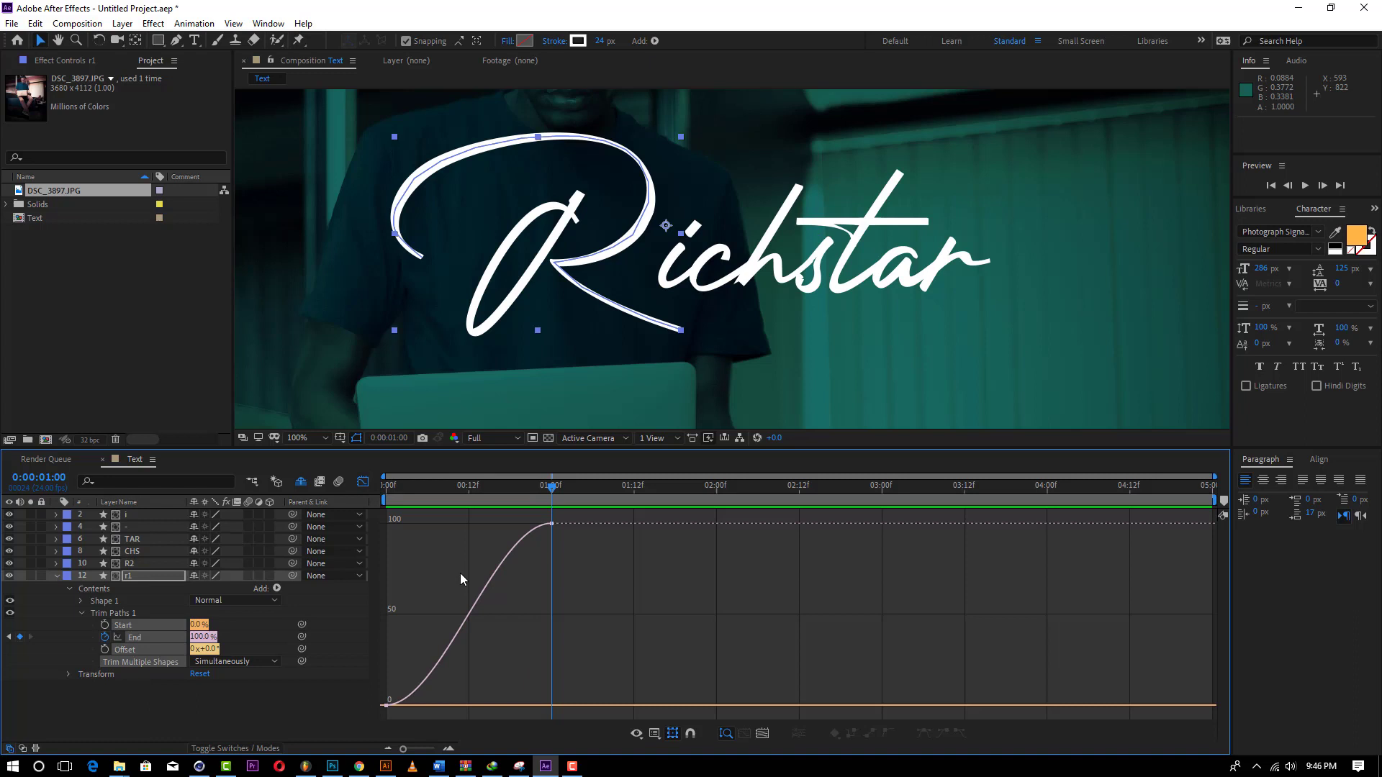
# Step: Drag the final End keyframe's handle left for a longer ease, preview, and return to layer bars
pyautogui.doubleClick(546, 527)
pyautogui.click(551, 524)
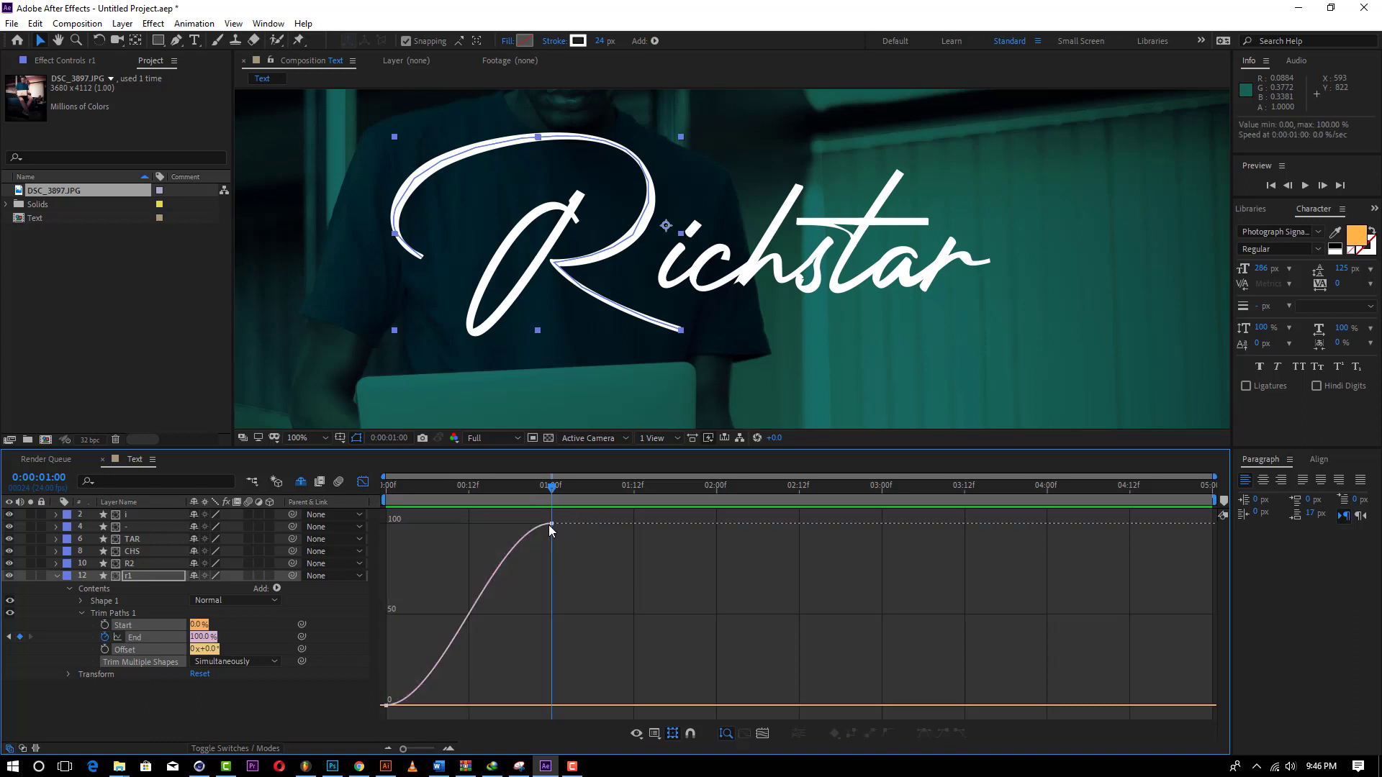
pyautogui.moveTo(497, 525)
pyautogui.mouseDown()
pyautogui.moveTo(436, 529)
pyautogui.moveTo(430, 503)
pyautogui.moveTo(412, 538)
pyautogui.mouseUp()
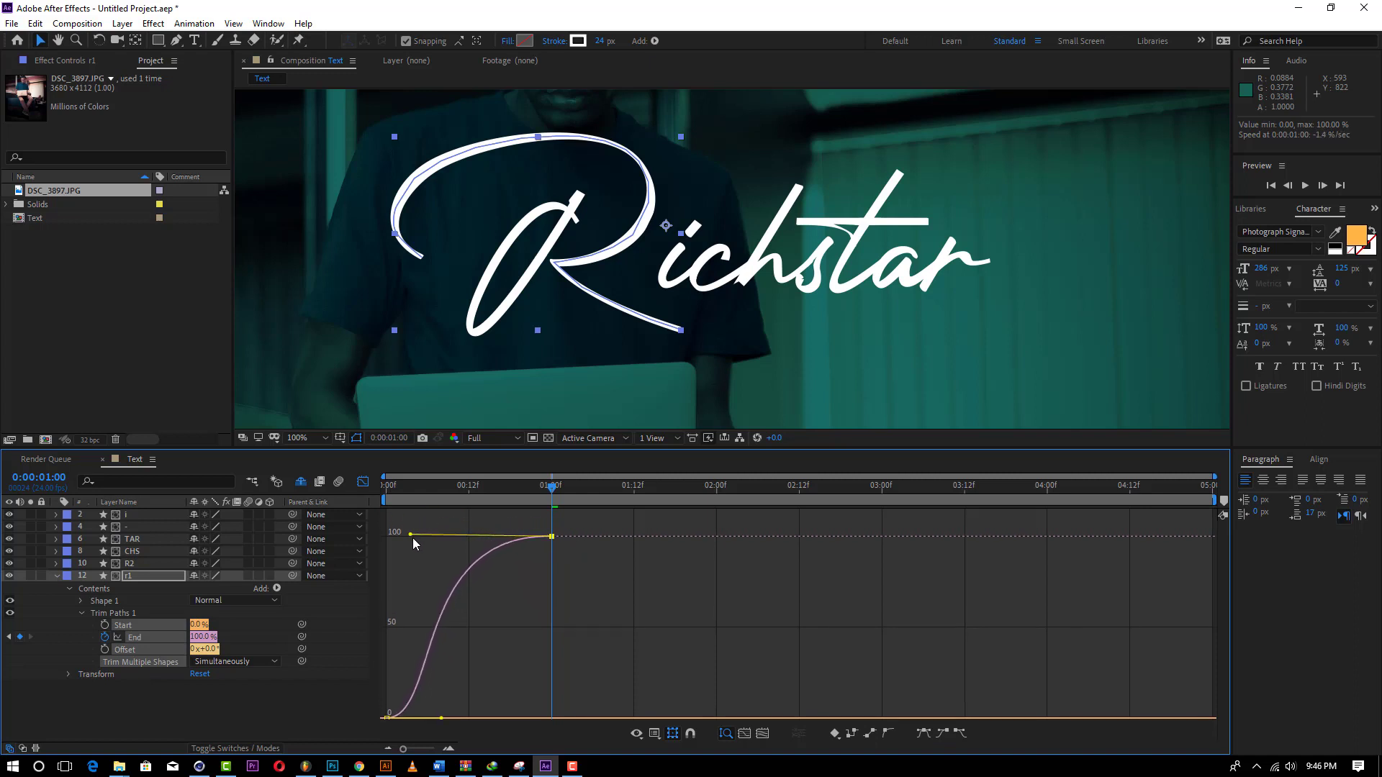
pyautogui.click(382, 495)
pyautogui.press('space')
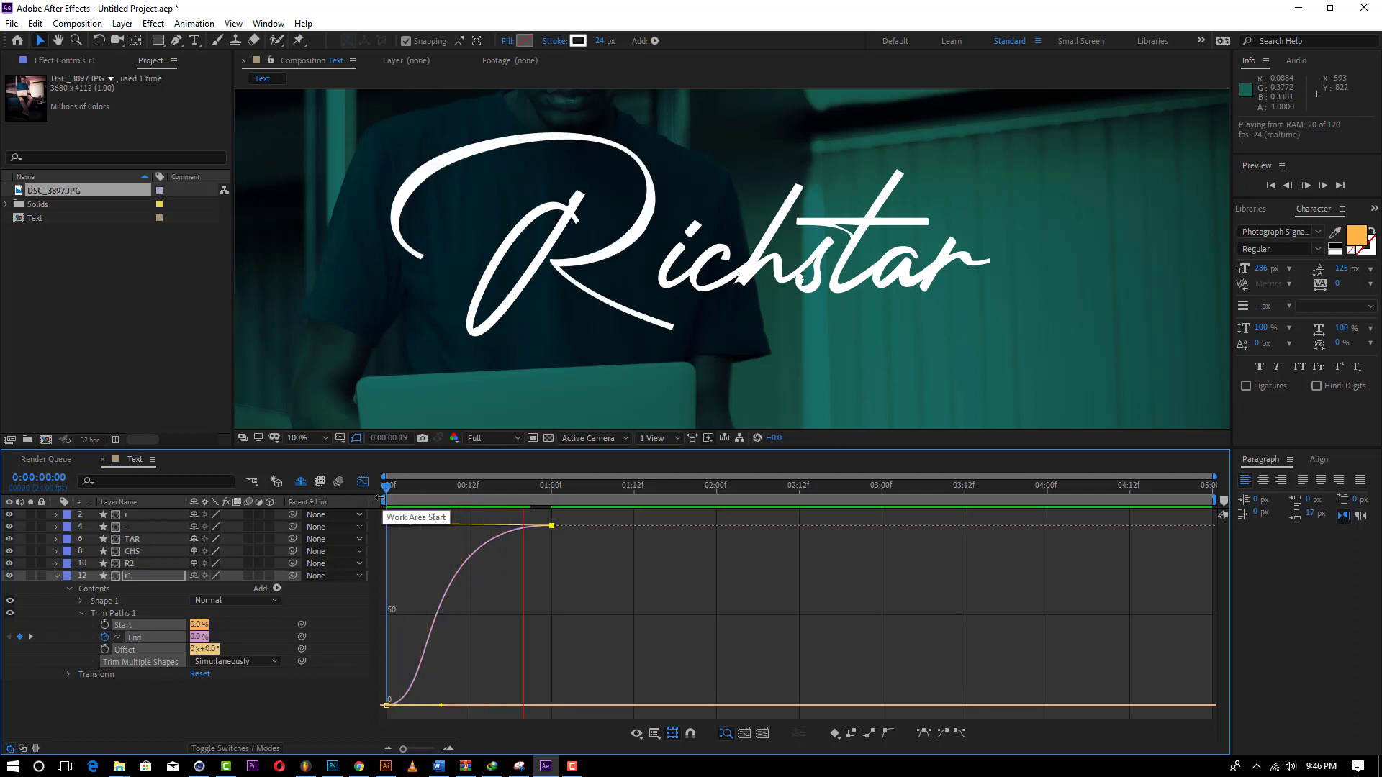
pyautogui.click(455, 488)
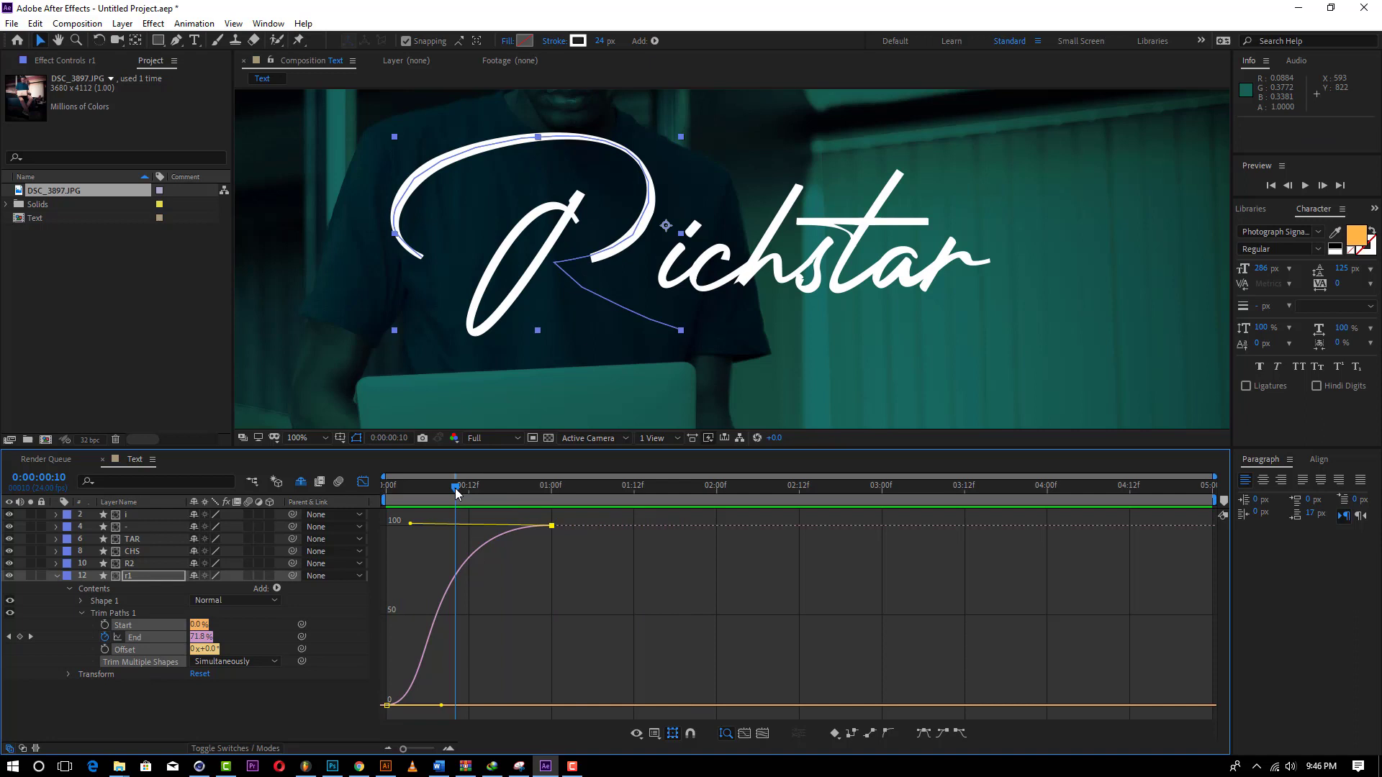
pyautogui.click(363, 482)
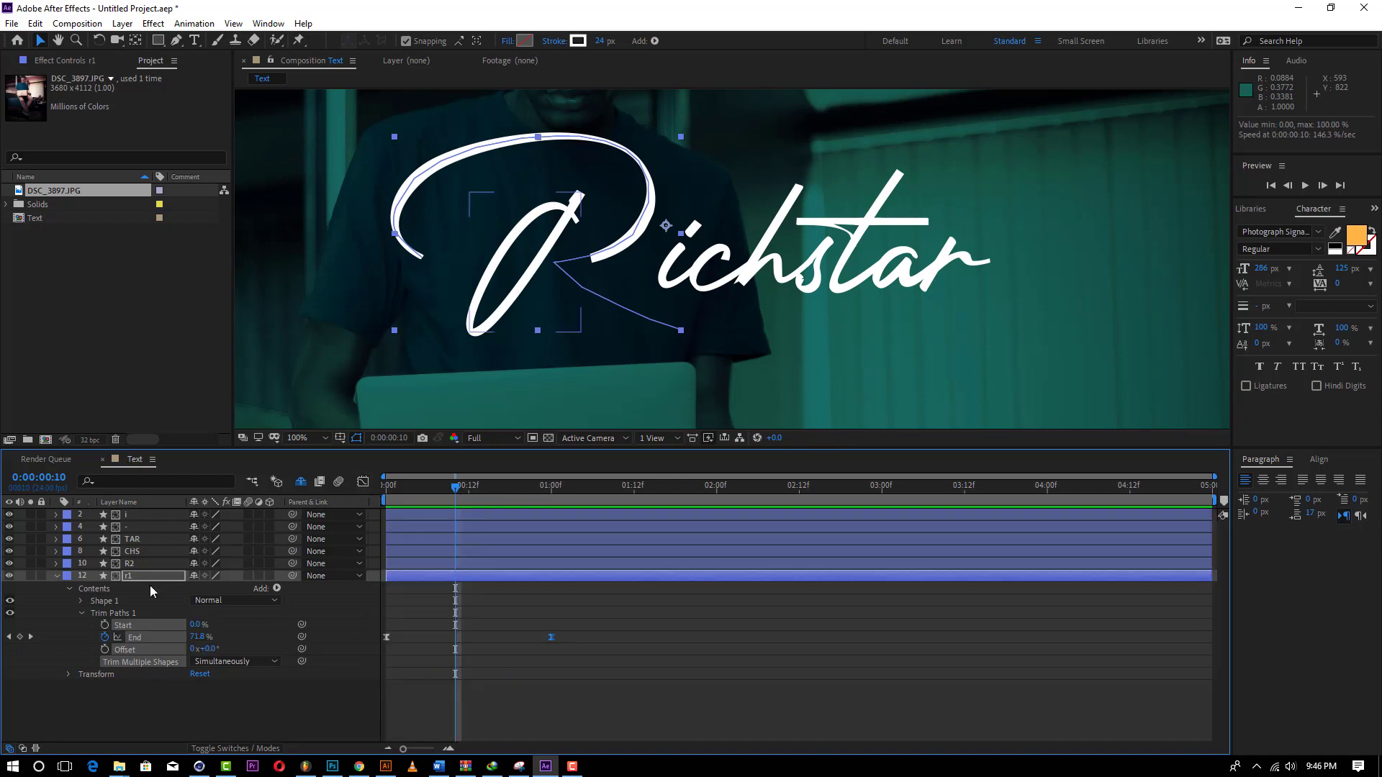
# Step: Move r1's final End keyframe to 1:12 and preview the slower R stroke
pyautogui.click(59, 577)
pyautogui.click(56, 576)
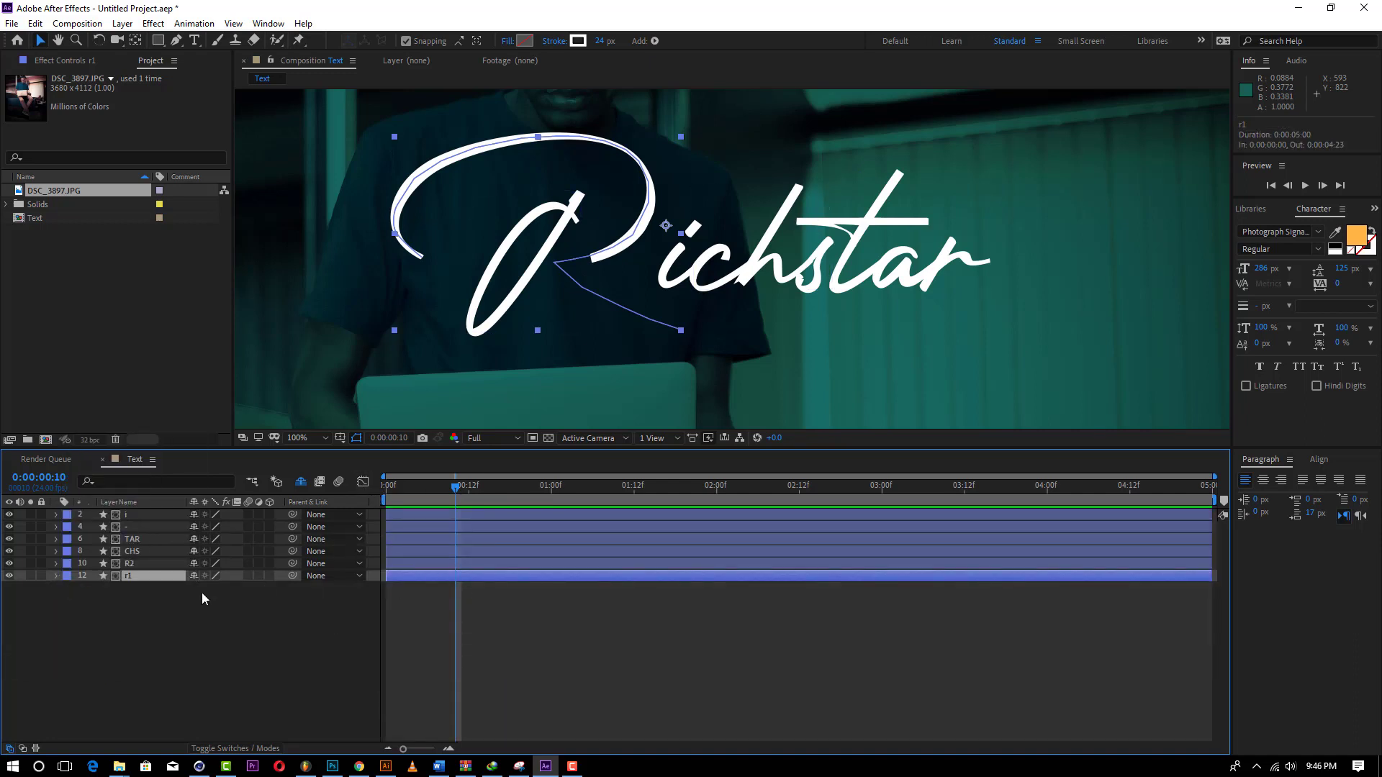
pyautogui.press('u')
pyautogui.click(633, 490)
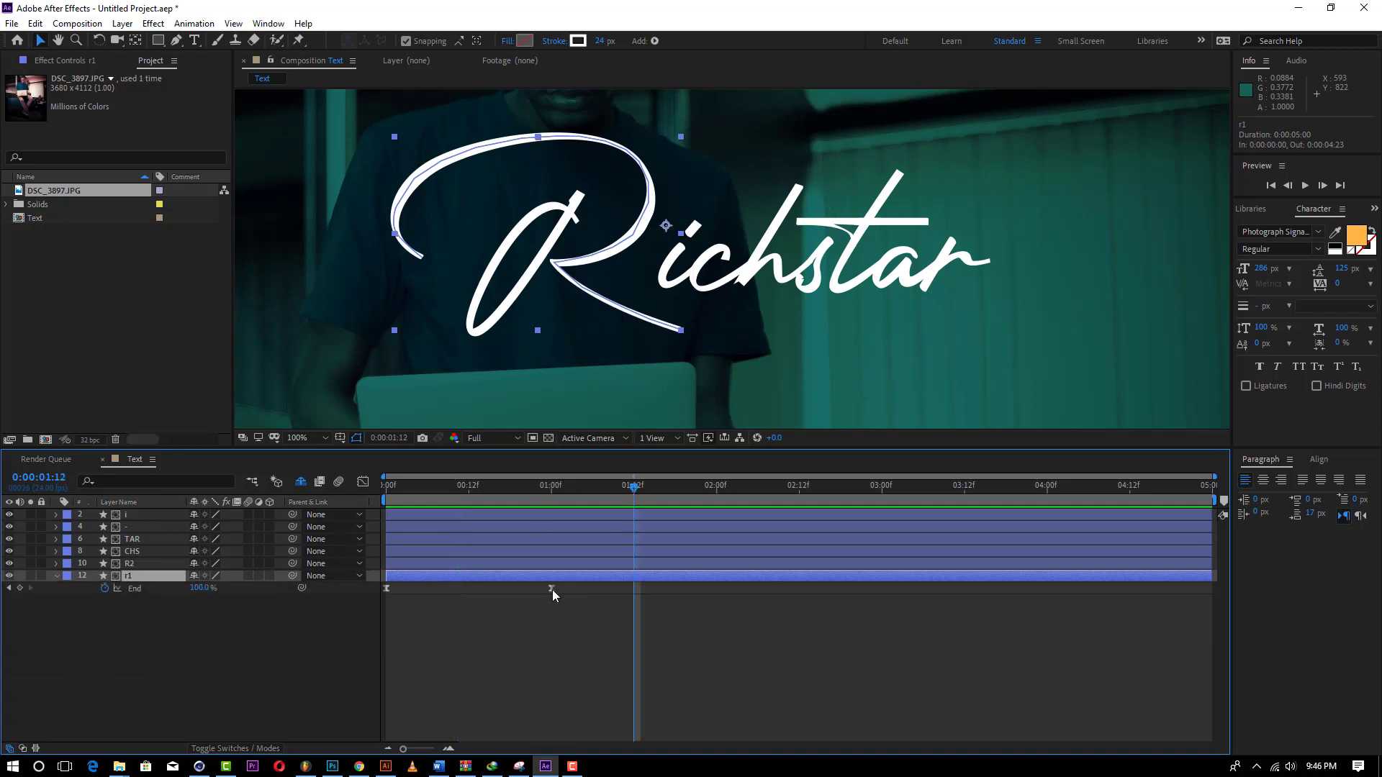
pyautogui.moveTo(552, 589); pyautogui.dragTo(632, 589)
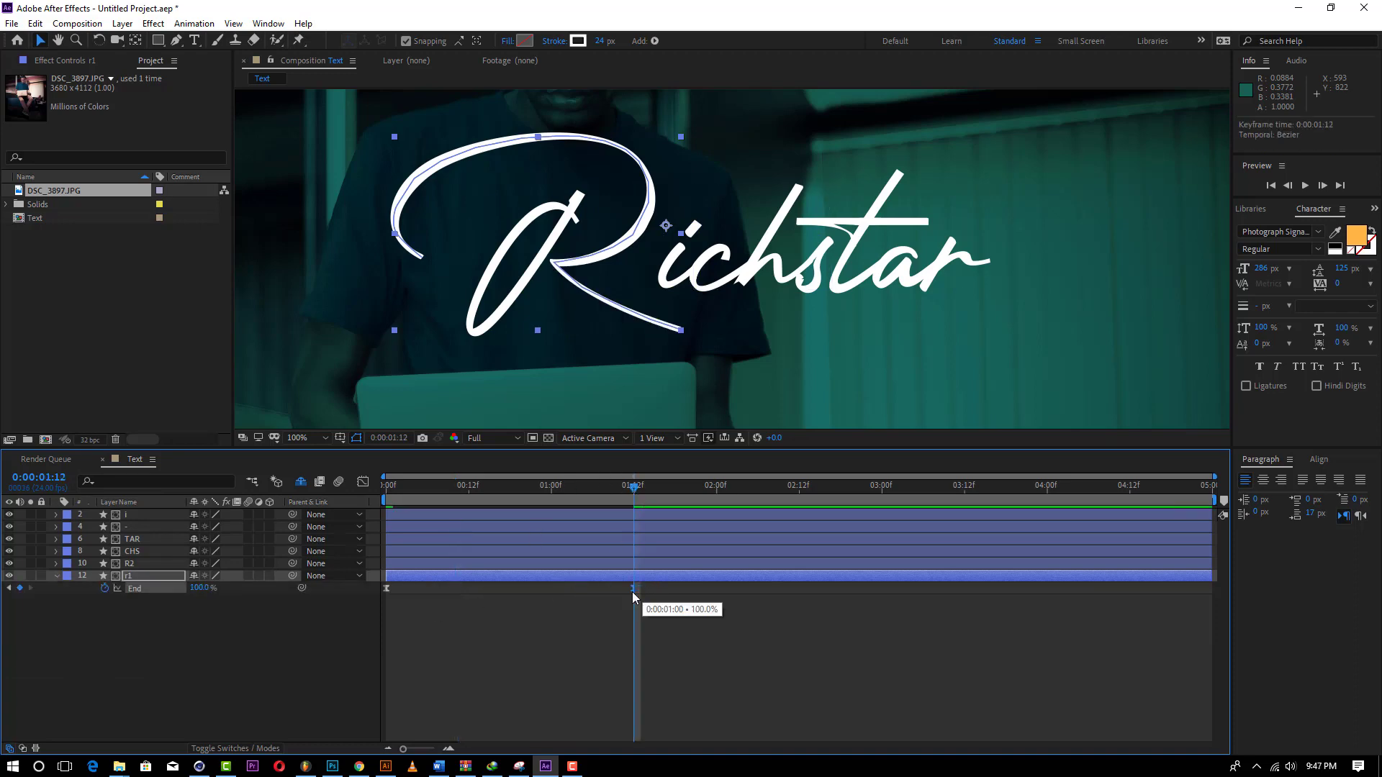
pyautogui.click(489, 487)
pyautogui.press('Home')
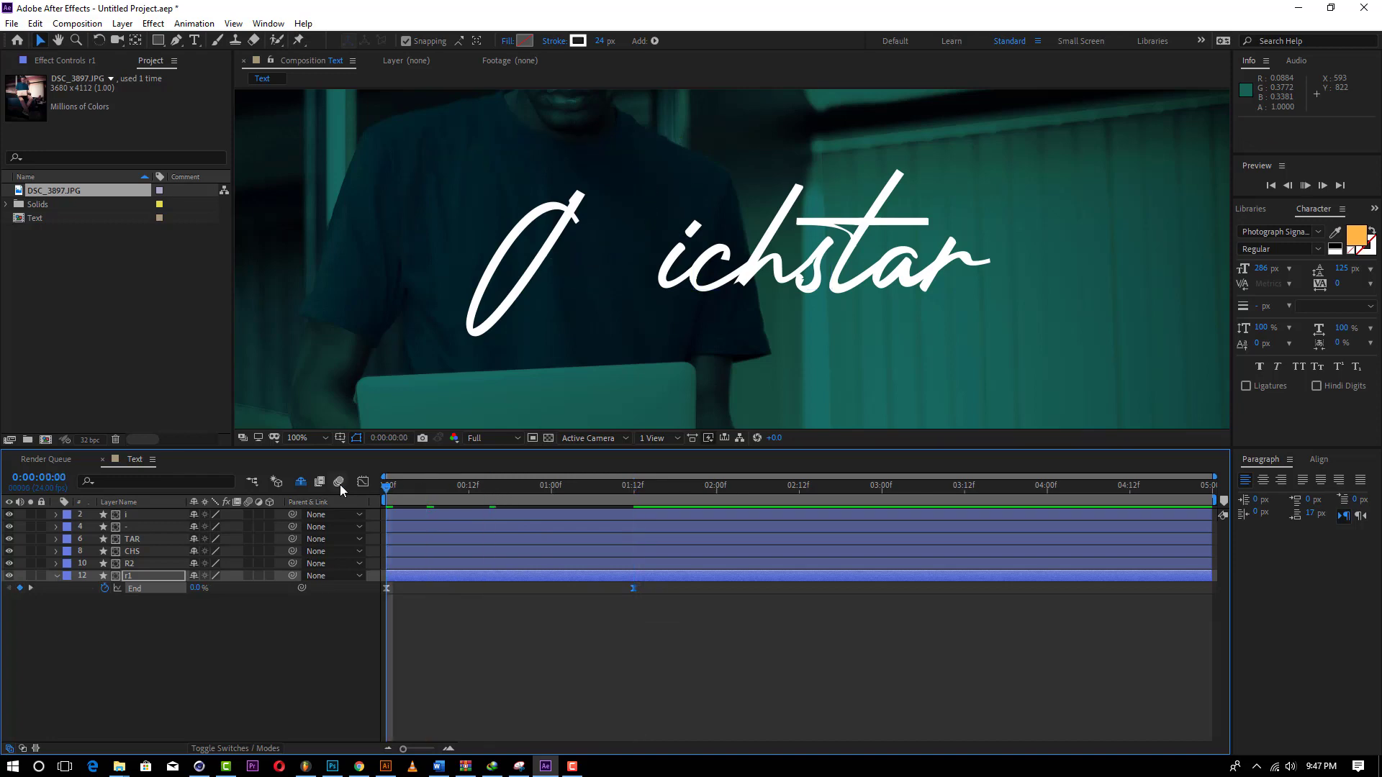
pyautogui.press('space')
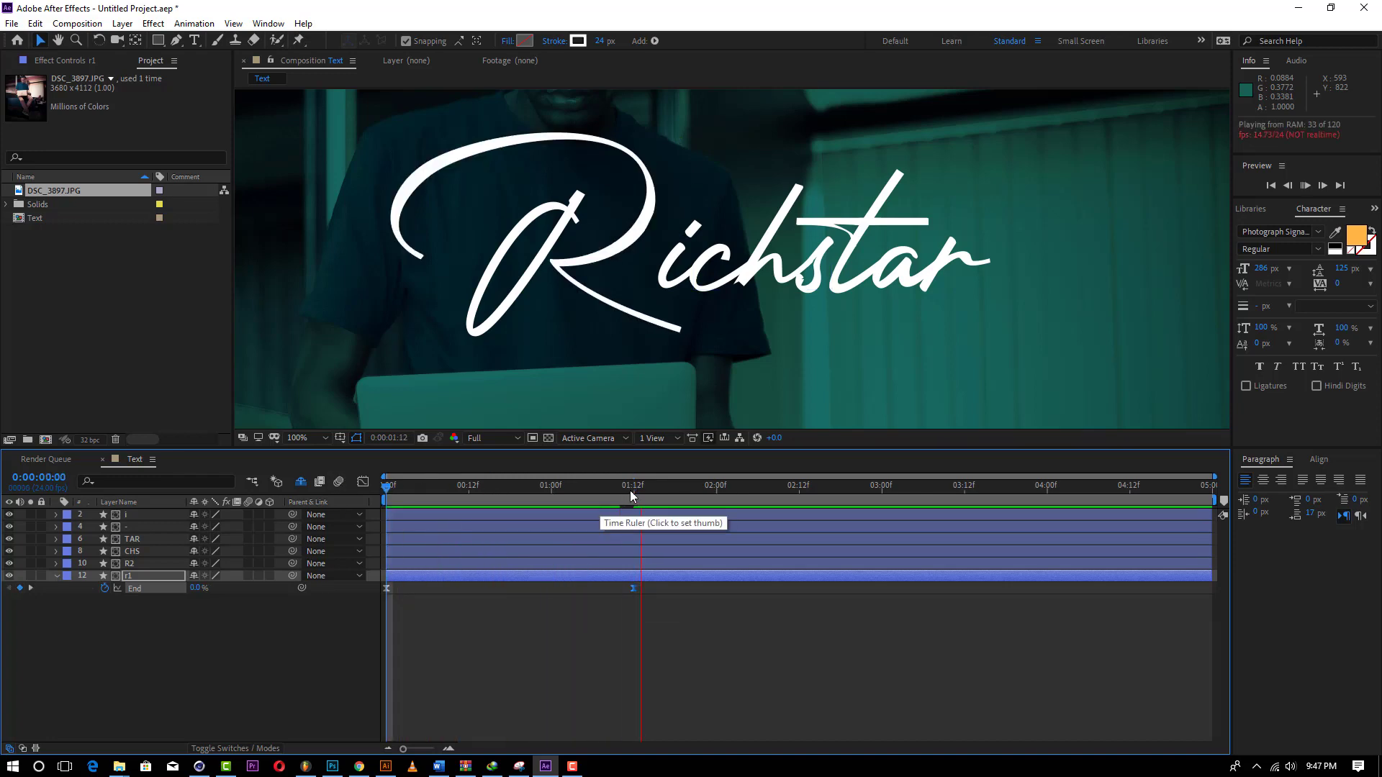
pyautogui.click(634, 491)
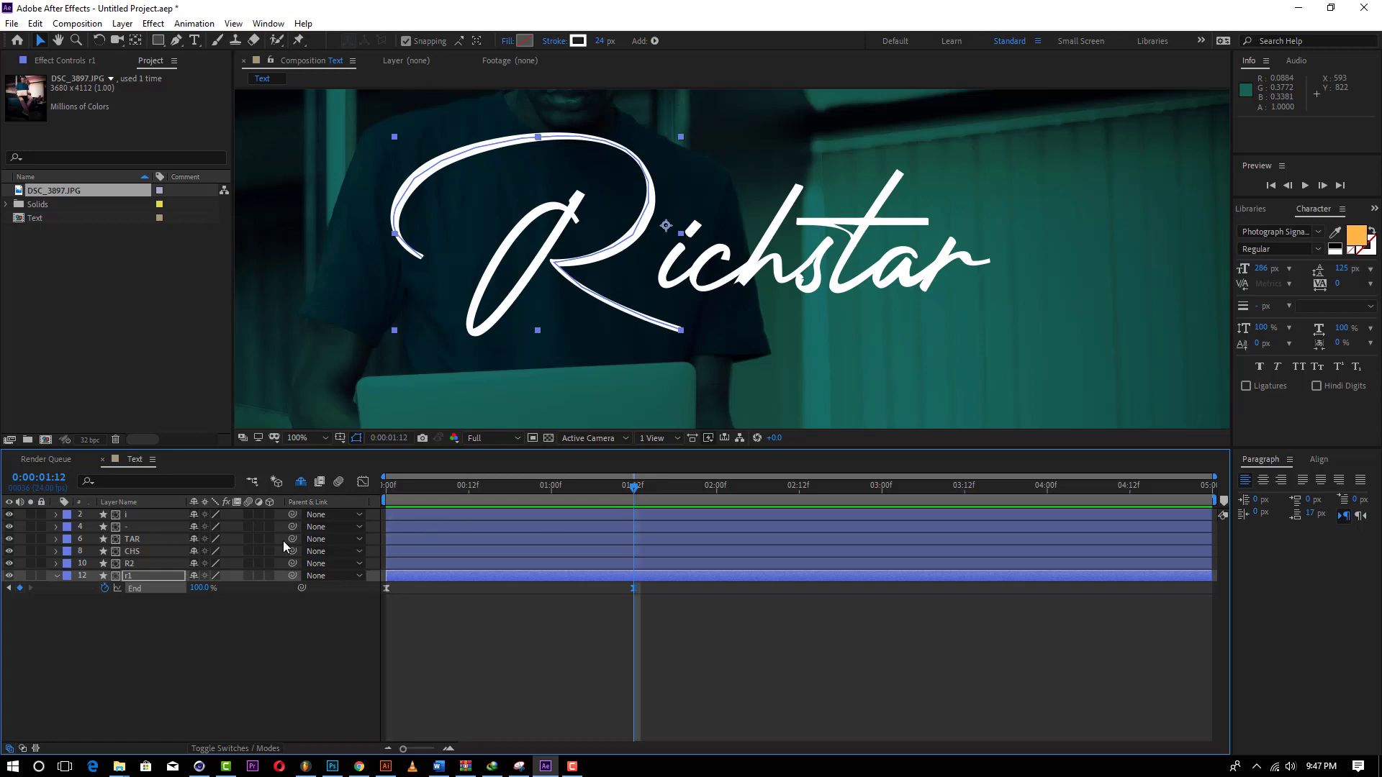
# Step: Select and copy both of r1's End keyframes
pyautogui.click(148, 565)
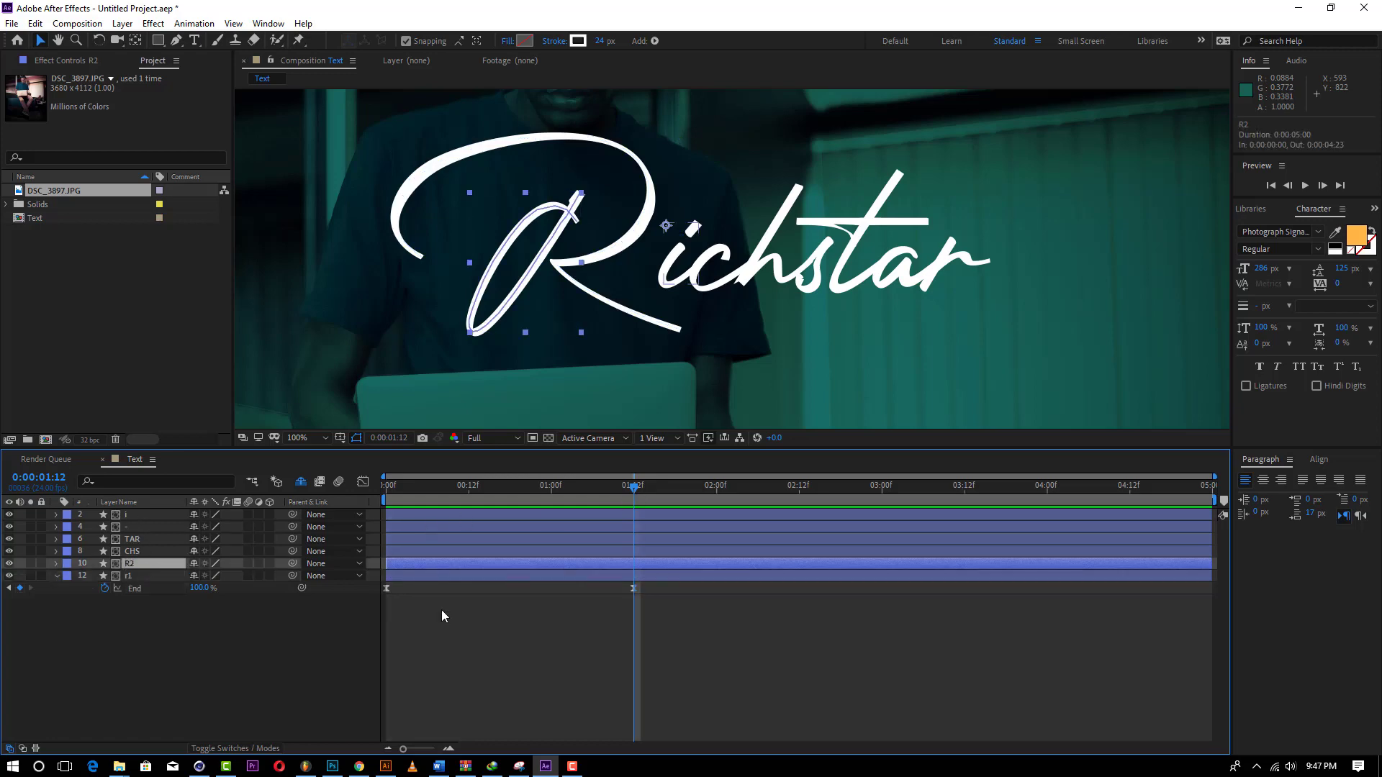
pyautogui.moveTo(662, 629); pyautogui.dragTo(374, 585)
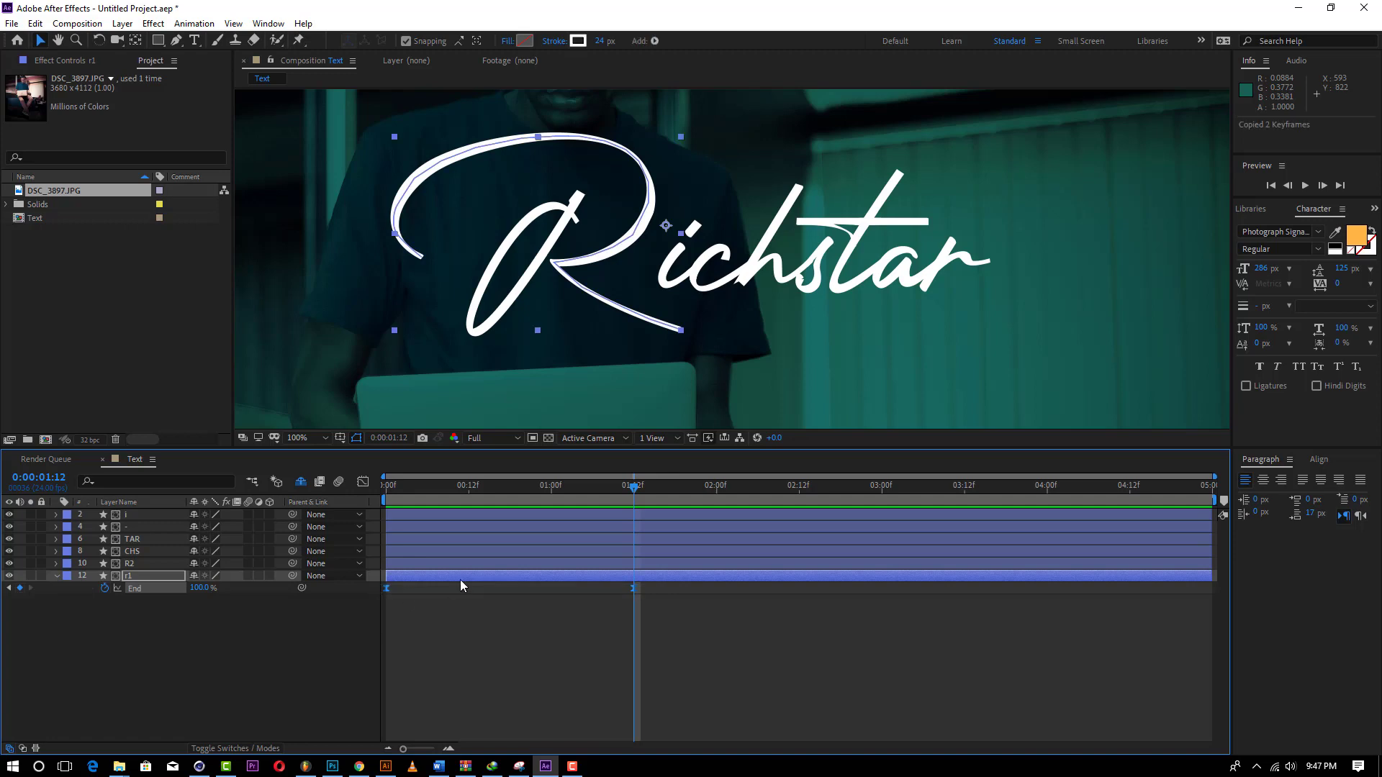
pyautogui.click(442, 565)
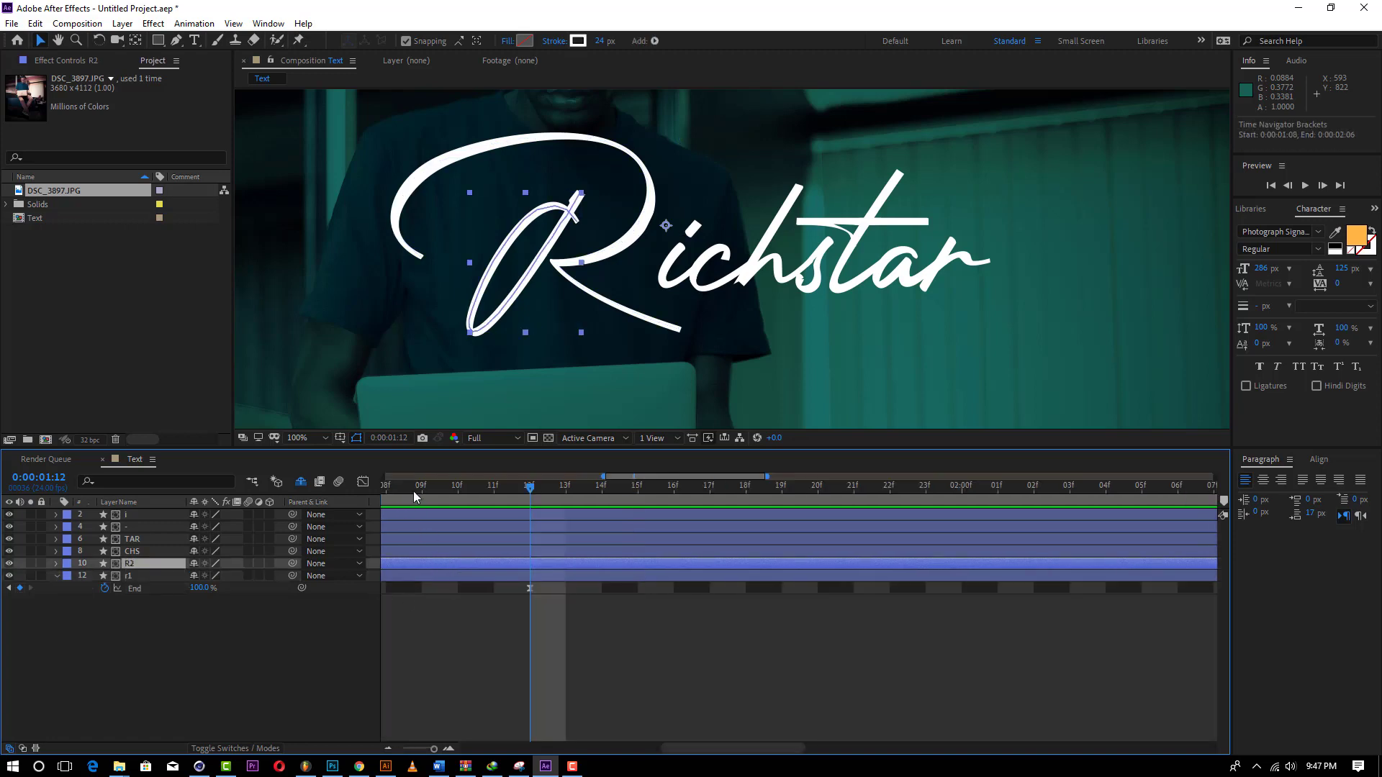
pyautogui.moveTo(403, 749)
pyautogui.mouseDown()
pyautogui.moveTo(435, 749)
pyautogui.moveTo(403, 749)
pyautogui.mouseUp()
pyautogui.press('d')
# Step: At 0:00, paste the End keyframes onto the i, -, TAR, CHS and R2 layers, then preview
pyautogui.moveTo(420, 481); pyautogui.dragTo(321, 488)
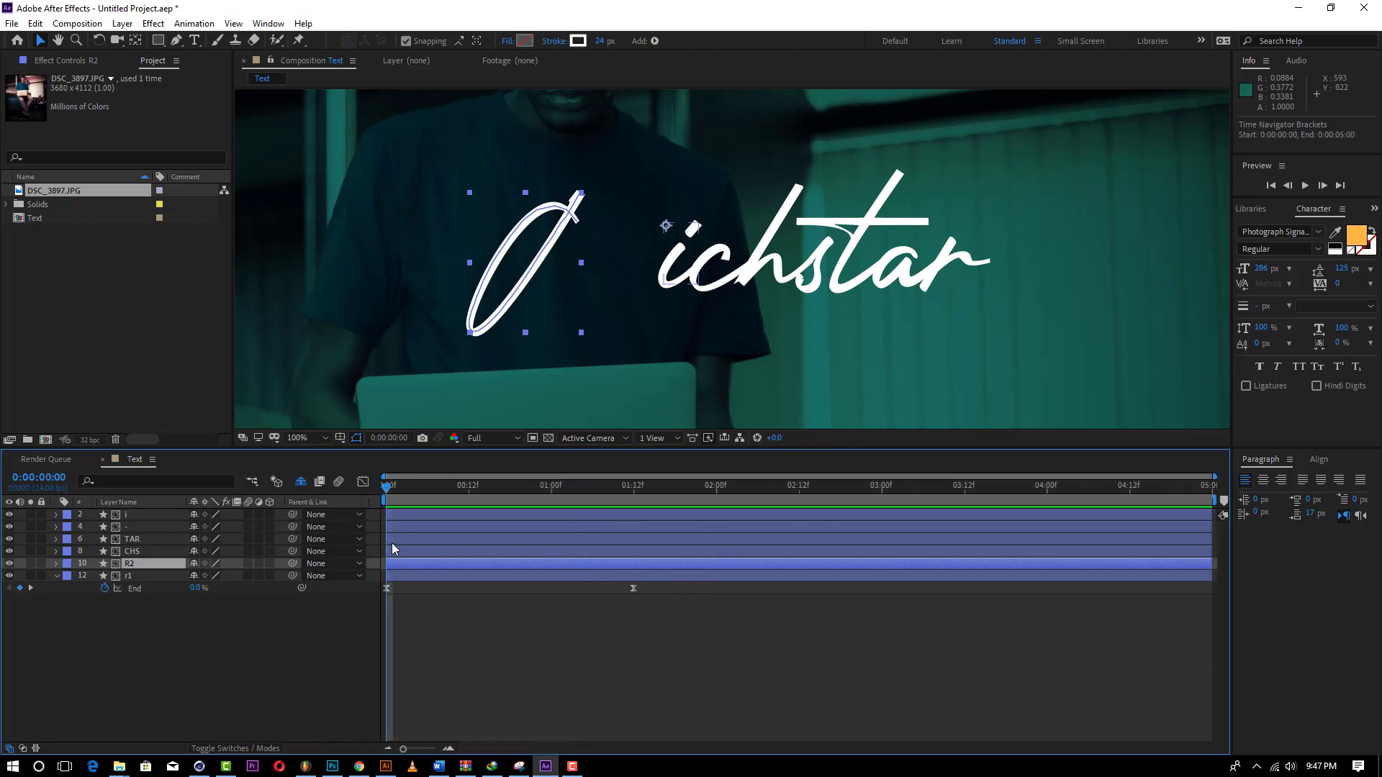
pyautogui.keyDown('shift'); pyautogui.click(398, 513); pyautogui.keyUp('shift')
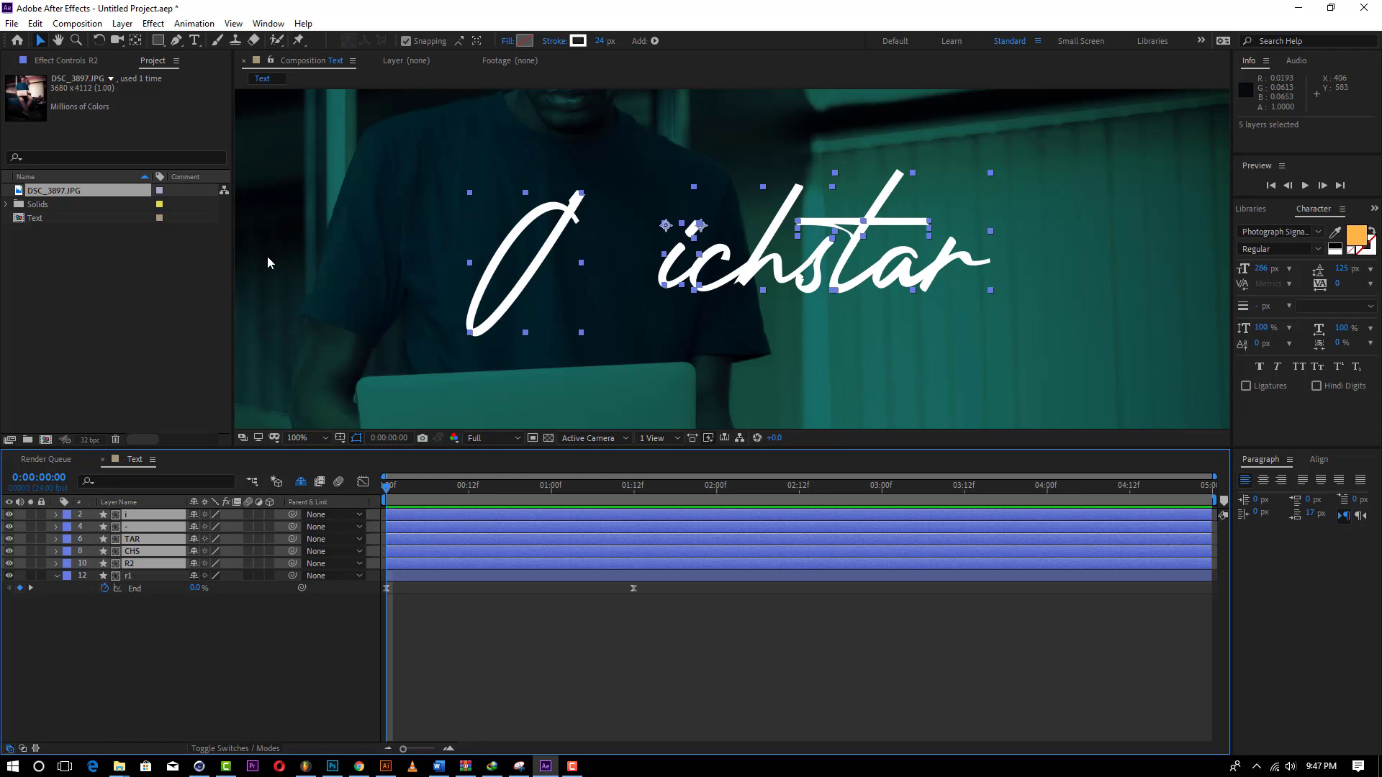
pyautogui.click(35, 23)
pyautogui.click(76, 171)
pyautogui.click(454, 590)
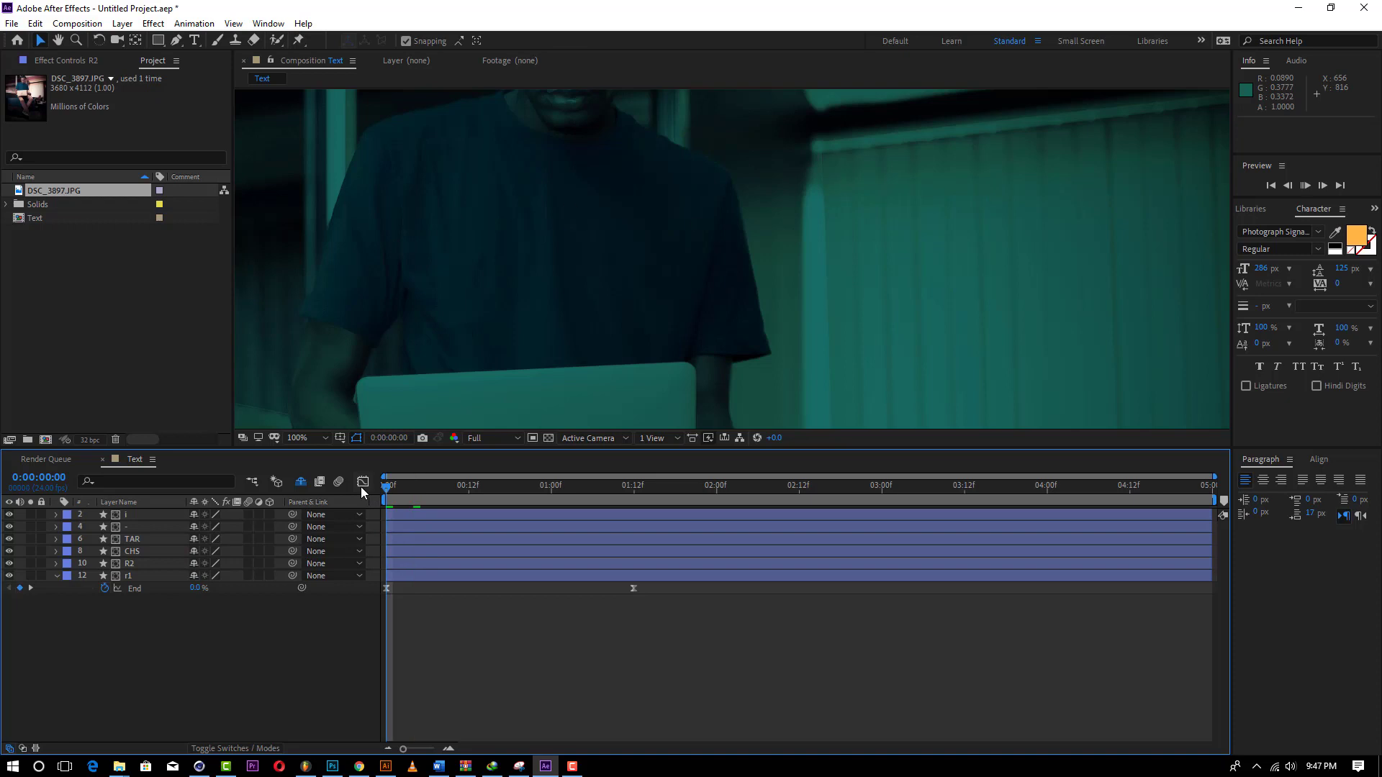
pyautogui.press('space')
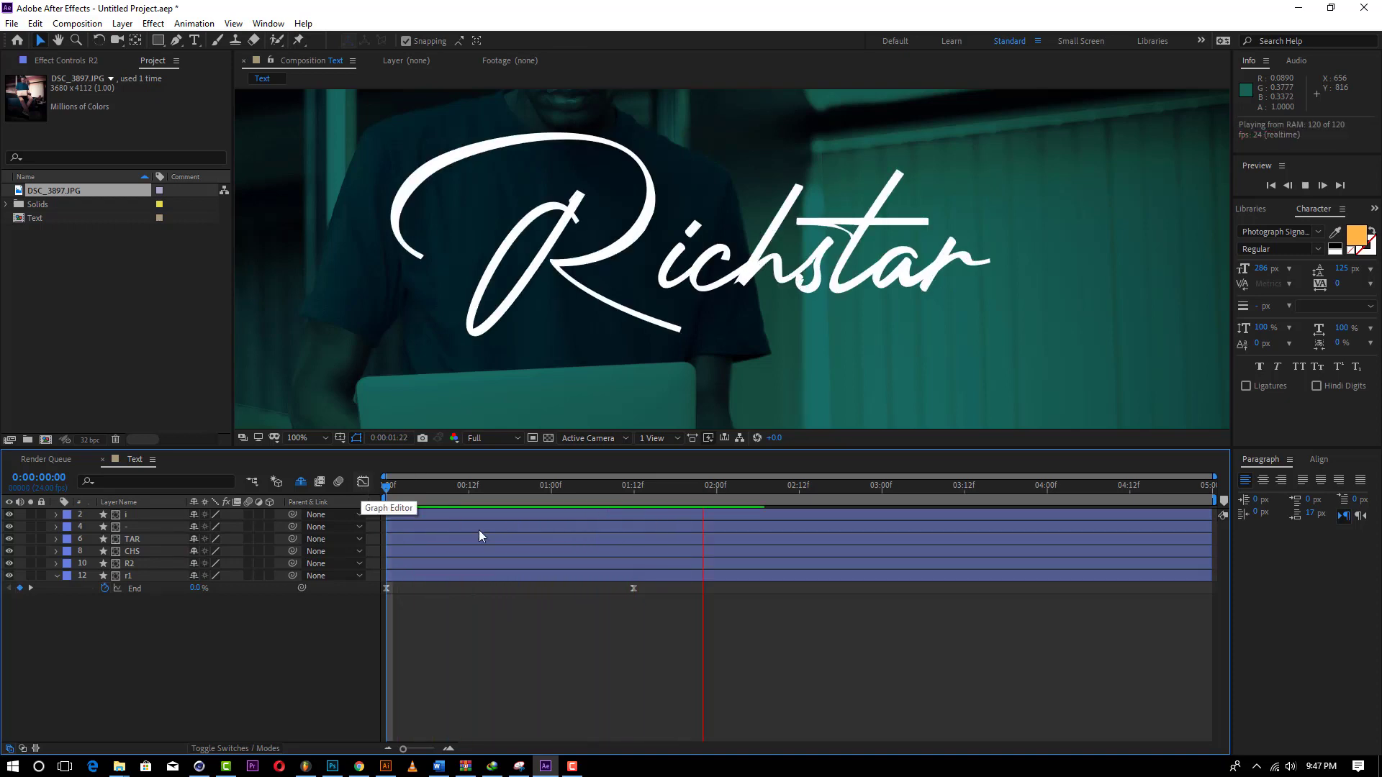
# Step: Delay the R2 stroke layer to start at frame 17
pyautogui.click(442, 489)
pyautogui.moveTo(444, 489)
pyautogui.mouseDown()
pyautogui.moveTo(473, 491)
pyautogui.moveTo(379, 499)
pyautogui.moveTo(464, 513)
pyautogui.mouseUp()
pyautogui.click(465, 514)
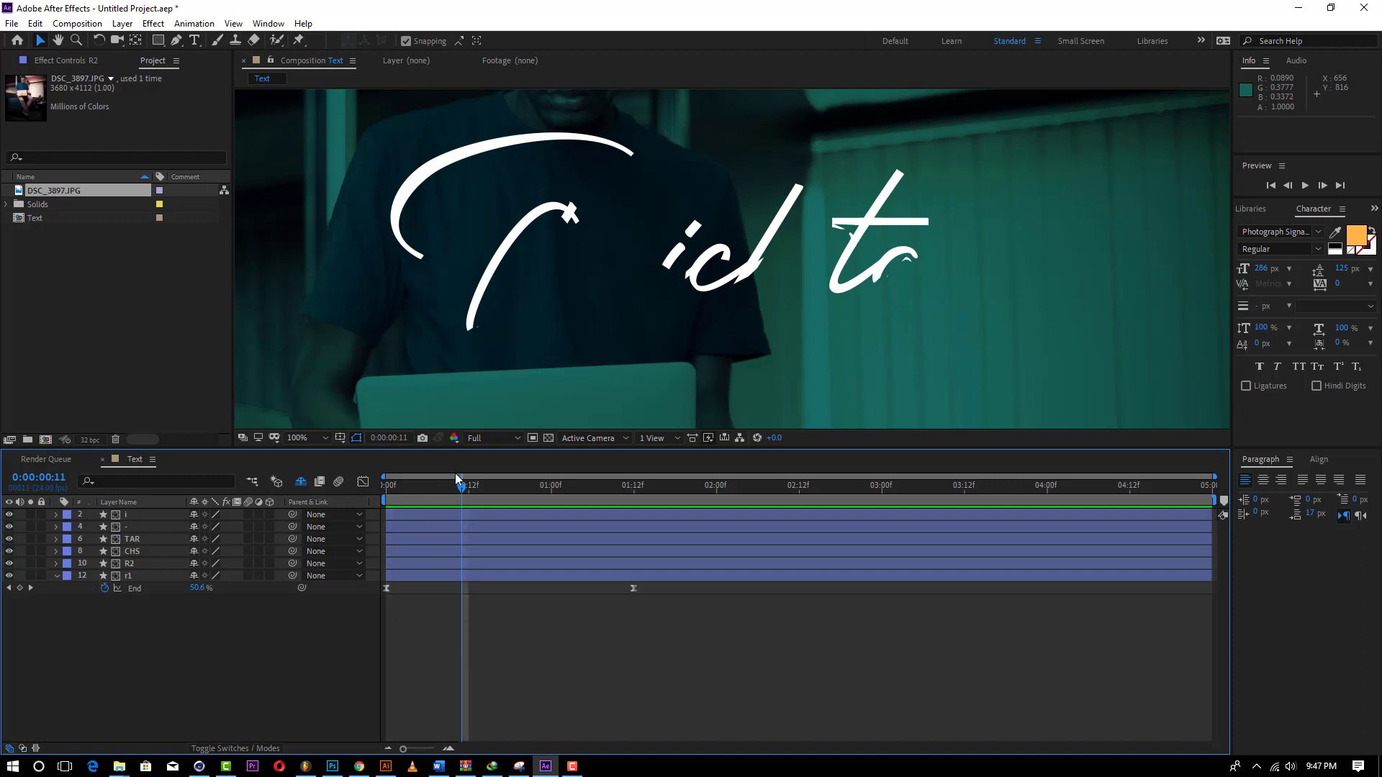
pyautogui.click(408, 576)
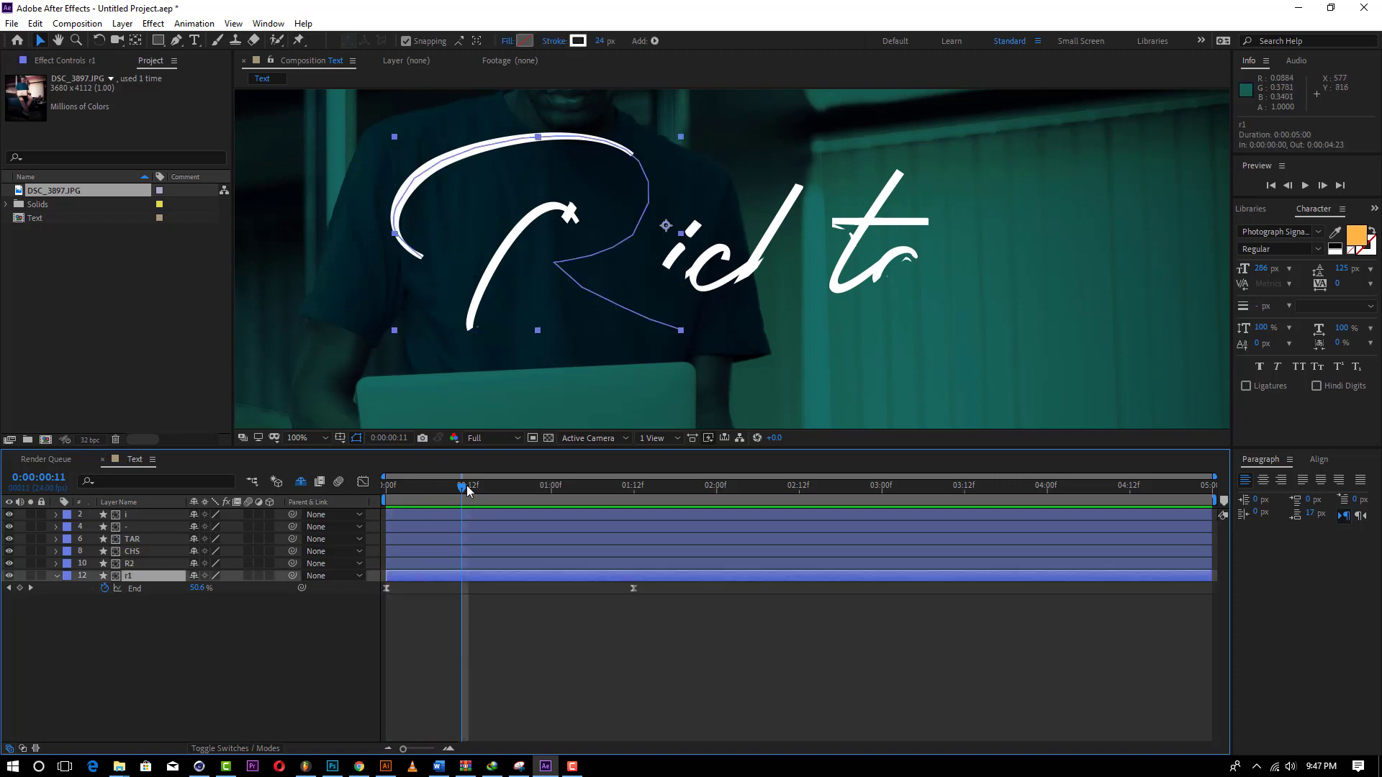
pyautogui.moveTo(468, 488); pyautogui.dragTo(504, 494)
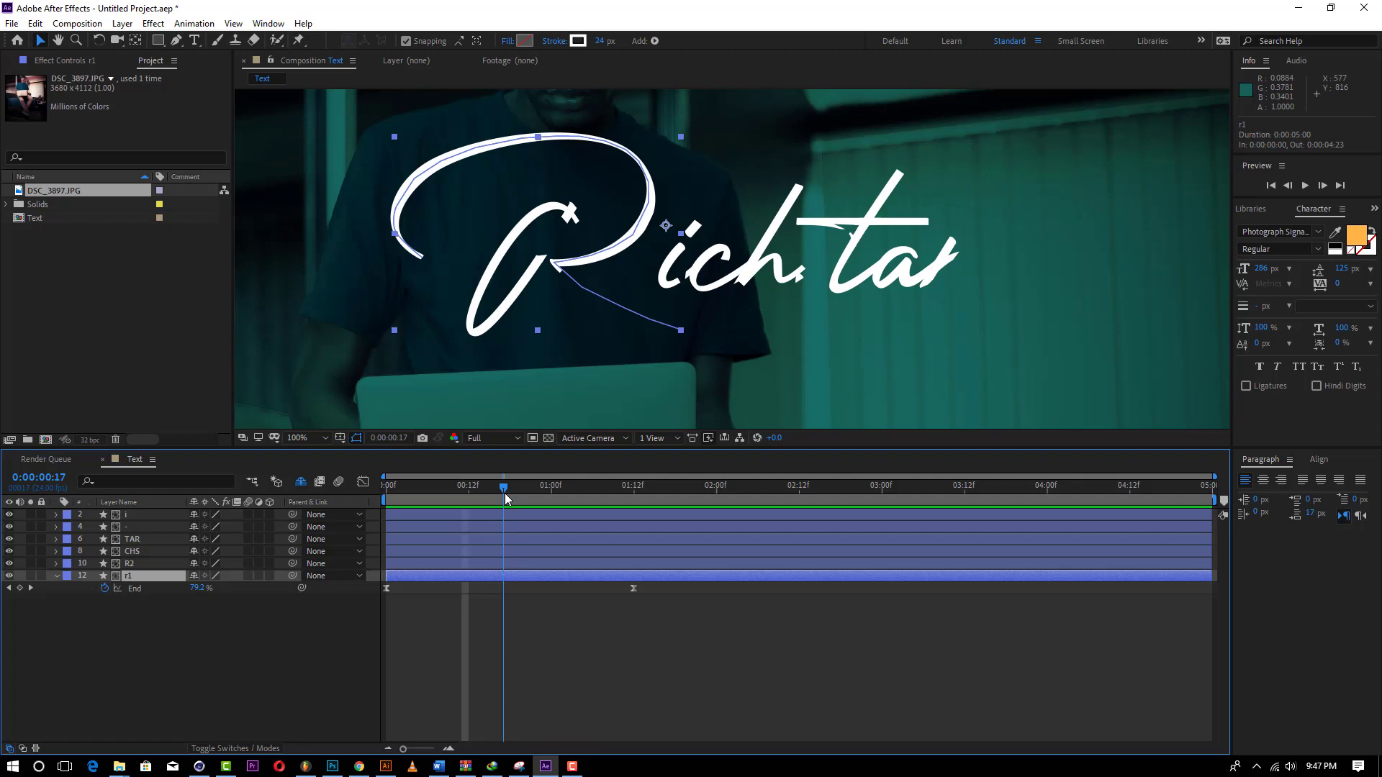
pyautogui.click(437, 564)
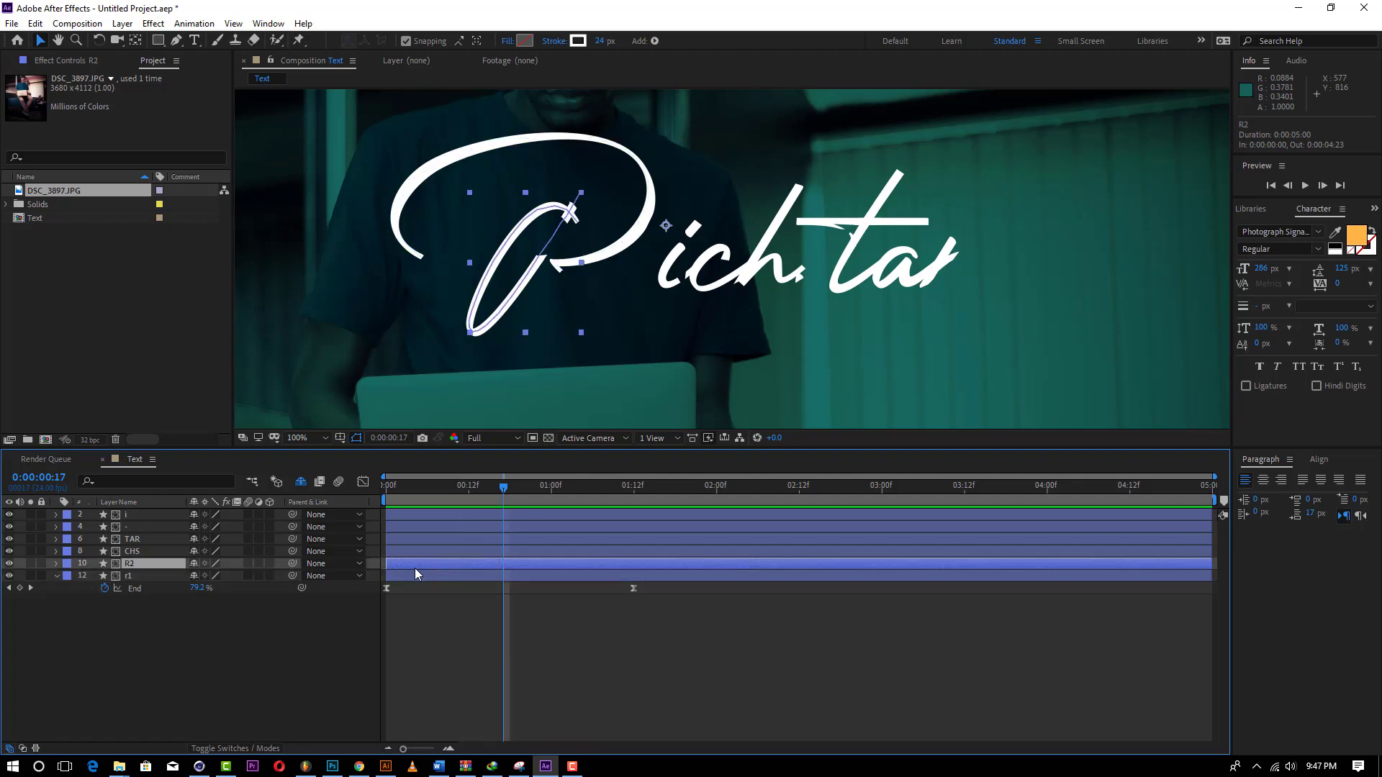
pyautogui.moveTo(421, 568); pyautogui.dragTo(520, 573)
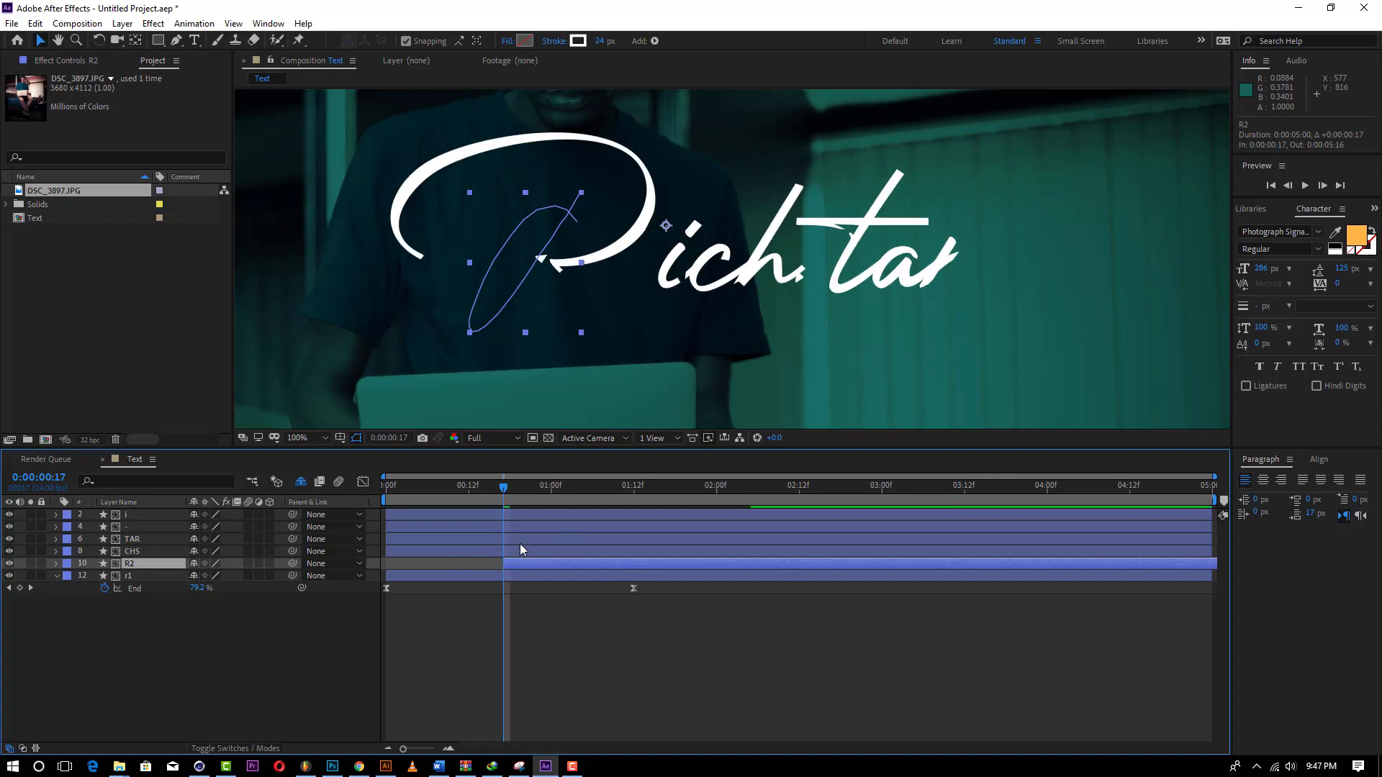
# Step: Delay the i stroke layer to start at 1:09
pyautogui.click(529, 552)
pyautogui.moveTo(507, 489); pyautogui.dragTo(633, 518)
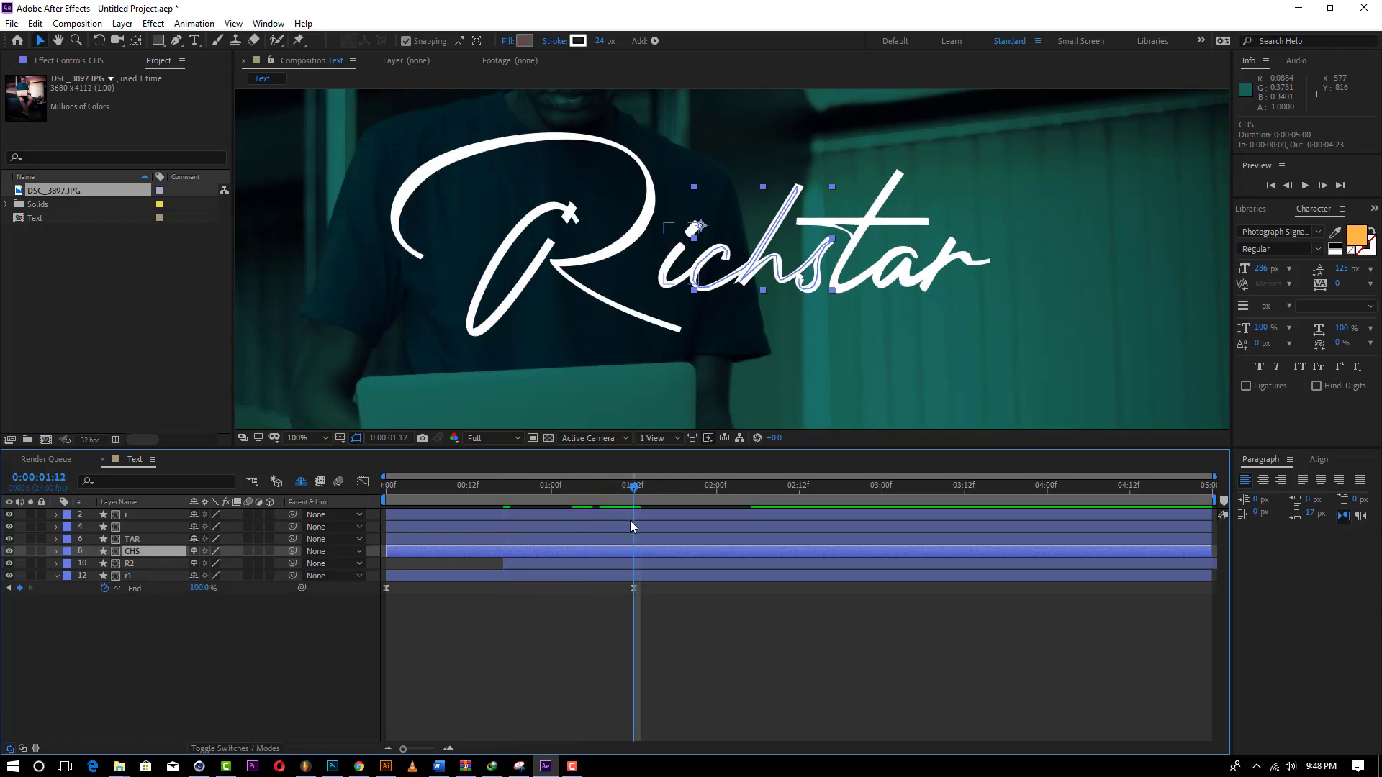
pyautogui.click(146, 515)
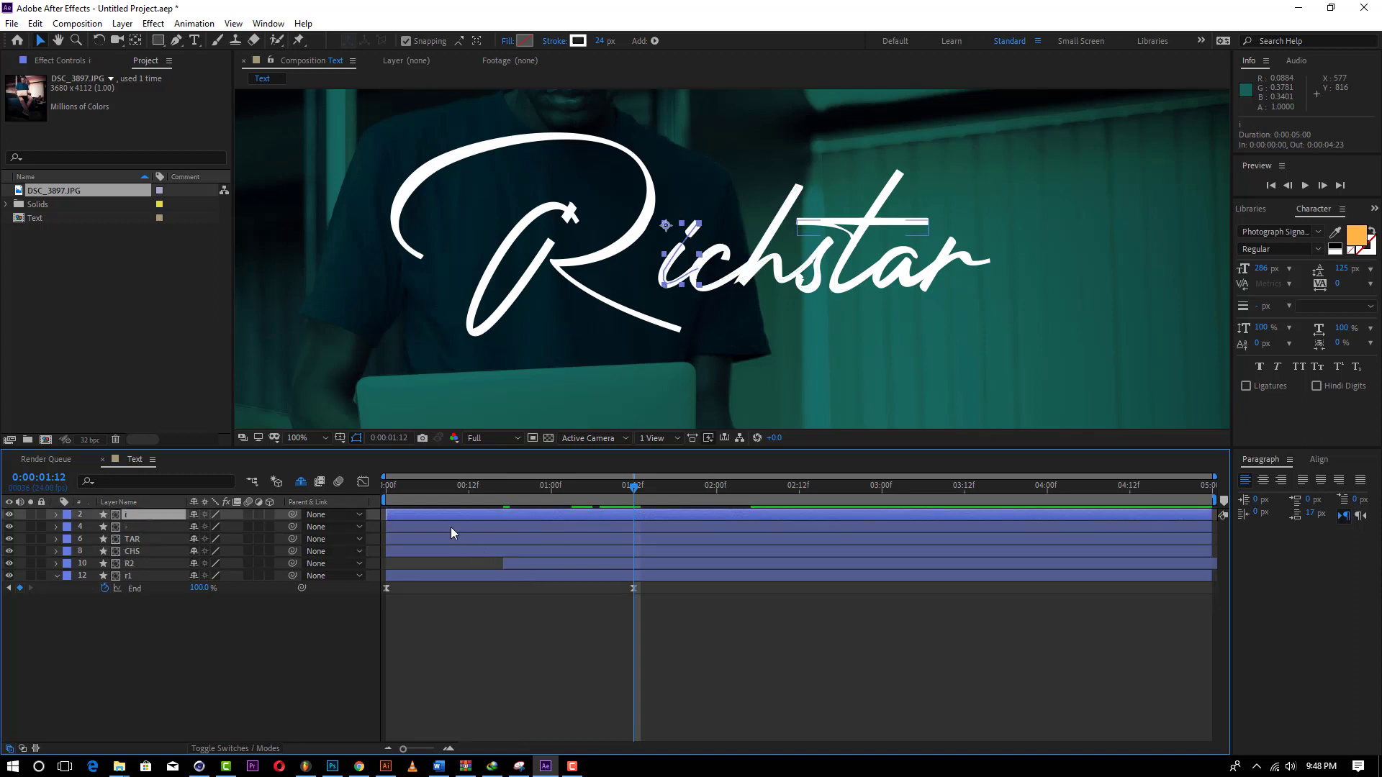
pyautogui.moveTo(408, 514); pyautogui.dragTo(634, 531)
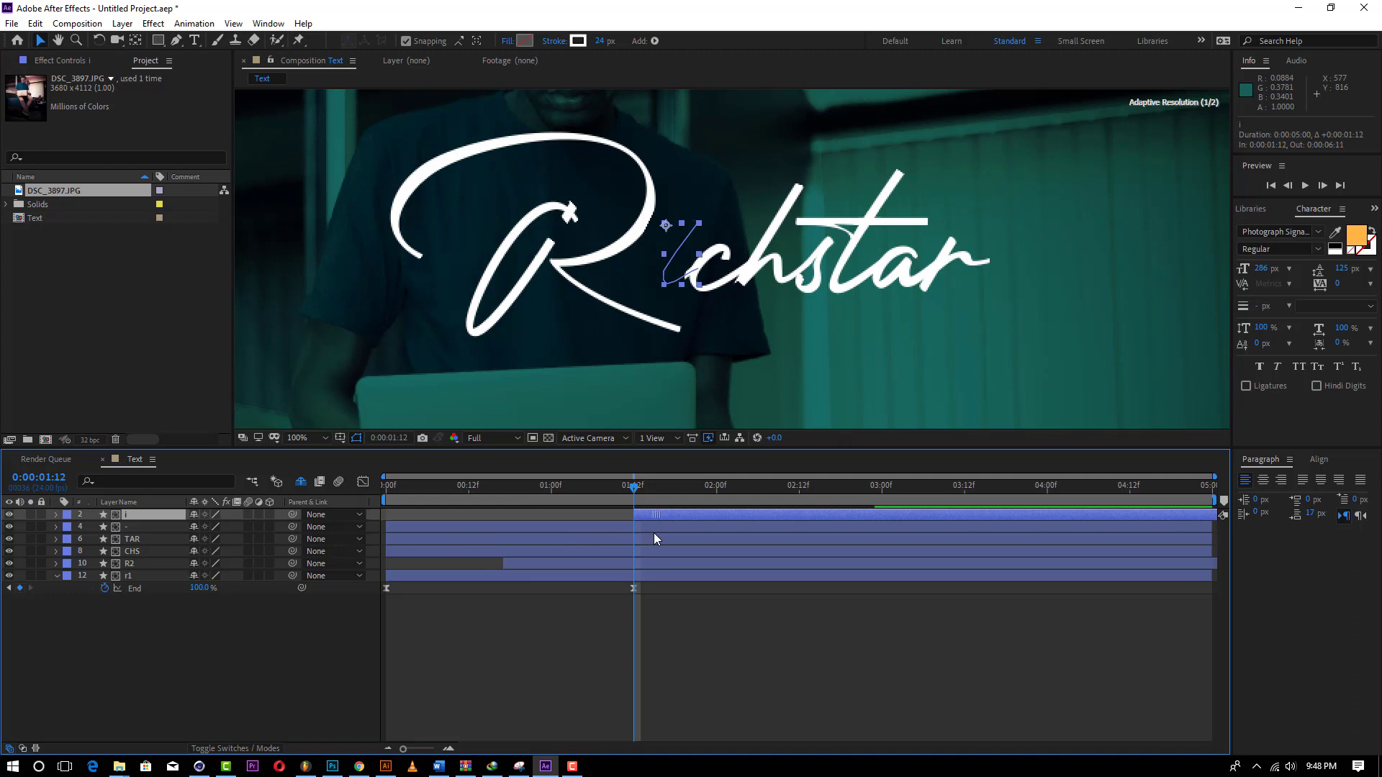
# Step: Move the CHS stroke layer to start around 1:10 and check the write-on near 2:00
pyautogui.click(136, 540)
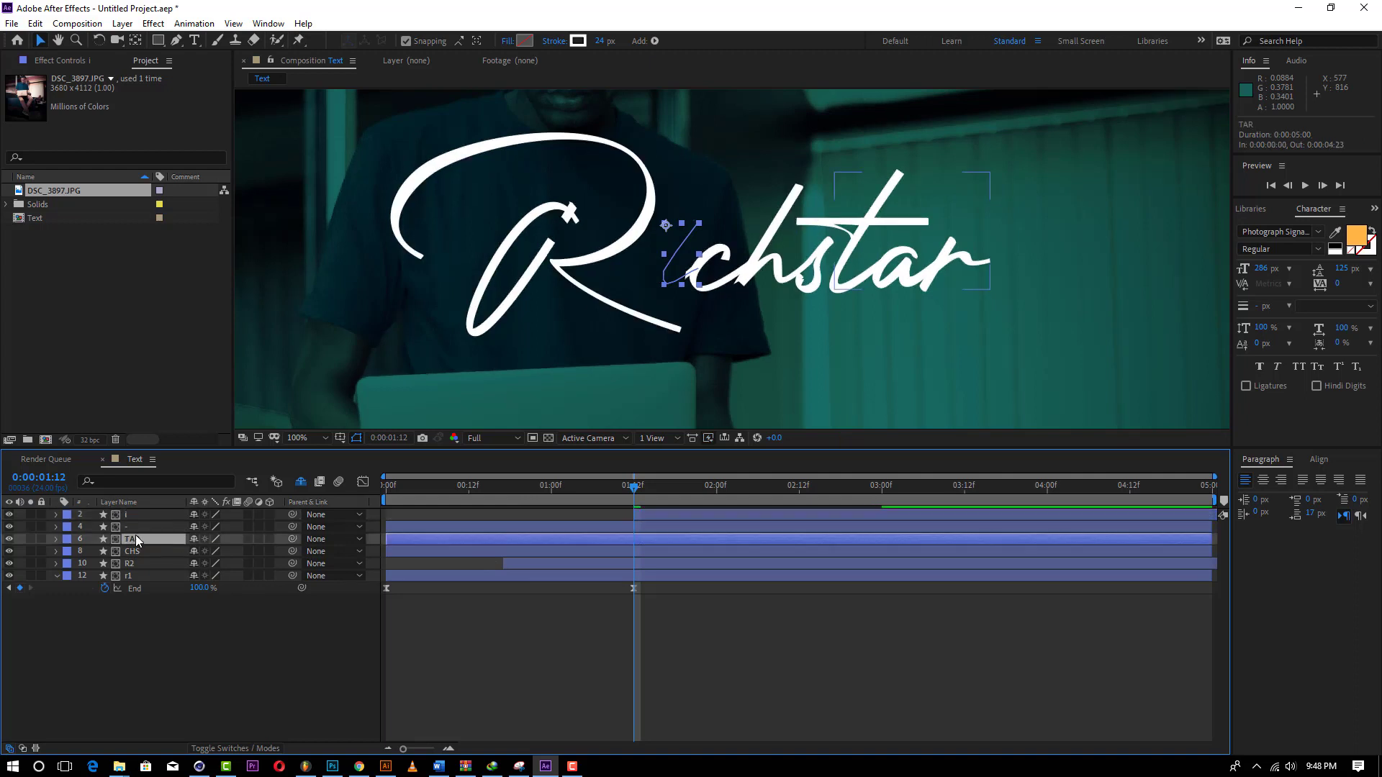
pyautogui.click(146, 551)
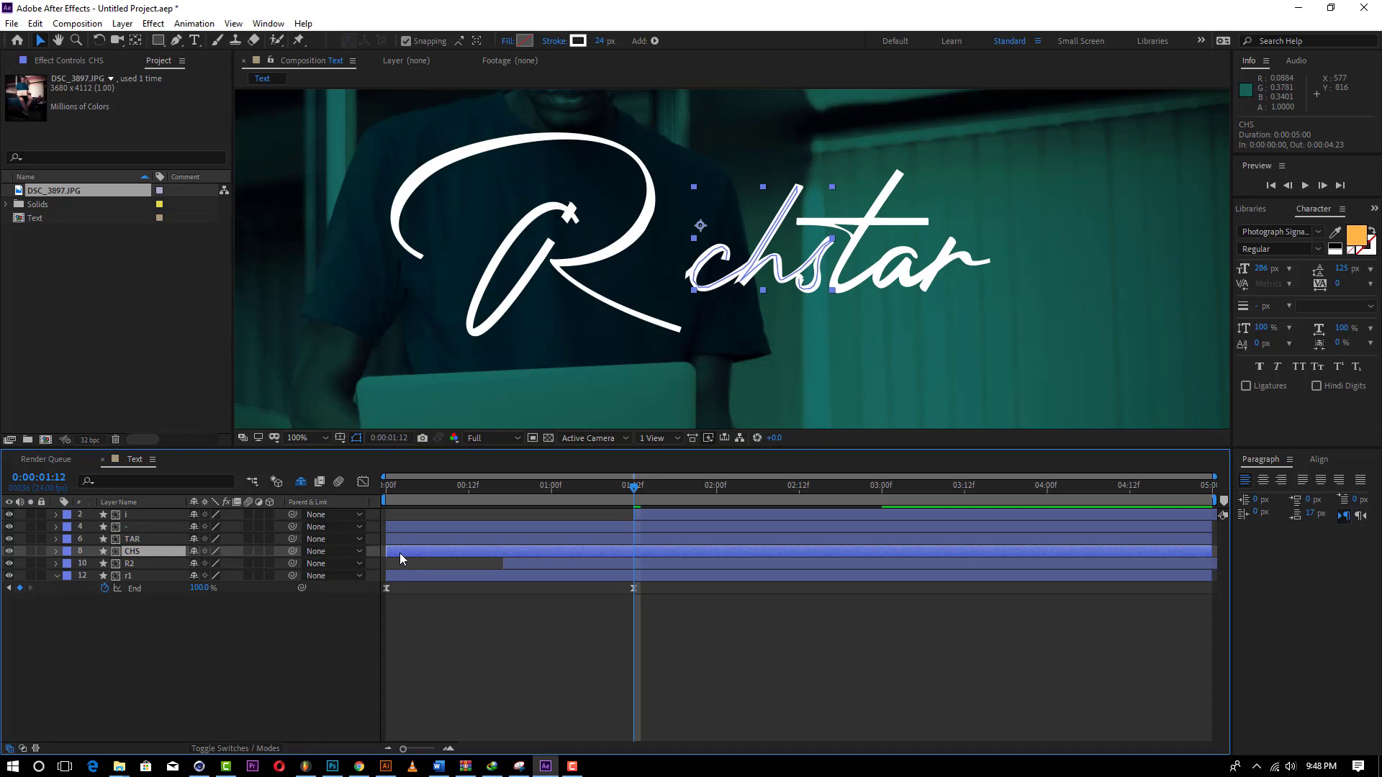
pyautogui.moveTo(400, 554); pyautogui.dragTo(672, 560)
pyautogui.click(716, 491)
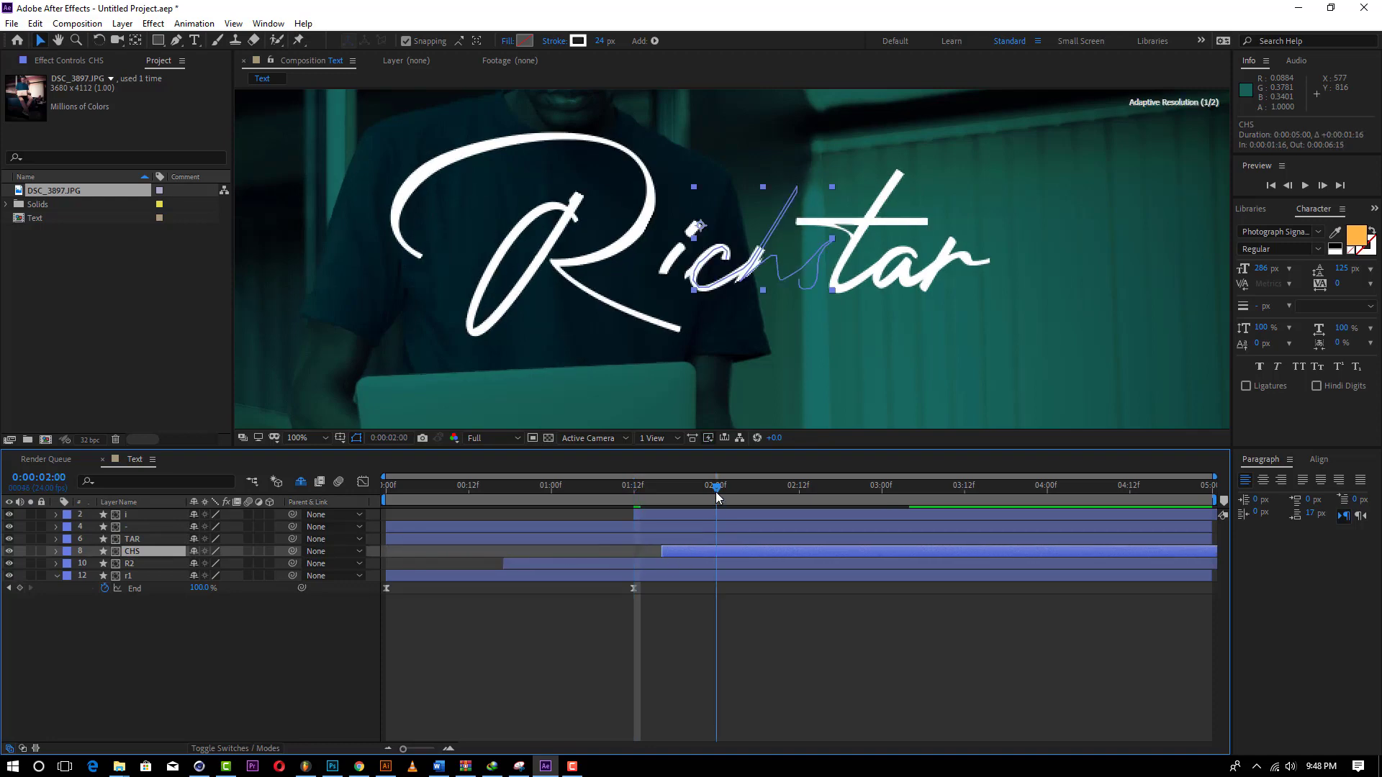
pyautogui.moveTo(716, 495)
pyautogui.mouseDown()
pyautogui.moveTo(696, 495)
pyautogui.moveTo(710, 495)
pyautogui.mouseUp()
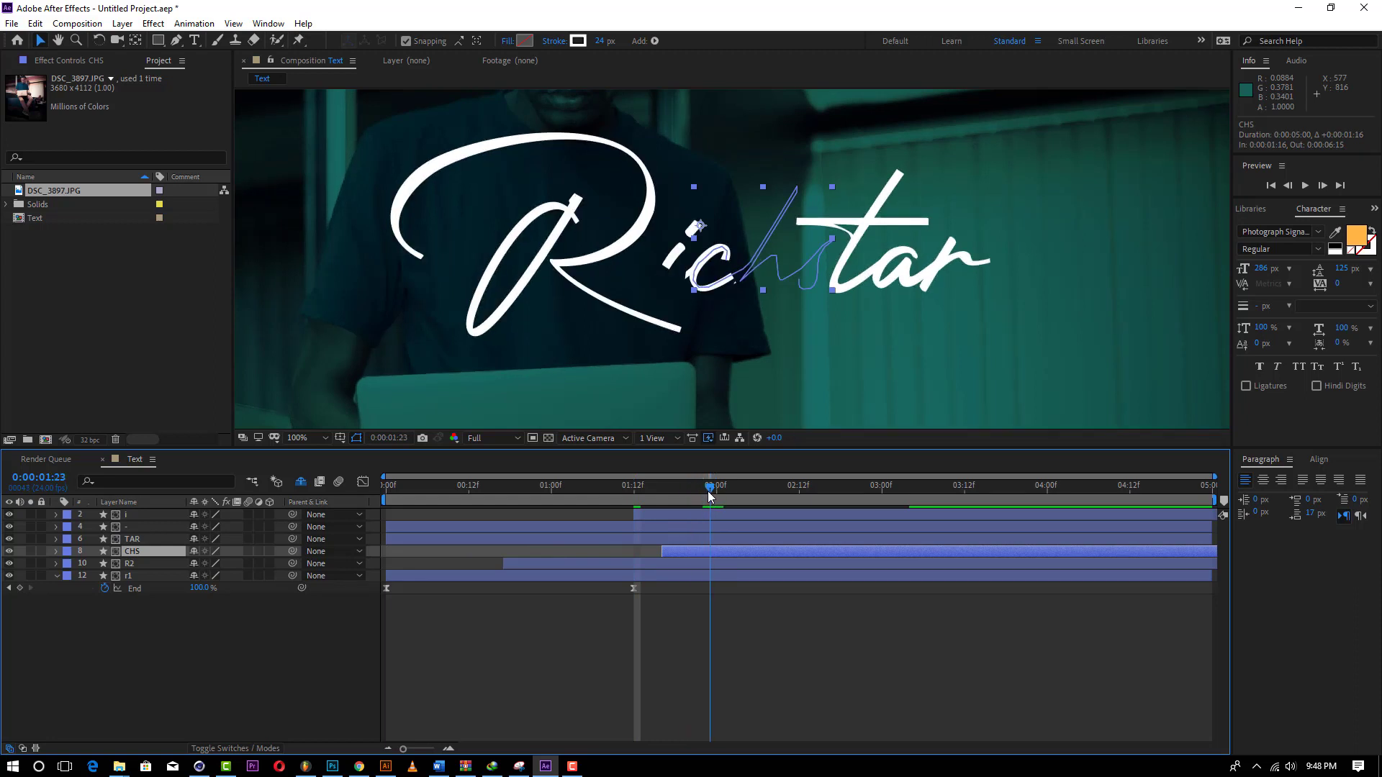
# Step: Shift the CHS strokes two frames, then five more frames, later
pyautogui.click(667, 517)
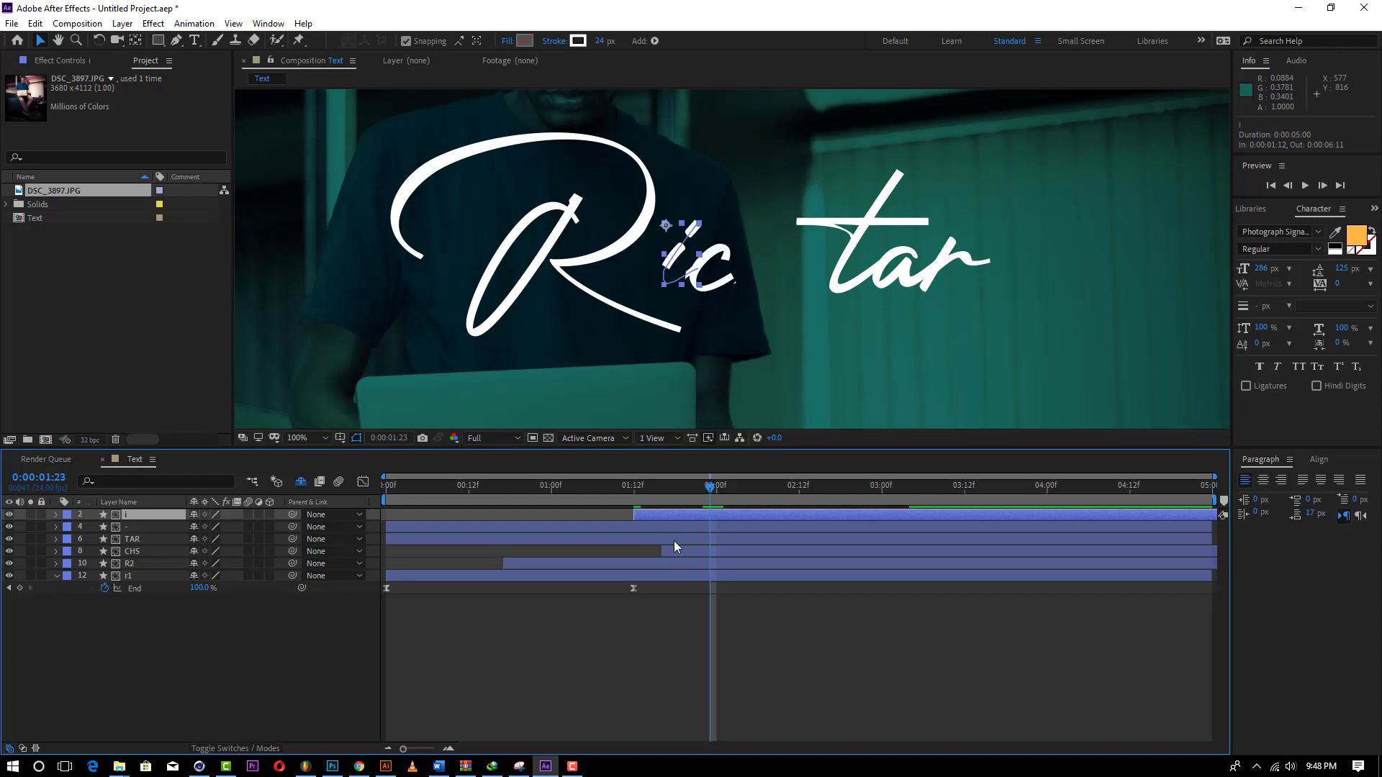
pyautogui.click(672, 551)
pyautogui.moveTo(673, 550)
pyautogui.mouseDown()
pyautogui.moveTo(693, 550)
pyautogui.moveTo(673, 550)
pyautogui.mouseUp()
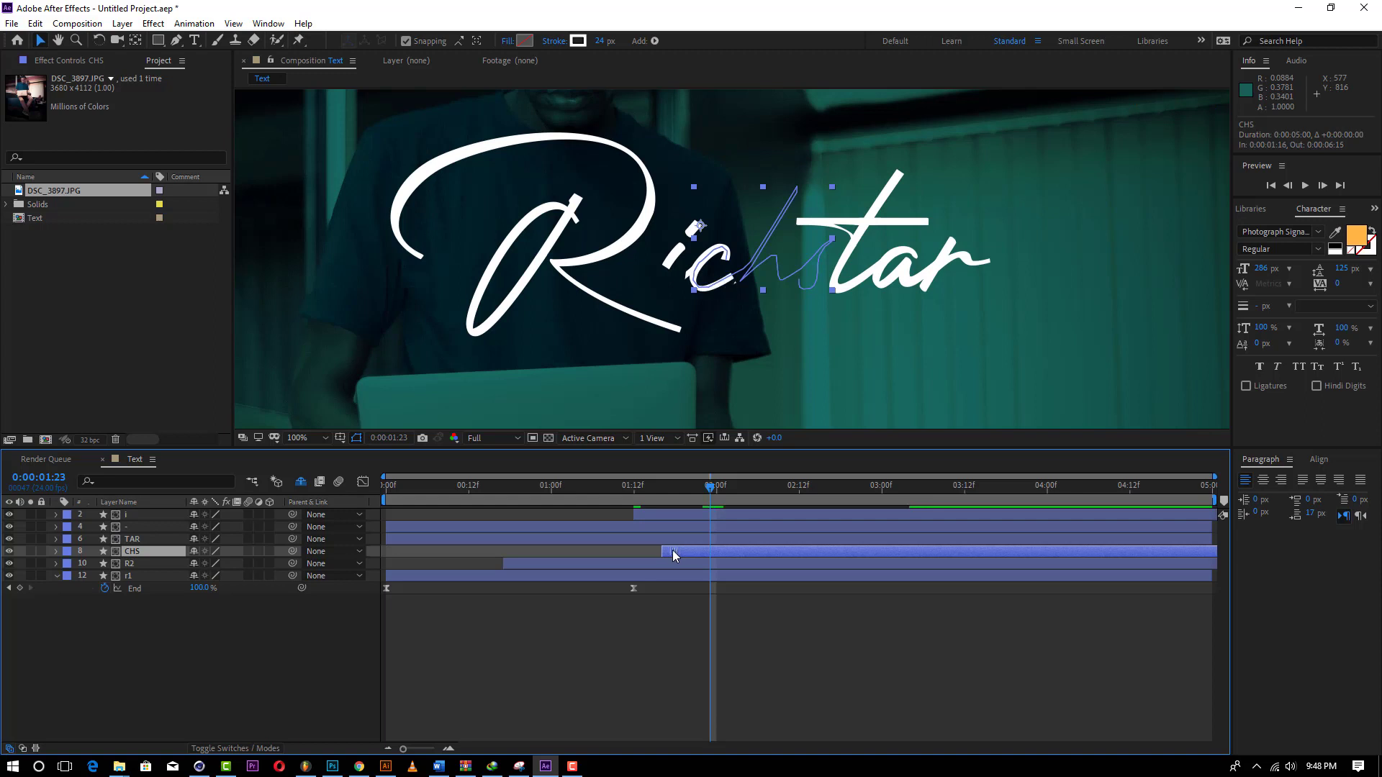
pyautogui.click(654, 513)
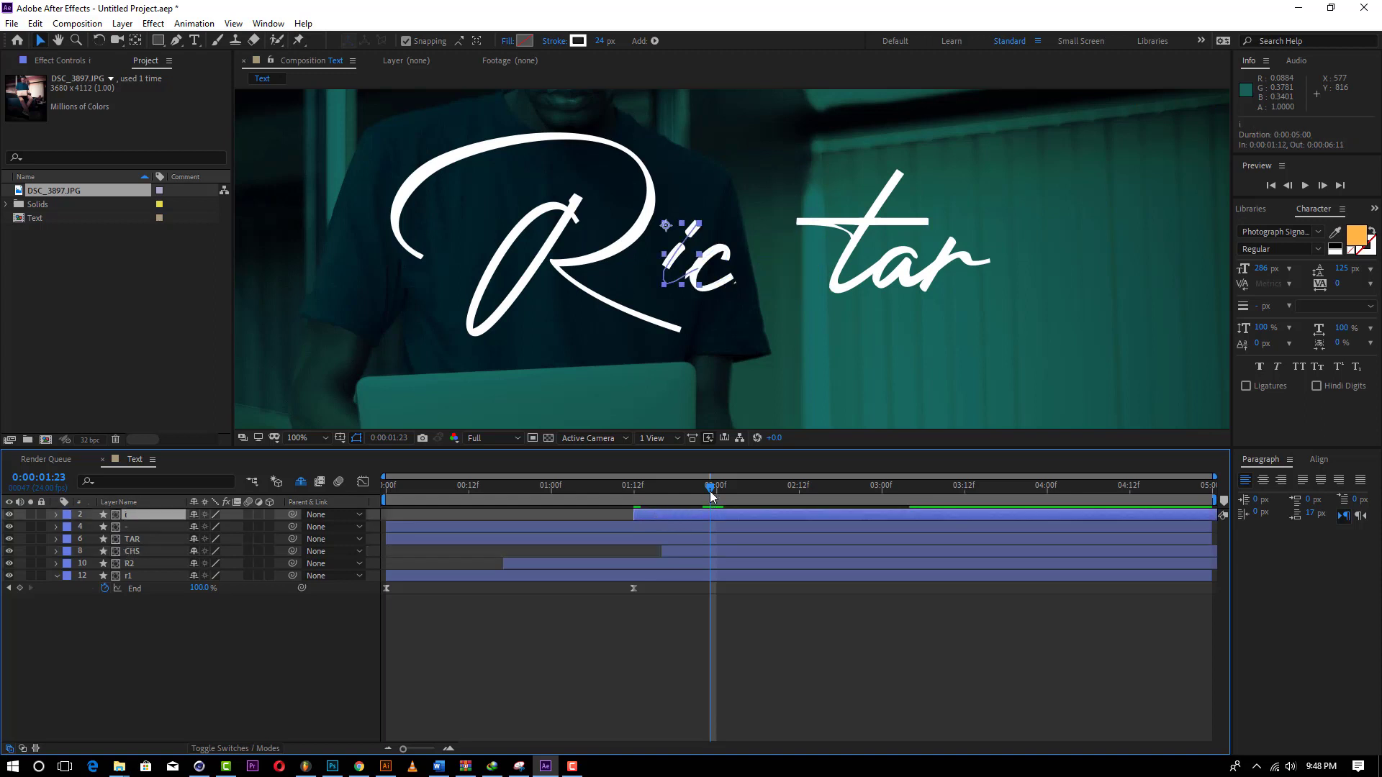
pyautogui.moveTo(712, 487); pyautogui.dragTo(756, 491)
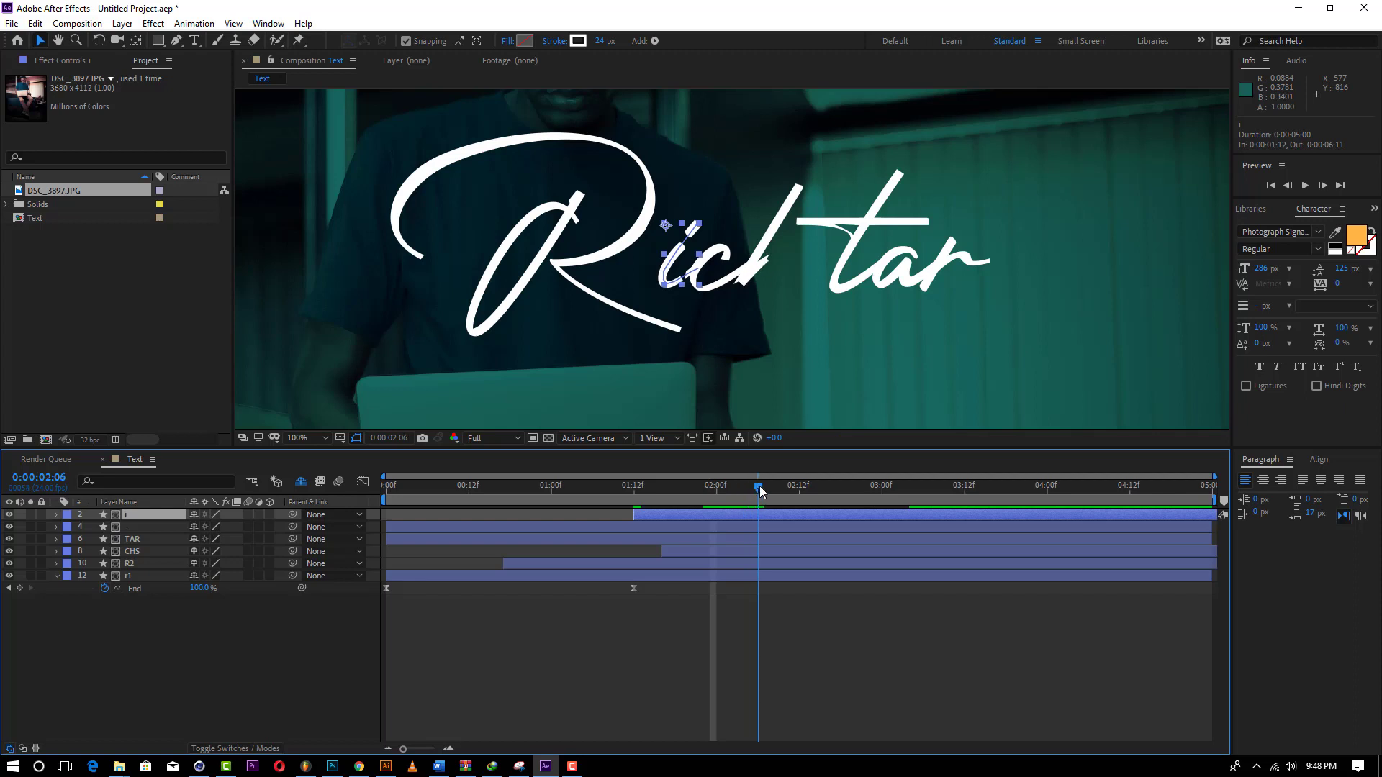
pyautogui.click(682, 555)
pyautogui.moveTo(681, 552)
pyautogui.mouseDown()
pyautogui.moveTo(749, 550)
pyautogui.moveTo(737, 550)
pyautogui.mouseUp()
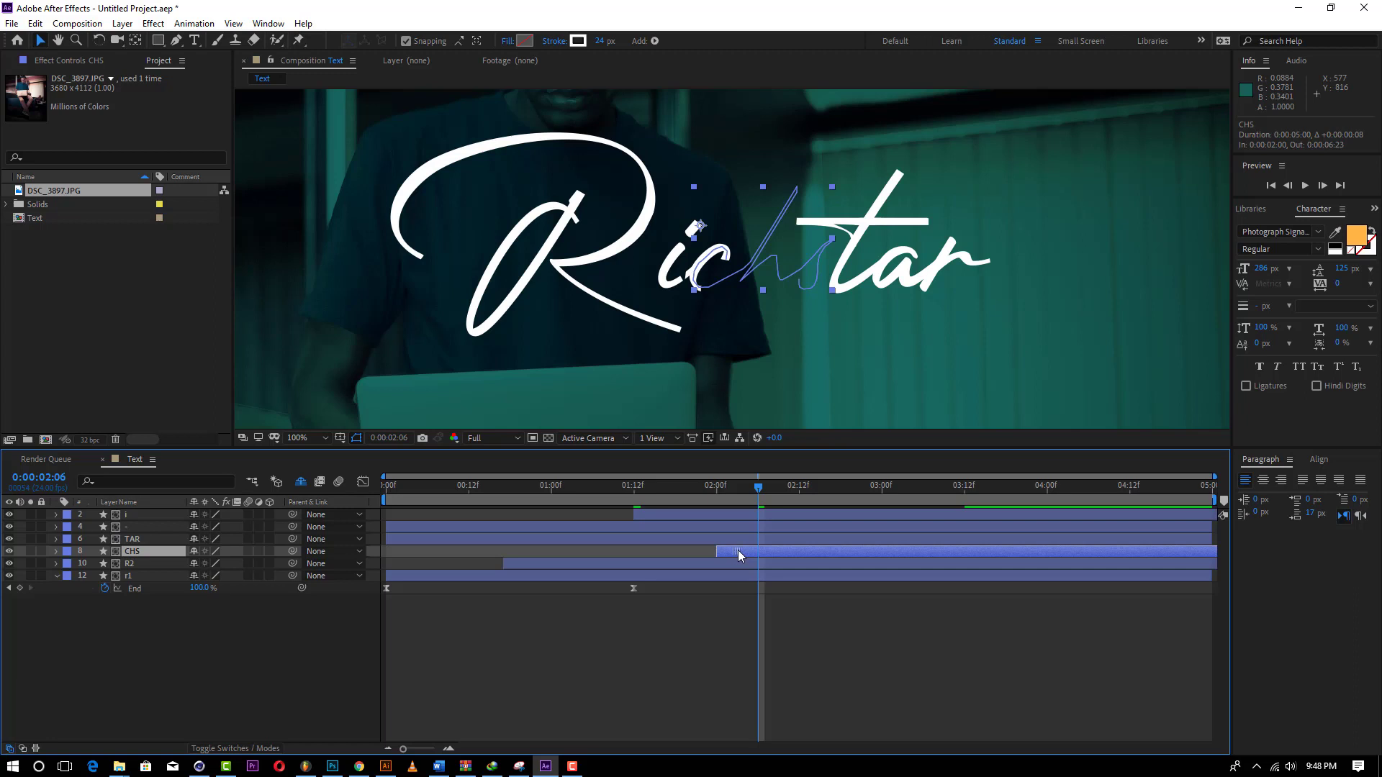
# Step: Set the ch strokes to start at 2:01 and the TAR strokes at 3:11
pyautogui.moveTo(737, 555); pyautogui.dragTo(743, 554)
pyautogui.click(145, 542)
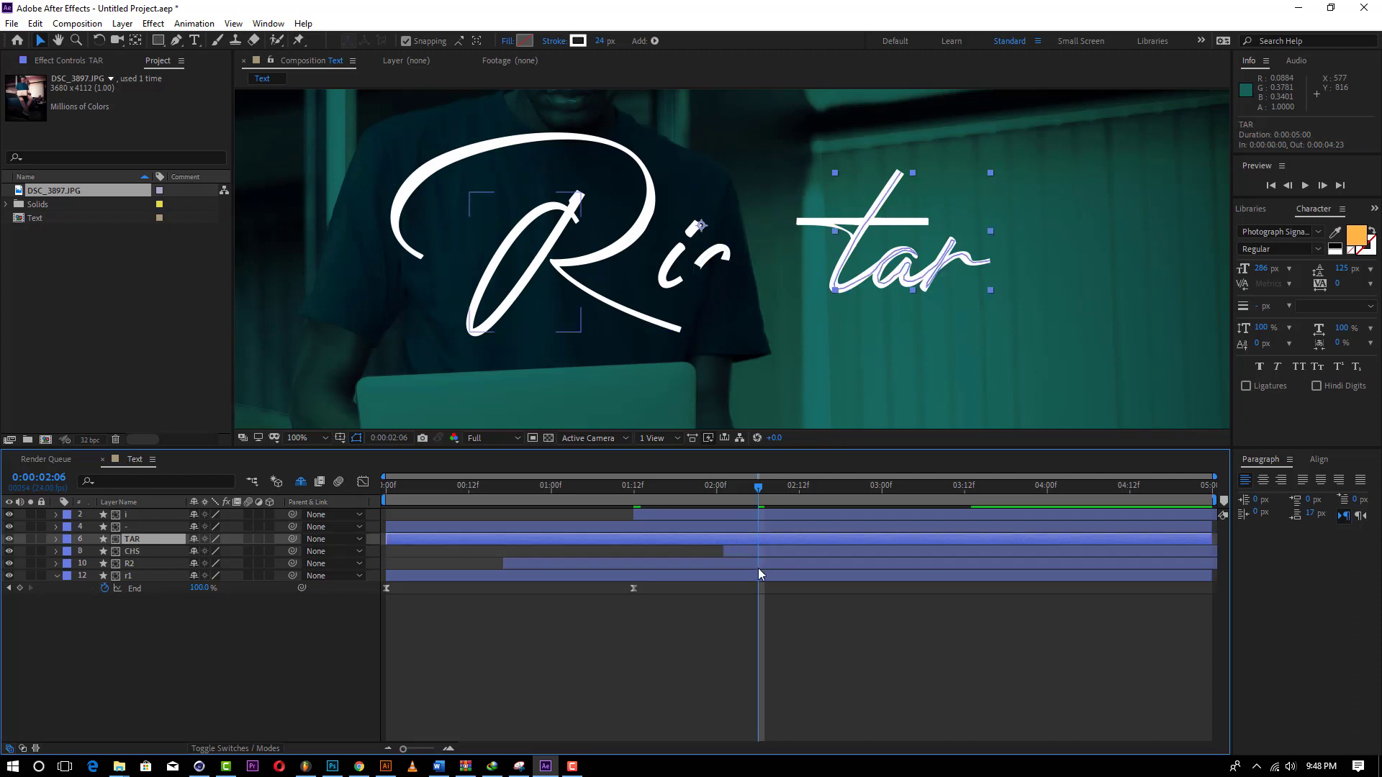
pyautogui.moveTo(417, 540); pyautogui.dragTo(860, 541)
pyautogui.moveTo(761, 490); pyautogui.dragTo(902, 502)
pyautogui.moveTo(909, 499); pyautogui.dragTo(965, 498)
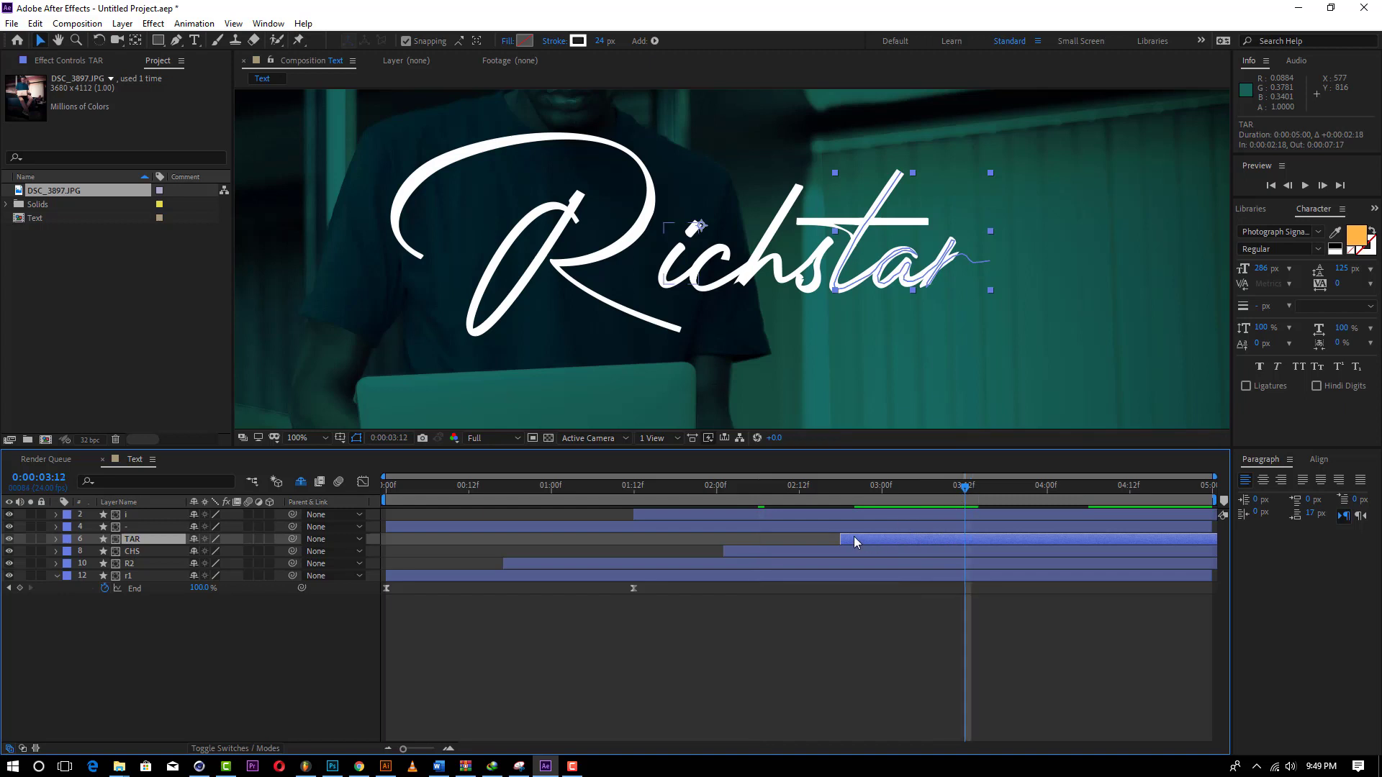
pyautogui.moveTo(853, 541); pyautogui.dragTo(970, 543)
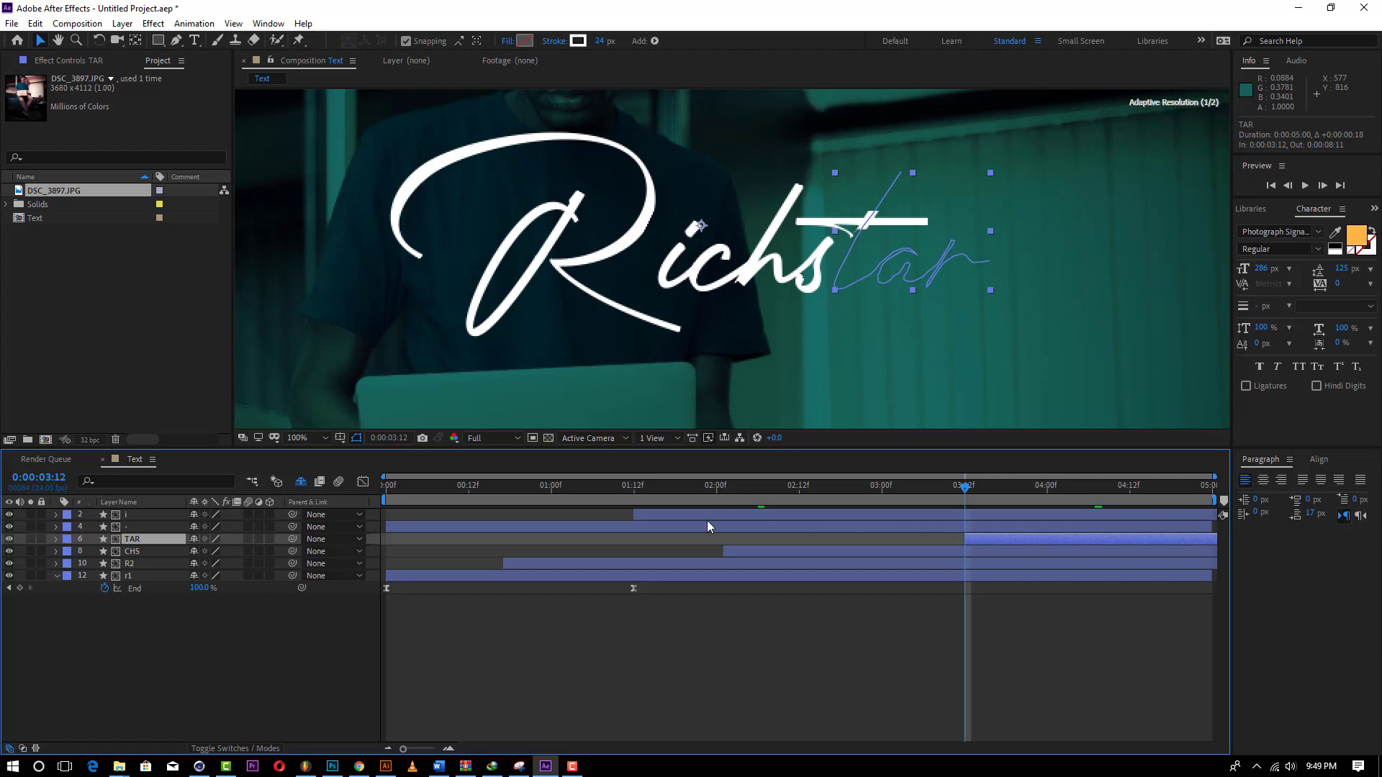
# Step: Delay the '-' crossbar stroke until after TAR and preview from the start
pyautogui.click(148, 528)
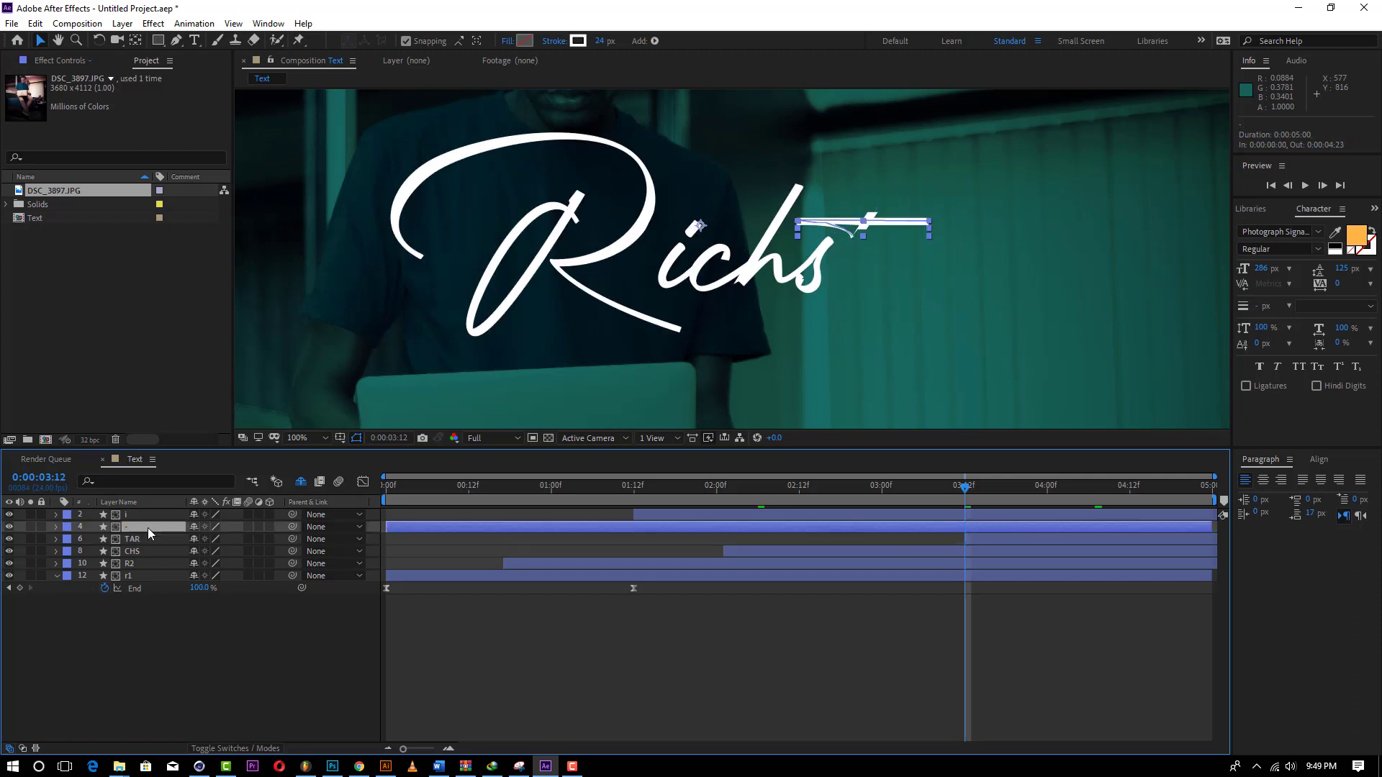
pyautogui.moveTo(395, 530); pyautogui.dragTo(1068, 530)
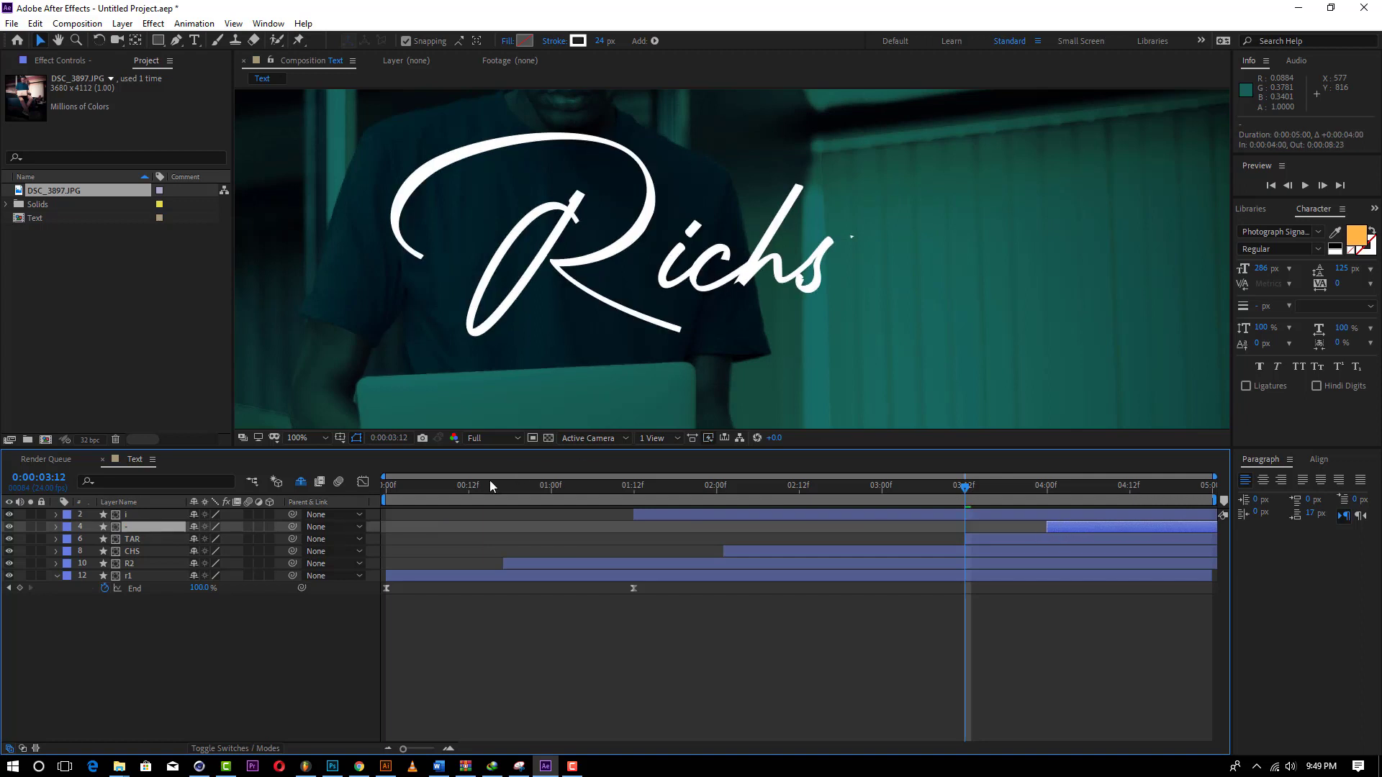
pyautogui.moveTo(469, 490); pyautogui.dragTo(323, 511)
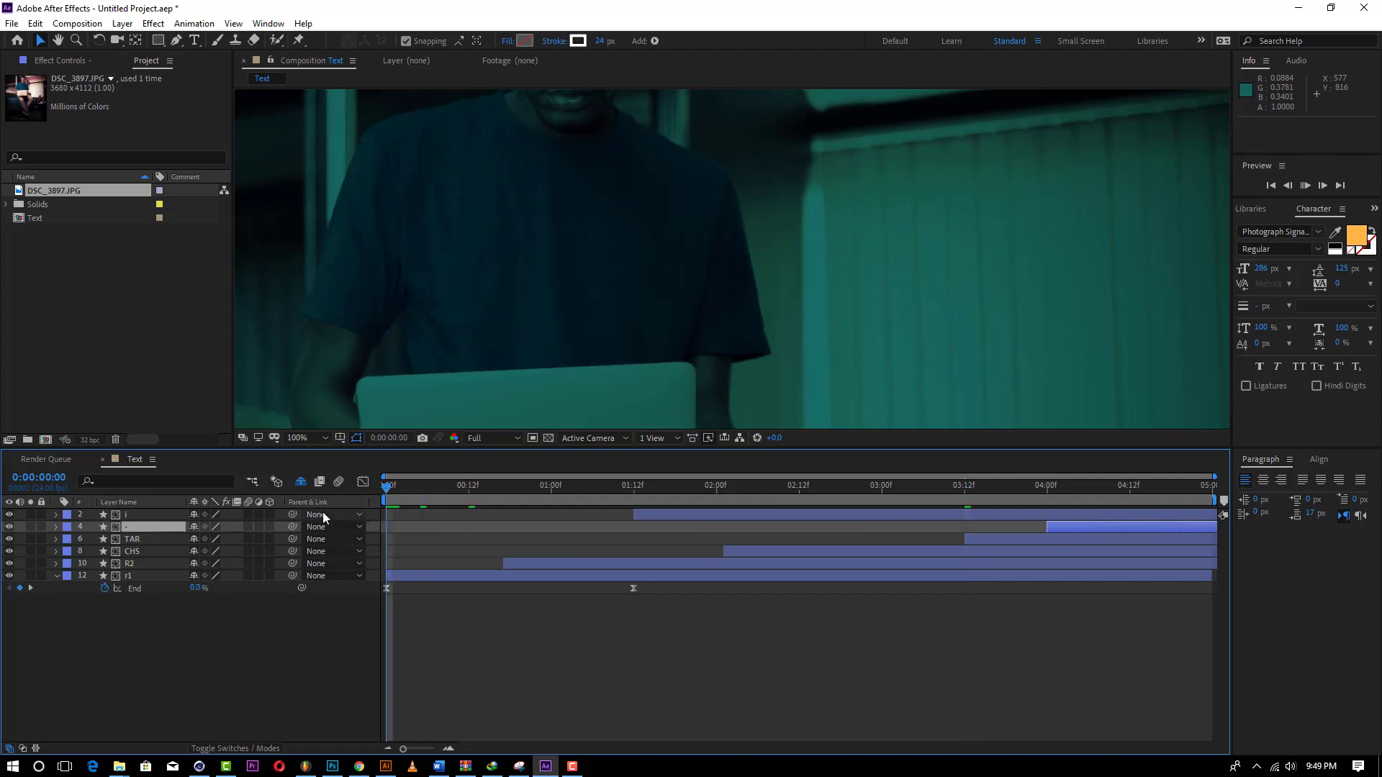
pyautogui.press('space')
pyautogui.hotkey('shift', '/')
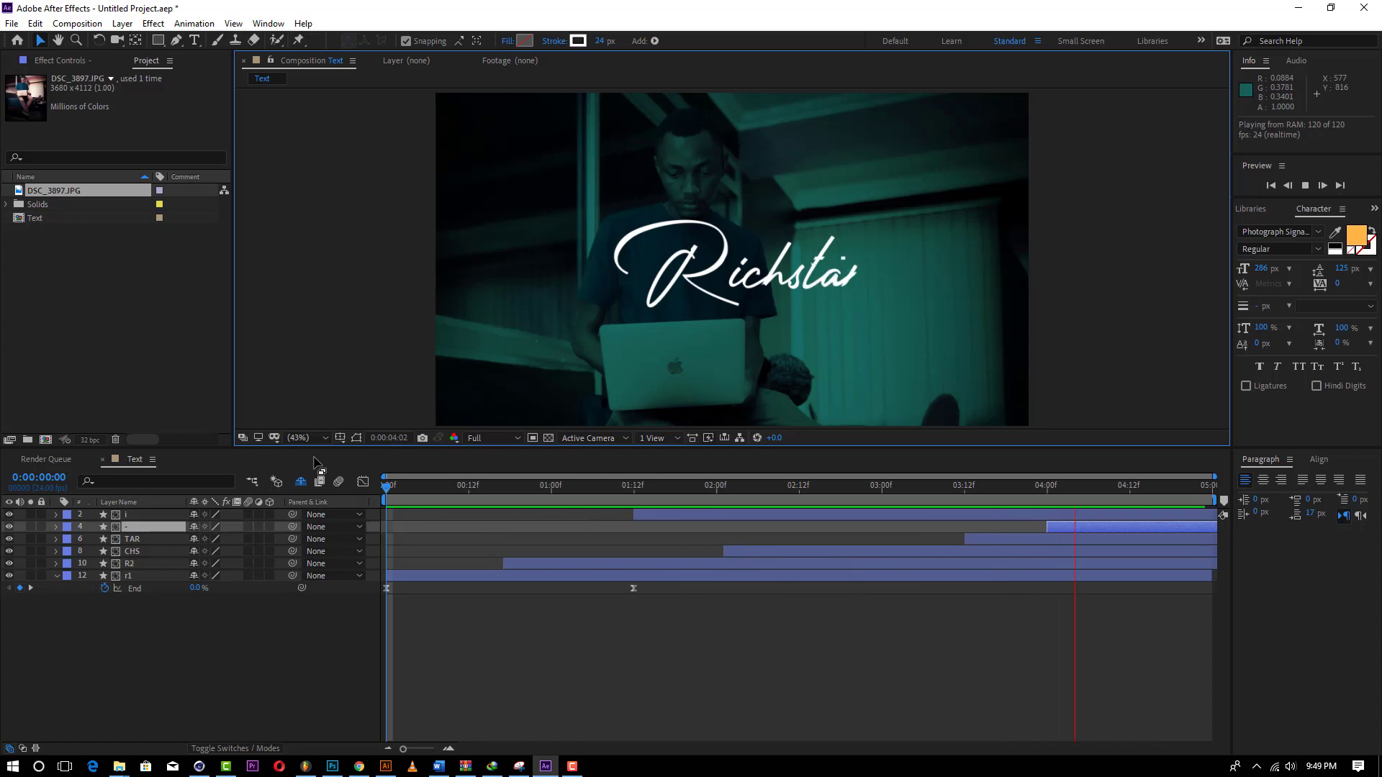
pyautogui.click(1006, 489)
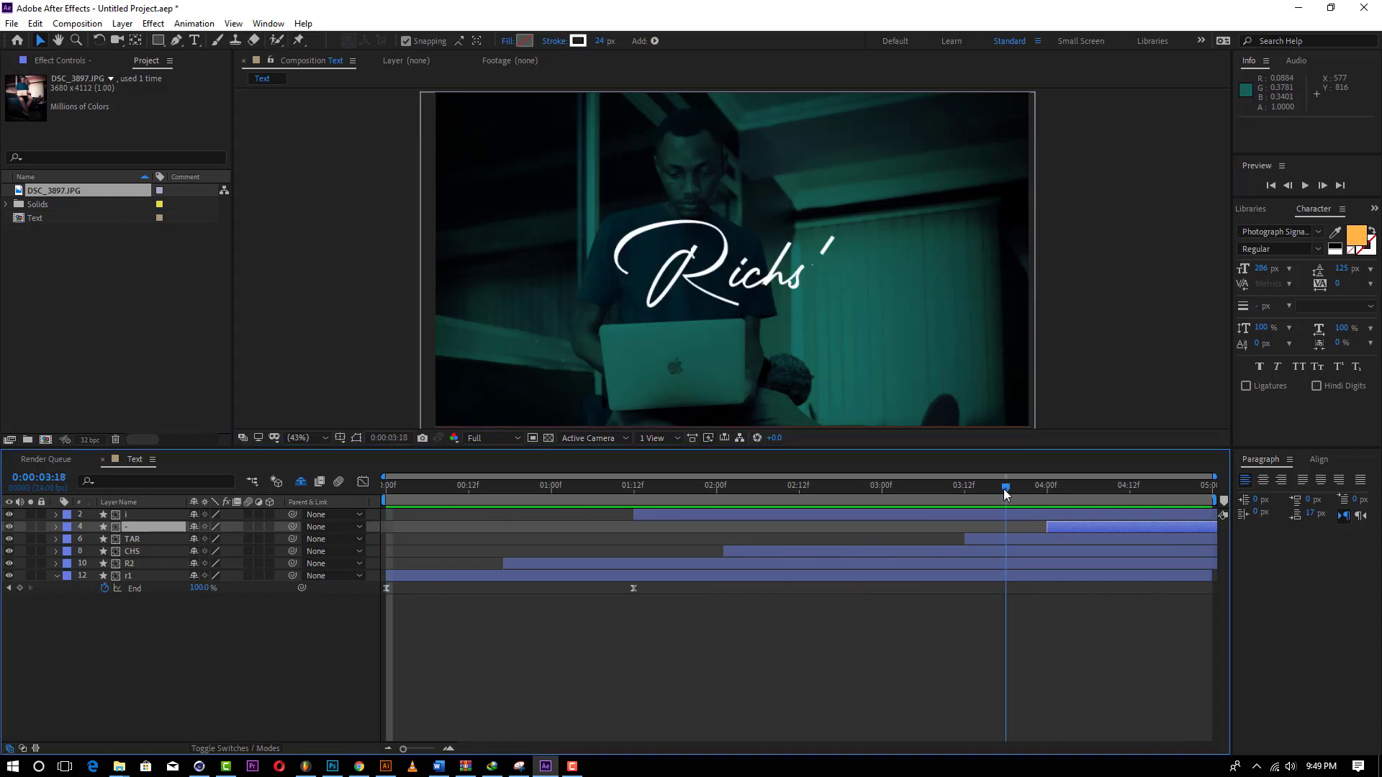
pyautogui.moveTo(1004, 490); pyautogui.dragTo(935, 498)
# Step: Start the TAR strokes three frames earlier and preview from 2:22
pyautogui.click(163, 538)
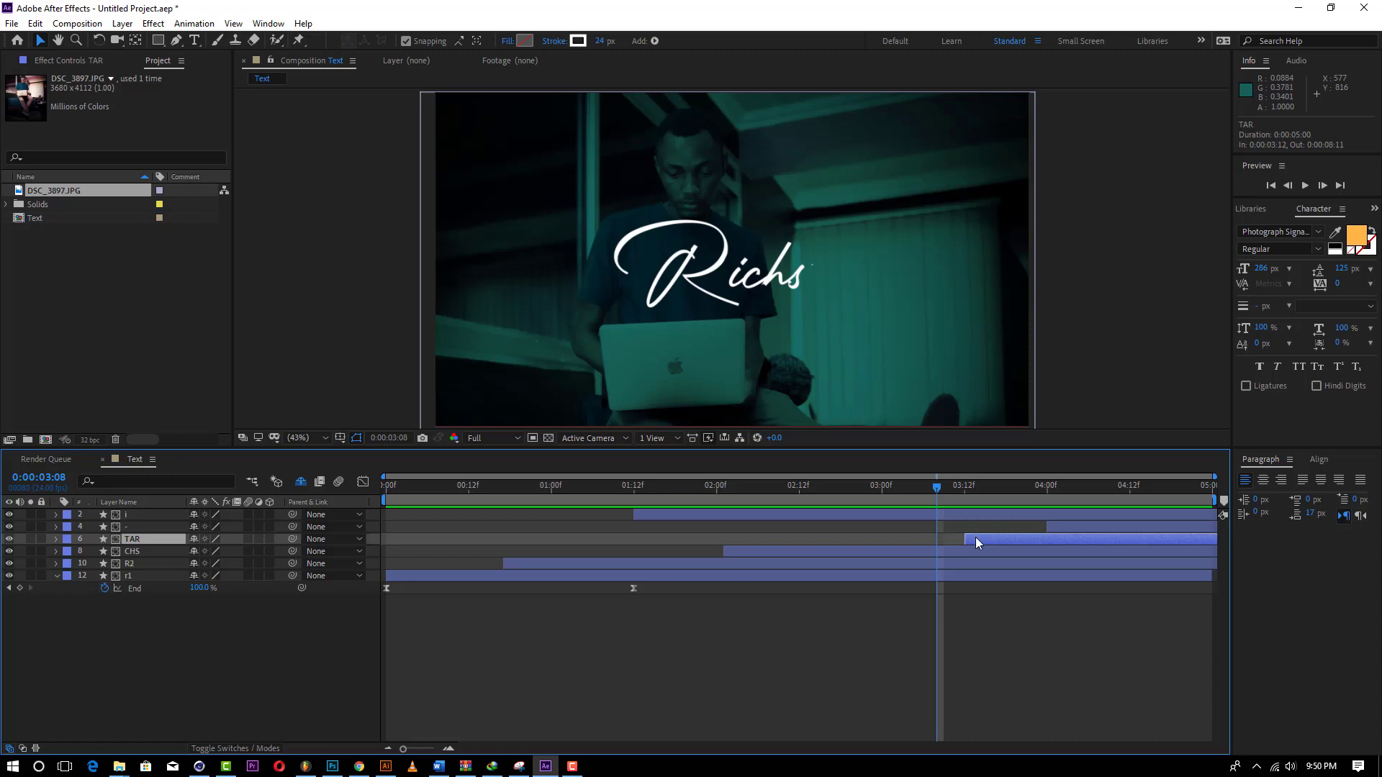
pyautogui.moveTo(972, 538); pyautogui.dragTo(912, 541)
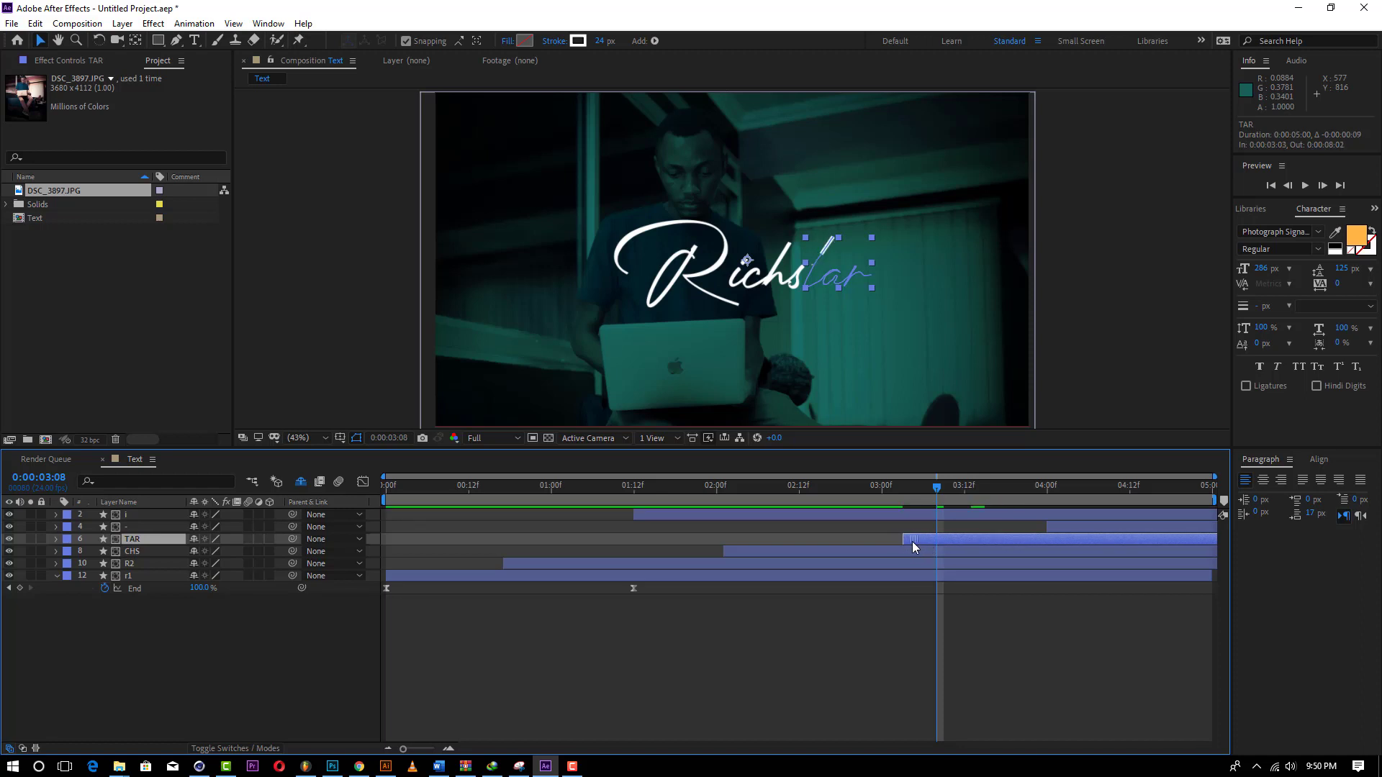
pyautogui.moveTo(892, 491)
pyautogui.mouseDown()
pyautogui.moveTo(869, 490)
pyautogui.moveTo(953, 488)
pyautogui.moveTo(869, 494)
pyautogui.mouseUp()
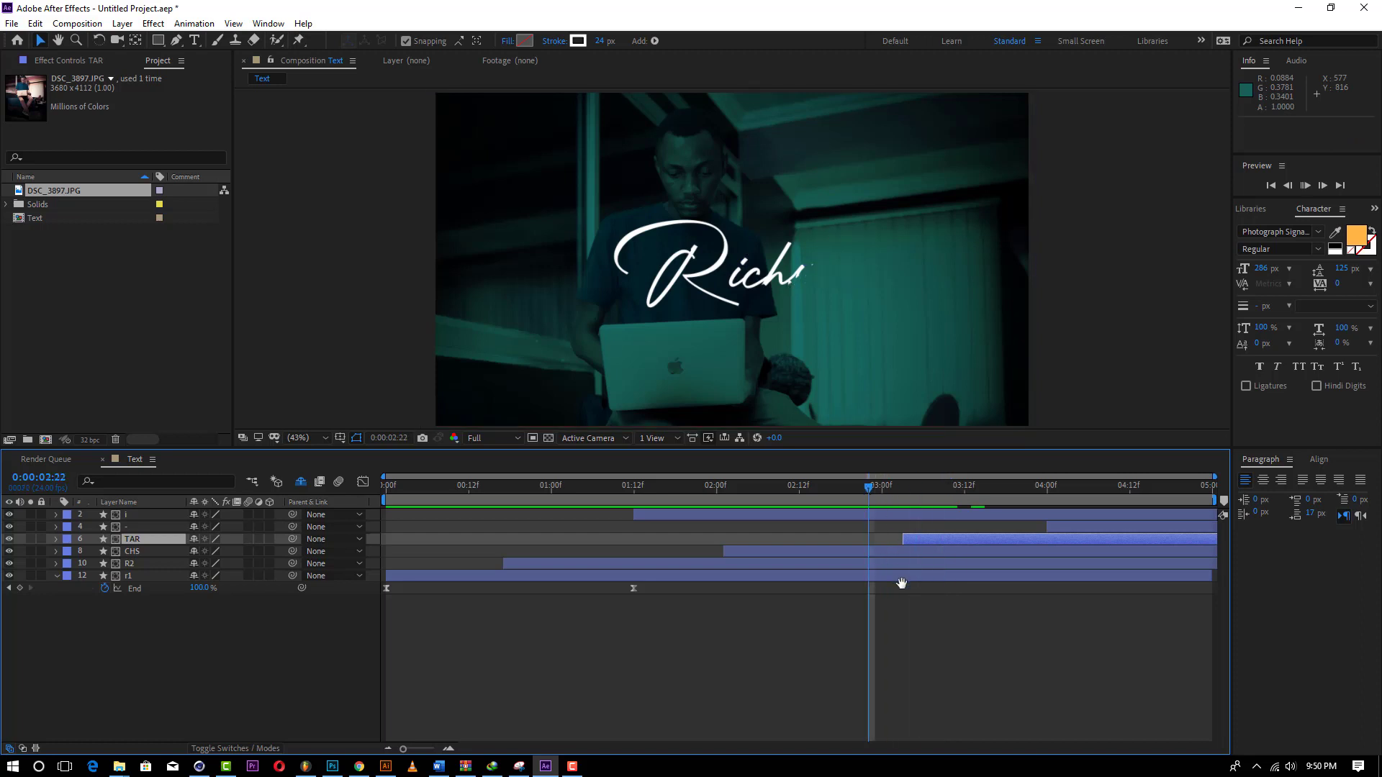
pyautogui.press('space')
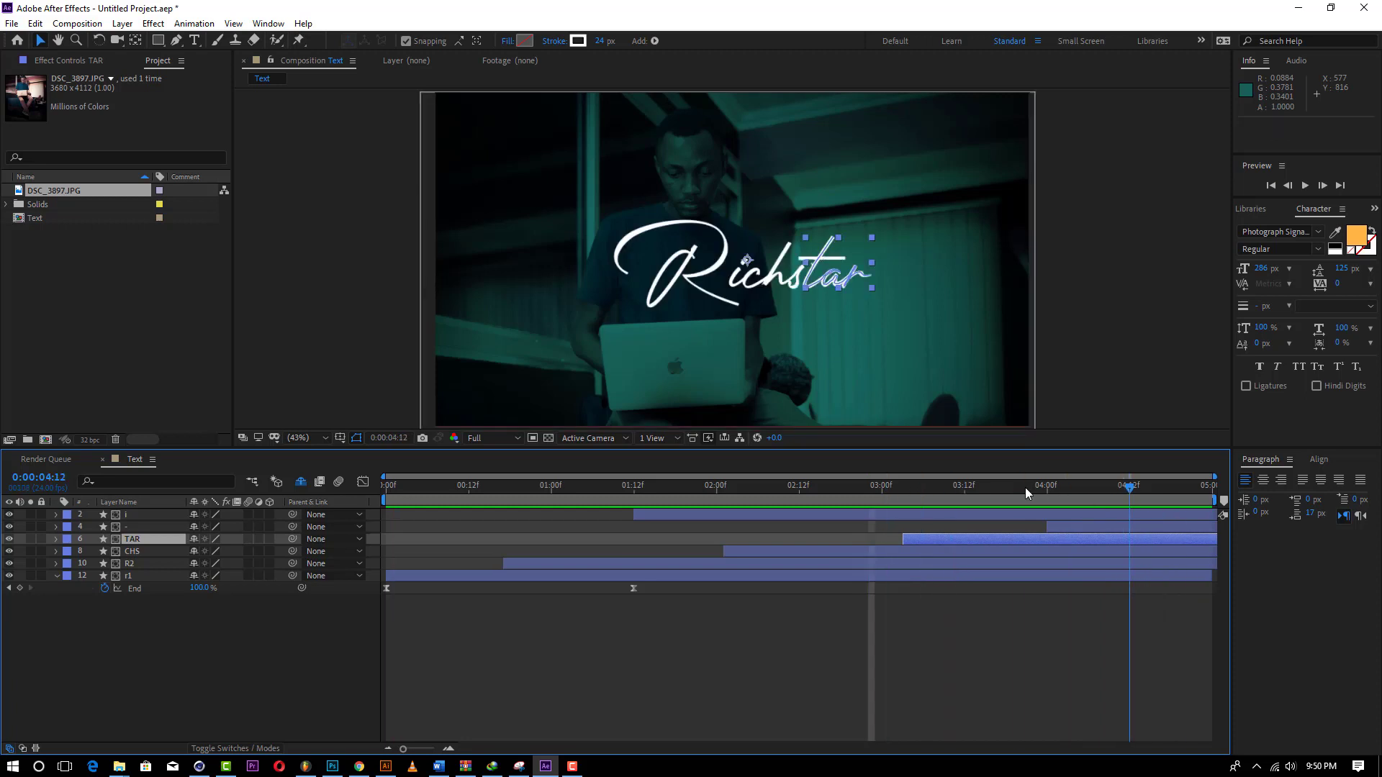
pyautogui.press('space')
# Step: Pre-compose the six lettering layers, from r1 to i, into a composition named Richstar
pyautogui.click(133, 576)
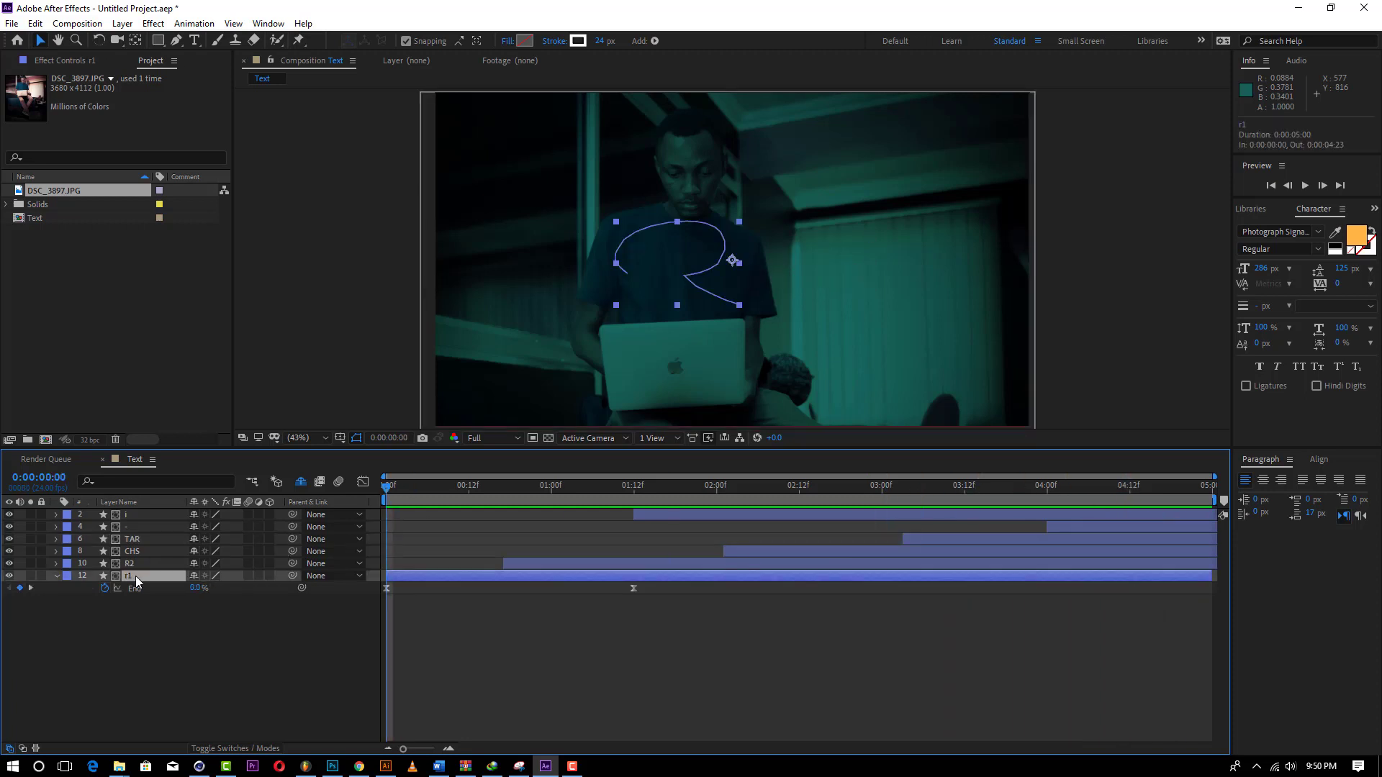
pyautogui.keyDown('shift'); pyautogui.click(145, 513); pyautogui.keyUp('shift')
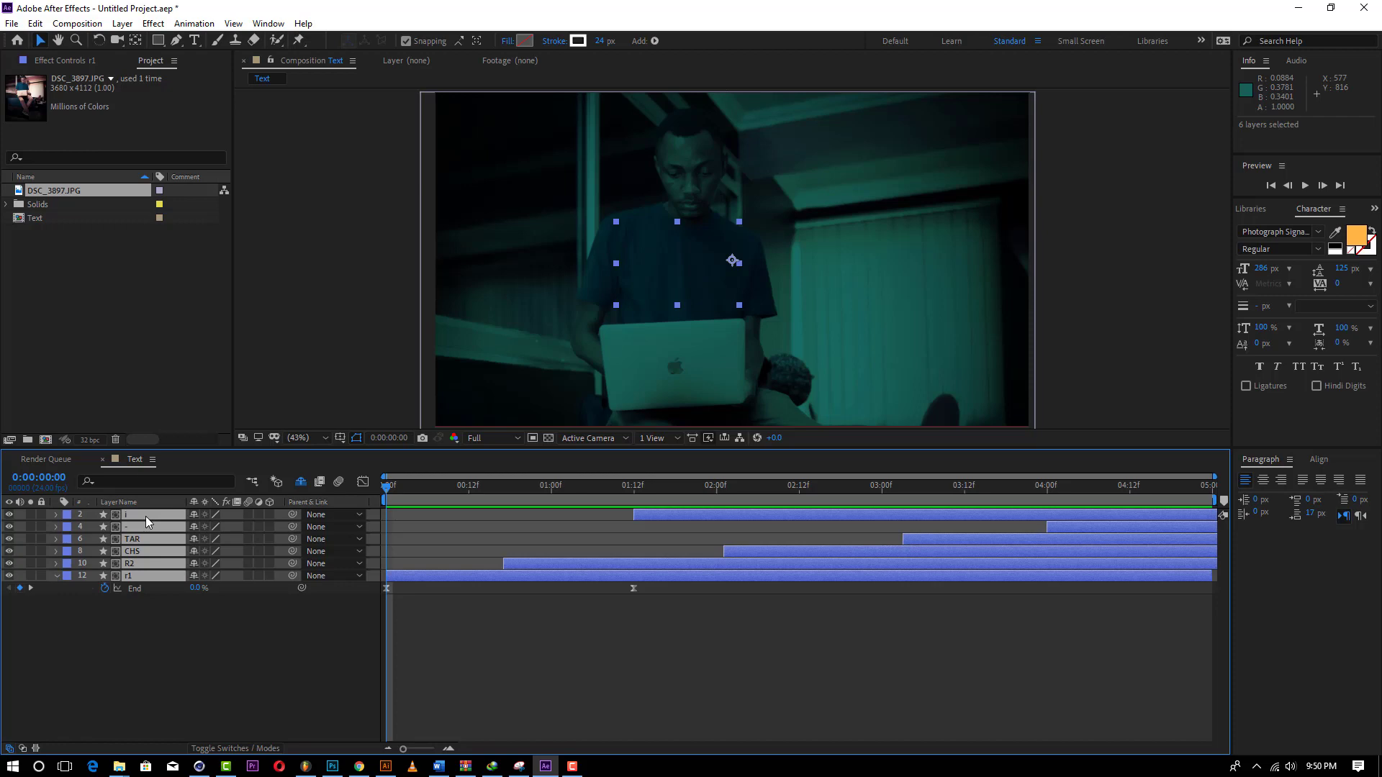
pyautogui.rightClick(145, 516)
pyautogui.click(172, 507)
pyautogui.rightClick(154, 572)
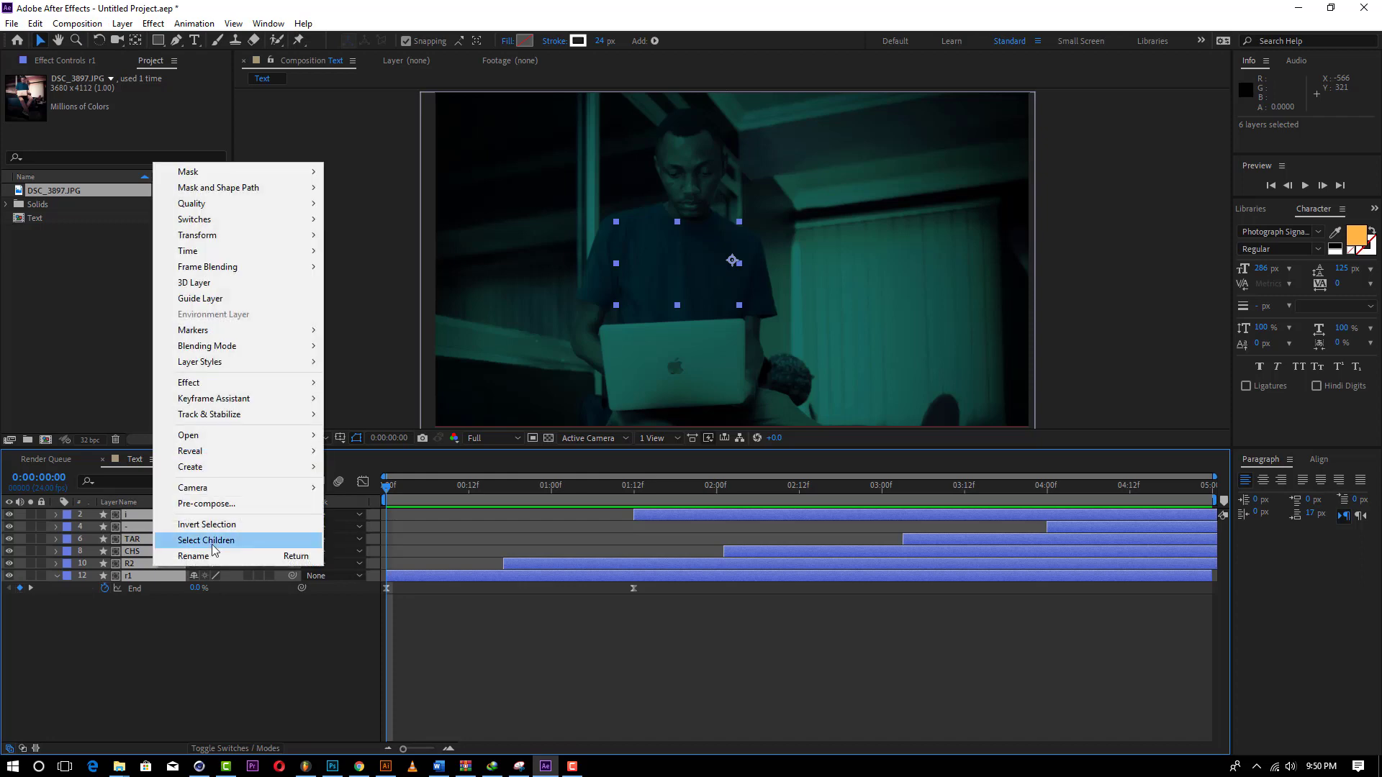
pyautogui.click(219, 507)
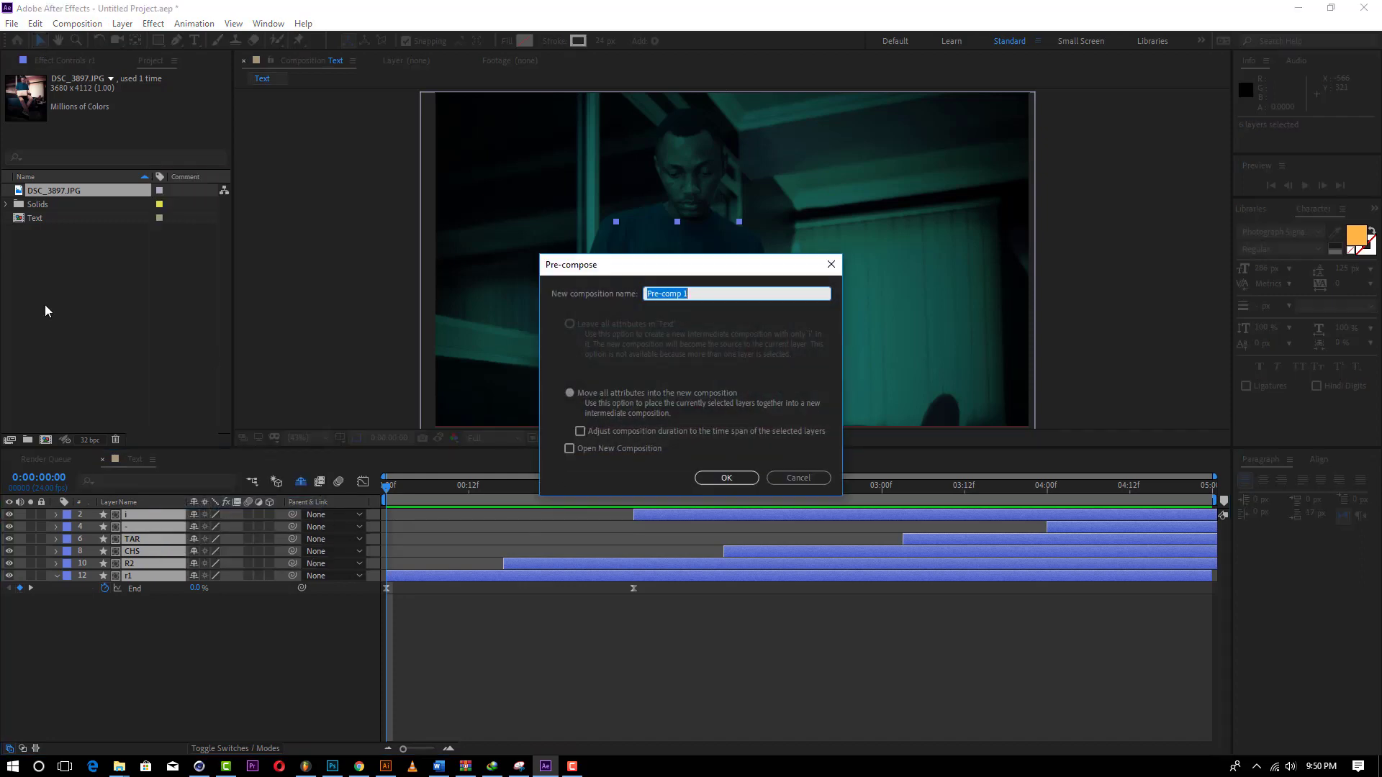
pyautogui.write('Richstar')
pyautogui.click(726, 478)
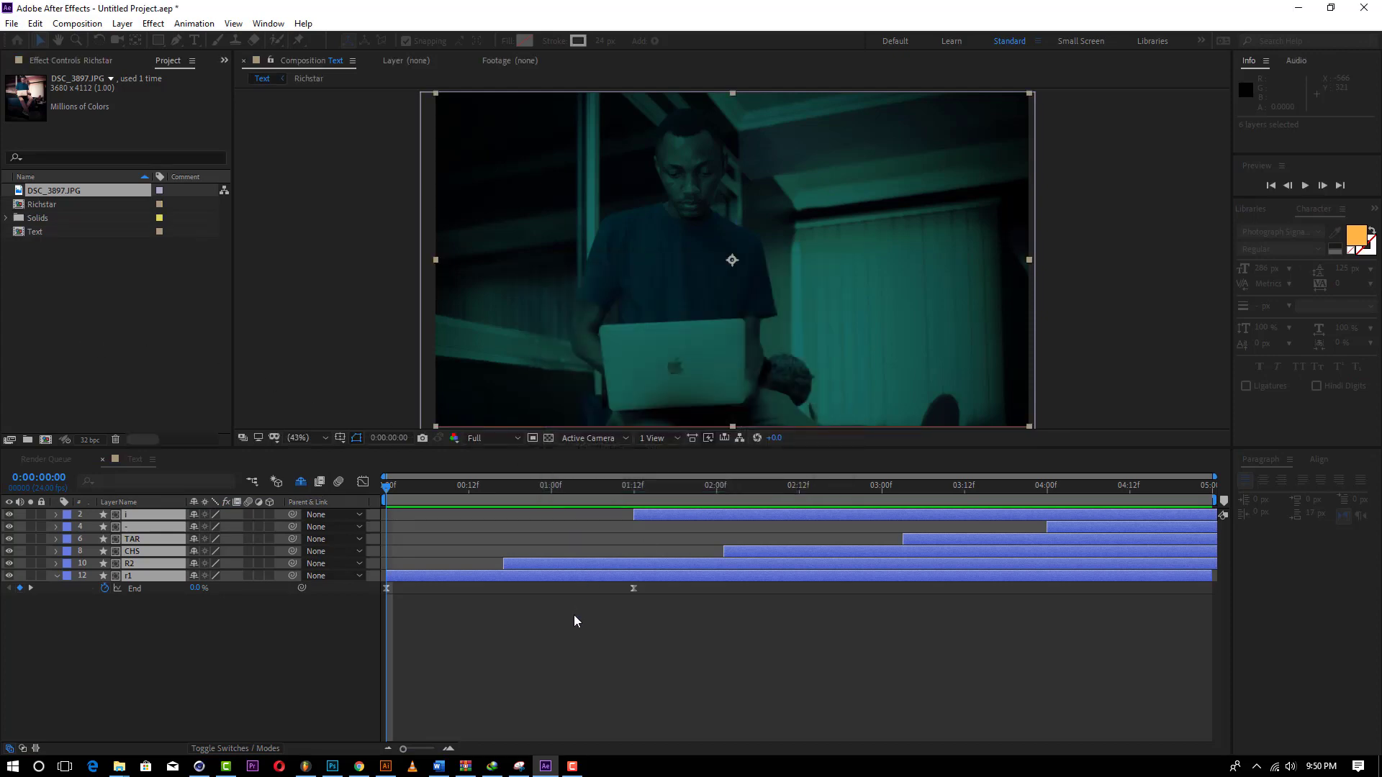
# Step: Show hidden shy layers and select the photo, solid and Richstar layers
pyautogui.click(242, 574)
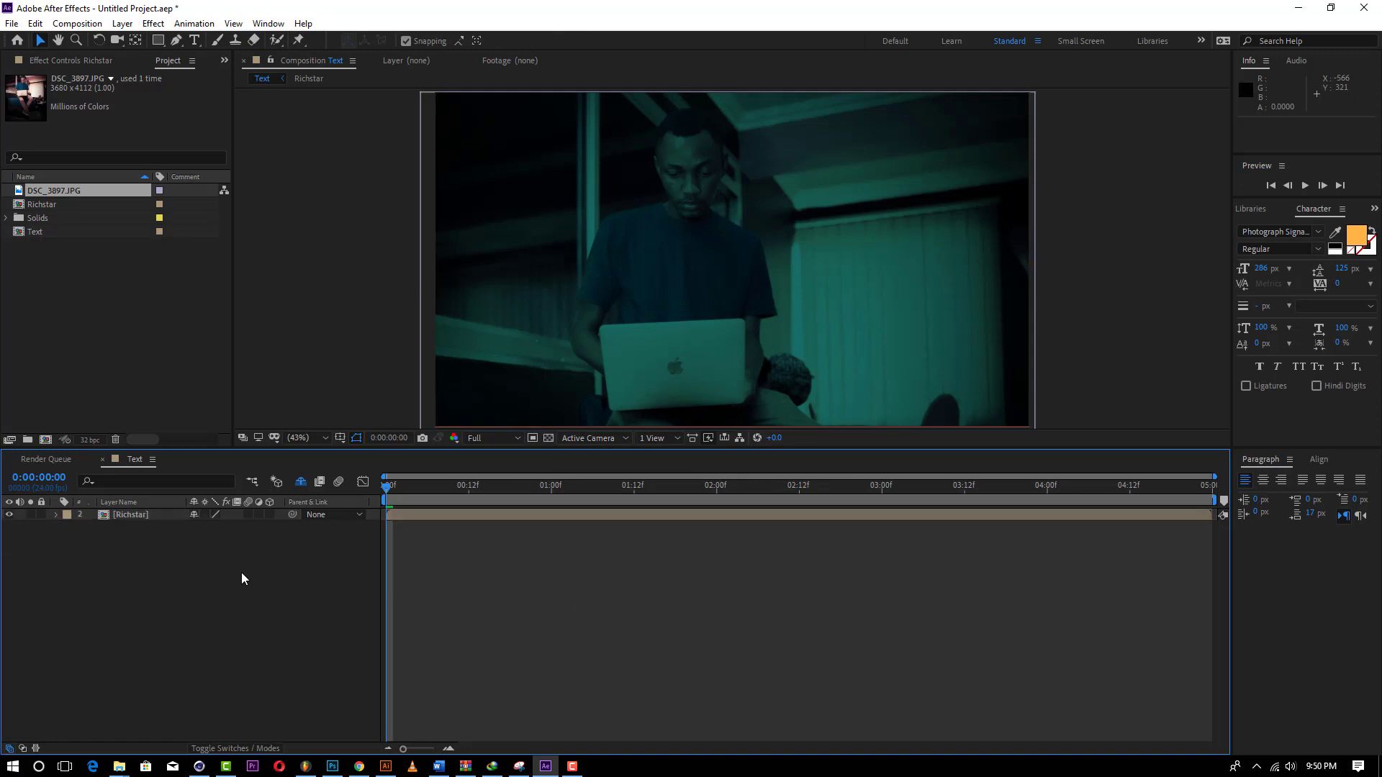
pyautogui.click(301, 482)
pyautogui.click(138, 622)
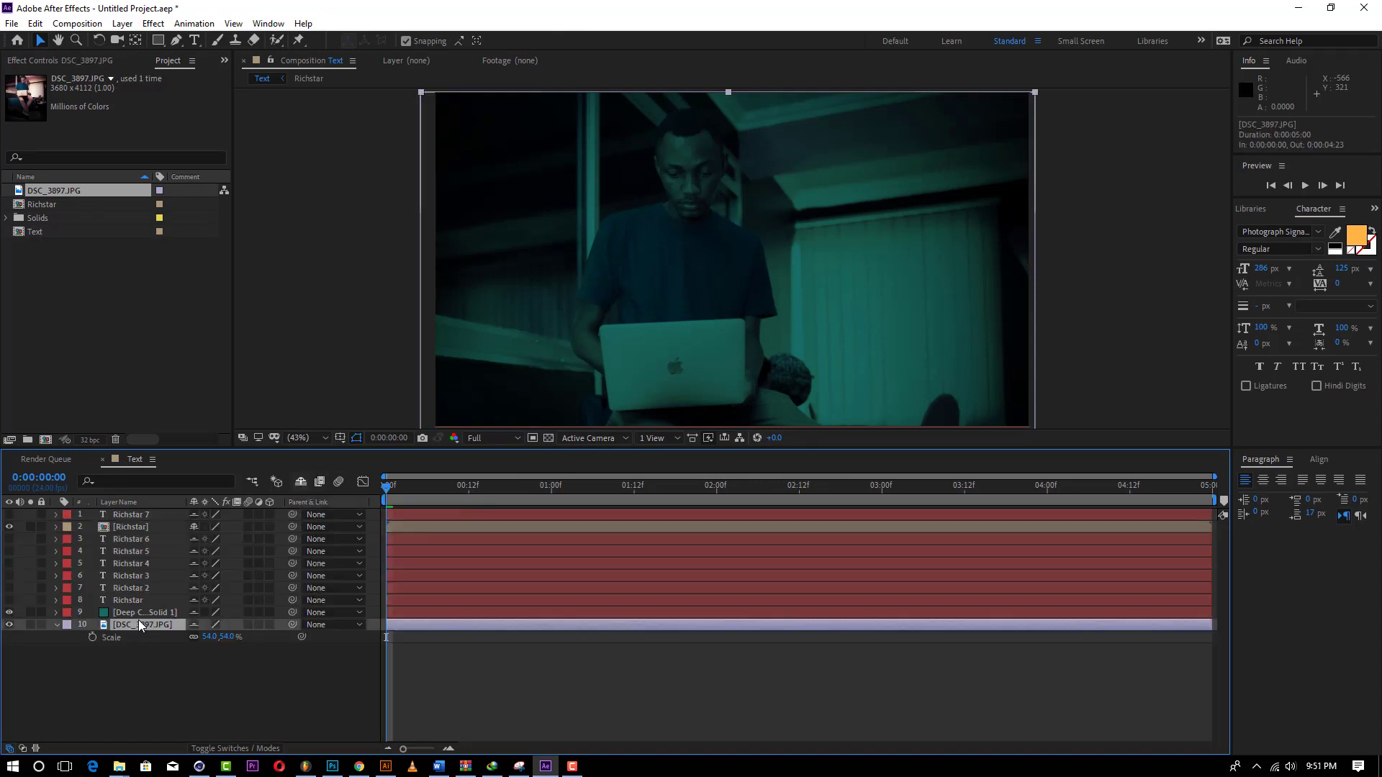
pyautogui.keyDown('shift'); pyautogui.click(138, 613); pyautogui.keyUp('shift')
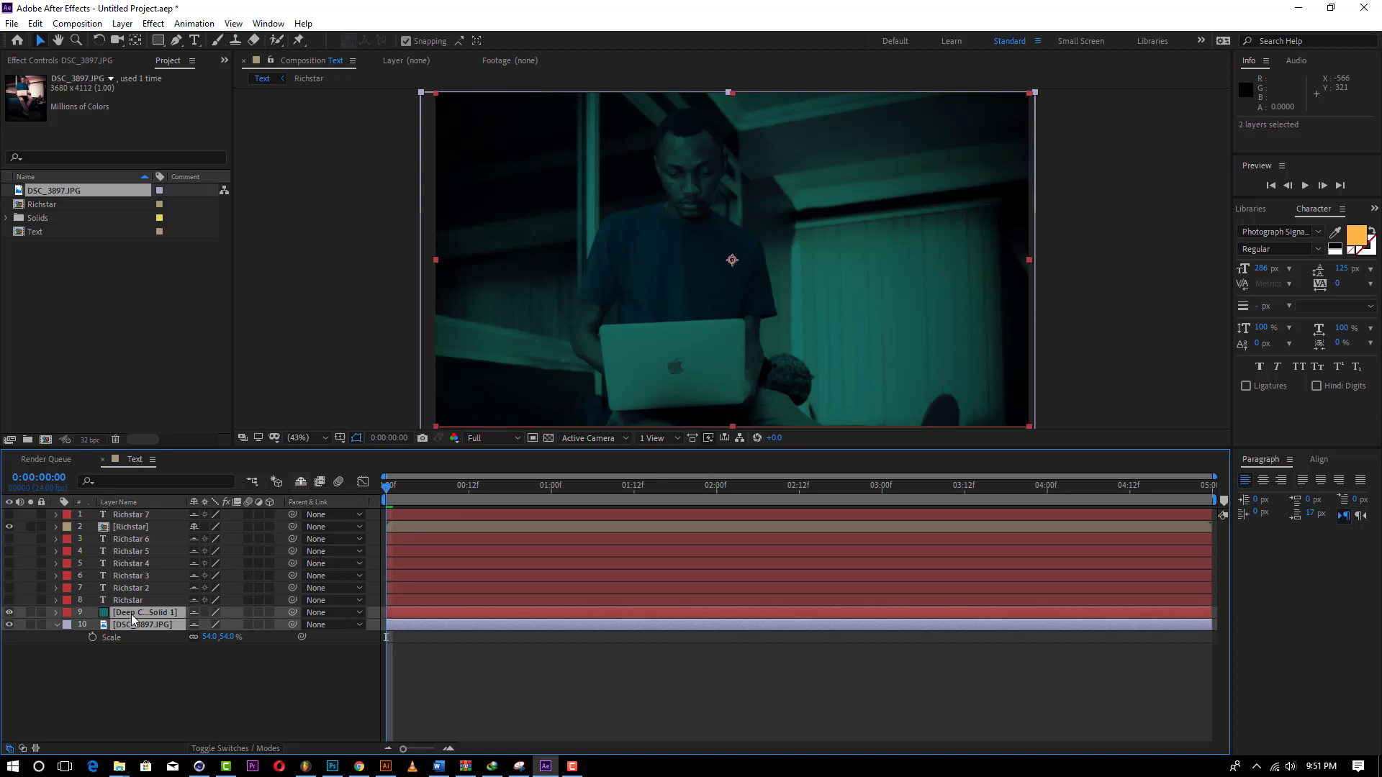
pyautogui.keyDown('ctrl'); pyautogui.click(136, 528); pyautogui.keyUp('ctrl')
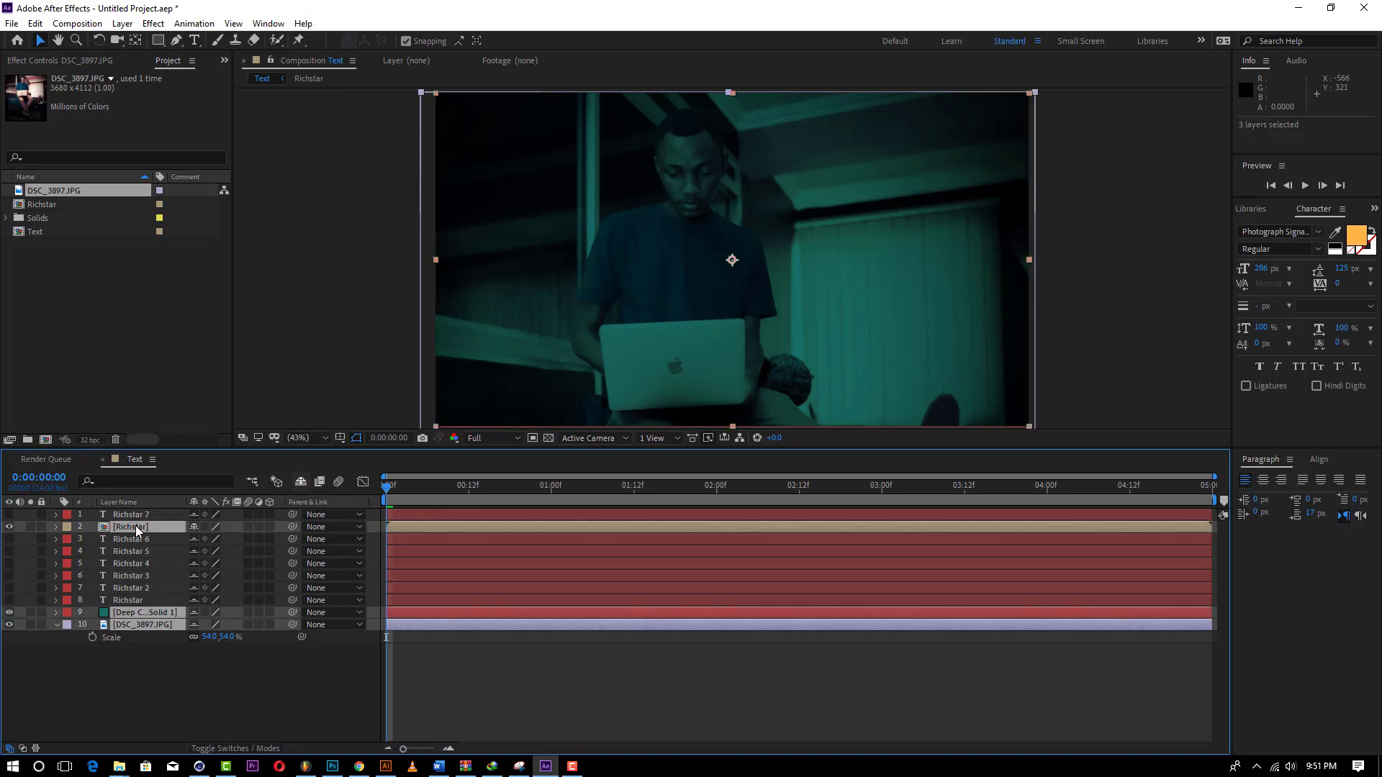
# Step: Set starting Scale keyframes on the three layers, with the photo at 54%
pyautogui.press('s')
pyautogui.press('s')
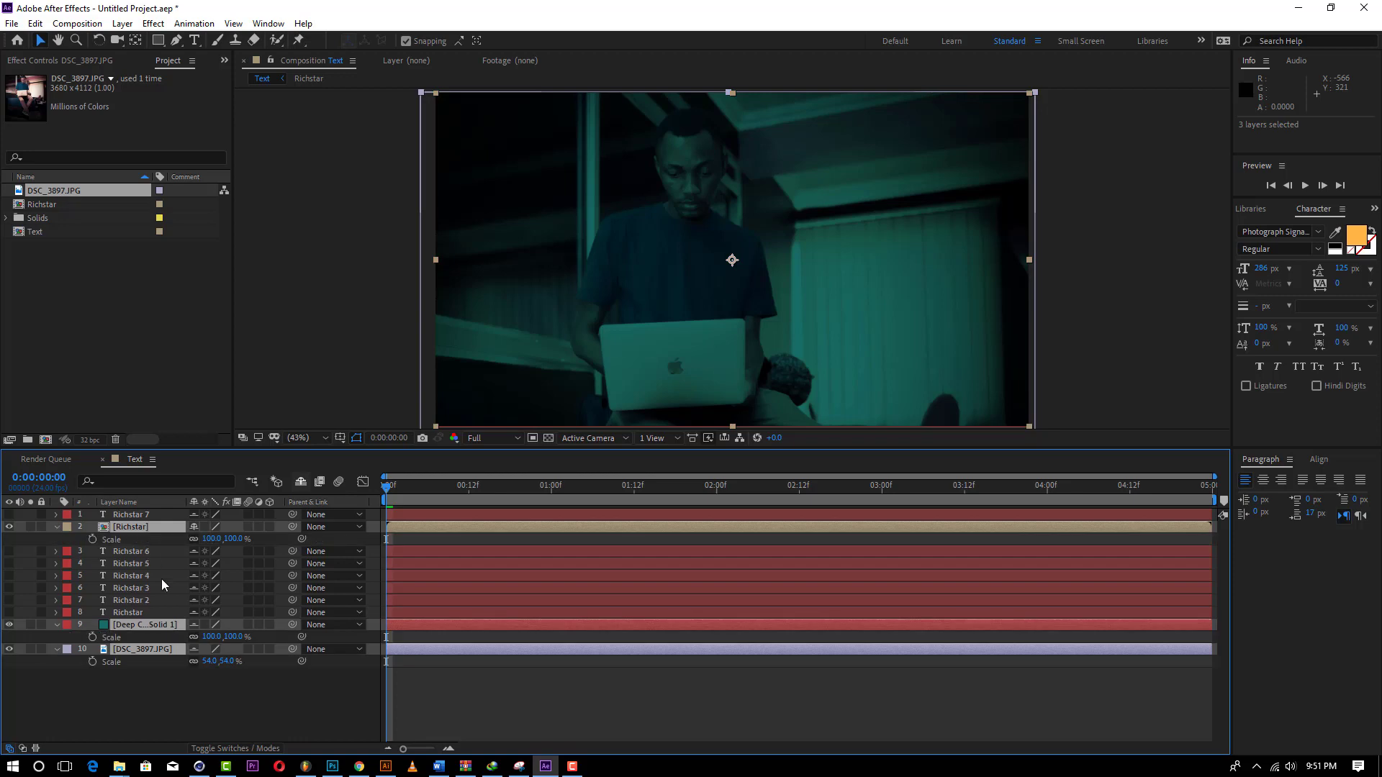
pyautogui.click(92, 638)
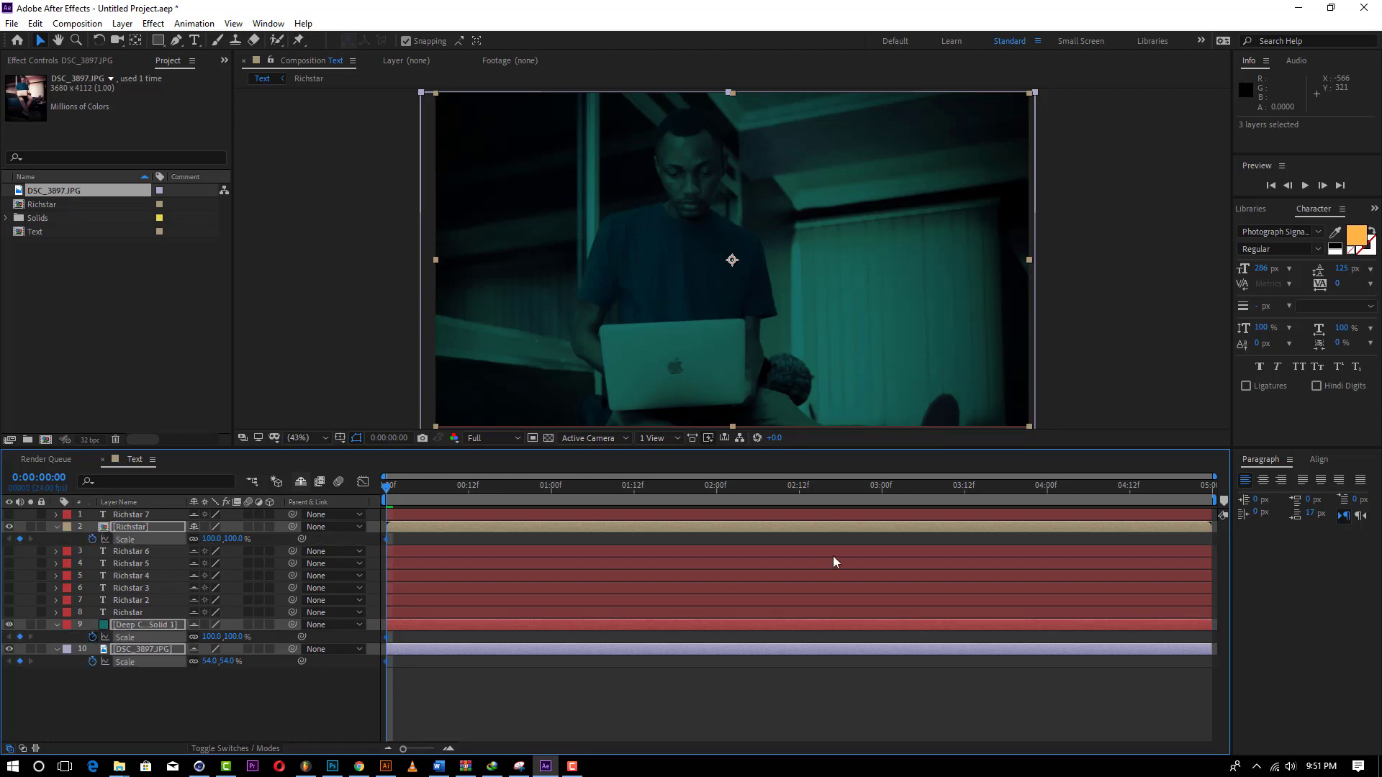
pyautogui.click(1171, 488)
pyautogui.moveTo(1227, 488); pyautogui.dragTo(1229, 491)
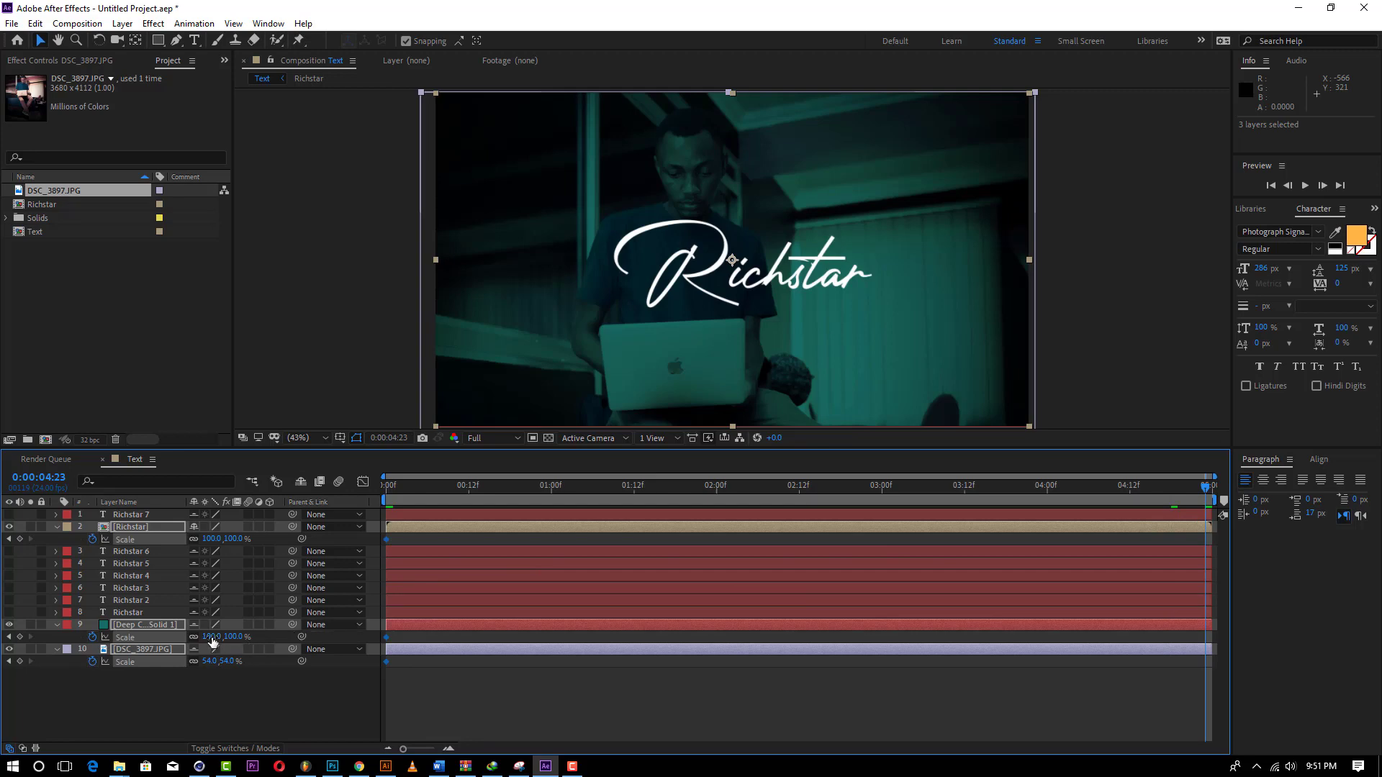
pyautogui.moveTo(213, 637); pyautogui.dragTo(216, 637)
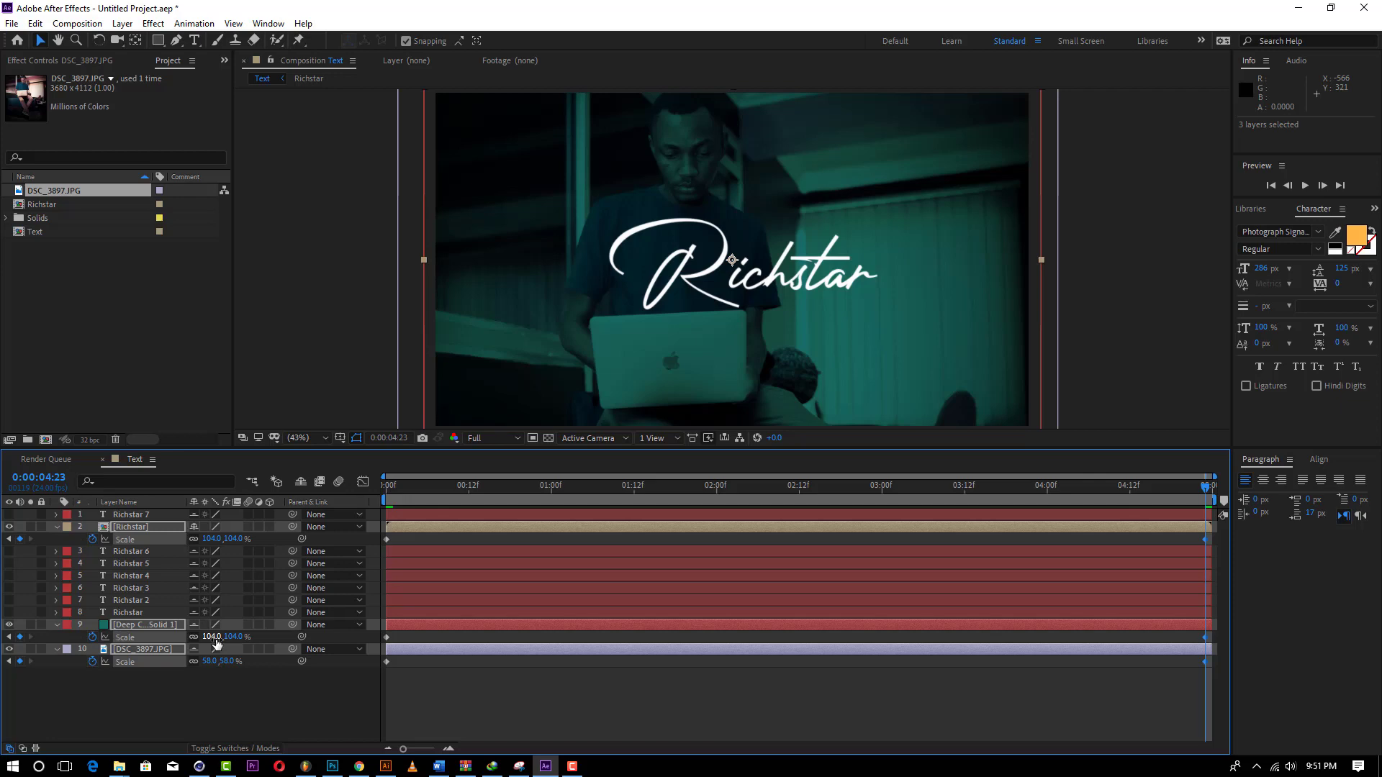
pyautogui.moveTo(216, 637); pyautogui.dragTo(213, 637)
# Step: Move the DSC_3897.JPG photo's anchor point upward
pyautogui.click(248, 677)
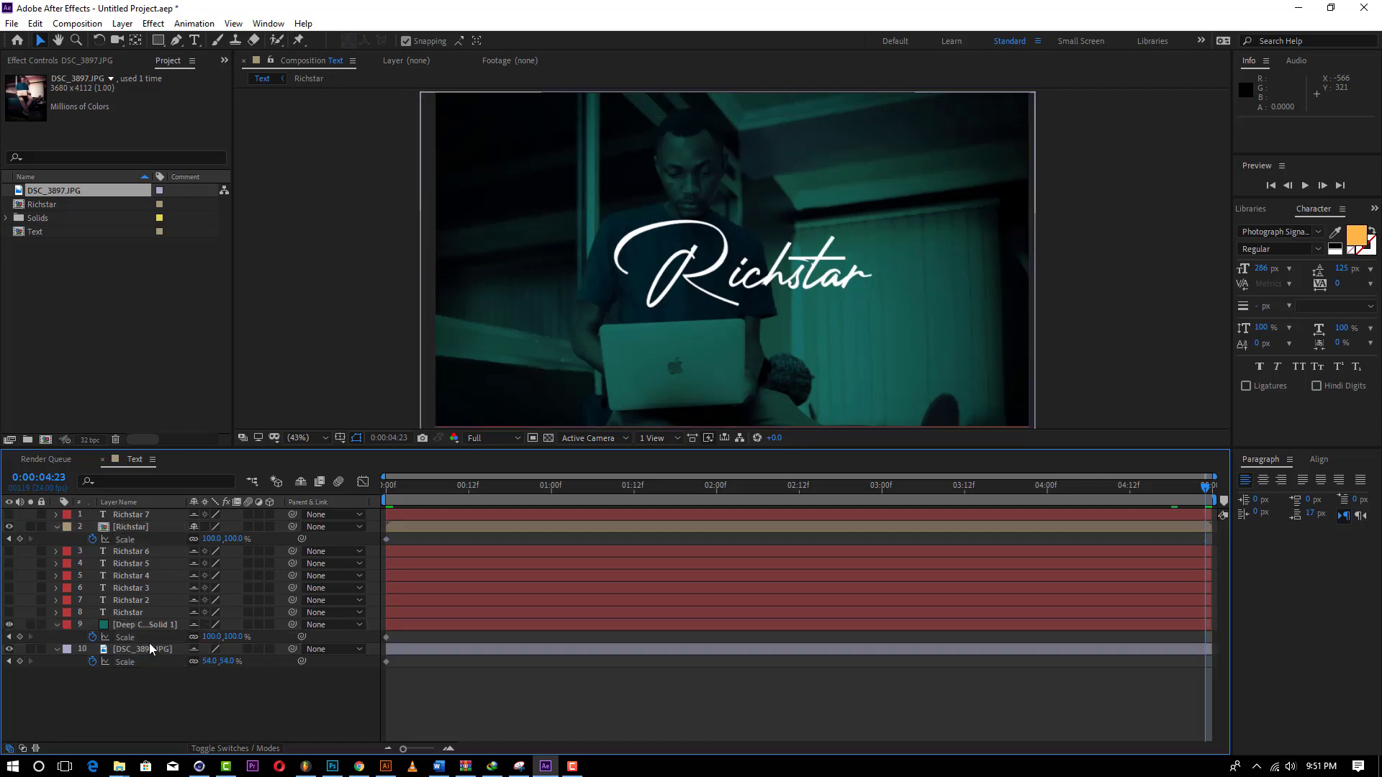
pyautogui.click(151, 648)
pyautogui.scroll(-4, 727, 312)
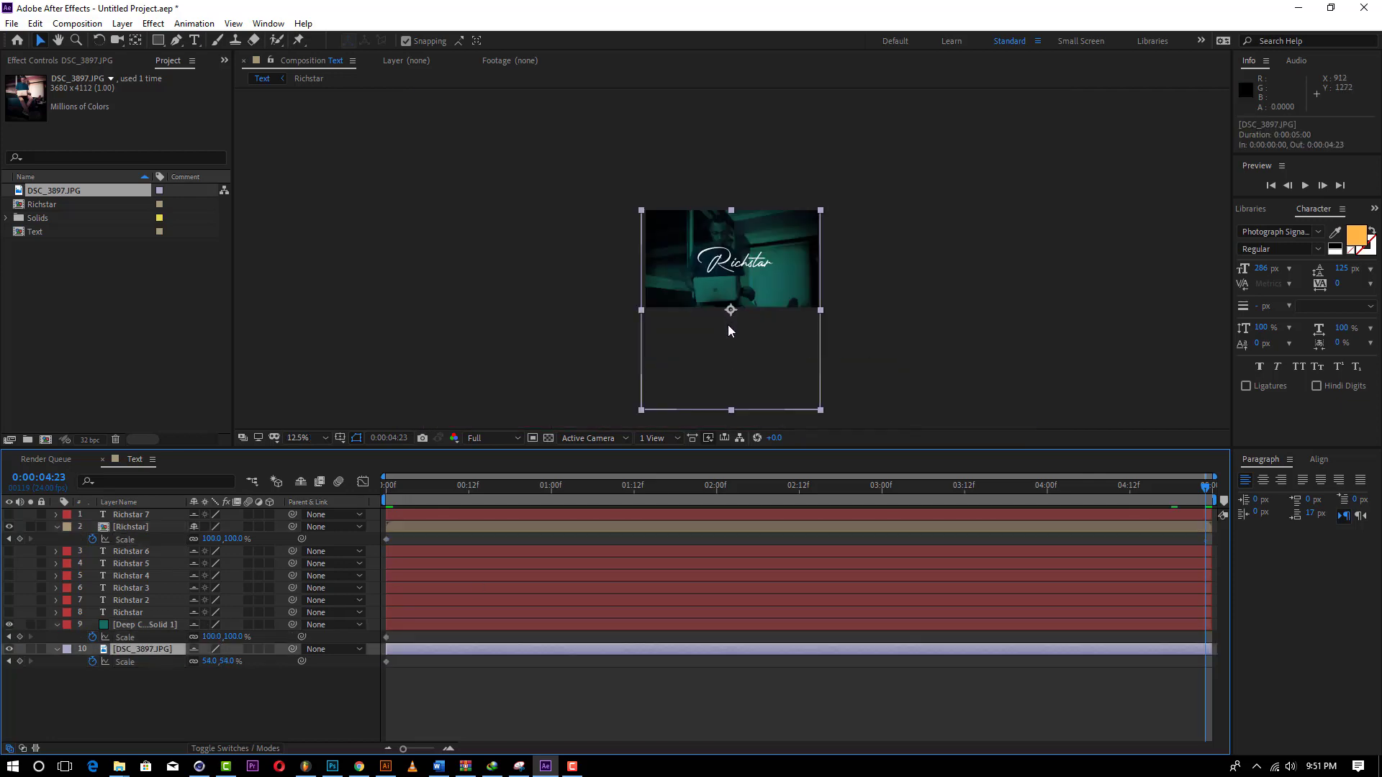
pyautogui.scroll(2, 726, 288)
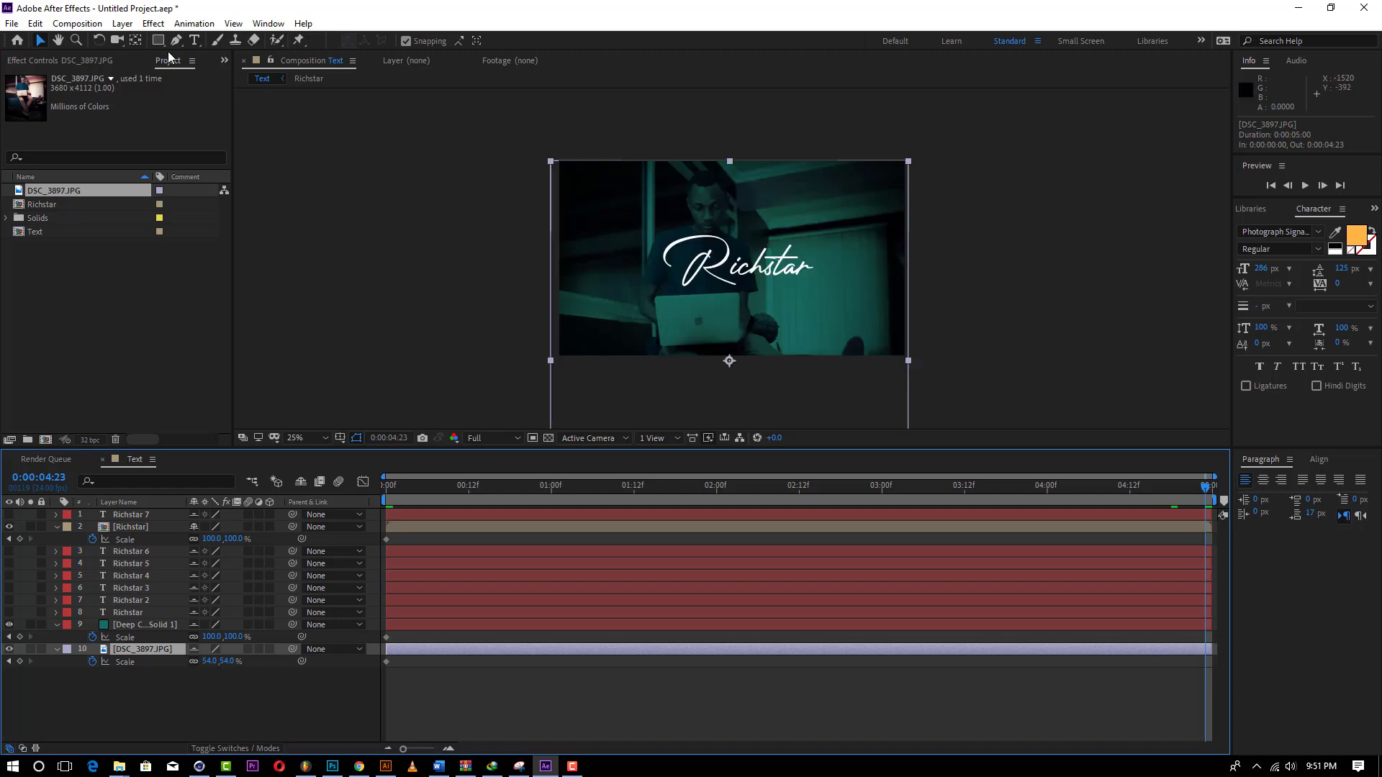
pyautogui.click(135, 39)
pyautogui.moveTo(729, 361); pyautogui.dragTo(706, 333)
pyautogui.click(138, 650)
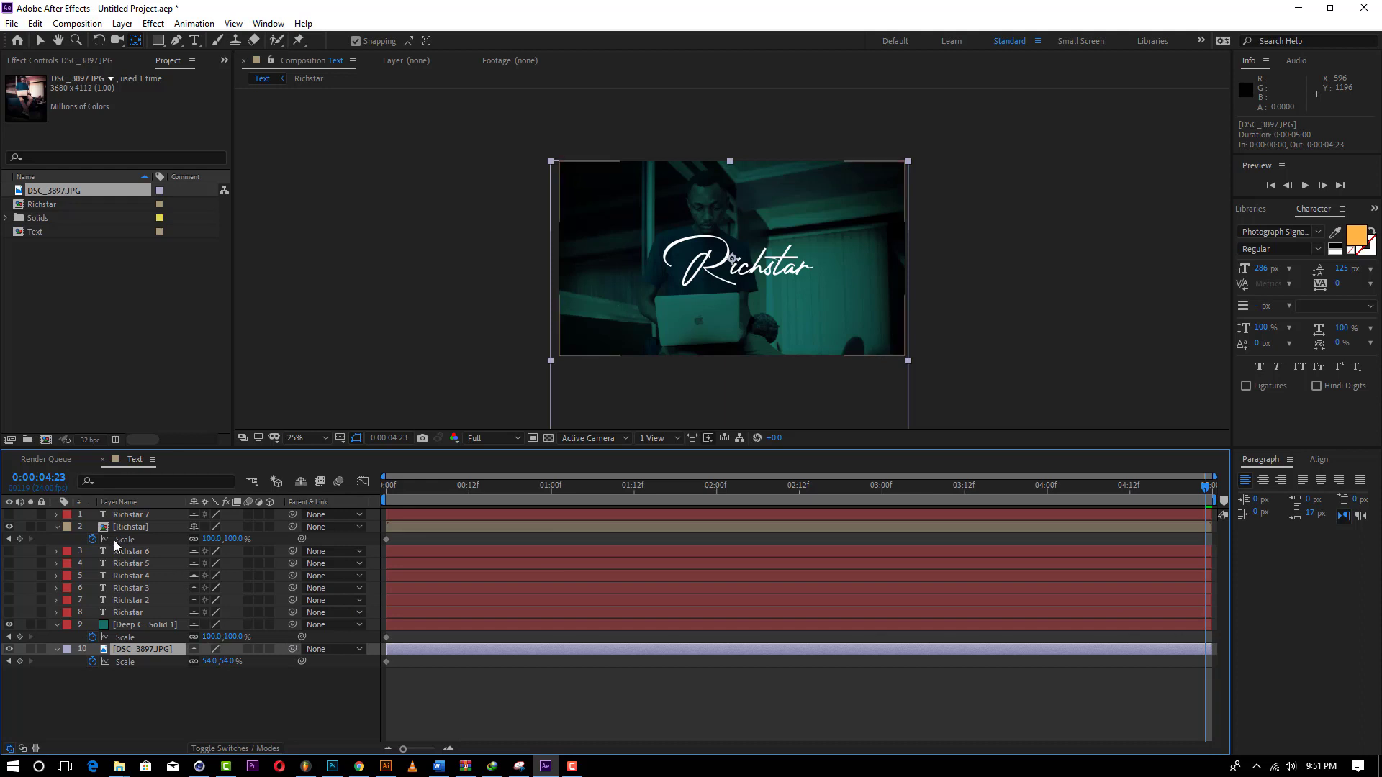
# Step: At the last frame, raise Richstar and the solid to 115% and the photo to 69%
pyautogui.click(133, 527)
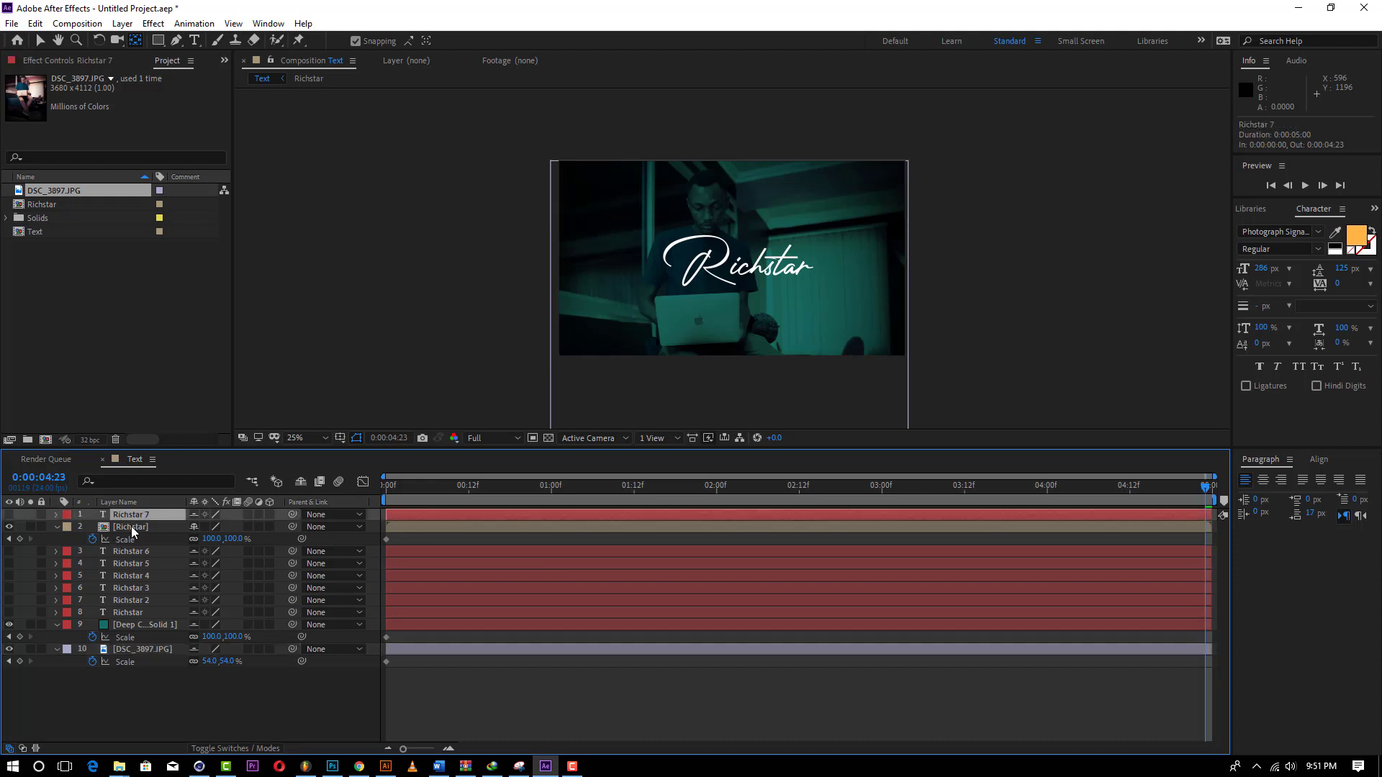
pyautogui.keyDown('ctrl'); pyautogui.click(141, 626); pyautogui.keyUp('ctrl')
pyautogui.keyDown('ctrl'); pyautogui.click(142, 649); pyautogui.keyUp('ctrl')
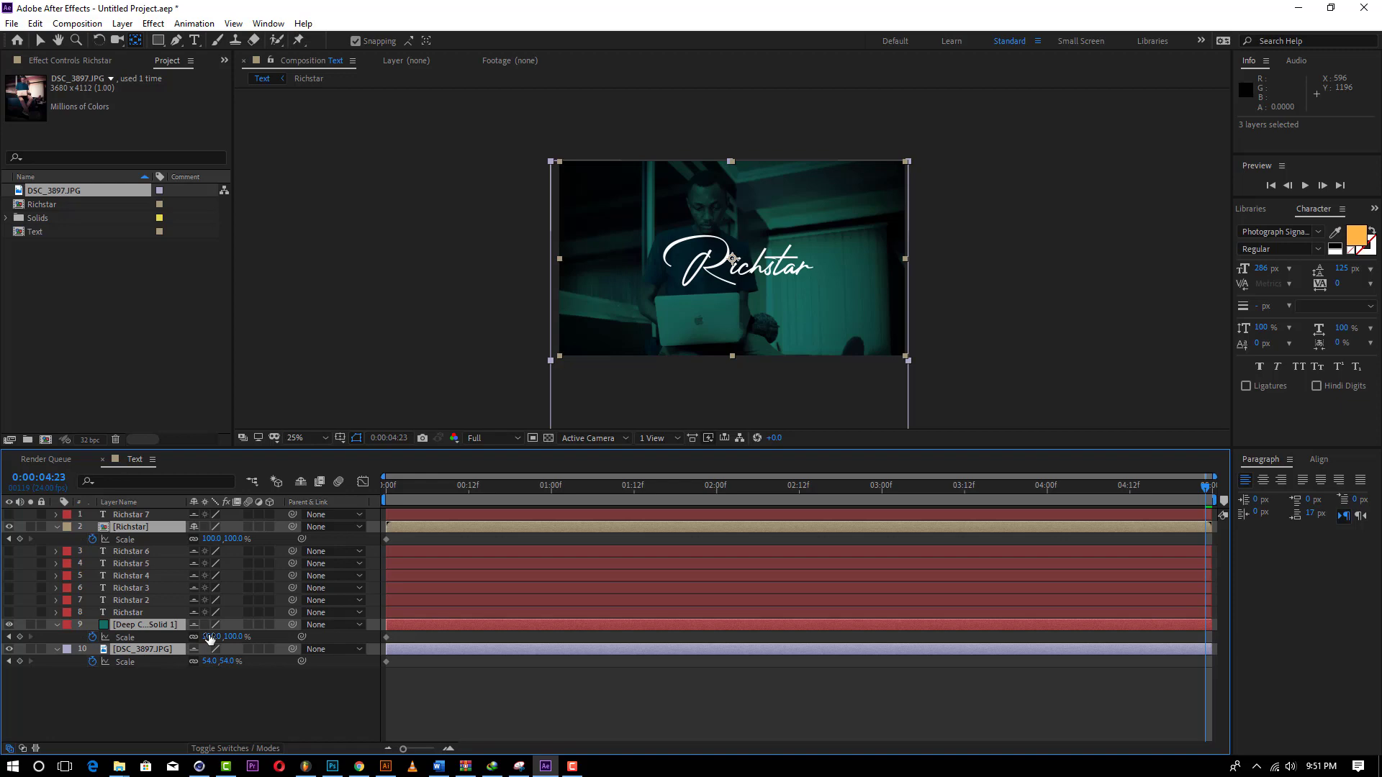
pyautogui.moveTo(209, 639); pyautogui.dragTo(213, 637)
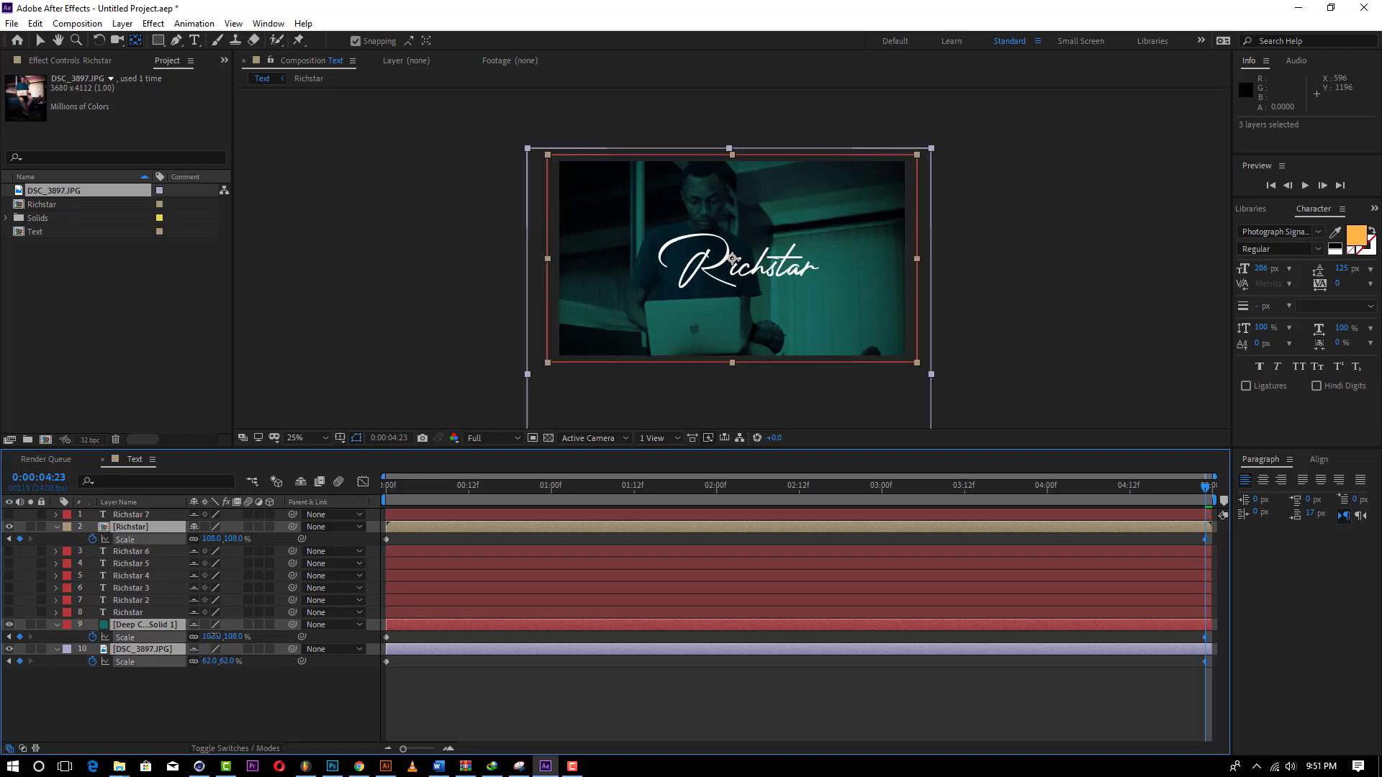
pyautogui.moveTo(213, 637); pyautogui.dragTo(393, 607)
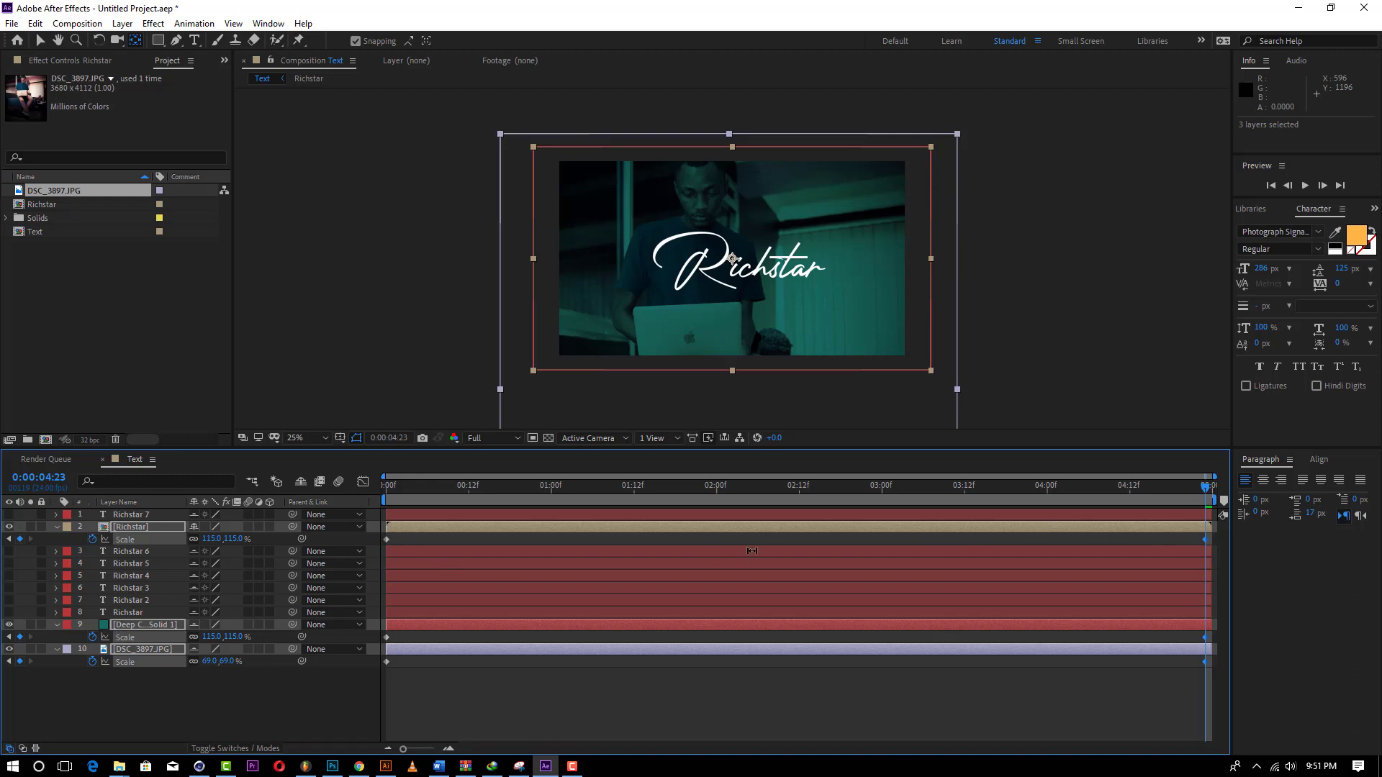
# Step: Apply Easy Ease to the end and first-frame Scale keyframes
pyautogui.rightClick(1206, 540)
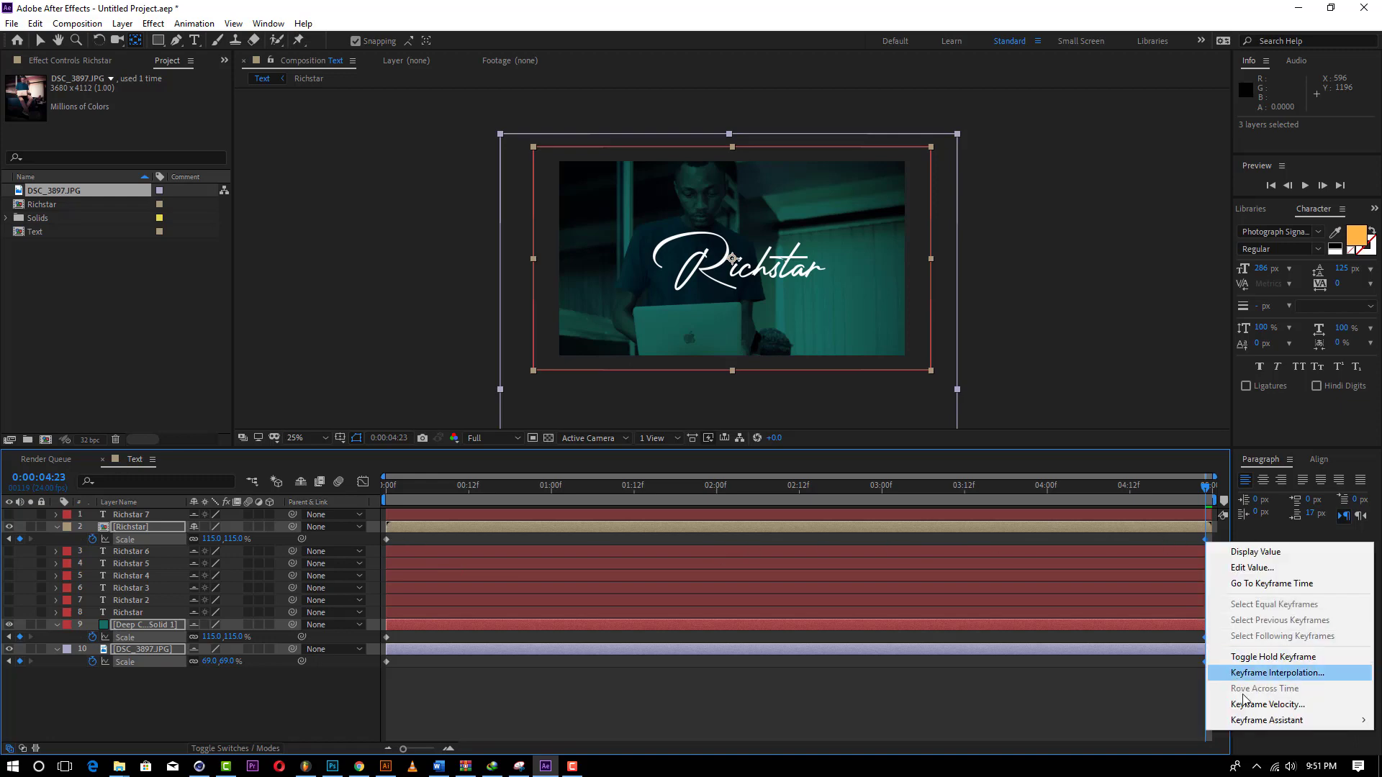
pyautogui.moveTo(1249, 719)
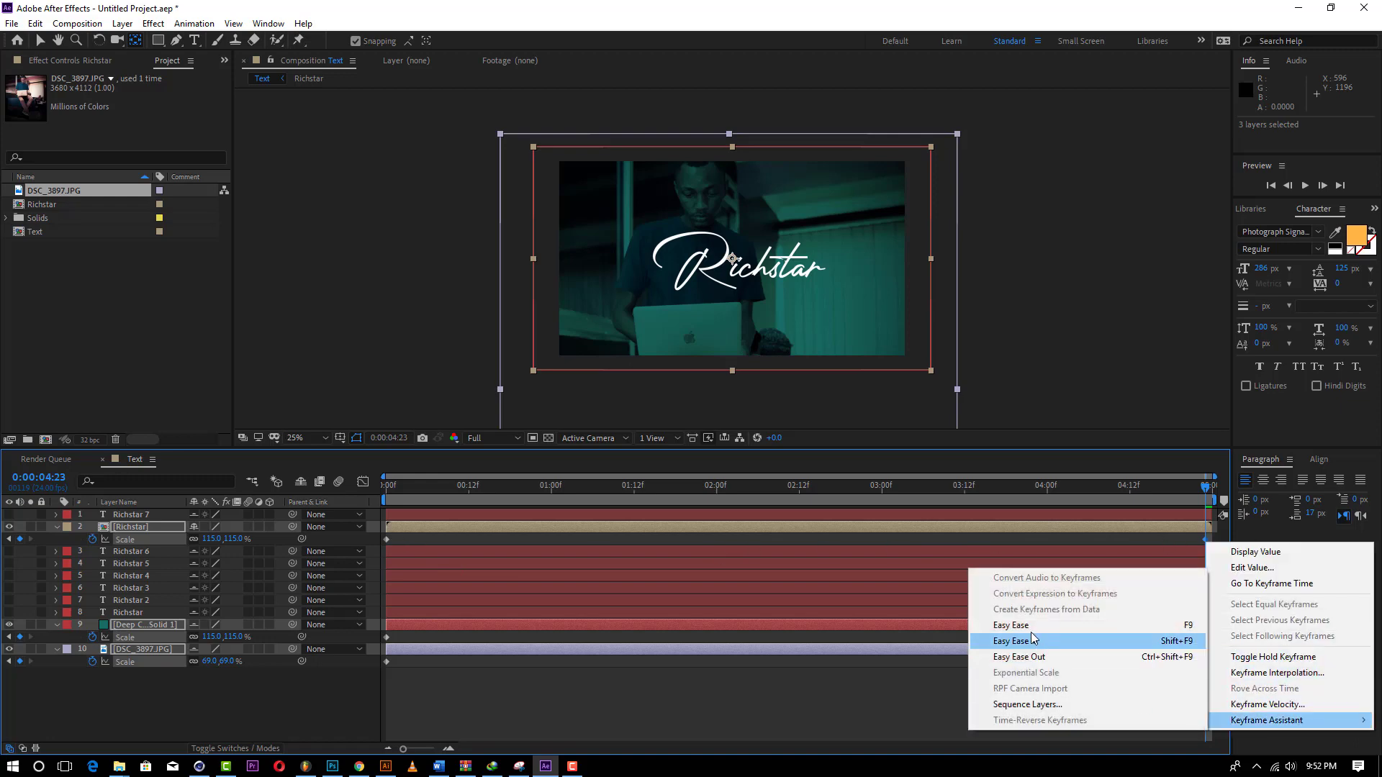
pyautogui.click(1000, 626)
pyautogui.moveTo(399, 536); pyautogui.dragTo(388, 640)
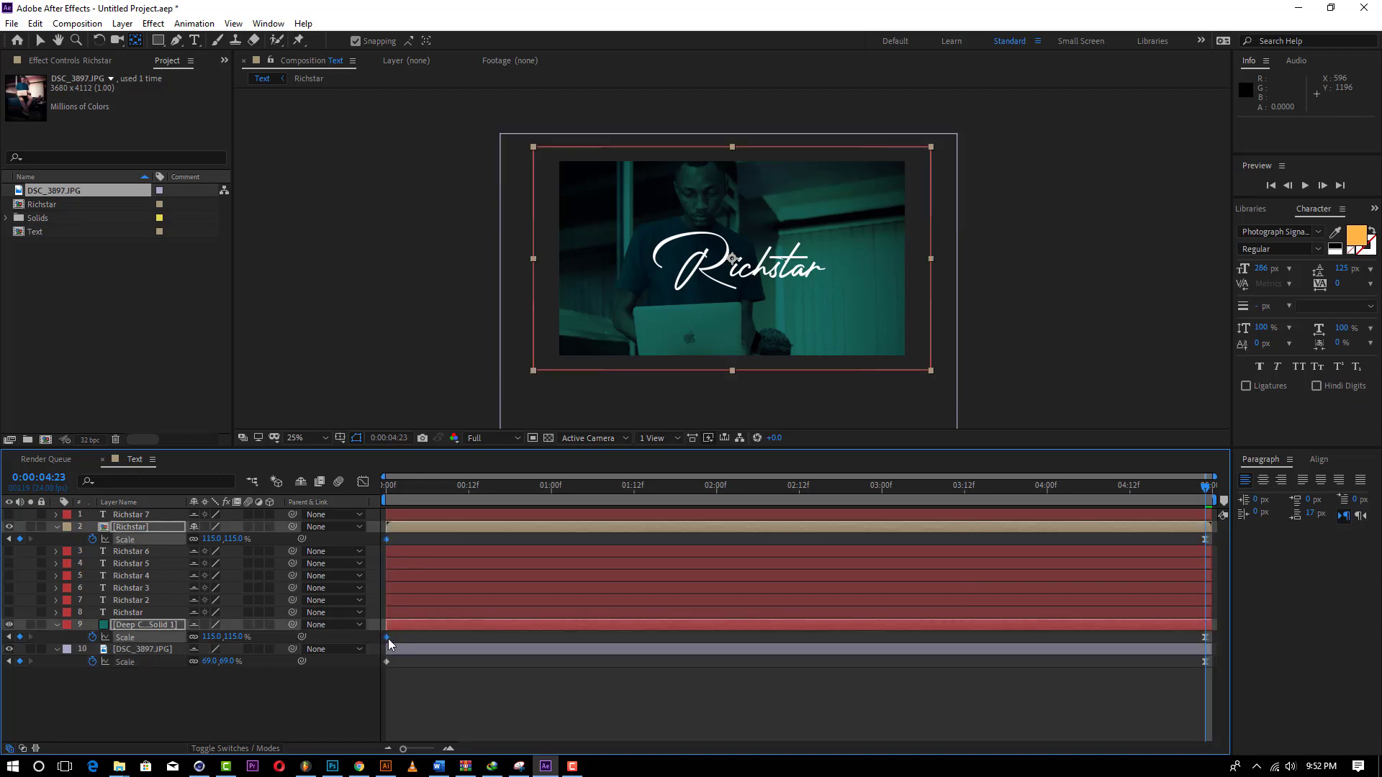
pyautogui.rightClick(389, 643)
pyautogui.click(503, 703)
pyautogui.click(399, 496)
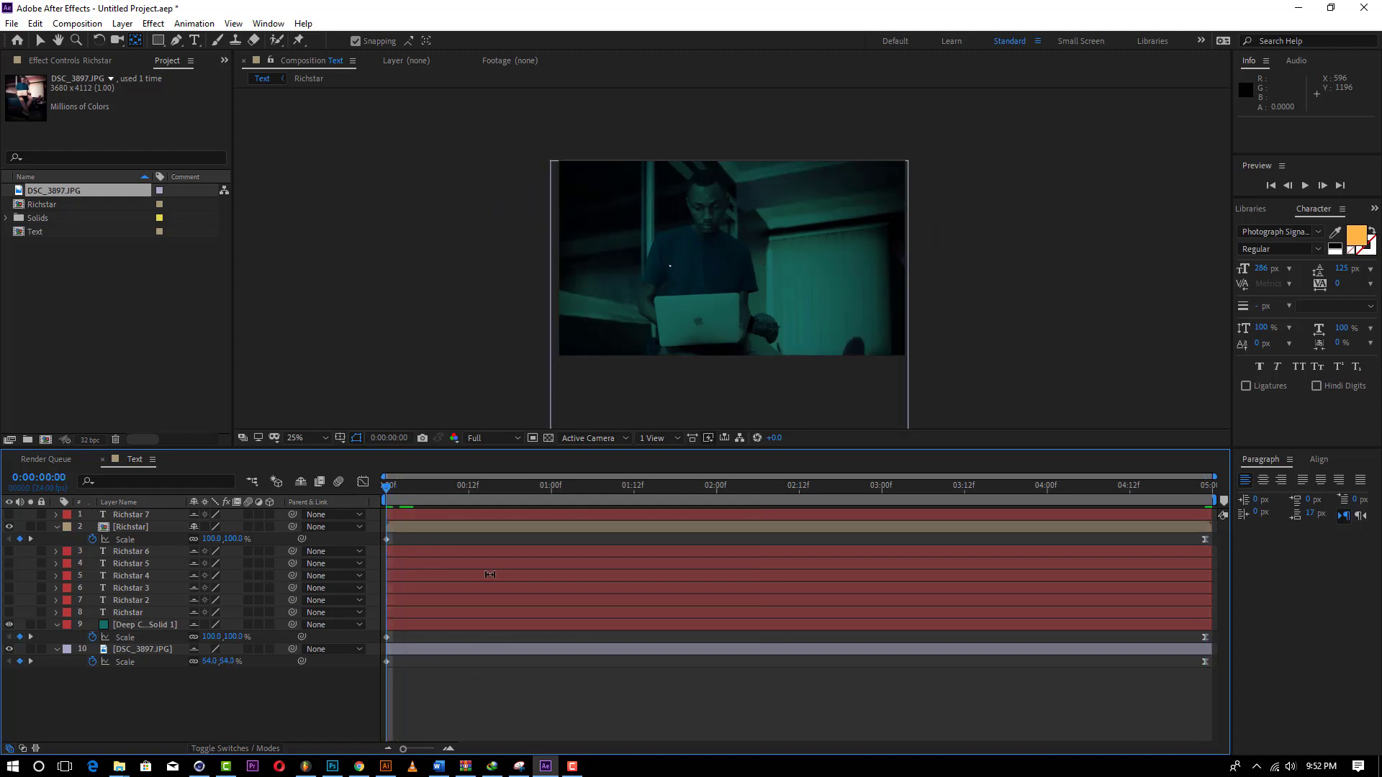
# Step: RAM-preview the zoom, then turn on Hide Shy Layers so only Richstar is listed
pyautogui.press('space')
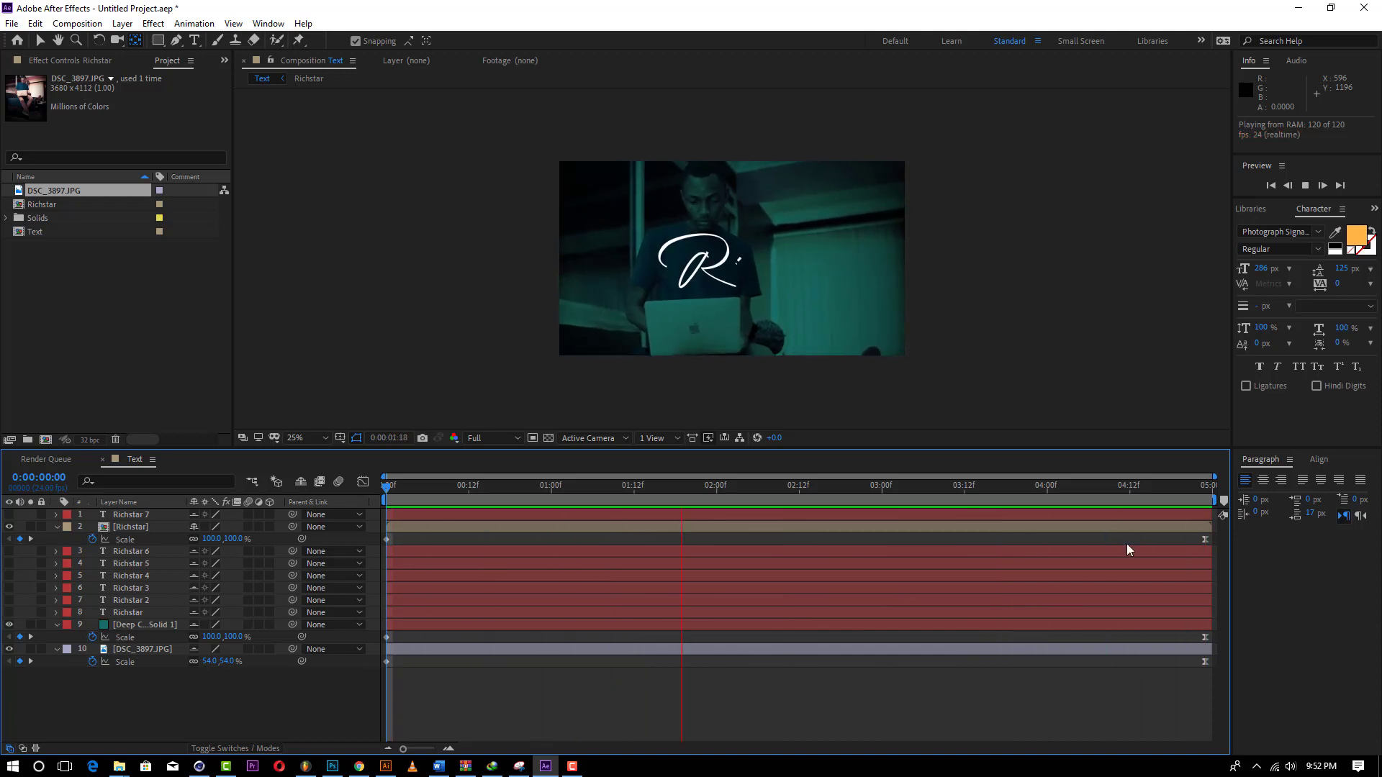
pyautogui.press('space')
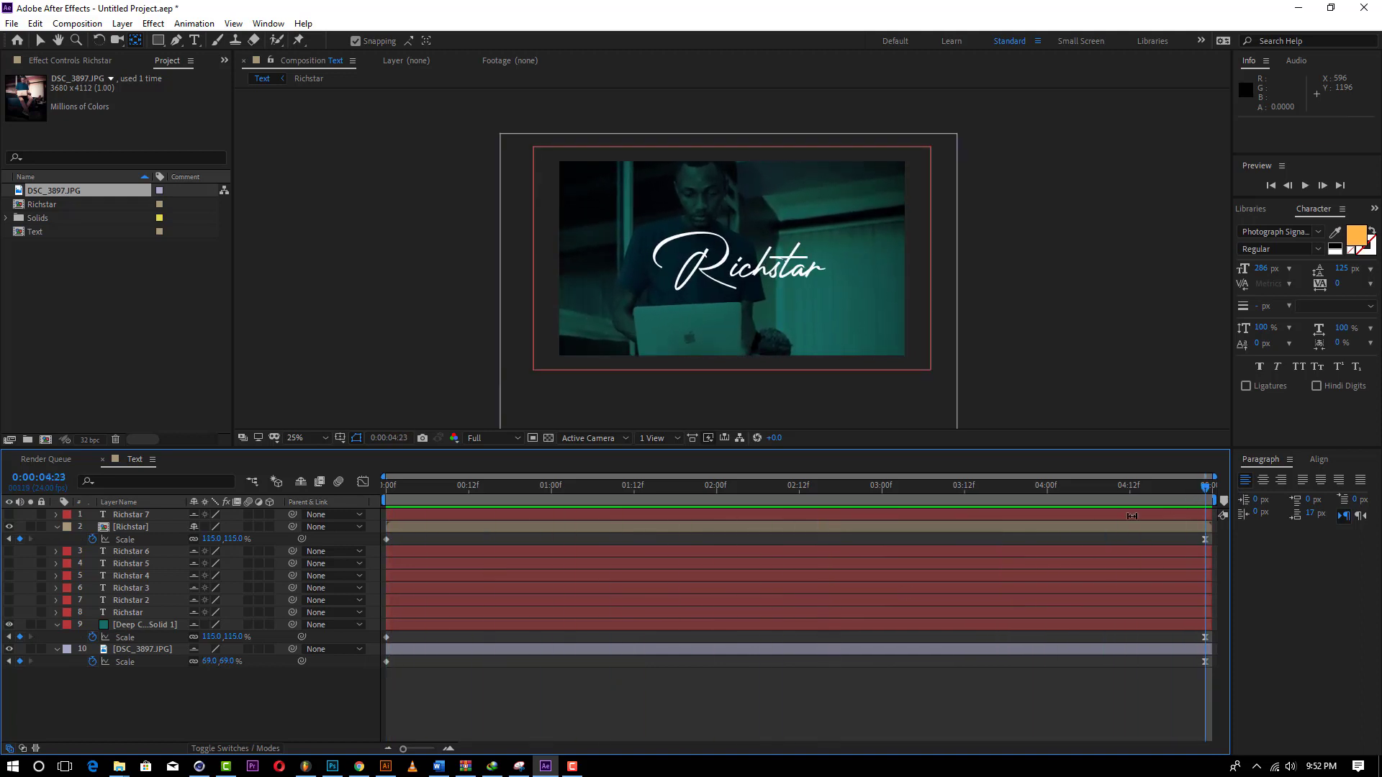
pyautogui.press('v')
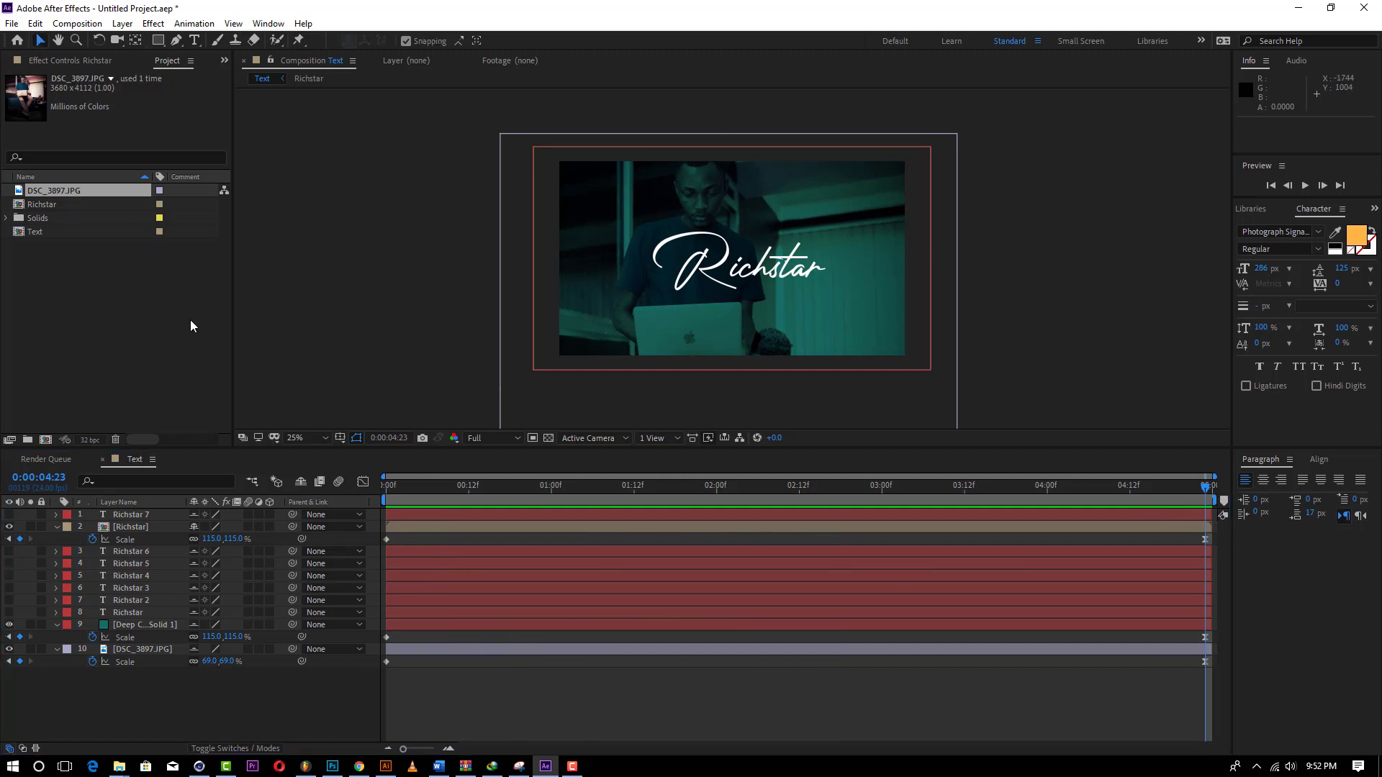
pyautogui.click(301, 484)
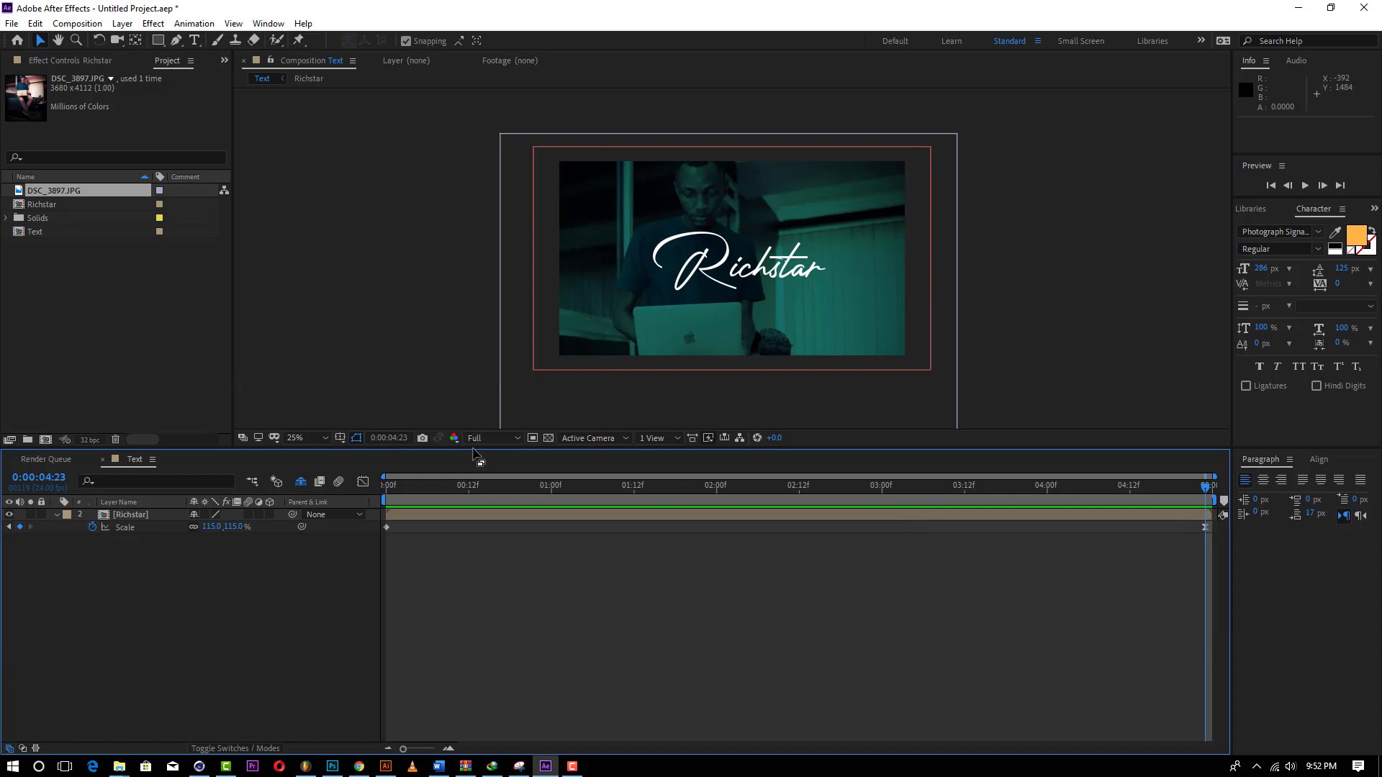
# Step: Set the viewer to Fit and add the Text composition to the Adobe Media Encoder queue
pyautogui.moveTo(475, 451); pyautogui.dragTo(484, 497)
pyautogui.click(308, 475)
pyautogui.click(314, 490)
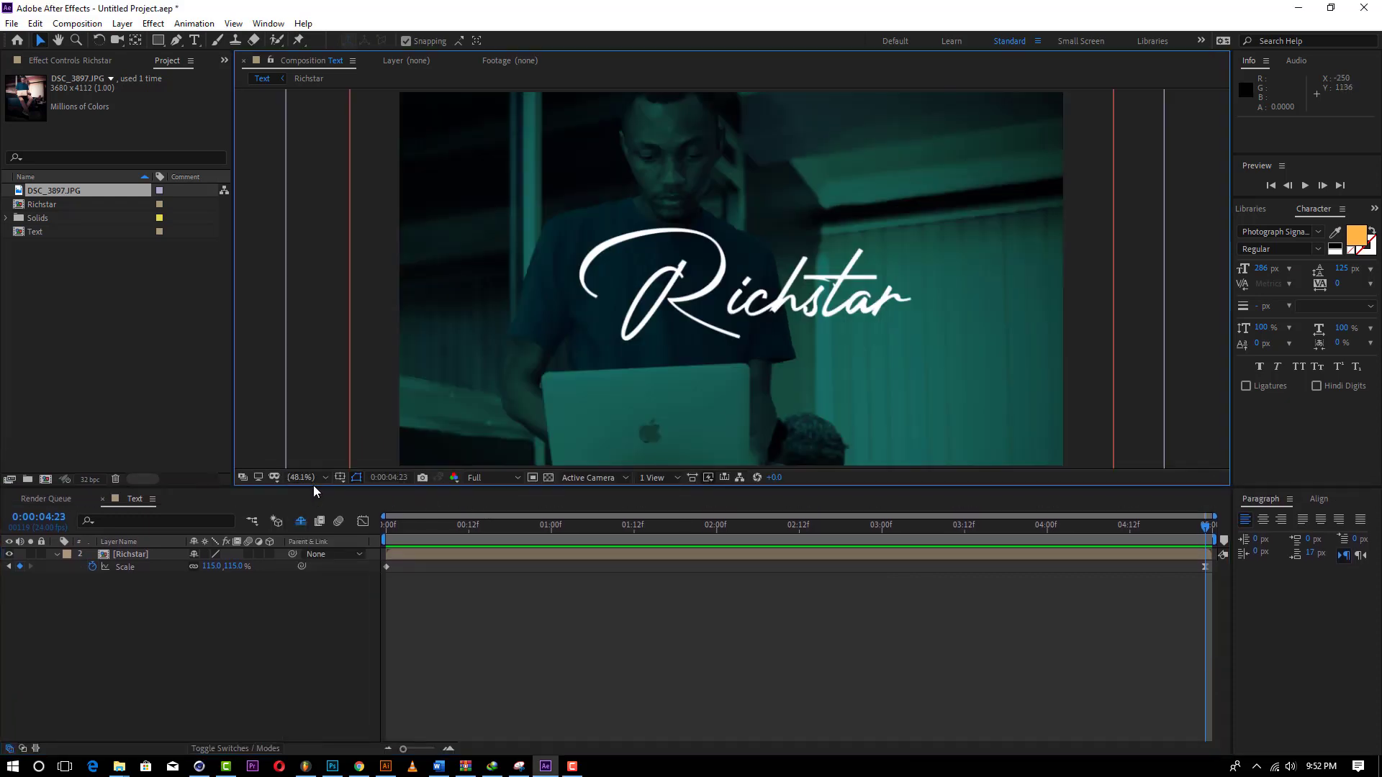
pyautogui.click(305, 477)
pyautogui.click(312, 492)
pyautogui.click(82, 27)
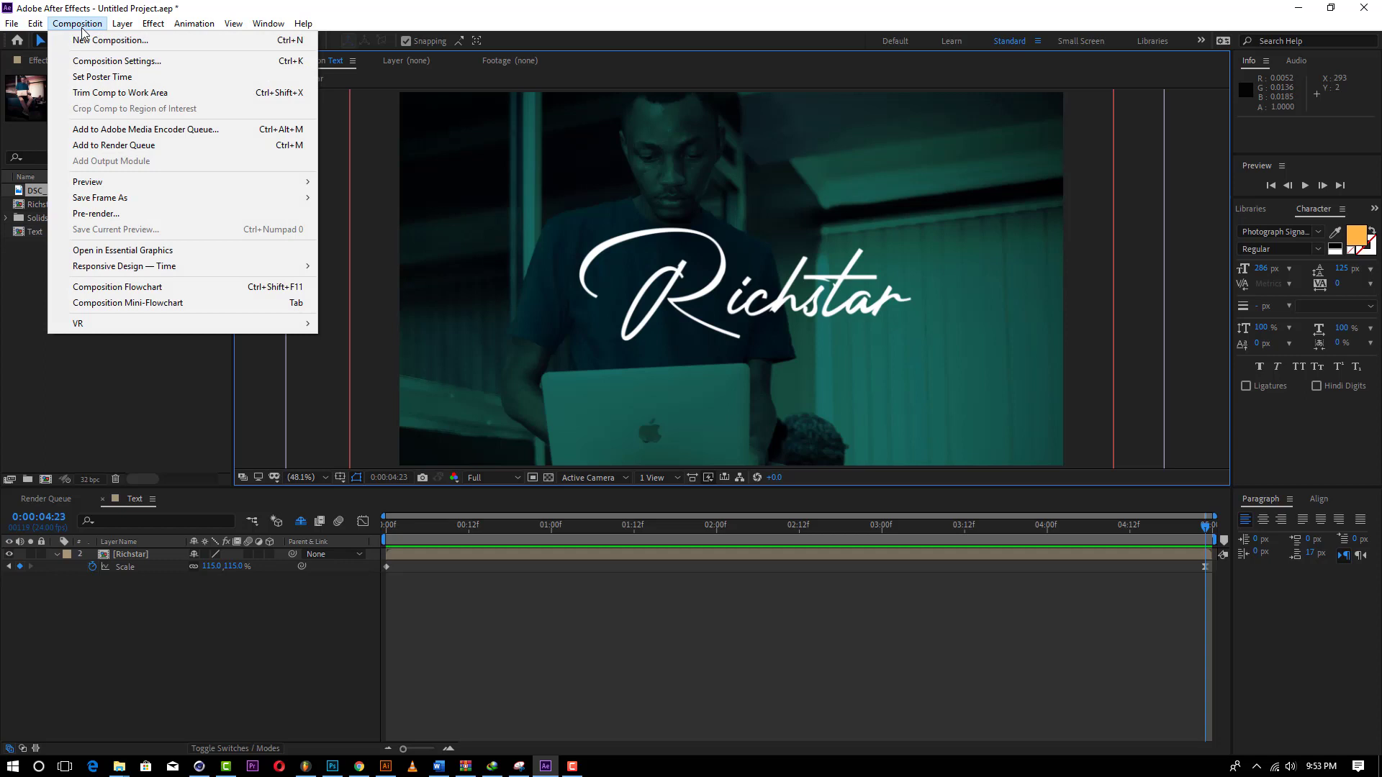
pyautogui.click(145, 132)
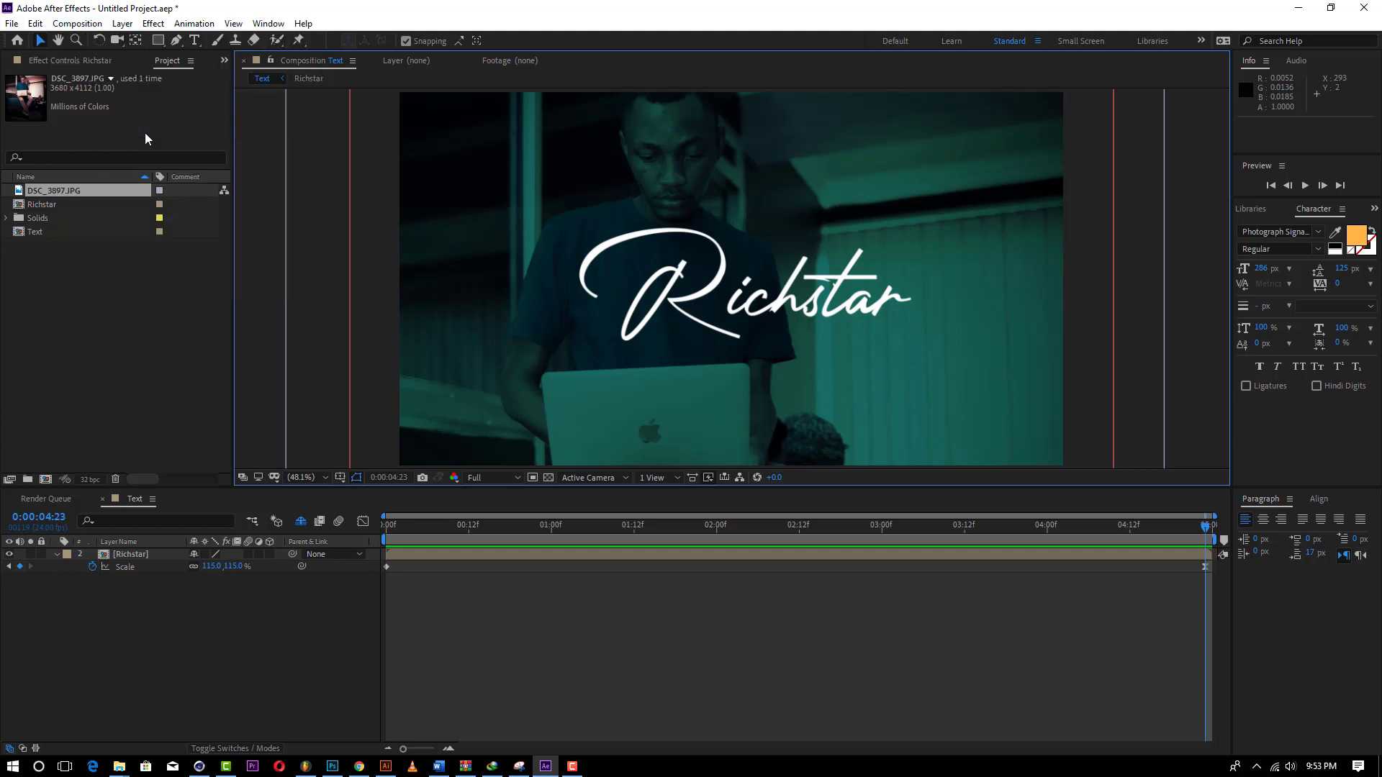